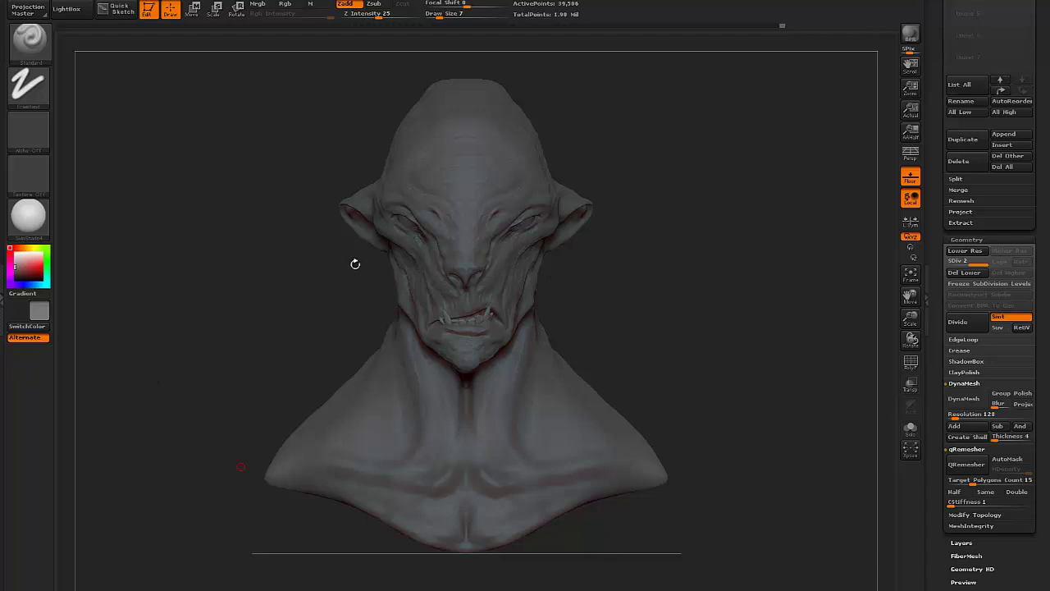
# - Set the render mode to Best for the alien bust
pyautogui.moveTo(694, 276); pyautogui.dragTo(759, 281)
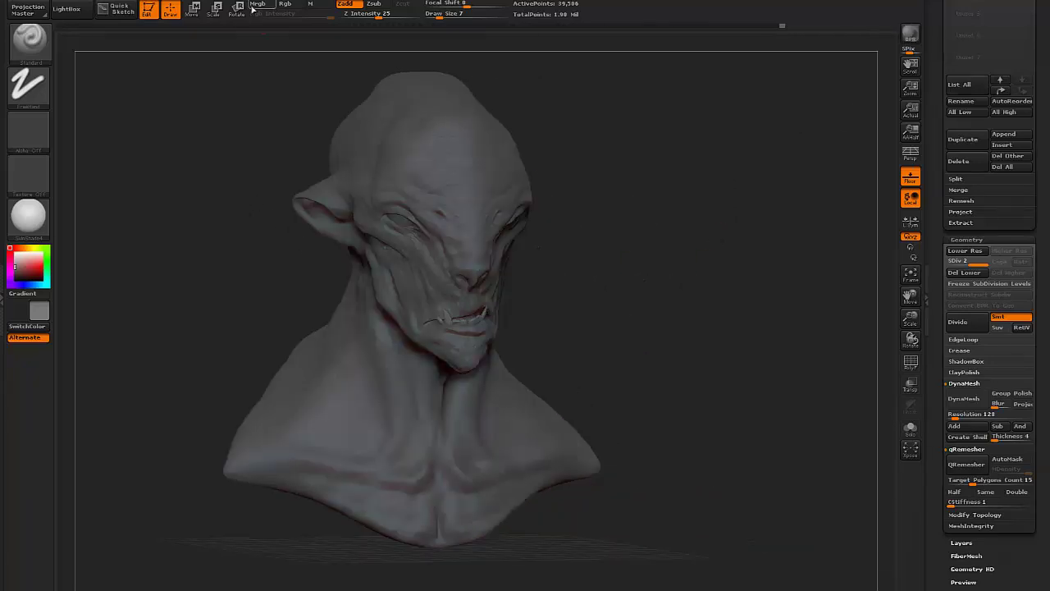
pyautogui.moveTo(393, 1)
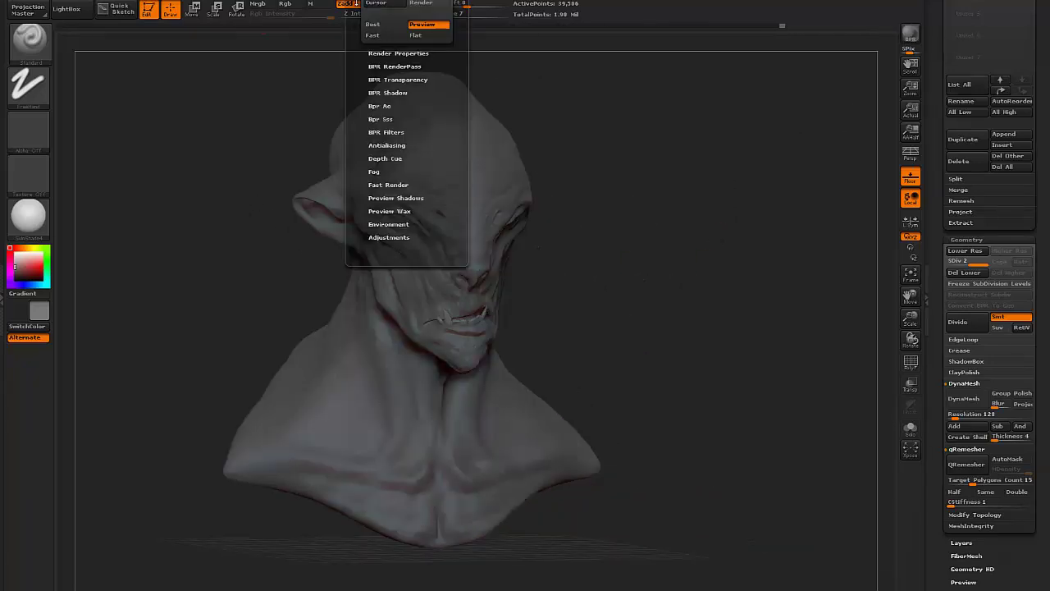
pyautogui.click(373, 24)
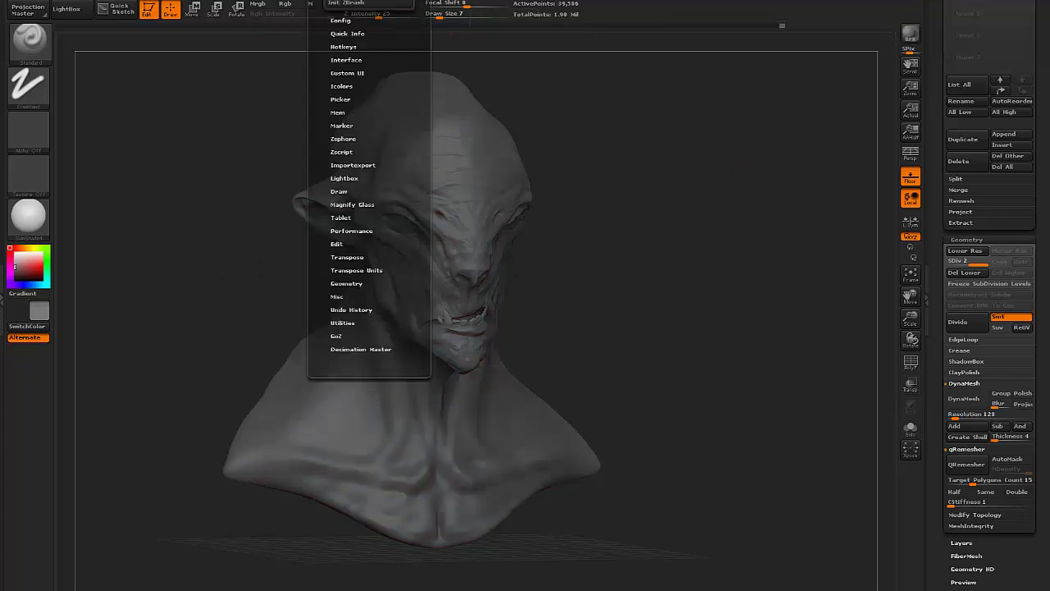
pyautogui.moveTo(232, 1)
pyautogui.click(210, 135)
pyautogui.moveTo(287, 158)
pyautogui.mouseDown()
pyautogui.moveTo(288, 66)
pyautogui.moveTo(284, 155)
pyautogui.mouseUp()
# - Try cavityshader 7, cavityshader 4metal and another cavity shader from the Zmatzlight folder on the bust
pyautogui.press(',')
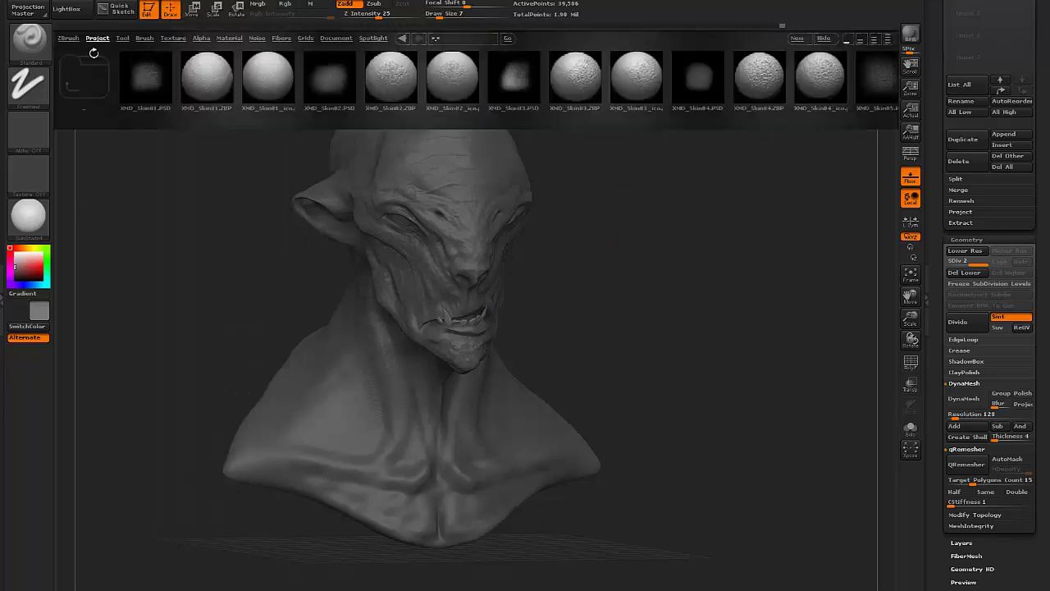
pyautogui.doubleClick(701, 79)
pyautogui.moveTo(701, 80); pyautogui.dragTo(230, 87)
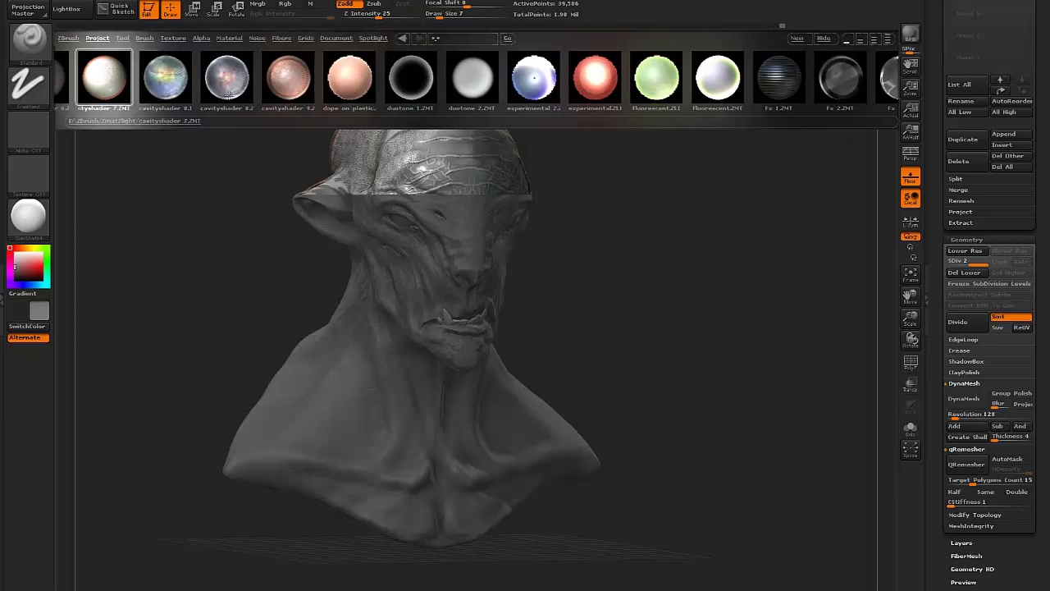
pyautogui.doubleClick(156, 80)
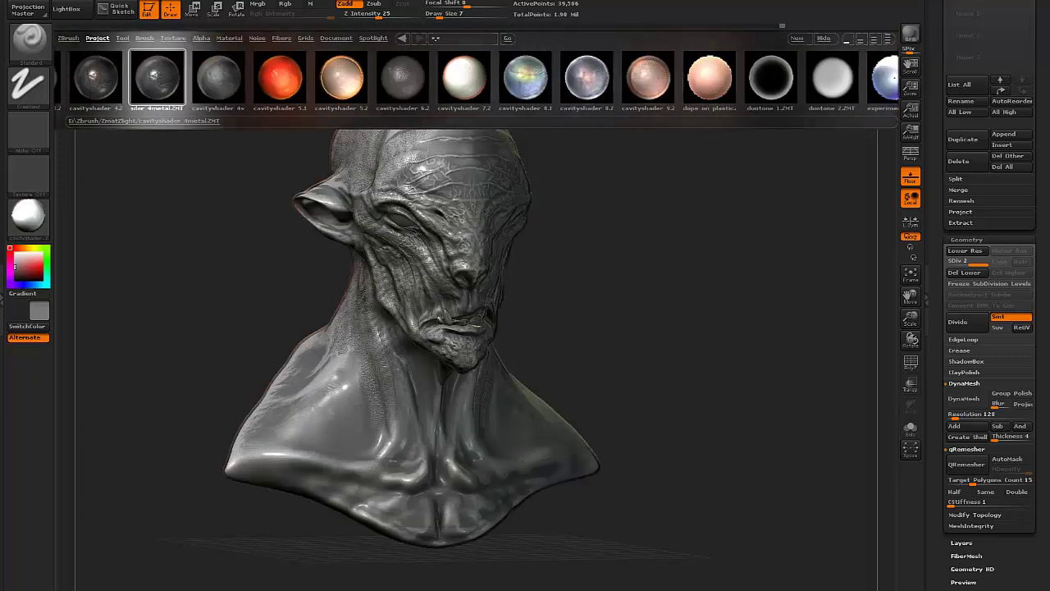
pyautogui.doubleClick(101, 81)
pyautogui.click(103, 38)
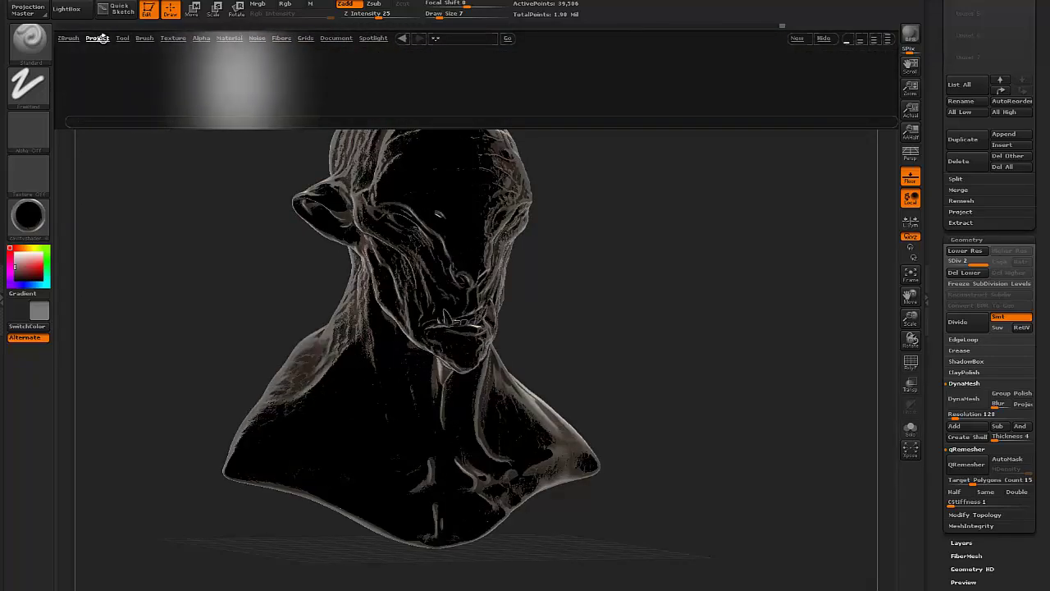
pyautogui.click(823, 39)
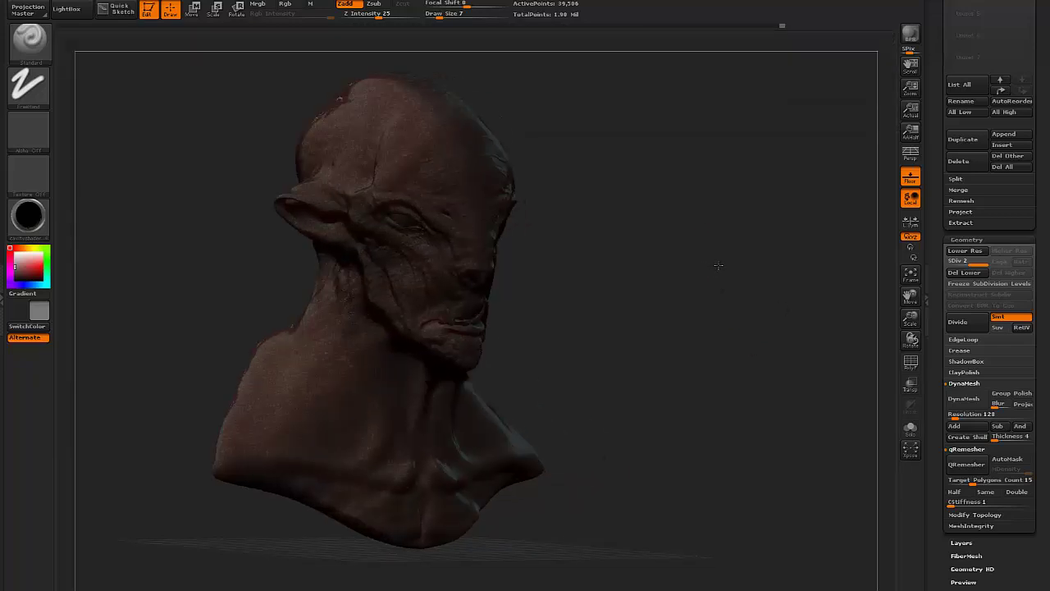
pyautogui.moveTo(680, 254); pyautogui.dragTo(643, 211)
# - Try several more cavity shader materials from the Zmatzlight library on the bust
pyautogui.press(',')
pyautogui.doubleClick(207, 81)
pyautogui.doubleClick(392, 89)
pyautogui.doubleClick(515, 85)
pyautogui.press('Right')
pyautogui.press('Right')
pyautogui.press('Right')
pyautogui.moveTo(837, 88); pyautogui.dragTo(558, 92)
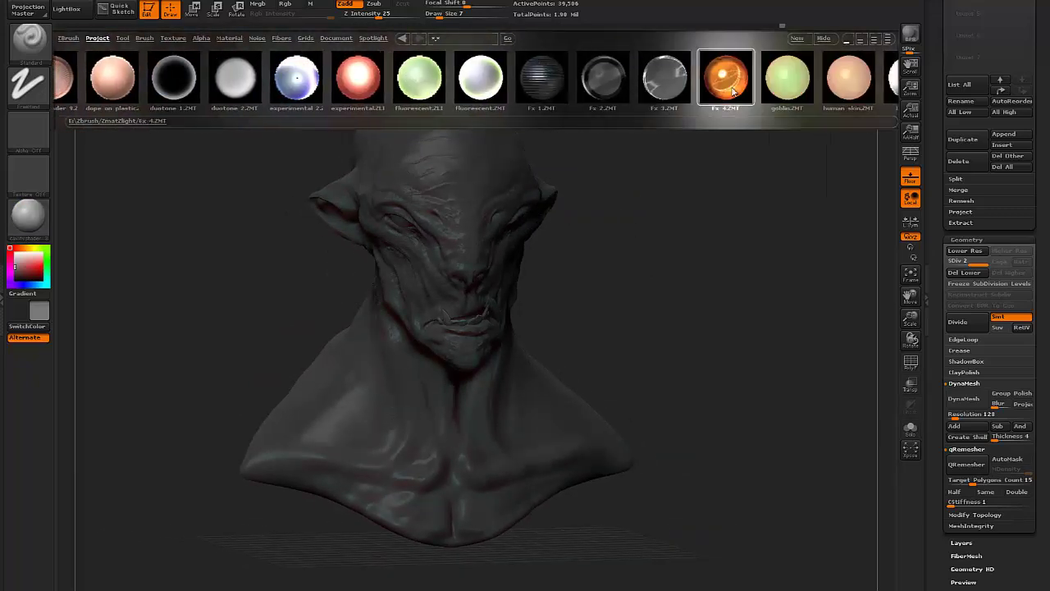
# - Browse the remaining Zmatzlight materials, trying stone 1 and another stone material on the bust
pyautogui.moveTo(728, 86); pyautogui.dragTo(534, 92)
pyautogui.press('Right')
pyautogui.press('Right')
pyautogui.press('Right')
pyautogui.press('Right')
pyautogui.press('Right')
pyautogui.press('Right')
pyautogui.press('Right')
pyautogui.press('Right')
pyautogui.press('Right')
pyautogui.press('Right')
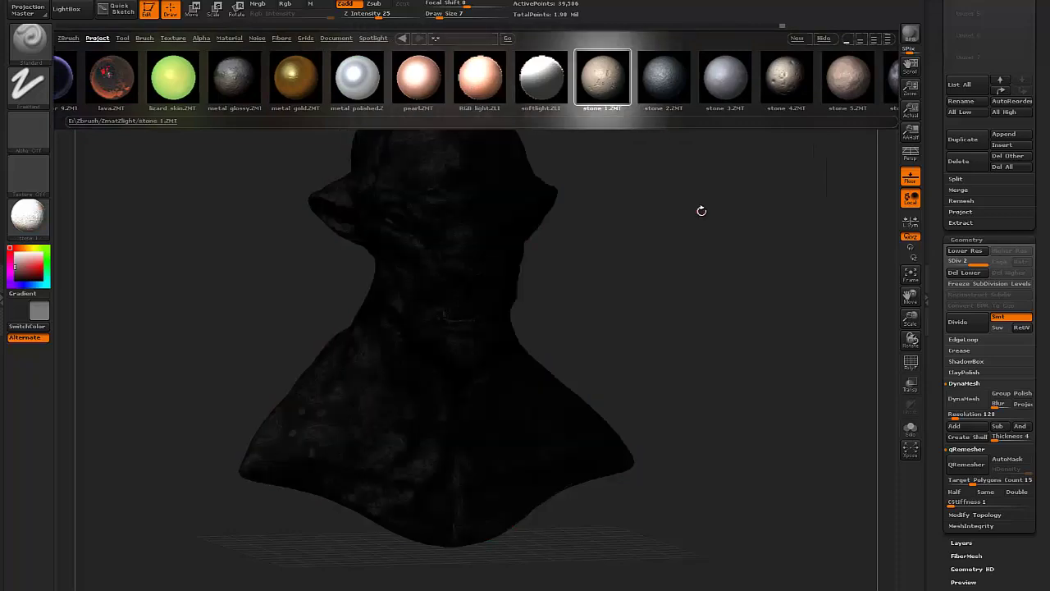
pyautogui.moveTo(681, 441); pyautogui.dragTo(658, 440)
pyautogui.doubleClick(802, 84)
pyautogui.moveTo(845, 85); pyautogui.dragTo(684, 87)
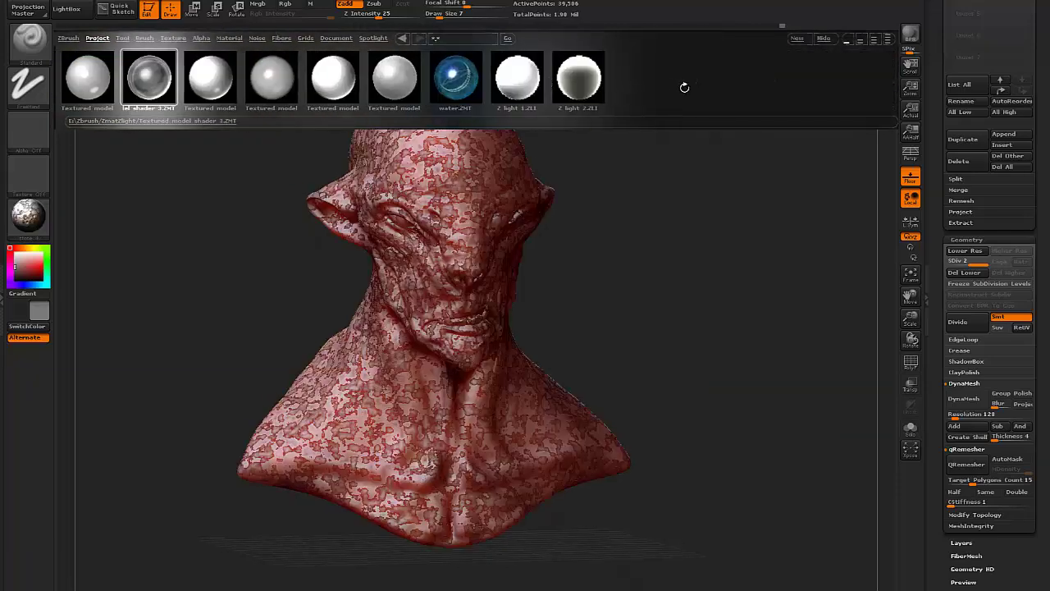
# - Go to the MatCaps folder in the LightBox project library and load the gw_max_blinn material
pyautogui.click(401, 39)
pyautogui.doubleClick(757, 80)
pyautogui.click(402, 39)
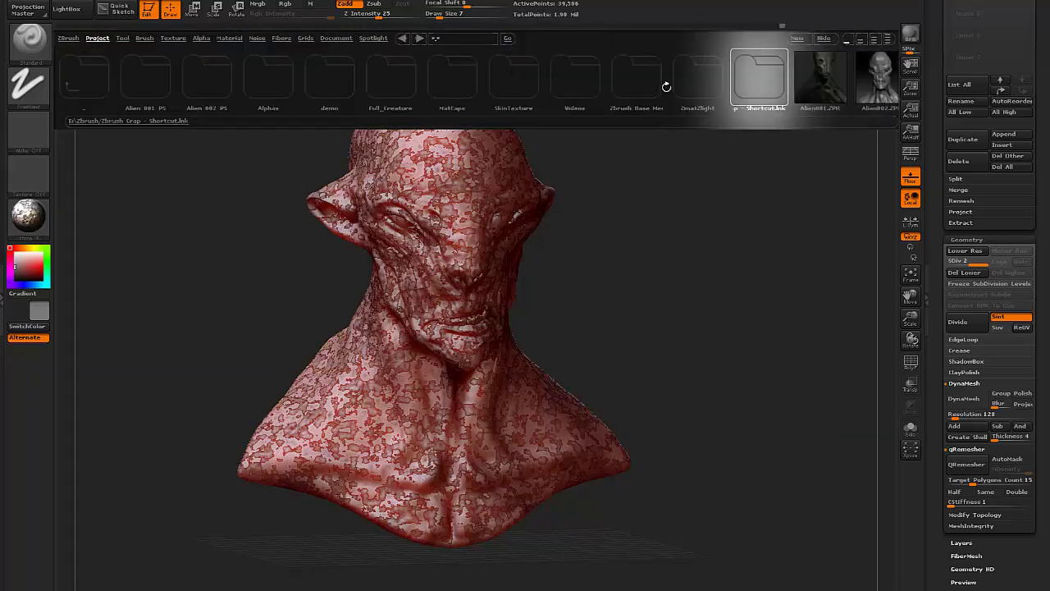
pyautogui.click(625, 80)
pyautogui.click(501, 82)
pyautogui.doubleClick(452, 79)
pyautogui.doubleClick(219, 87)
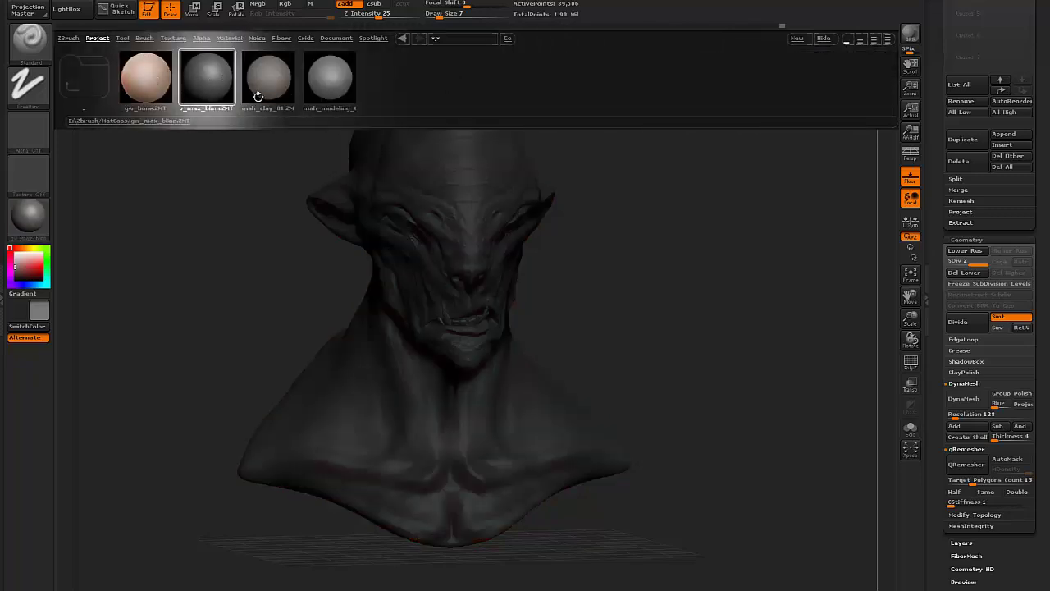
pyautogui.moveTo(226, 234); pyautogui.dragTo(250, 215)
# - Compare the gw_bone, gw_max_blinn and mah_clay_01 materials on the bust, finishing with mah_modeling_01
pyautogui.click(272, 90)
pyautogui.doubleClick(330, 84)
pyautogui.doubleClick(149, 85)
pyautogui.doubleClick(208, 84)
pyautogui.doubleClick(264, 80)
pyautogui.doubleClick(327, 87)
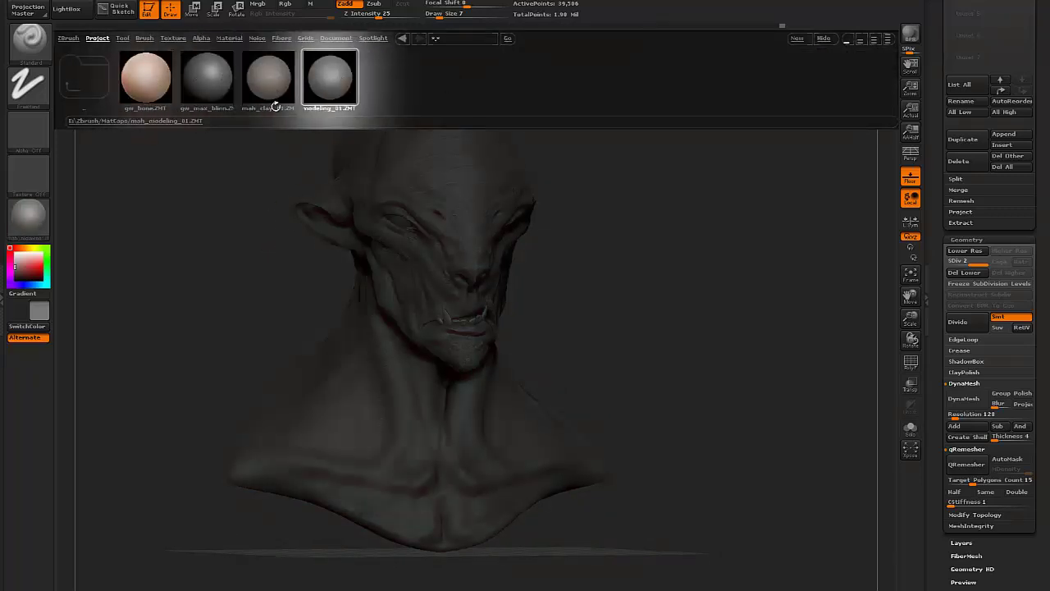
pyautogui.press(',')
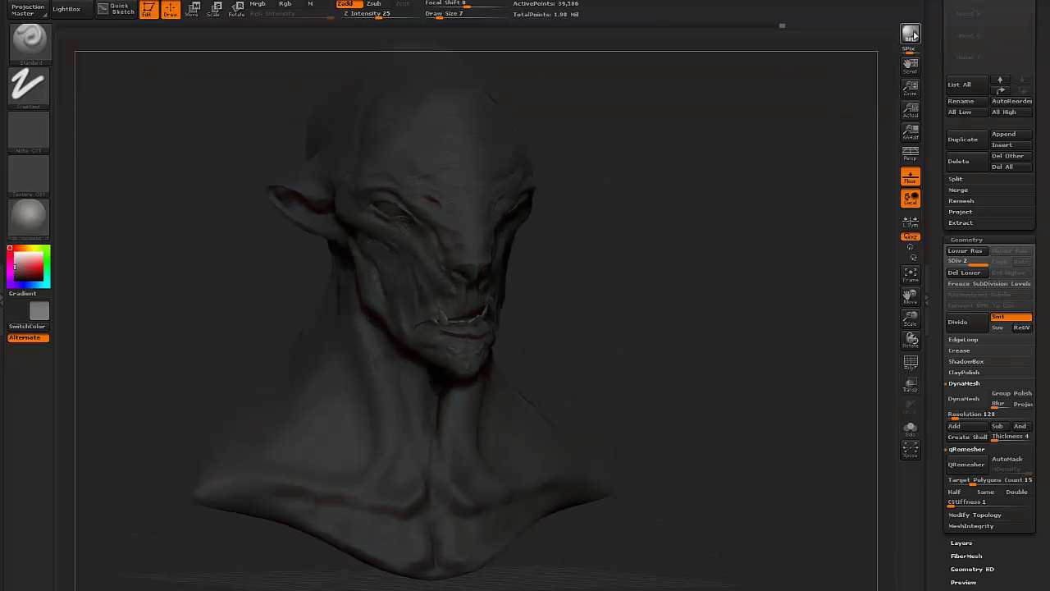
# - Render the bust with BPR and lighten the main colour to near white
pyautogui.click(915, 35)
pyautogui.moveTo(753, 145); pyautogui.dragTo(787, 156)
pyautogui.moveTo(15, 267); pyautogui.dragTo(15, 261)
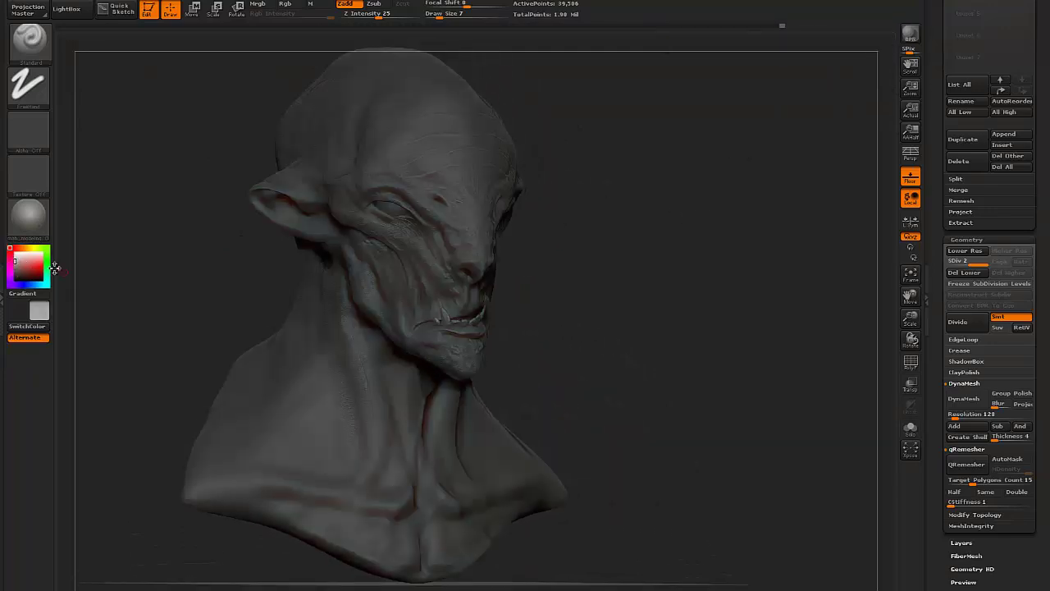
pyautogui.click(15, 255)
pyautogui.moveTo(740, 331); pyautogui.dragTo(695, 334)
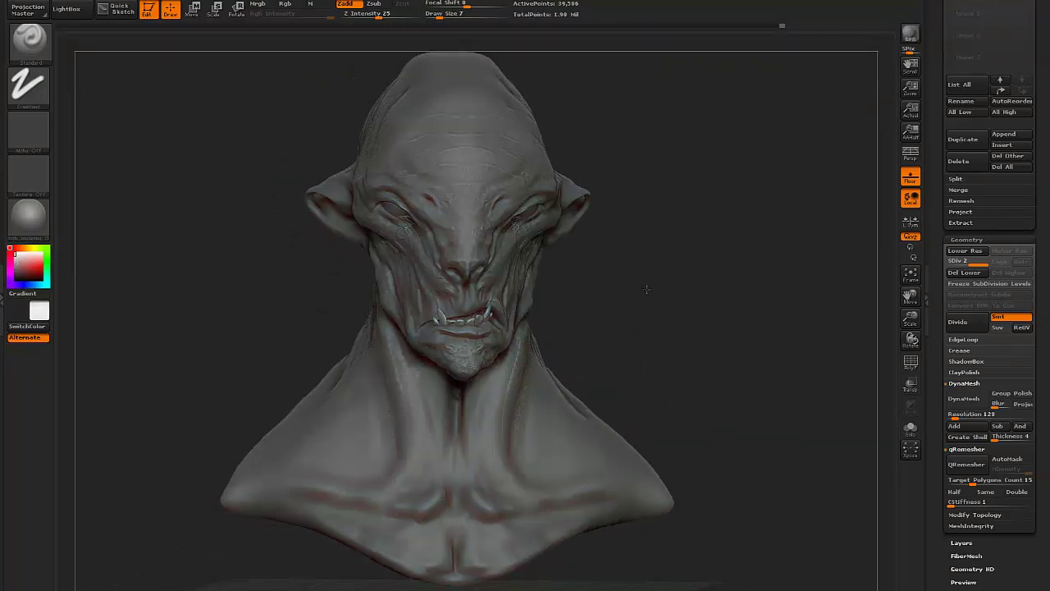
pyautogui.moveTo(646, 289); pyautogui.dragTo(673, 276)
# - Turn on perspective and make the head-and-shoulders subtool active
pyautogui.press('p')
pyautogui.click(29, 217)
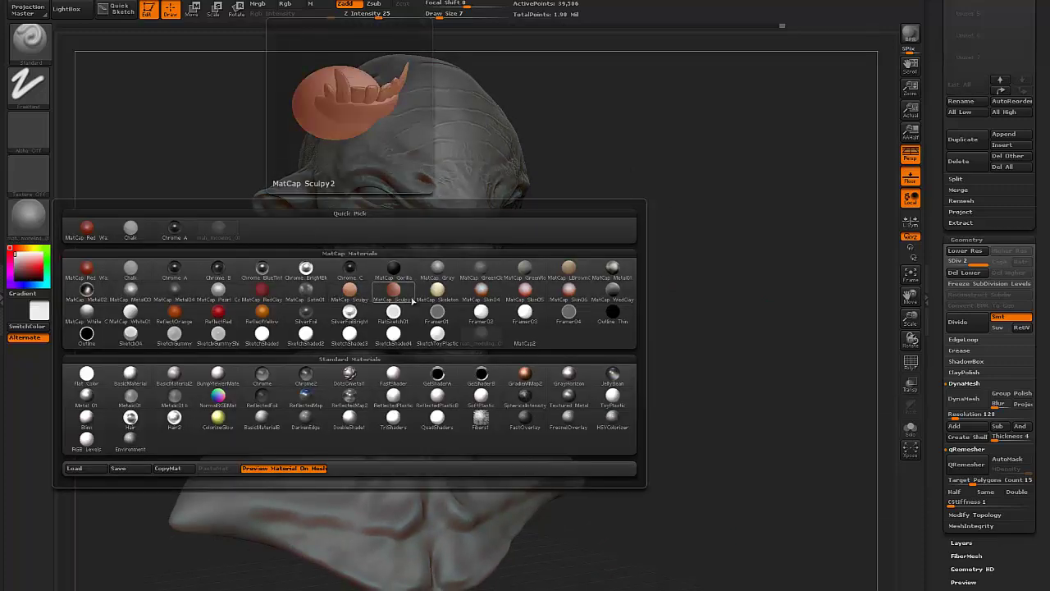
pyautogui.moveTo(1046, 188); pyautogui.dragTo(1046, 402)
pyautogui.click(993, 120)
pyautogui.moveTo(523, 339); pyautogui.dragTo(486, 338)
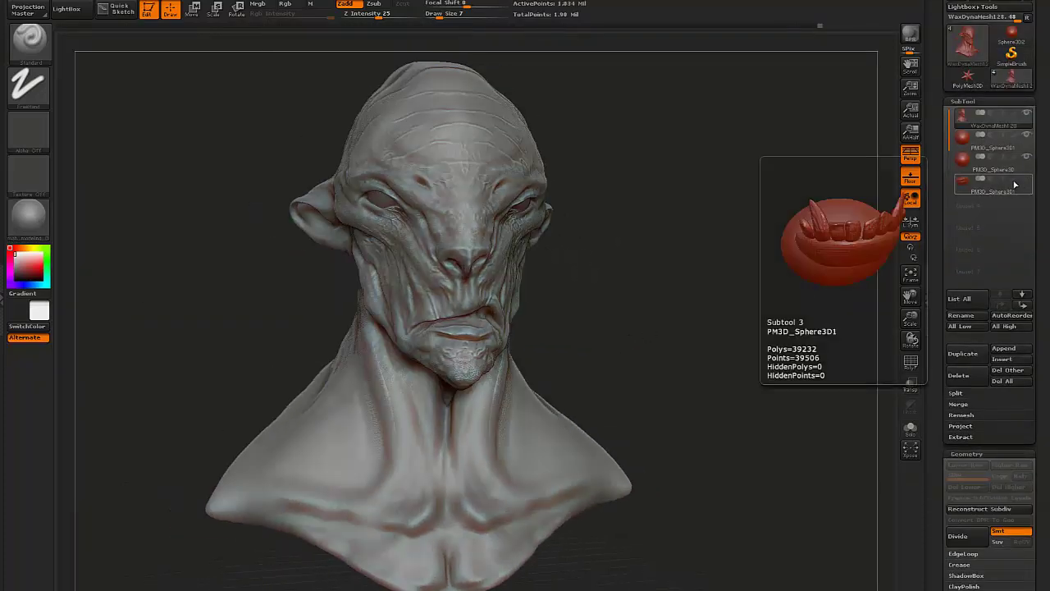
# - Apply the BasicMaterial2 standard material to the bust
pyautogui.click(28, 218)
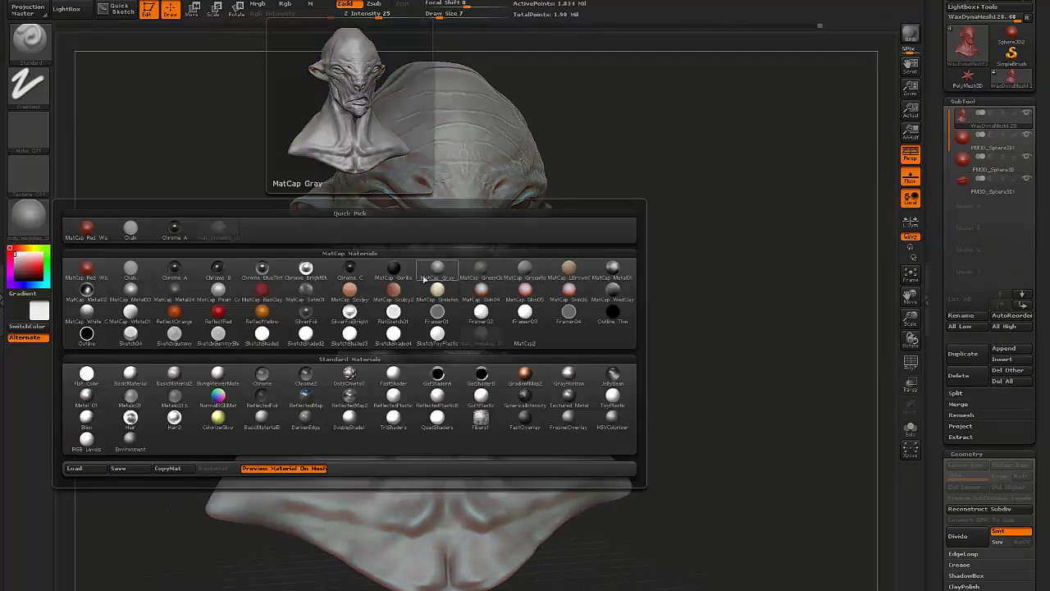
pyautogui.click(174, 374)
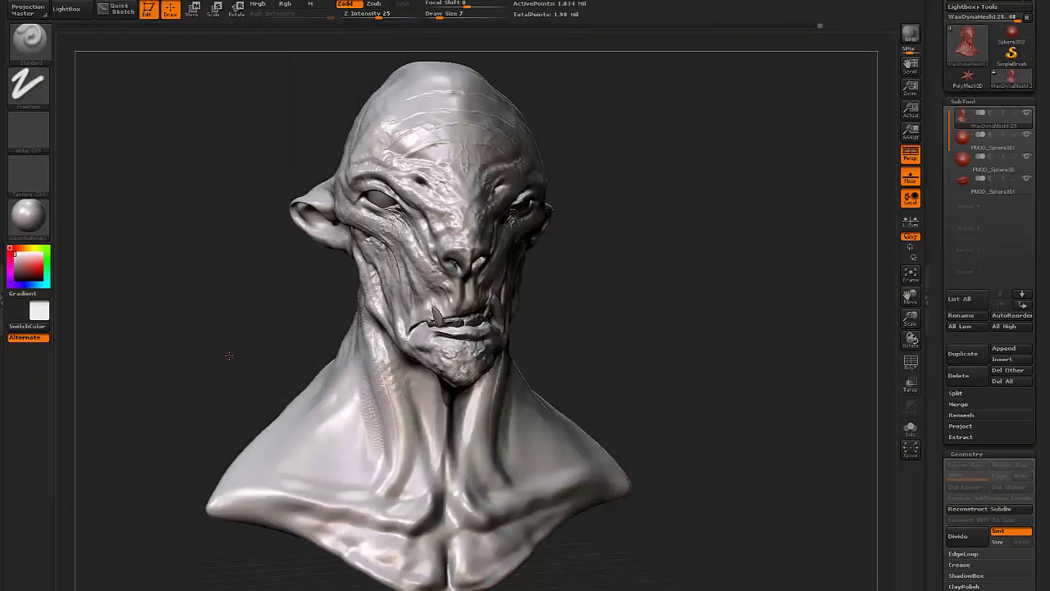
pyautogui.moveTo(228, 355); pyautogui.dragTo(230, 323)
# - Compare mah_clay_01, mah_modeling_01 and gw_bone from the MatCaps folder on the bust and apply gw_max_blinn
pyautogui.press(',')
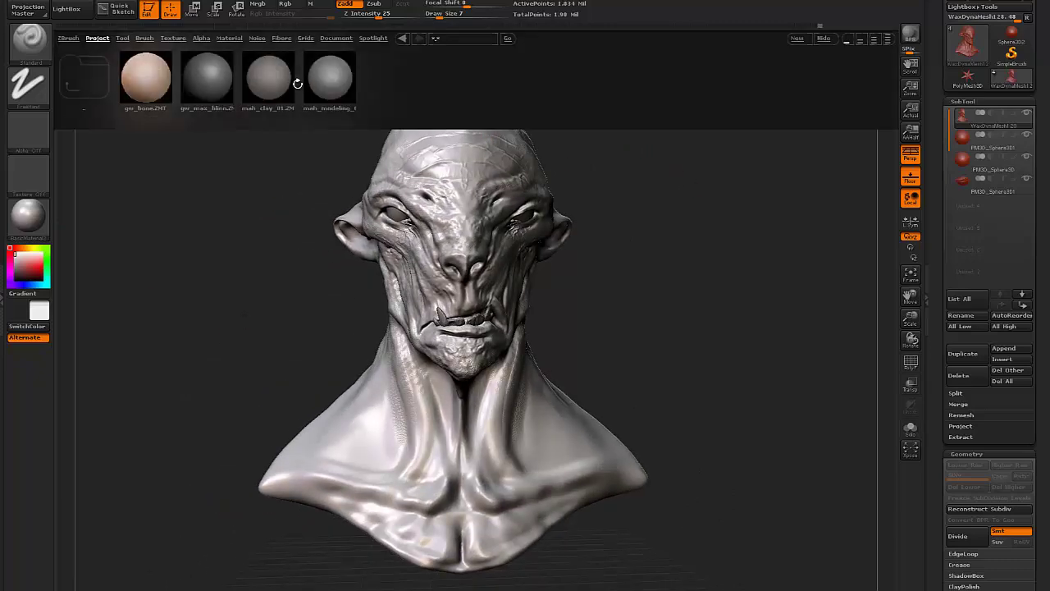
pyautogui.doubleClick(273, 78)
pyautogui.doubleClick(329, 76)
pyautogui.doubleClick(208, 79)
pyautogui.doubleClick(160, 88)
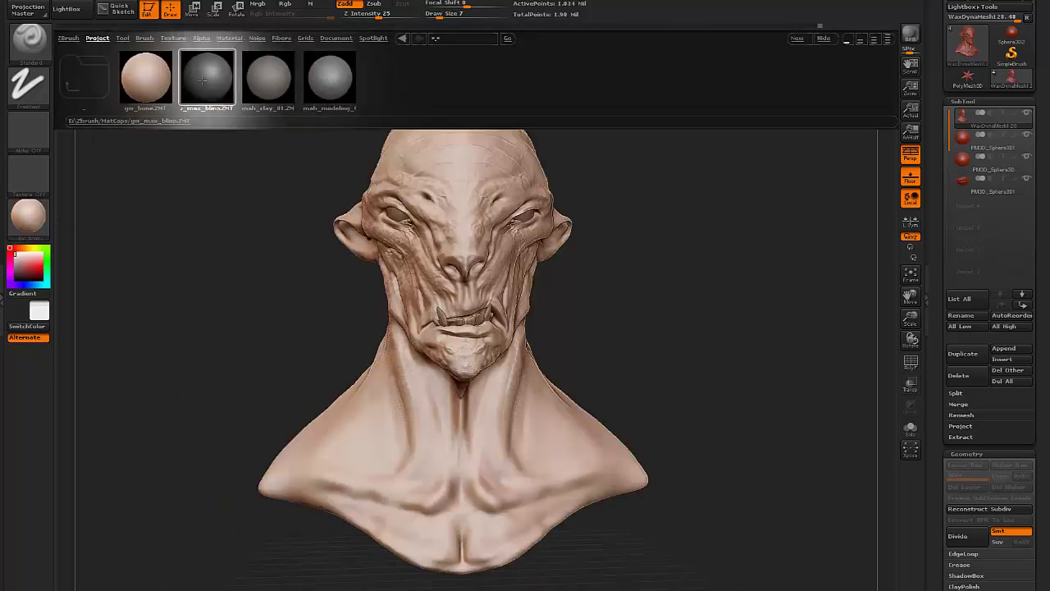
pyautogui.doubleClick(207, 82)
pyautogui.moveTo(266, 212)
pyautogui.mouseDown()
pyautogui.moveTo(249, 220)
pyautogui.moveTo(259, 220)
pyautogui.mouseUp()
# - Turn off perspective, close LightBox and frame the whole bust in a three-quarter view
pyautogui.click(911, 159)
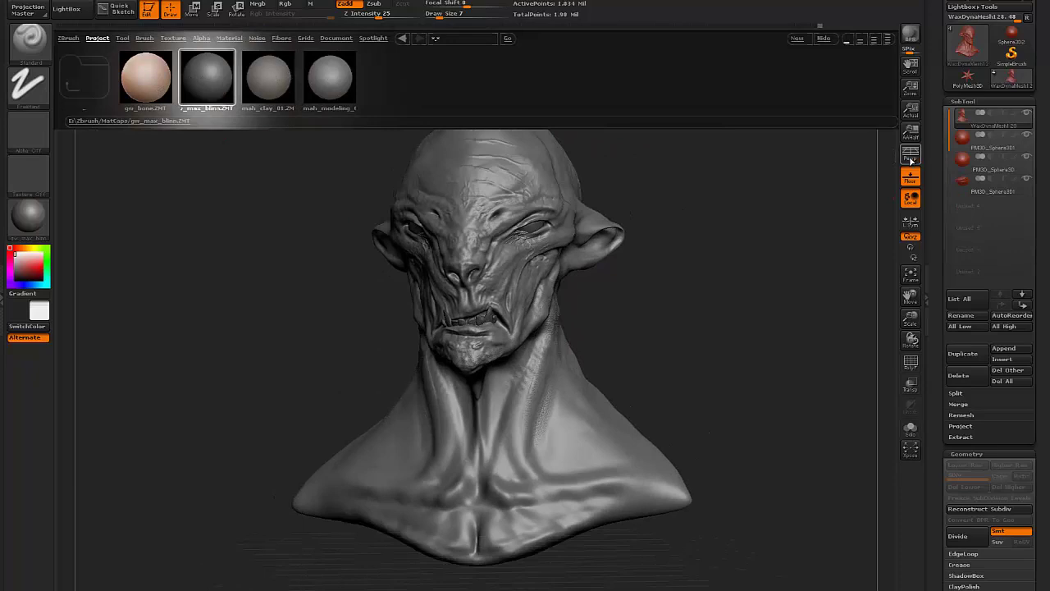
pyautogui.click(911, 160)
pyautogui.press(',')
pyautogui.click(911, 160)
pyautogui.moveTo(832, 158)
pyautogui.mouseDown()
pyautogui.moveTo(851, 164)
pyautogui.moveTo(835, 172)
pyautogui.mouseUp()
pyautogui.moveTo(686, 361); pyautogui.dragTo(633, 322)
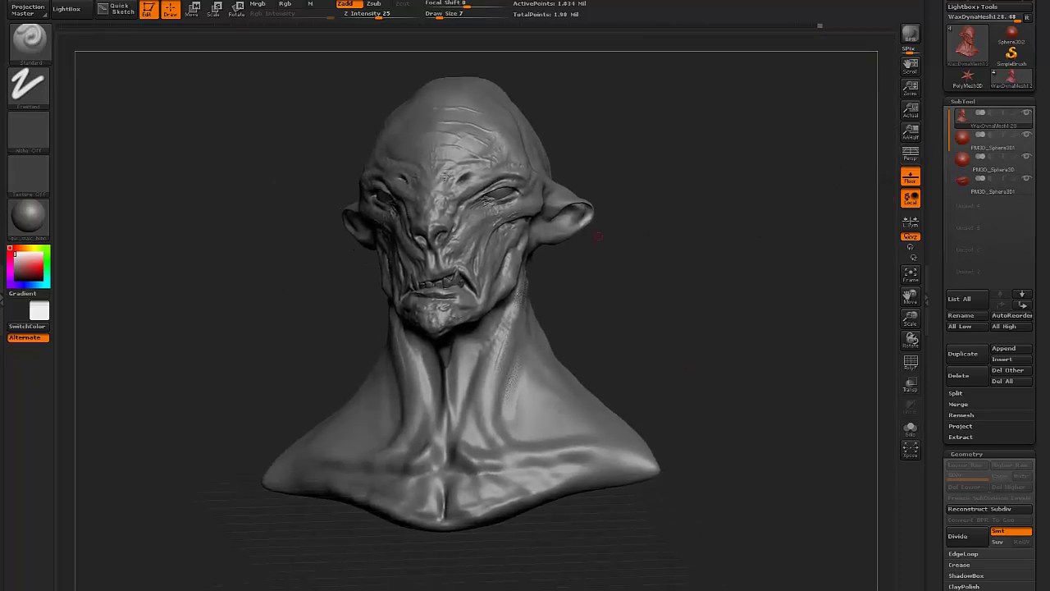
# - Decline doubling the document and set its proportional size fields to width 2561 and height 1773
pyautogui.click(93, 1)
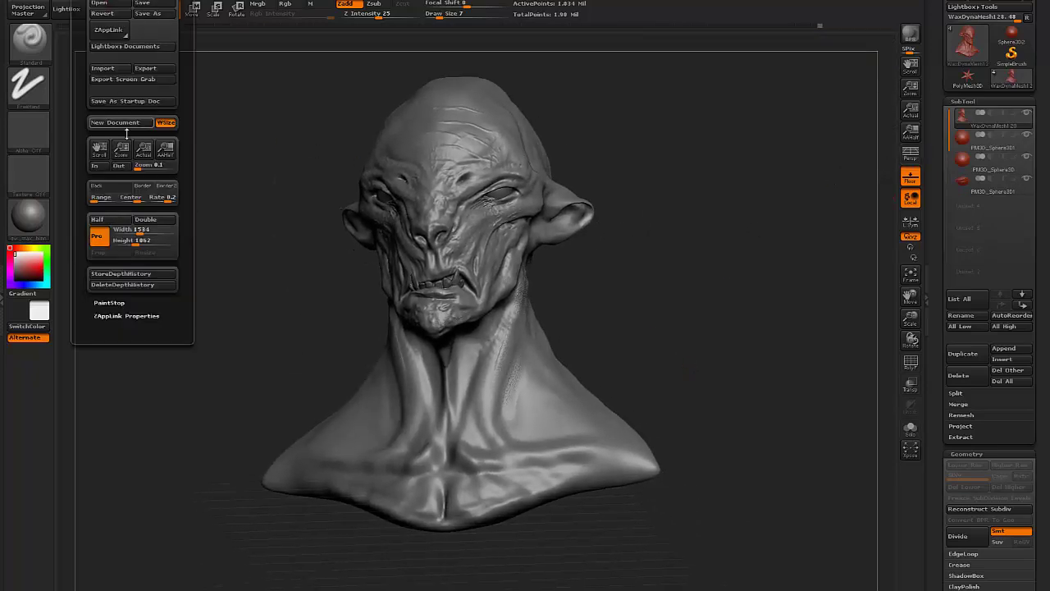
pyautogui.click(146, 219)
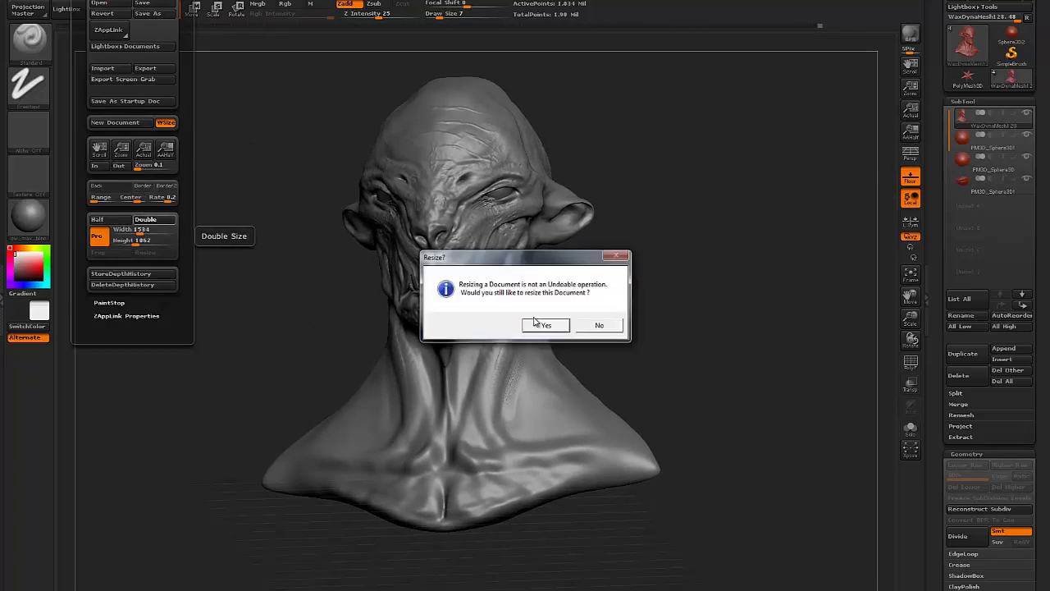
pyautogui.click(600, 326)
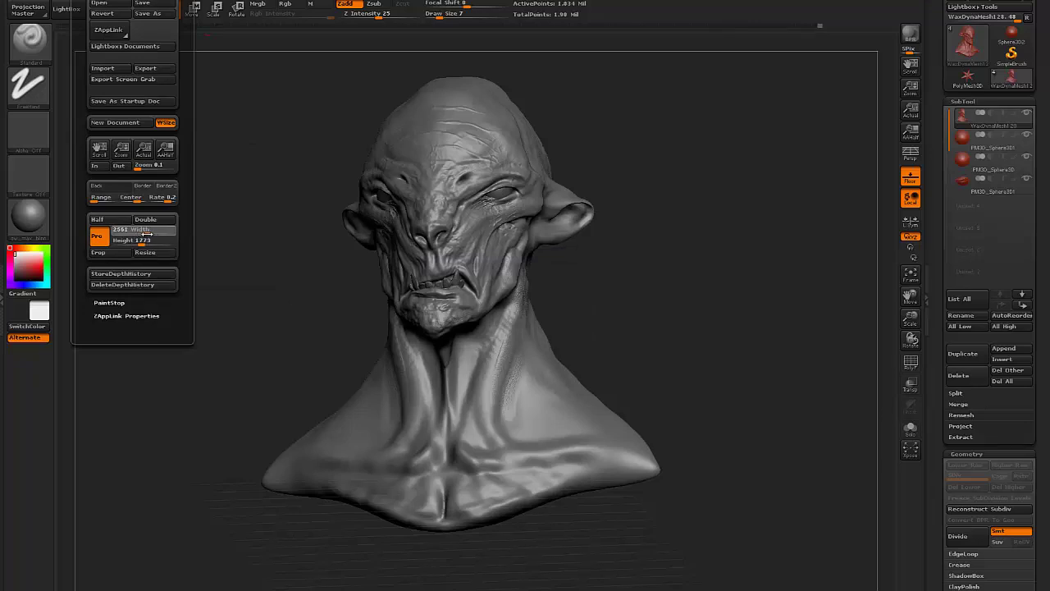
pyautogui.click(93, 0)
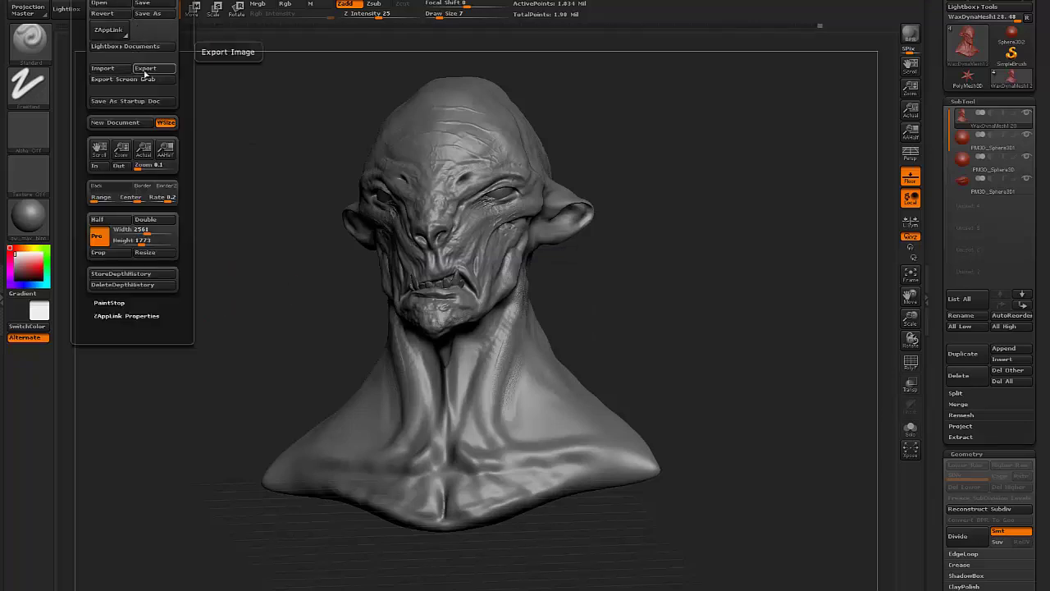
# - Export the document as a TIFF image named test1 in the demo folder
pyautogui.click(145, 72)
pyautogui.click(363, 417)
pyautogui.click(376, 453)
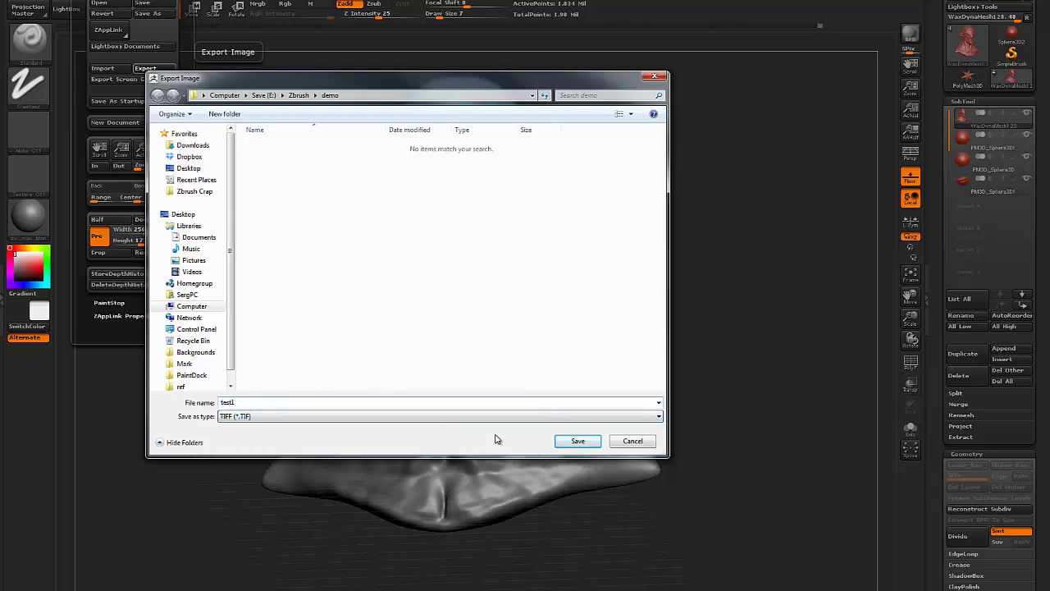
pyautogui.press('Return')
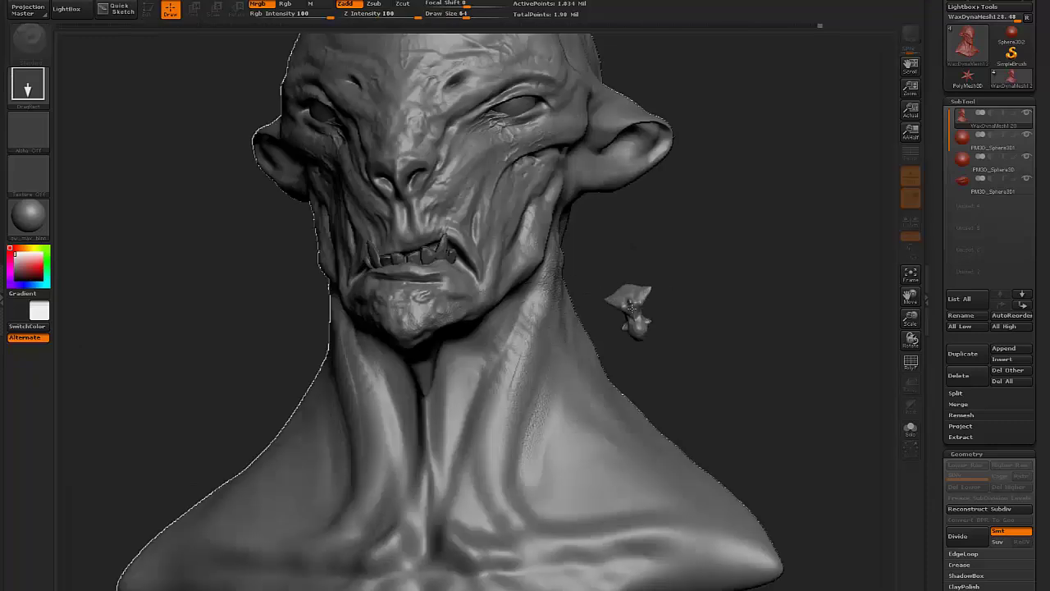
# - Clear the stray bust copies from the canvas and redraw the bust in edit mode, facing forward
pyautogui.moveTo(632, 308); pyautogui.dragTo(643, 438)
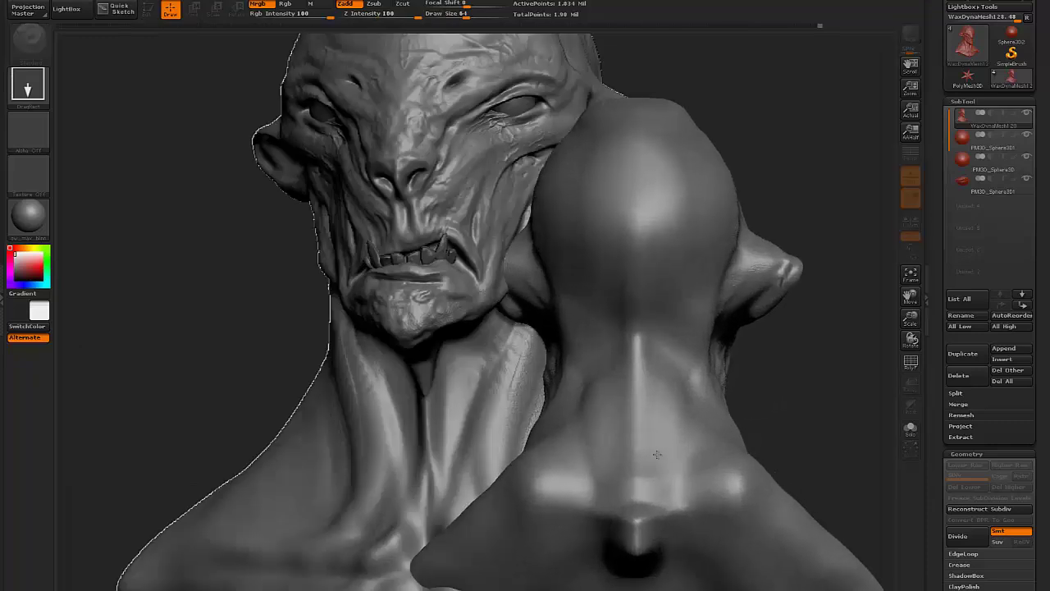
pyautogui.hotkey('ctrl', 'n')
pyautogui.moveTo(406, 182); pyautogui.dragTo(411, 291)
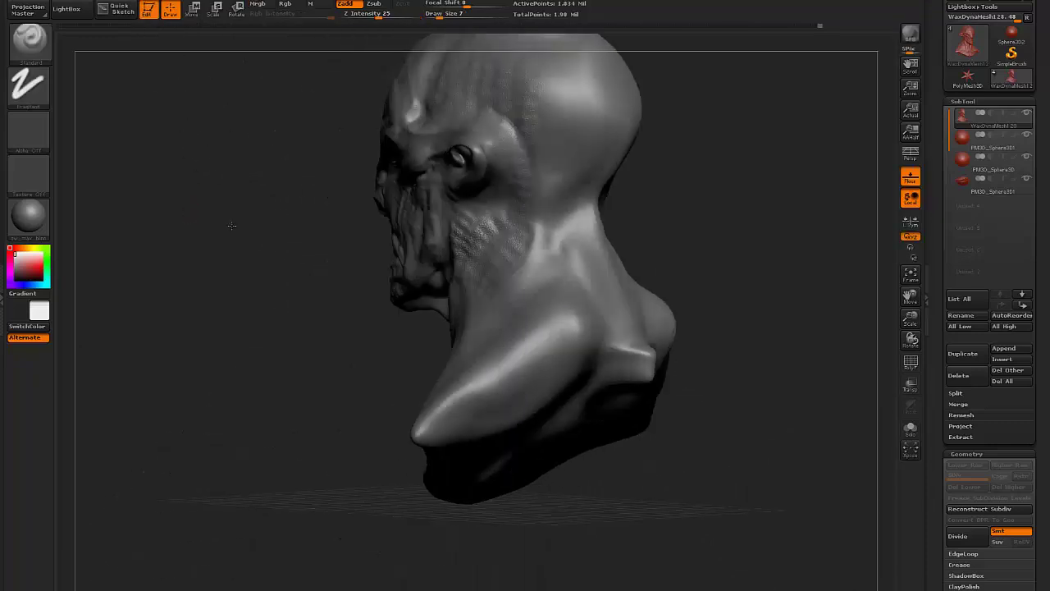
pyautogui.moveTo(624, 315)
pyautogui.mouseDown()
pyautogui.moveTo(612, 290)
pyautogui.moveTo(639, 313)
pyautogui.mouseUp()
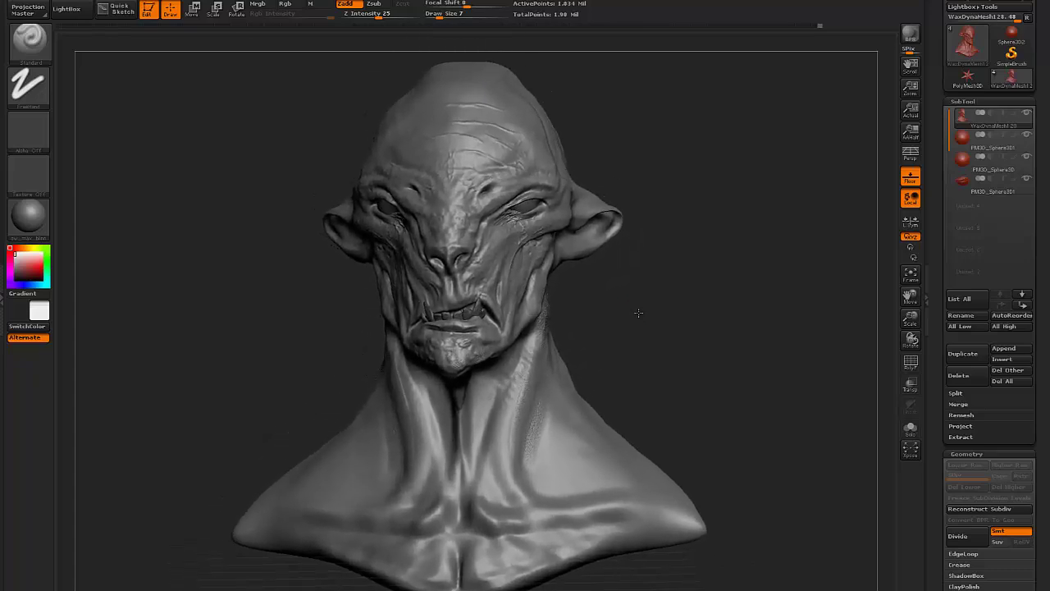
# - Export the front view of the bust as a TIFF image, overwriting test1 in the demo folder
pyautogui.moveTo(121, 1)
pyautogui.click(145, 68)
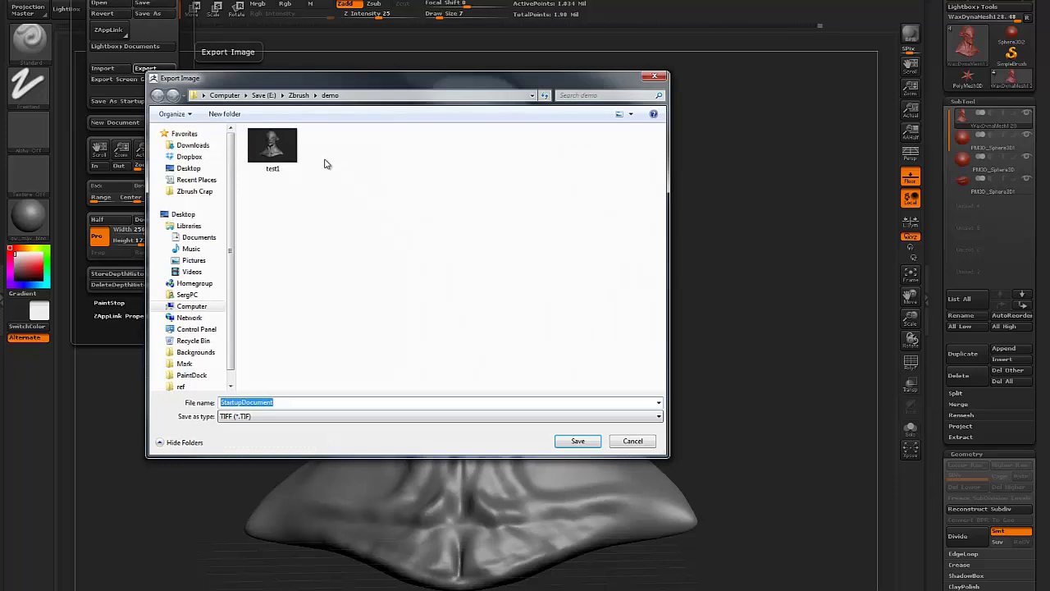
pyautogui.click(572, 438)
# - Apply the BumpViewerMaterial to the bust and export the document as a TIFF image named test2 in the demo folder
pyautogui.click(39, 218)
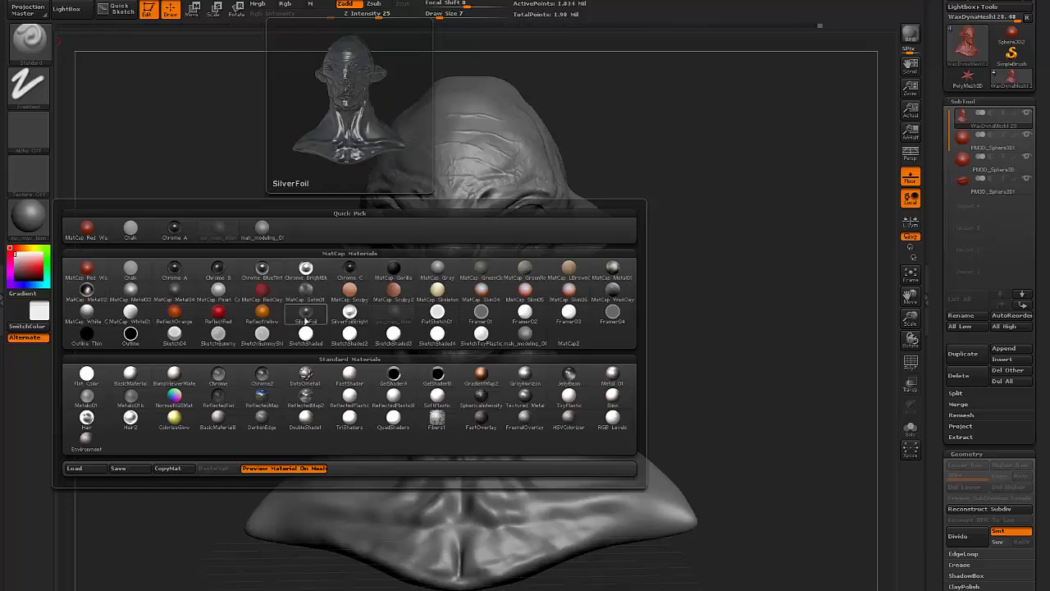
pyautogui.click(170, 373)
pyautogui.moveTo(100, 0)
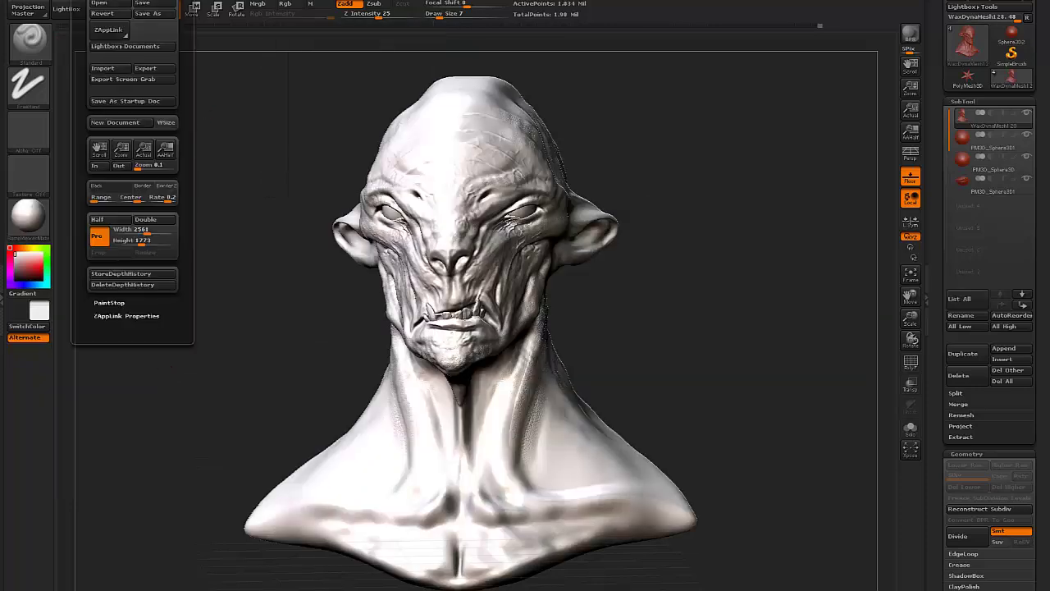
pyautogui.click(146, 69)
pyautogui.click(266, 399)
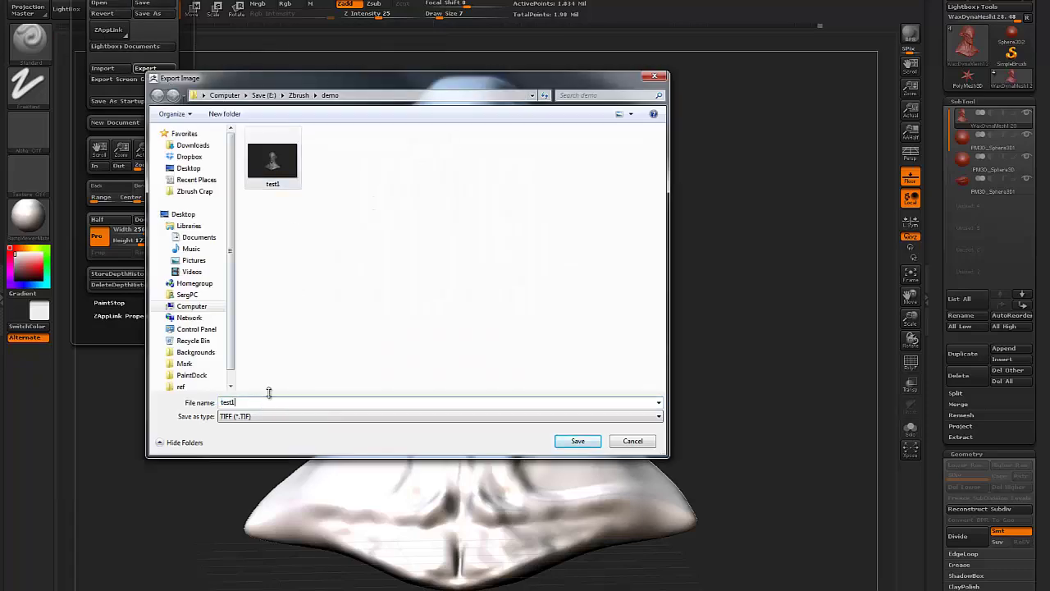
pyautogui.press('Return')
# - Apply the Textured Metal material to the bust and export the document as a TIFF image named test3 in the demo folder
pyautogui.press('m')
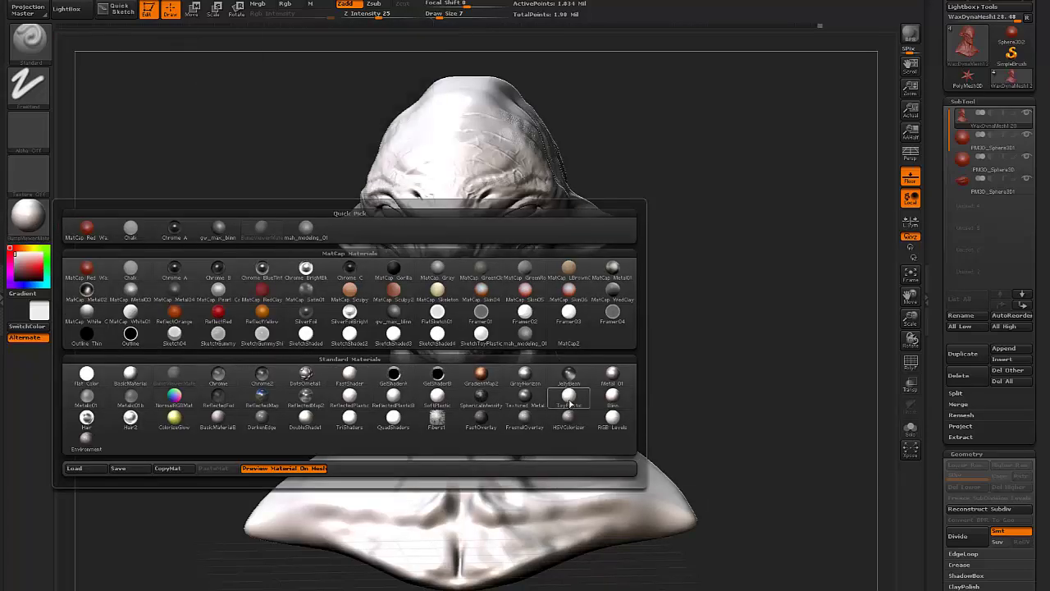
pyautogui.click(524, 396)
pyautogui.click(121, 1)
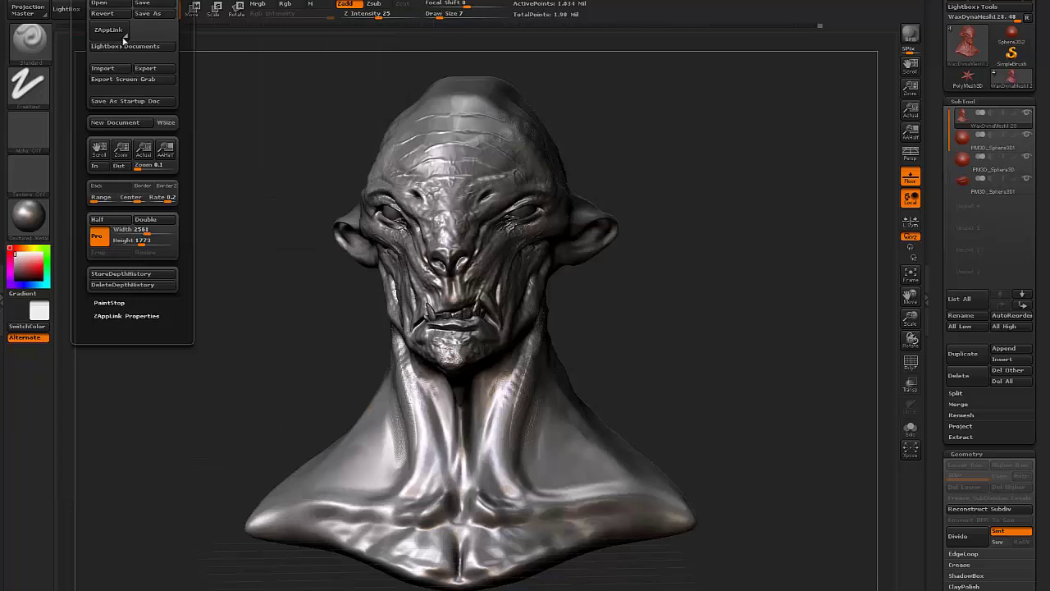
pyautogui.click(154, 71)
pyautogui.click(341, 174)
pyautogui.click(284, 397)
pyautogui.press('BackSpace')
pyautogui.write('3')
pyautogui.press('Return')
# - Enable AOcclusion and Sss in the render properties and open the BPR RenderPass options
pyautogui.click(381, 1)
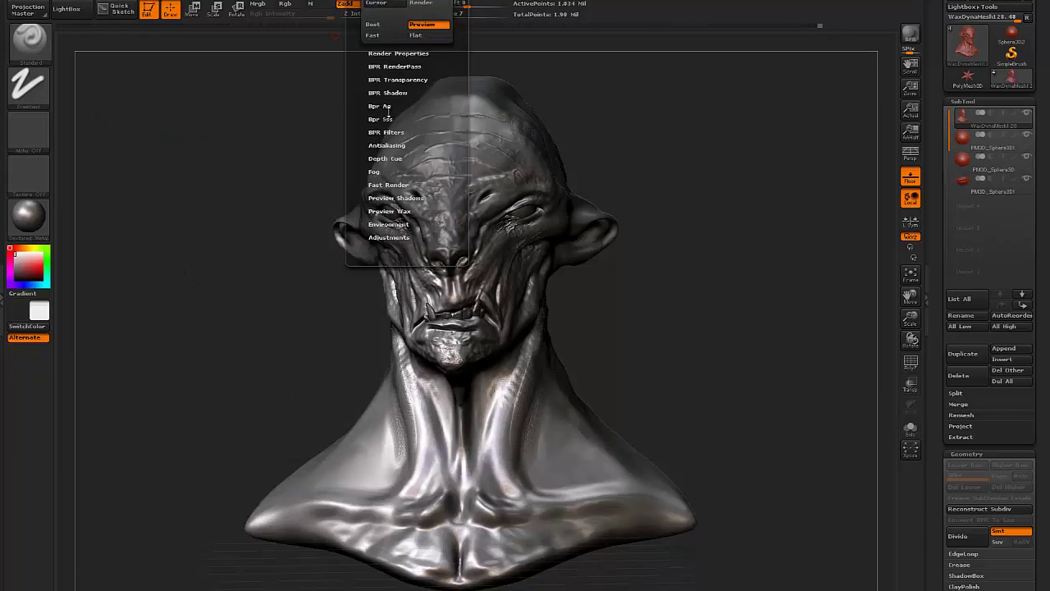
pyautogui.click(398, 53)
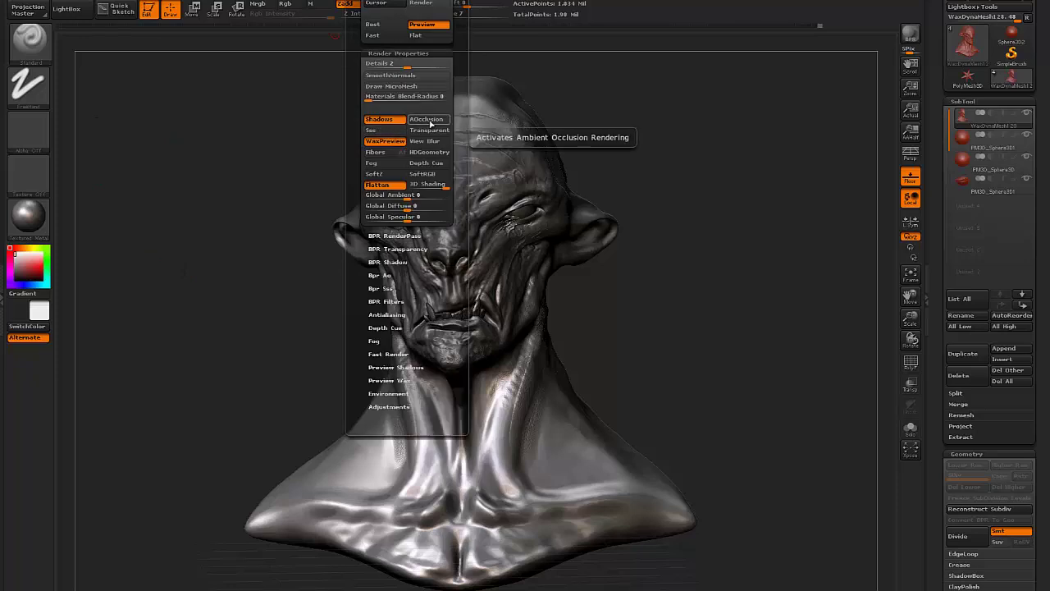
pyautogui.click(394, 235)
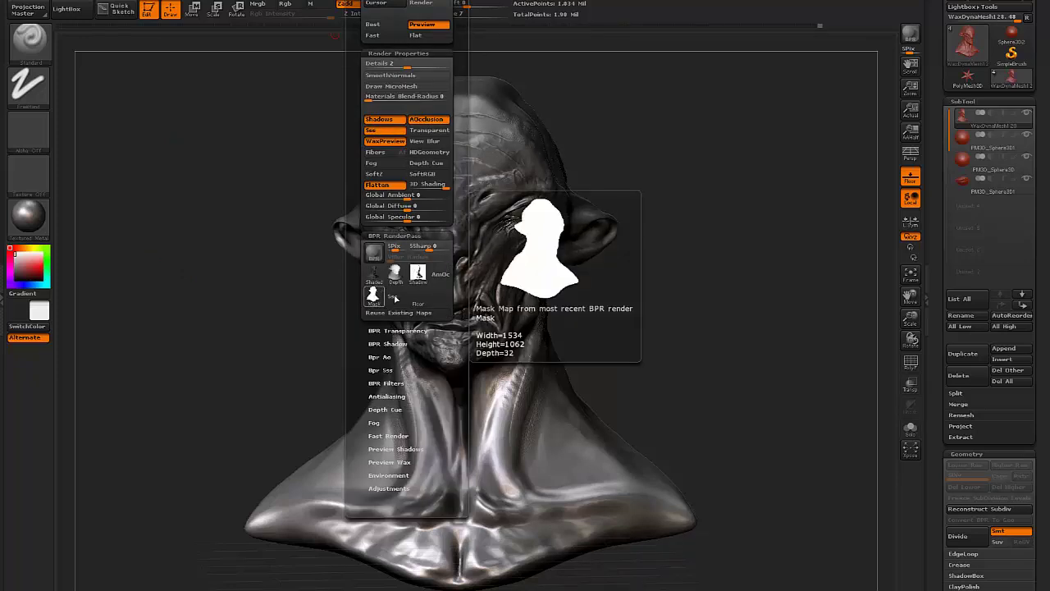
# - Set the wax strength of the Textured Metal material to 75
pyautogui.moveTo(345, 1)
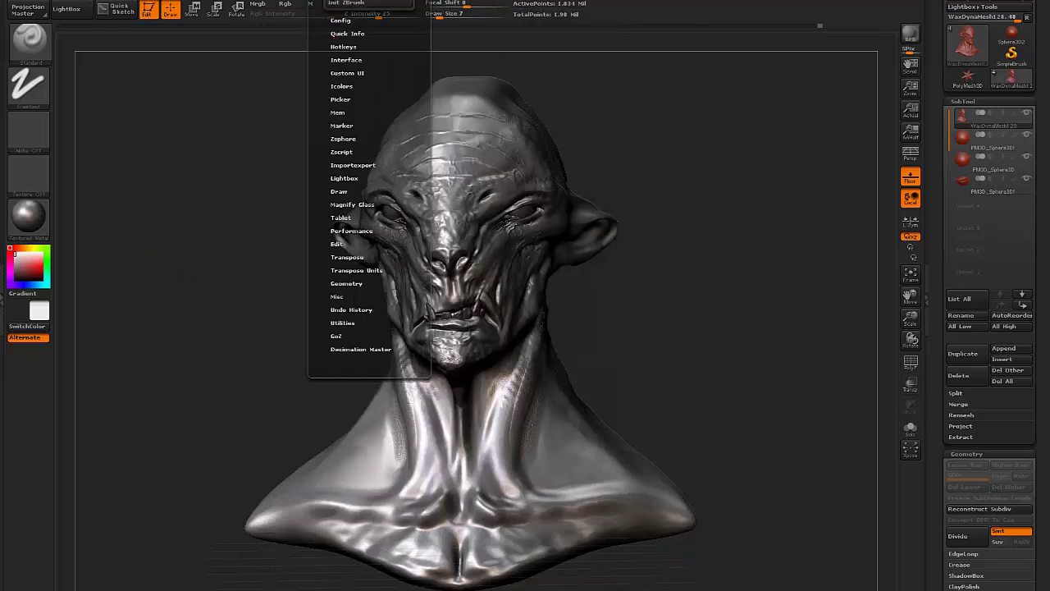
pyautogui.moveTo(264, 1)
pyautogui.click(271, 174)
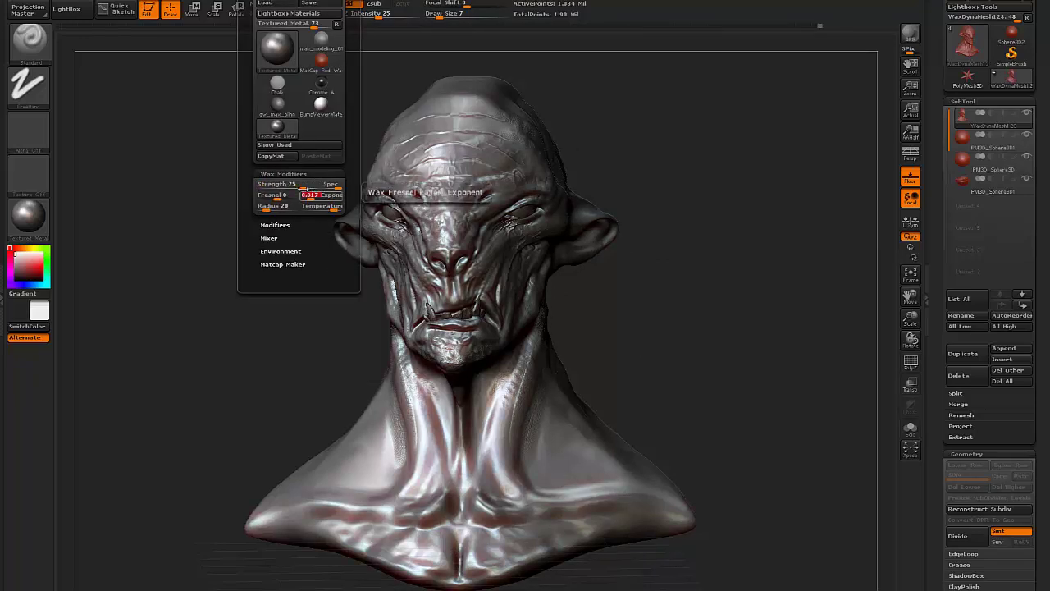
# - Try the saved clay, modeling and bone matcaps from LightBox on the bust, apply gw_max_blinn and close LightBox
pyautogui.click(28, 215)
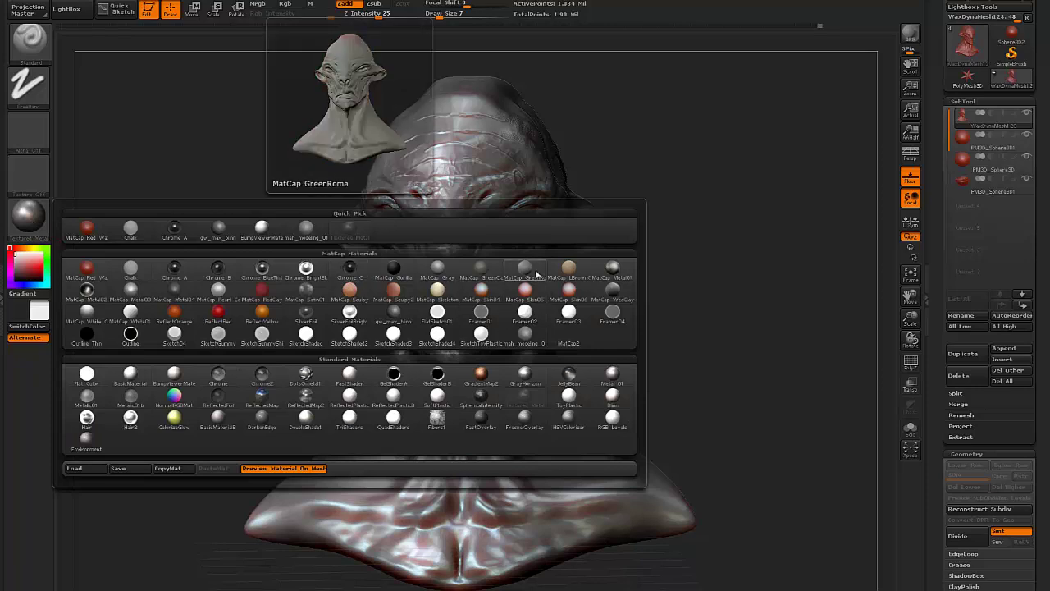
pyautogui.press(',')
pyautogui.doubleClick(267, 72)
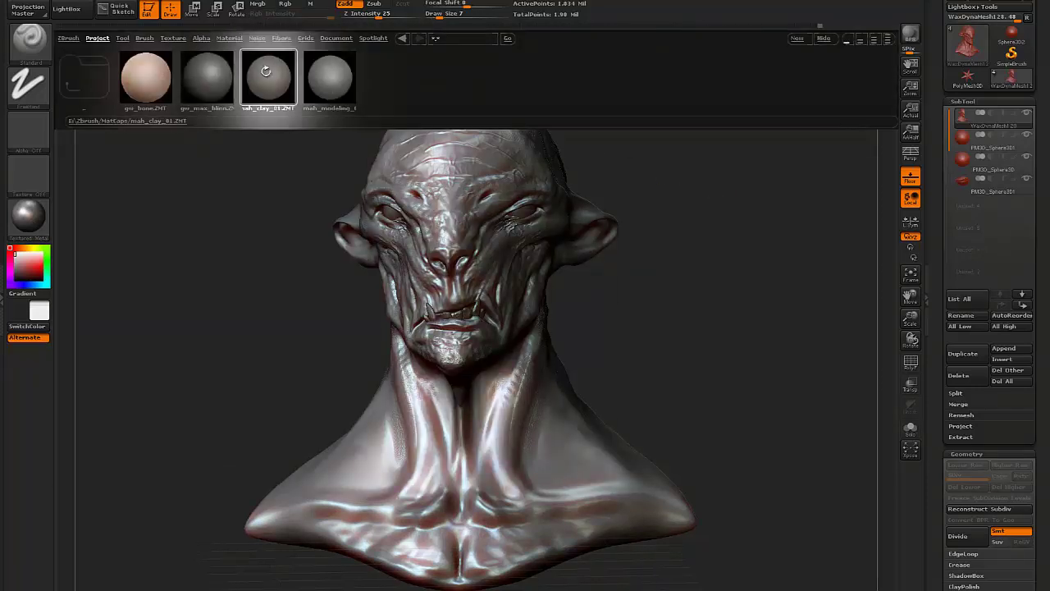
pyautogui.doubleClick(313, 74)
pyautogui.doubleClick(149, 76)
pyautogui.doubleClick(201, 75)
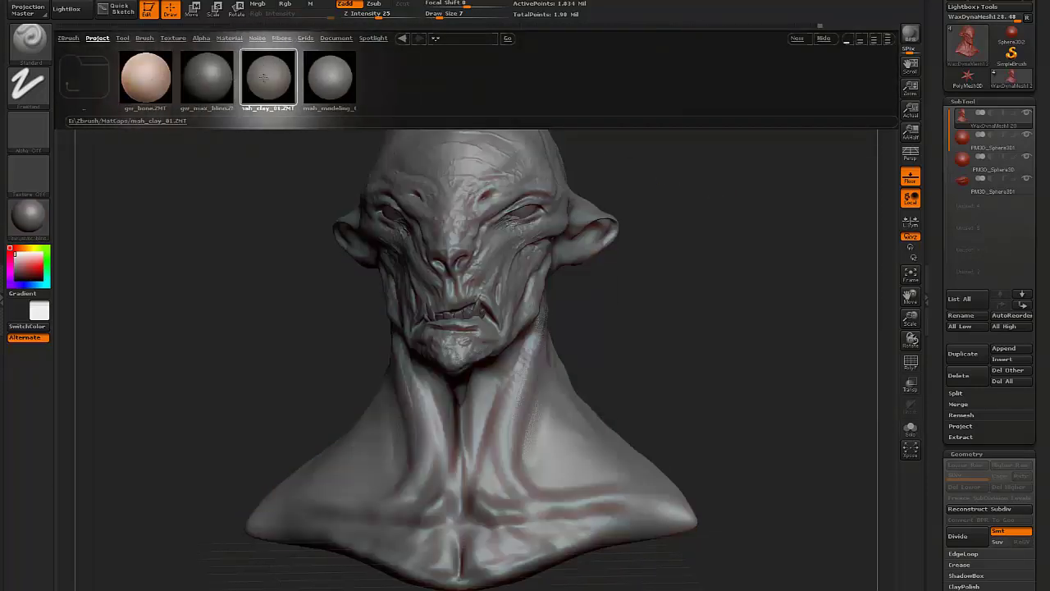
pyautogui.doubleClick(266, 77)
pyautogui.doubleClick(223, 79)
pyautogui.moveTo(287, 1)
pyautogui.press(',')
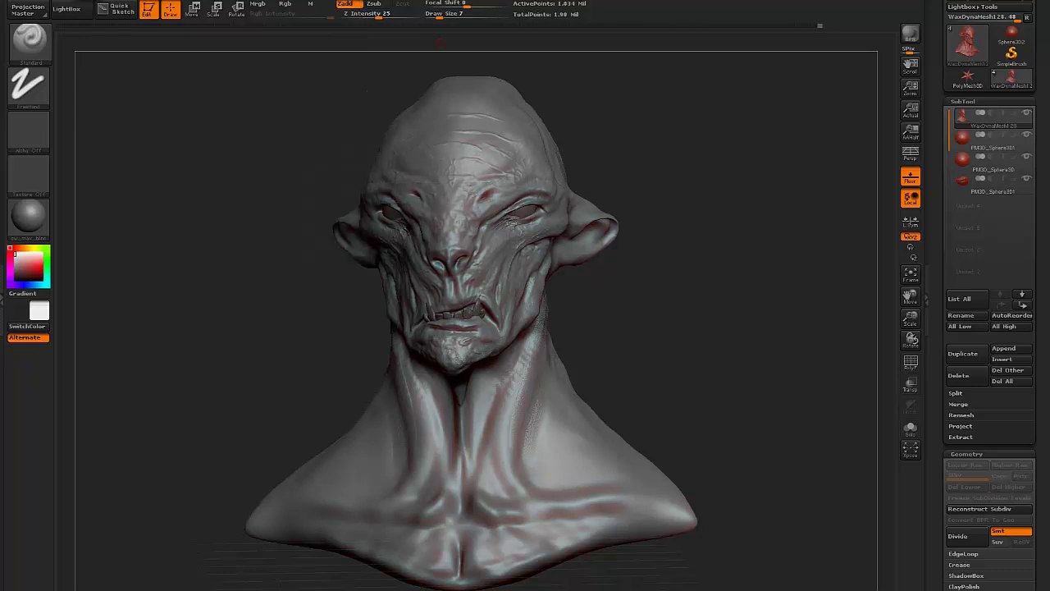
# - Set the main colour to white and export the waxy bust as a TIFF image named test4 in the demo folder
pyautogui.click(22, 260)
pyautogui.click(19, 253)
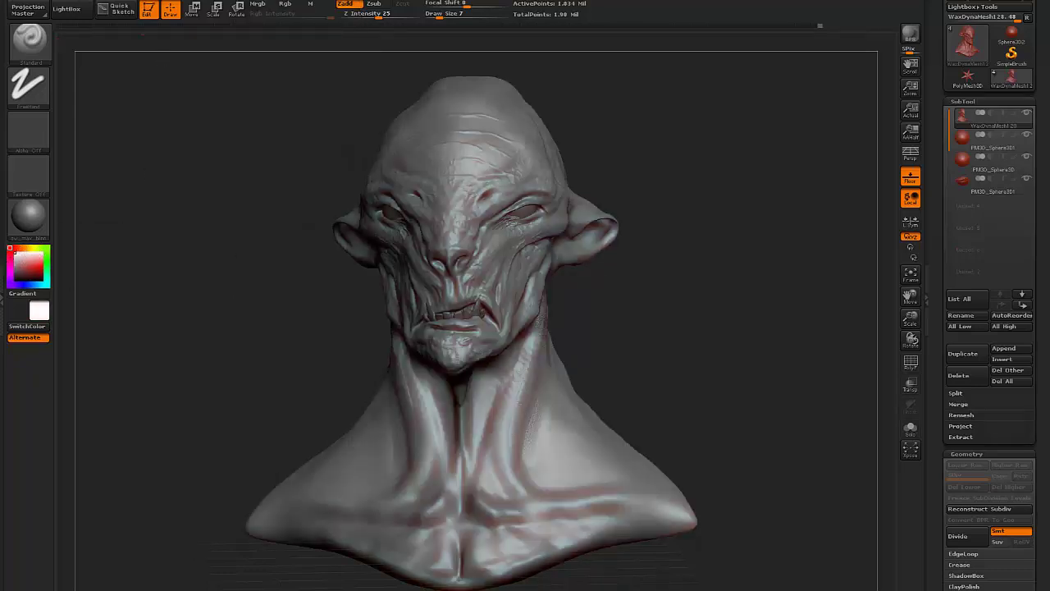
pyautogui.moveTo(120, 2)
pyautogui.click(154, 69)
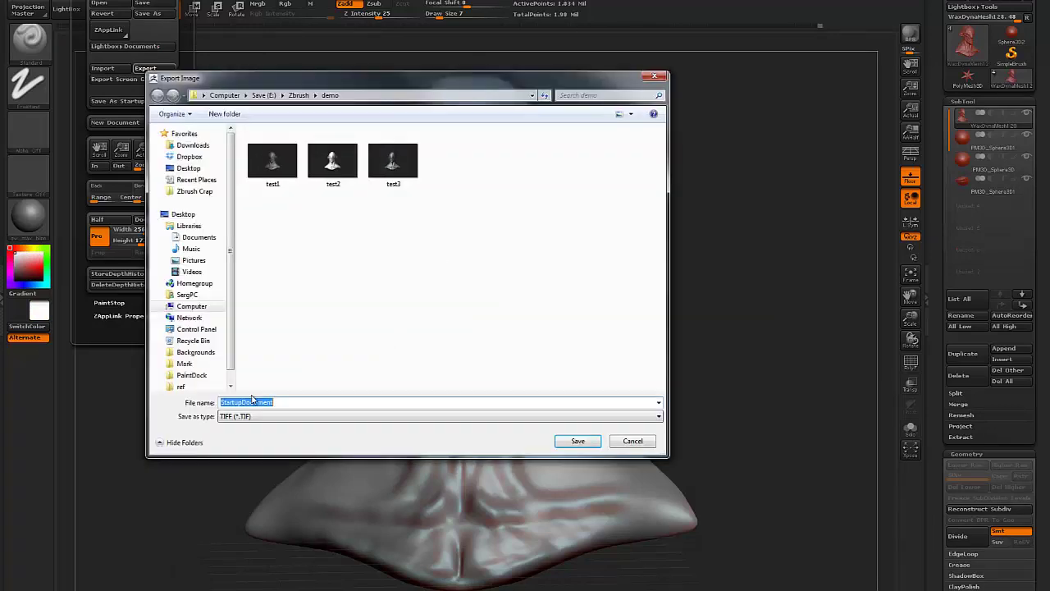
pyautogui.click(281, 401)
pyautogui.press('Return')
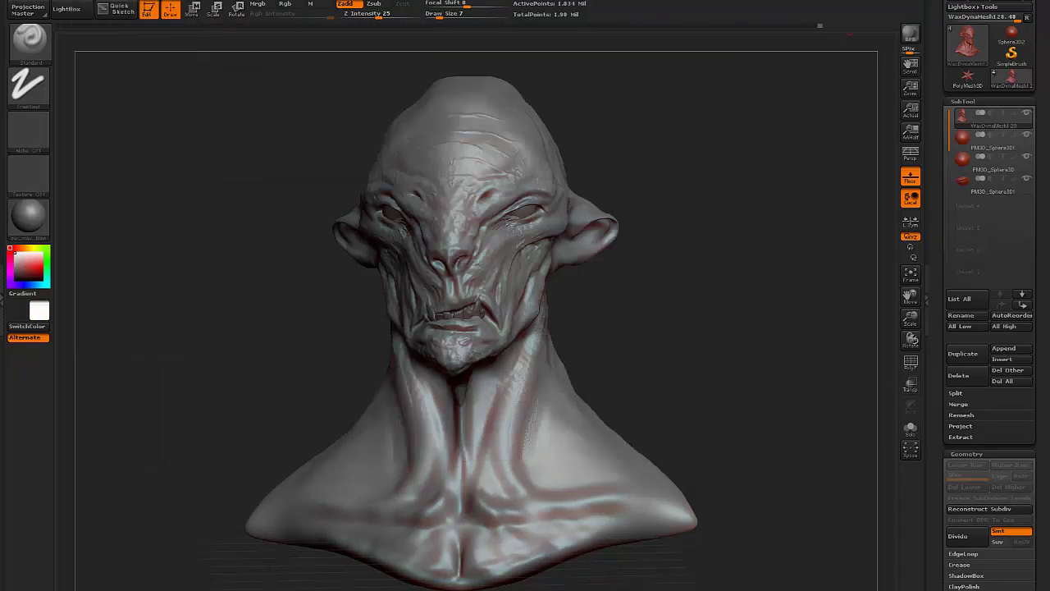
# - Switch to the Best renderer and run a BPR render of the bust
pyautogui.moveTo(405, 2)
pyautogui.click(378, 27)
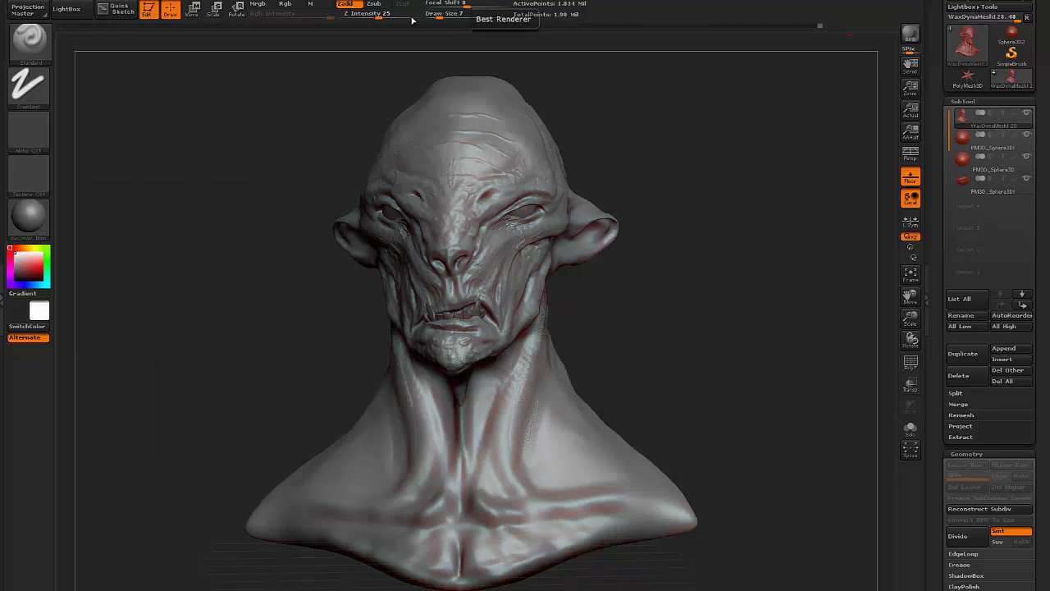
pyautogui.moveTo(406, 1)
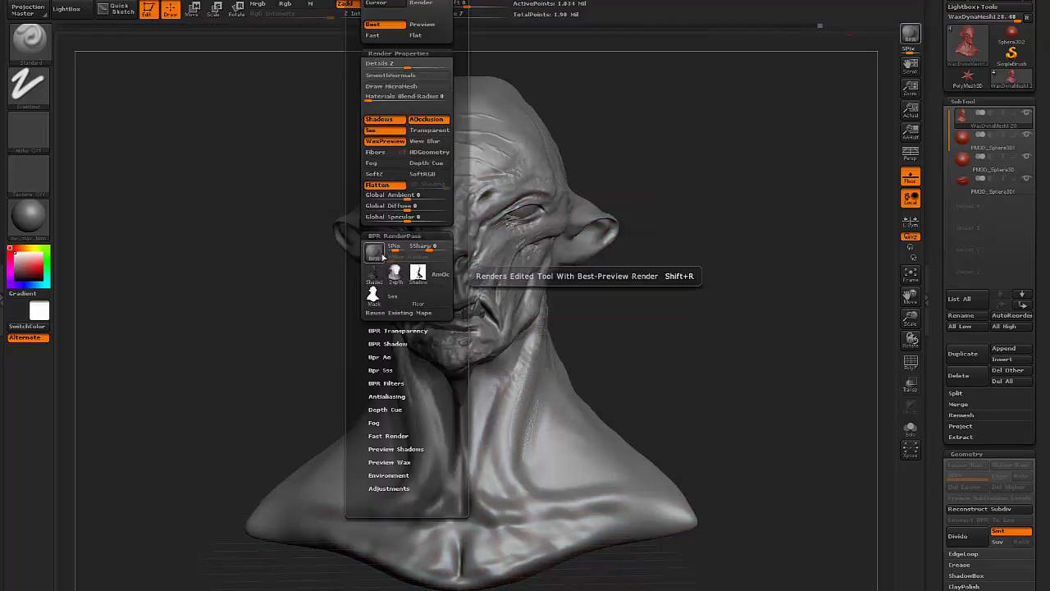
pyautogui.click(373, 253)
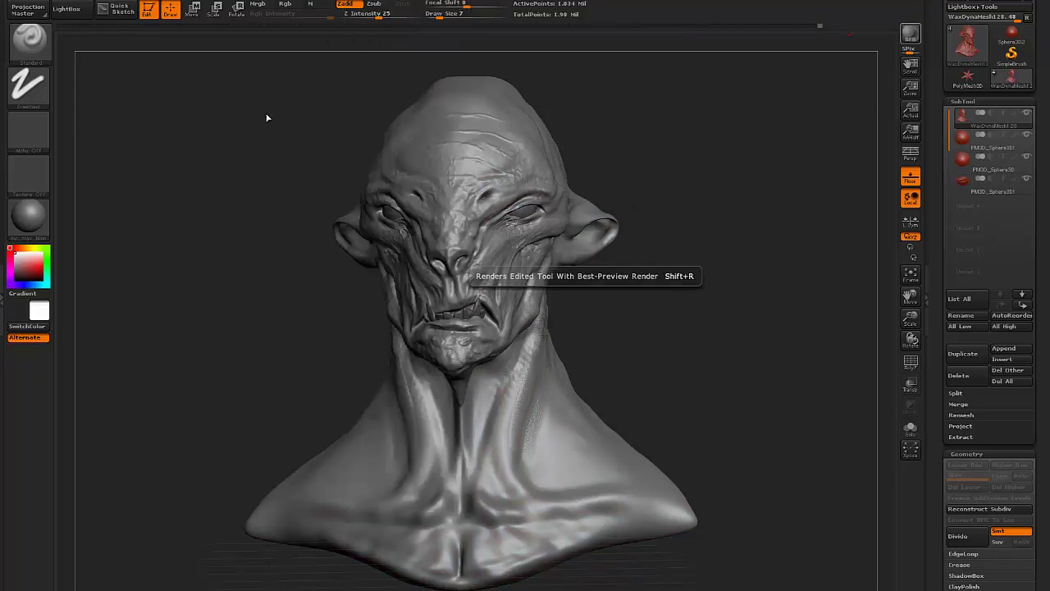
pyautogui.hotkey('shift', 'r')
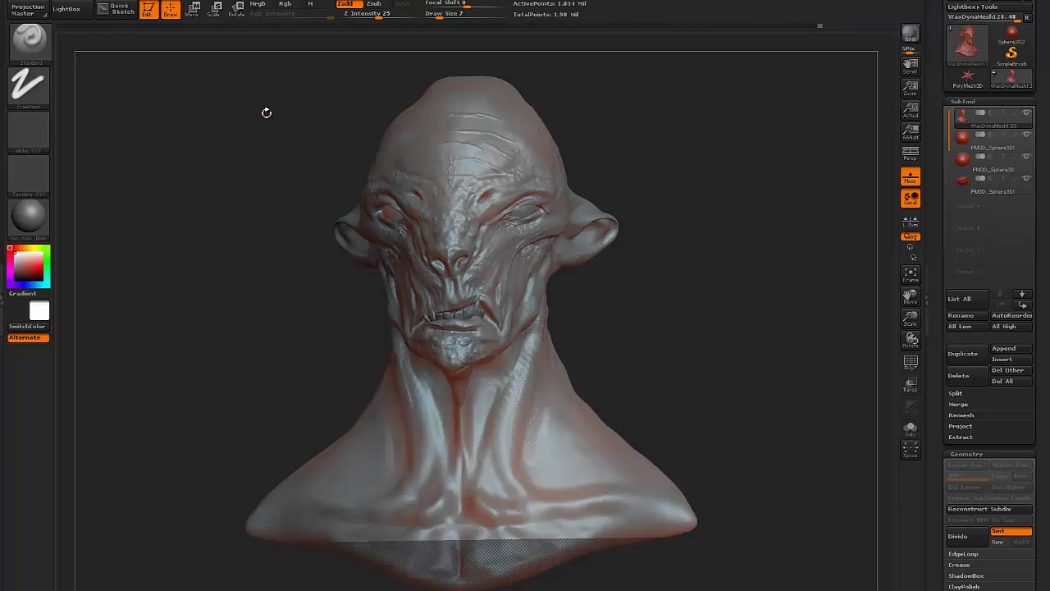
# - Export the mask map of the BPR render as a TIFF image named BPR_Mask in the demo folder
pyautogui.click(371, 1)
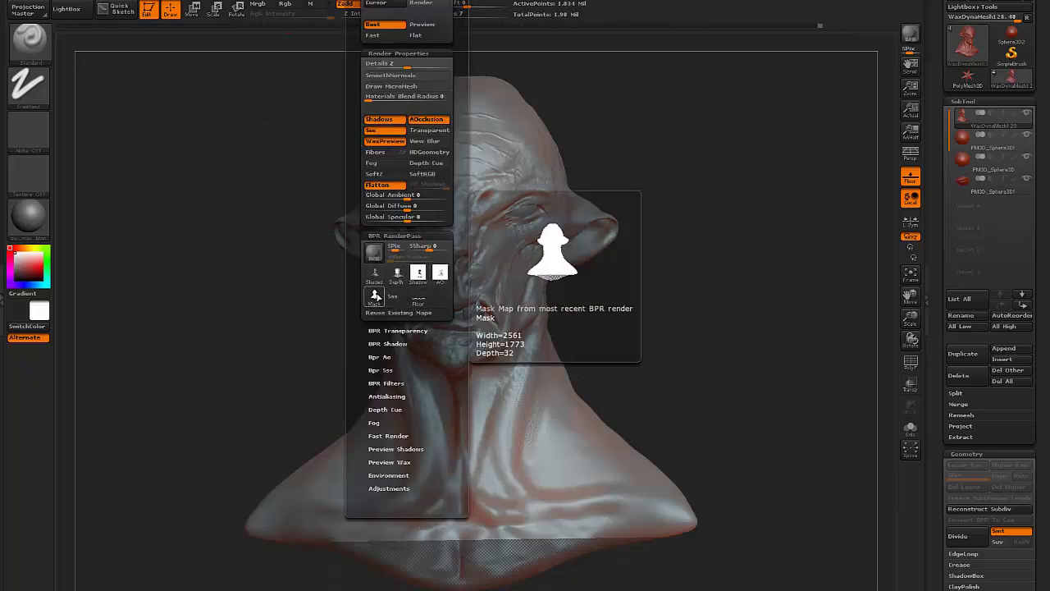
pyautogui.click(375, 296)
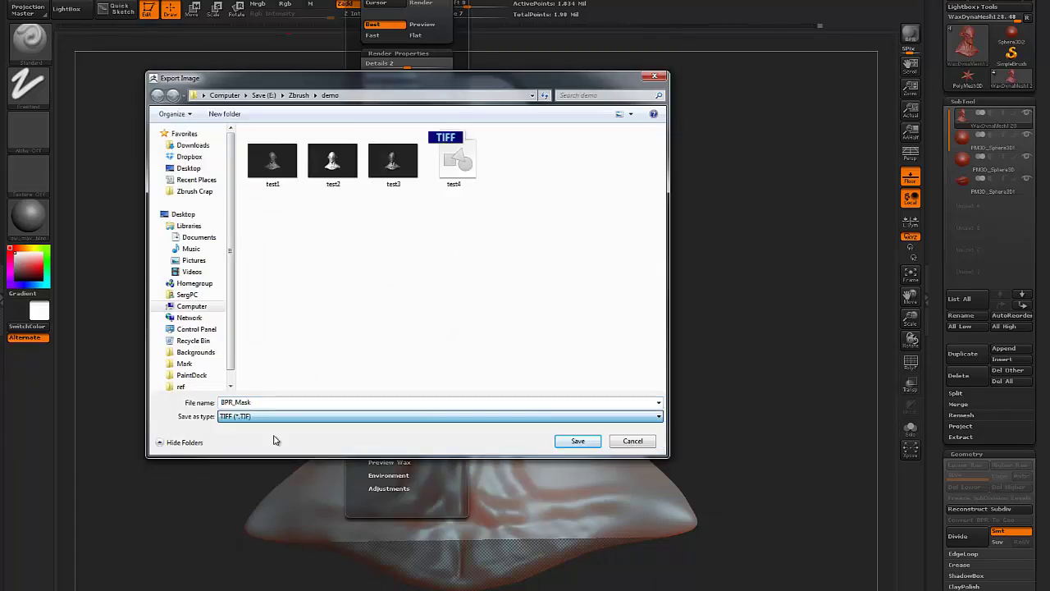
pyautogui.click(572, 443)
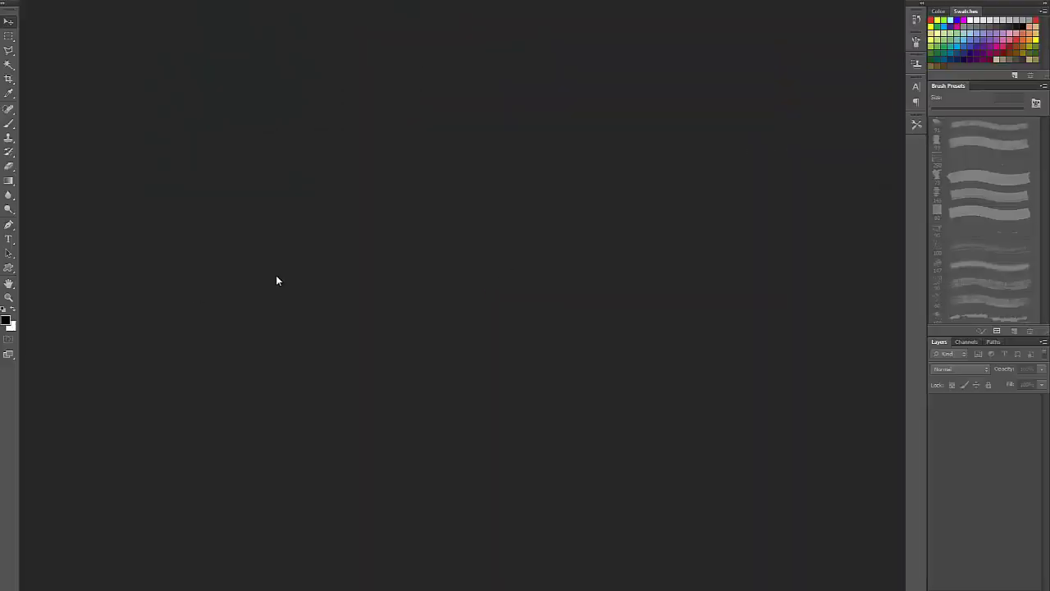
# - Switch to Photoshop and open BPR_Mask and the four test images test1 to test4 together
pyautogui.click(27, 0)
pyautogui.click(41, 2)
pyautogui.click(642, 103)
pyautogui.keyDown('shift'); pyautogui.click(412, 102); pyautogui.keyUp('shift')
pyautogui.click(884, 471)
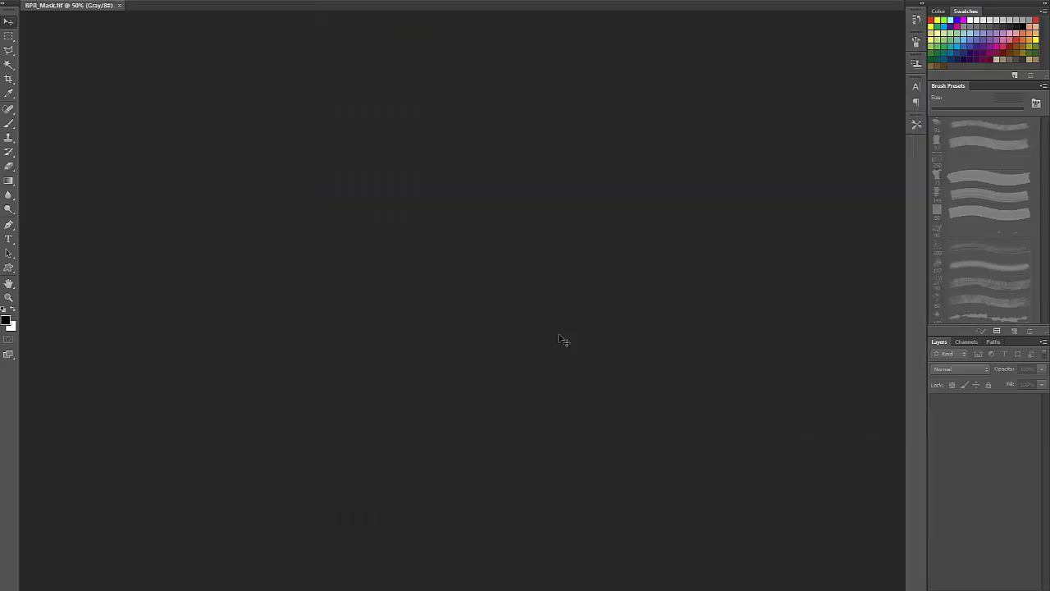
# - Copy the whole test3 image into test4 as a new layer and close test3
pyautogui.click(346, 7)
pyautogui.hotkey('ctrl', 'a')
pyautogui.hotkey('ctrl', 'c')
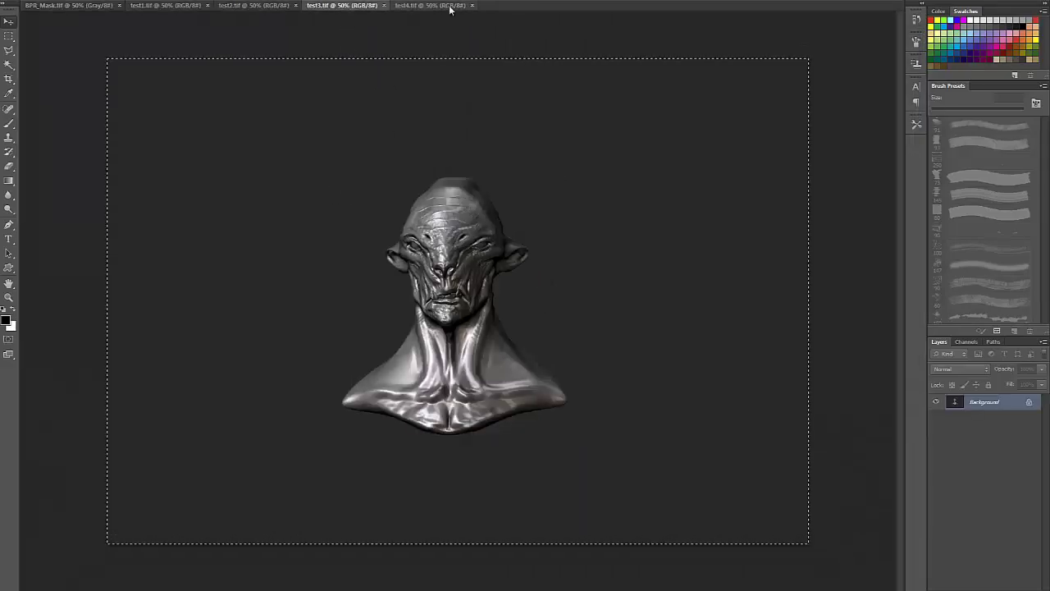
pyautogui.click(450, 8)
pyautogui.hotkey('ctrl', 'v')
pyautogui.click(373, 6)
pyautogui.click(385, 6)
# - Copy the whole test2 image into test4 as a new layer and close test2
pyautogui.click(276, 7)
pyautogui.hotkey('ctrl', 'a')
pyautogui.hotkey('ctrl', 'c')
pyautogui.click(372, 7)
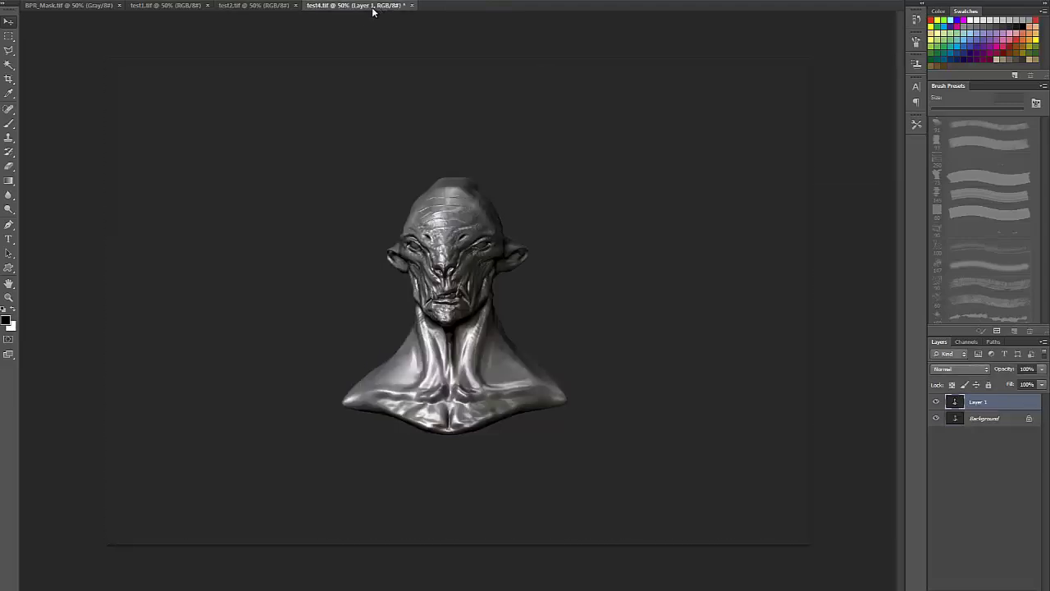
pyautogui.hotkey('ctrl', 'v')
pyautogui.click(296, 6)
# - Copy the whole test1 image into test4 as a new layer on top
pyautogui.click(192, 7)
pyautogui.click(270, 5)
pyautogui.click(179, 7)
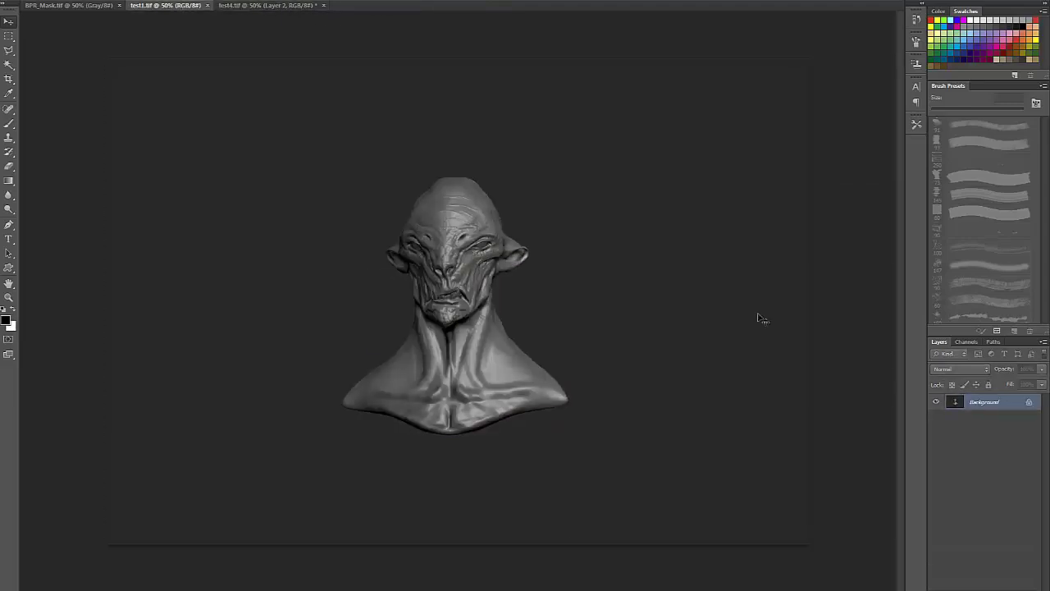
pyautogui.hotkey('ctrl', 'a')
pyautogui.hotkey('ctrl', 'c')
pyautogui.click(266, 5)
pyautogui.hotkey('ctrl', 'v')
# - Hide Layer 3, Layer 2 and Layer 1 in test4 and close the test1 document
pyautogui.click(936, 402)
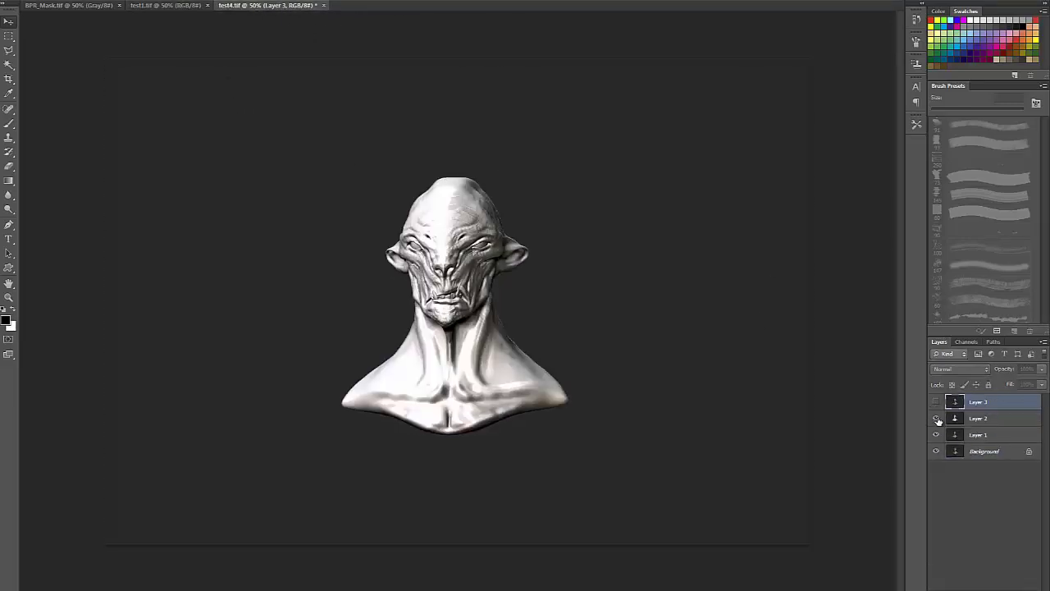
pyautogui.click(936, 402)
pyautogui.click(936, 402)
pyautogui.click(181, 6)
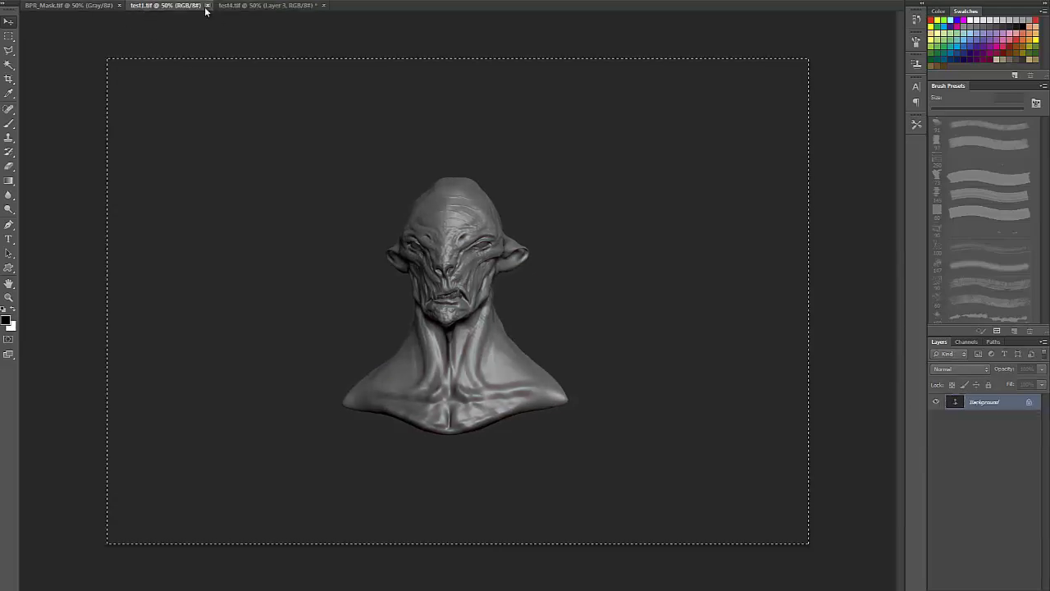
pyautogui.click(208, 5)
# - Copy the whole BPR_Mask image and paste it into test4 as the top layer
pyautogui.click(92, 8)
pyautogui.hotkey('ctrl', 'a')
pyautogui.hotkey('ctrl', 'v')
pyautogui.hotkey('ctrl', 'z')
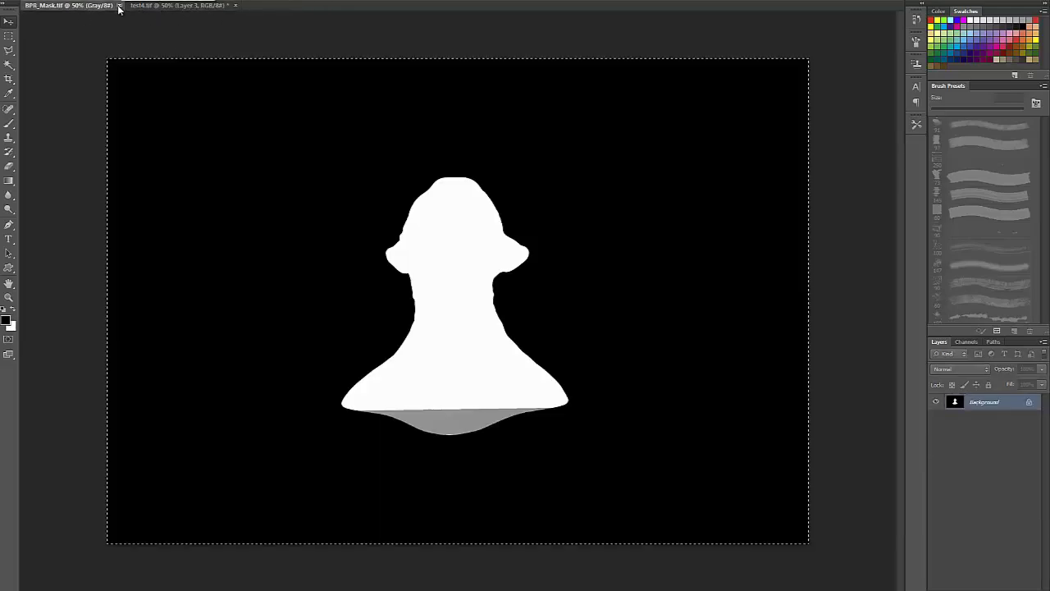
pyautogui.click(182, 6)
pyautogui.hotkey('ctrl', 'v')
# - Fill the grey lower part of the bust mask with white, clear the selection and hide Layer 4
pyautogui.press('w')
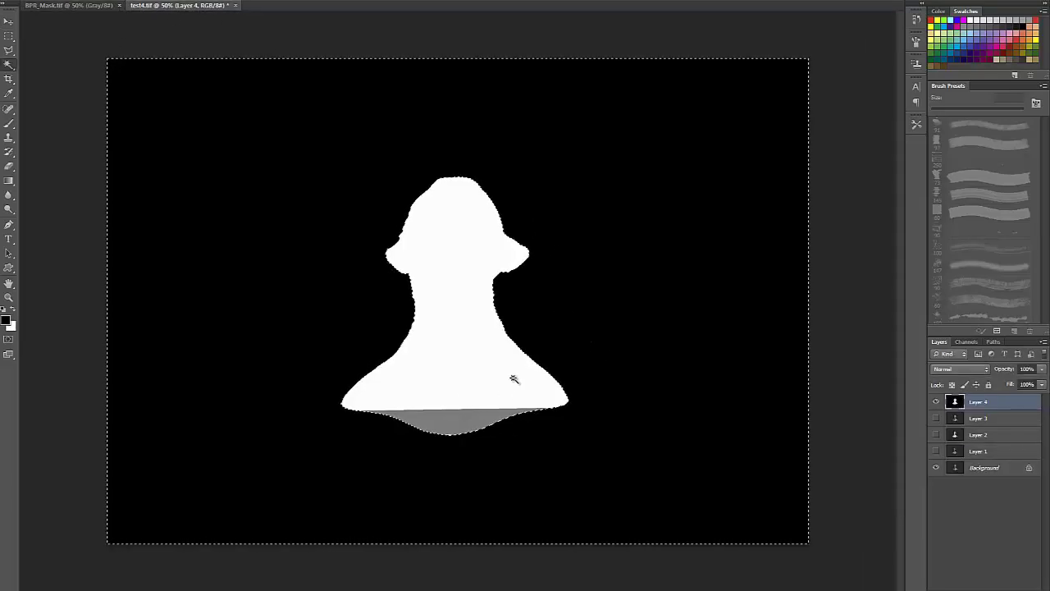
pyautogui.hotkey('ctrl', 'd')
pyautogui.press('x')
pyautogui.press('b')
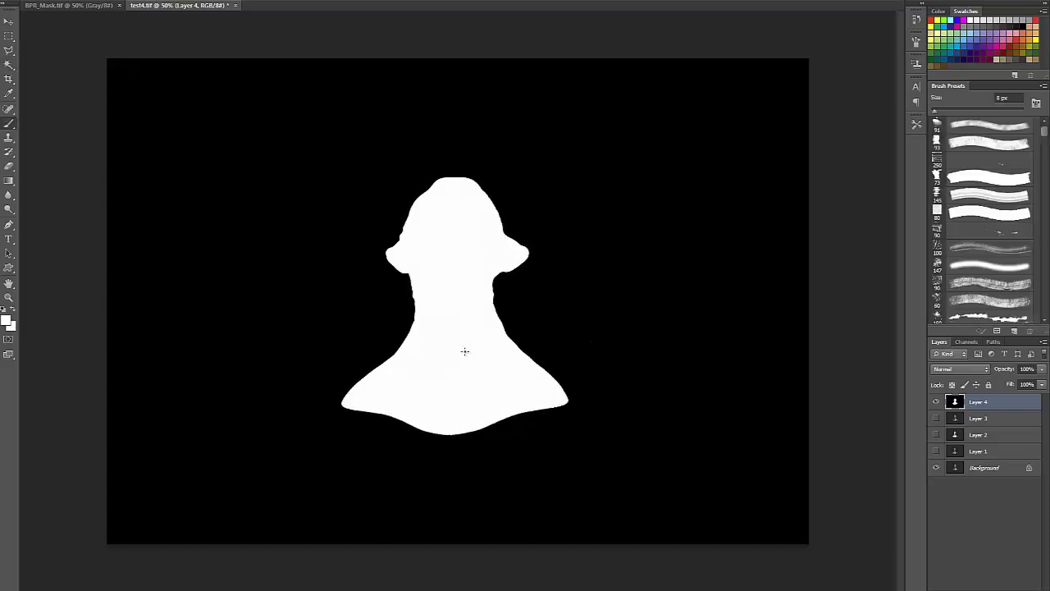
pyautogui.click(936, 402)
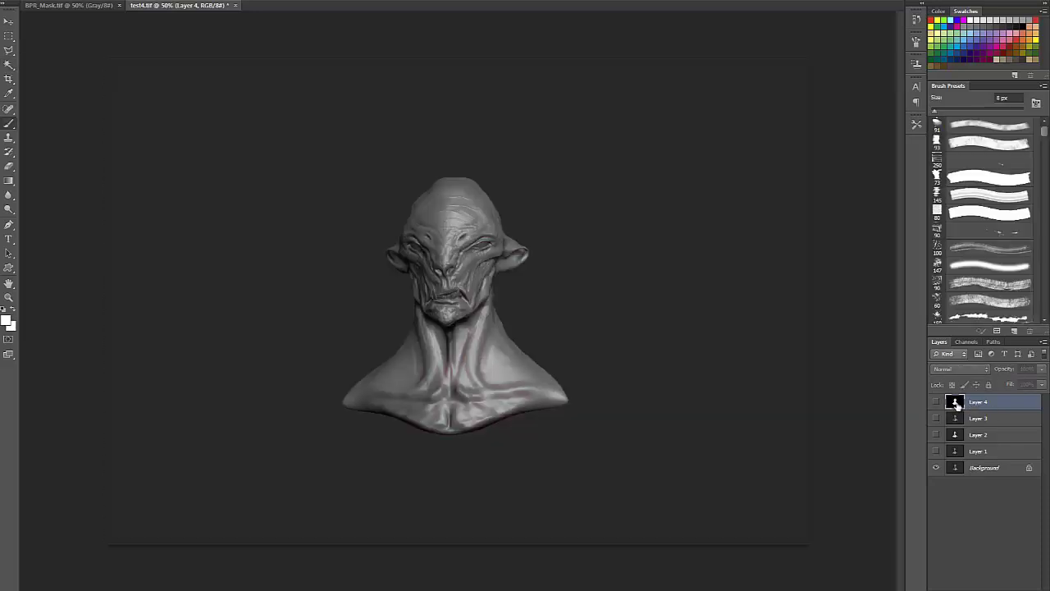
# - Delete the black area around the white bust silhouette on Layer 4, clear the selection and hide the layer
pyautogui.keyDown('ctrl'); pyautogui.click(955, 402); pyautogui.keyUp('ctrl')
pyautogui.click(936, 402)
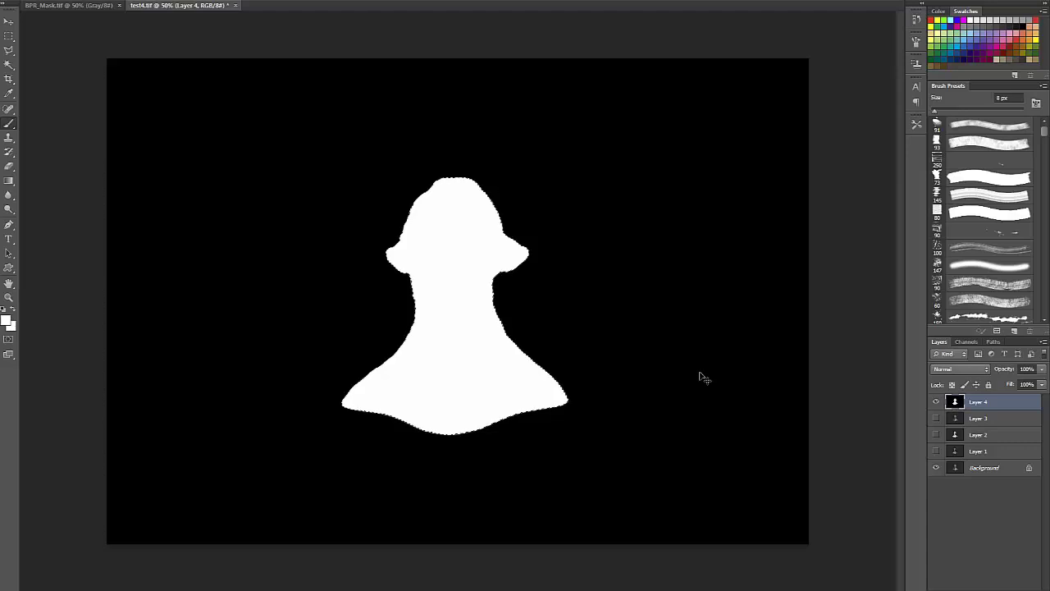
pyautogui.hotkey('ctrl', 'shift', 'i')
pyautogui.press('Delete')
pyautogui.hotkey('ctrl', 'd')
pyautogui.click(936, 402)
# - Load Layer 4's silhouette as a selection to check it against the bust, and clear the selection
pyautogui.keyDown('ctrl'); pyautogui.click(957, 403); pyautogui.keyUp('ctrl')
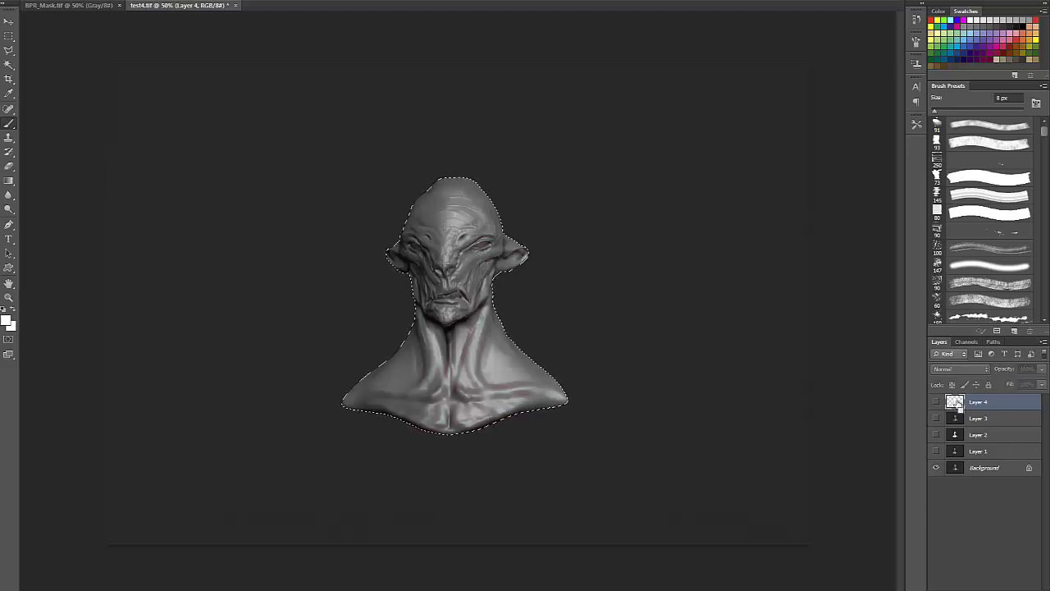
pyautogui.click(936, 403)
pyautogui.click(936, 403)
pyautogui.hotkey('ctrl', 'd')
# - Compare the Layer 1 and Layer 3 renders with the Background by briefly toggling their visibility
pyautogui.click(937, 451)
pyautogui.click(936, 451)
pyautogui.click(935, 419)
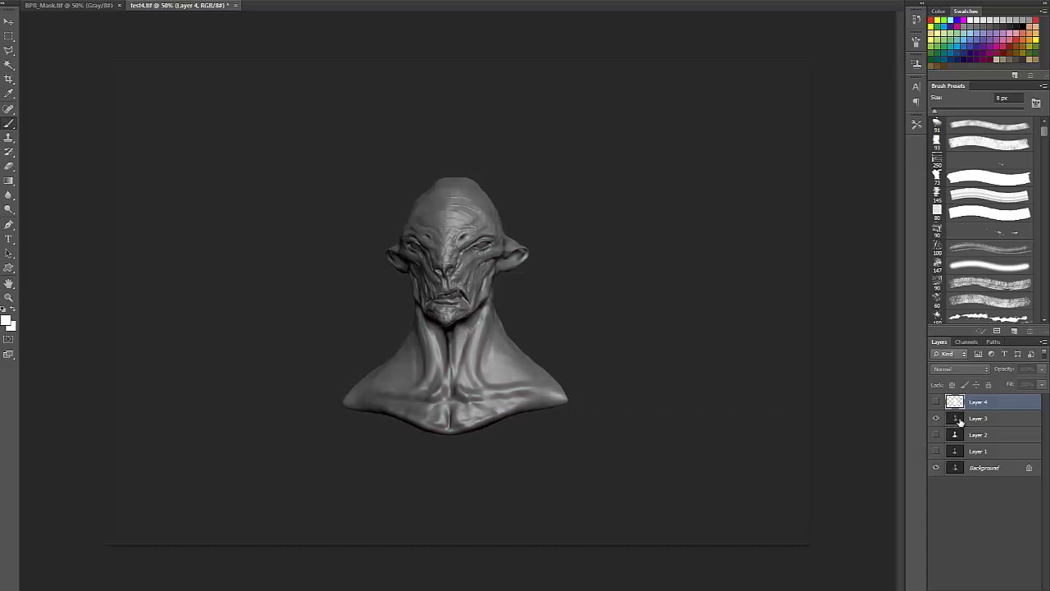
pyautogui.click(936, 418)
# - Show Layer 1 and step through its blend modes to compare how it mixes with the Background
pyautogui.click(936, 452)
pyautogui.click(978, 451)
pyautogui.click(955, 369)
pyautogui.press('Down')
pyautogui.press('Down')
pyautogui.press('Down')
pyautogui.press('Down')
pyautogui.press('Down')
pyautogui.press('Down')
pyautogui.press('Down')
pyautogui.press('Down')
pyautogui.press('Down')
pyautogui.press('Down')
pyautogui.press('Down')
pyautogui.press('Down')
pyautogui.press('Down')
pyautogui.press('Down')
pyautogui.press('Down')
pyautogui.press('Down')
pyautogui.press('Down')
pyautogui.press('Down')
pyautogui.press('Down')
pyautogui.press('Down')
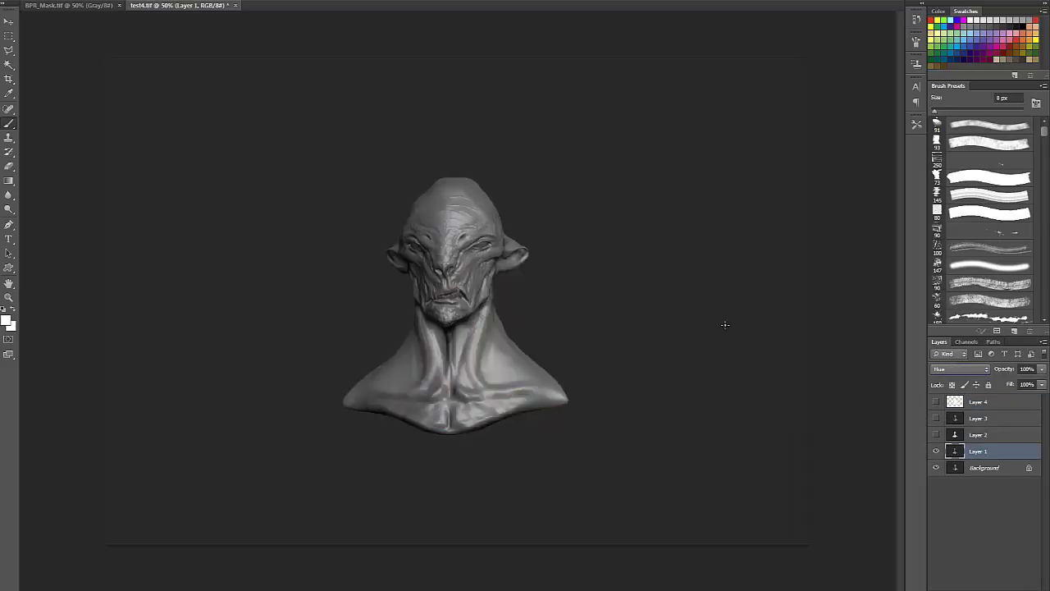
pyautogui.press('Down')
pyautogui.press('Down')
pyautogui.press('Down')
# - Set Layer 1 to 53% opacity with the Soft Light blend mode and merge it into the Background
pyautogui.moveTo(1008, 370); pyautogui.dragTo(985, 376)
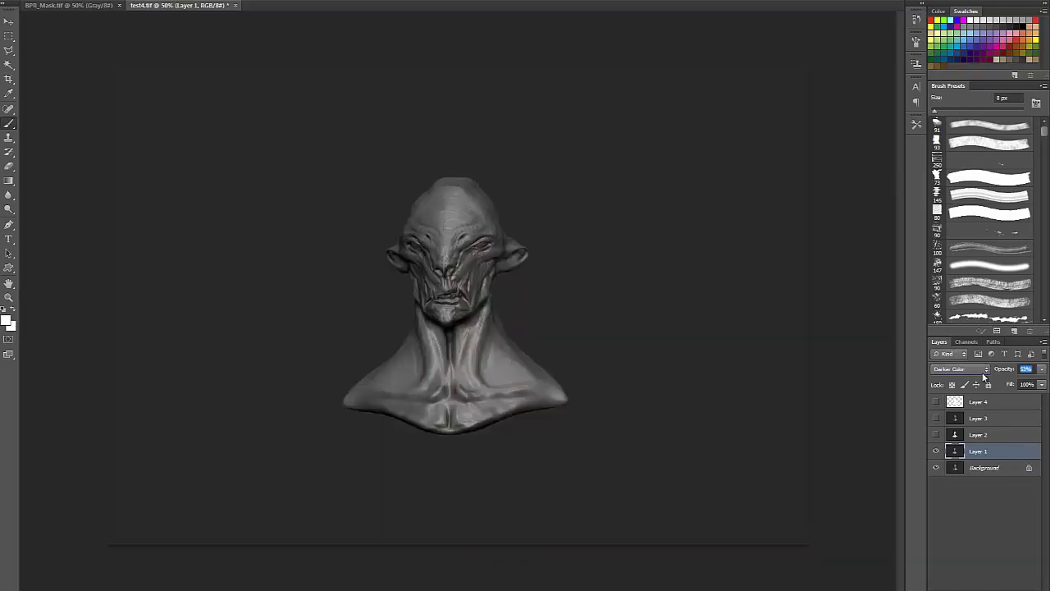
pyautogui.click(960, 370)
pyautogui.click(960, 370)
pyautogui.press('Down')
pyautogui.press('Down')
pyautogui.press('Down')
pyautogui.press('Down')
pyautogui.press('Down')
pyautogui.press('Down')
pyautogui.press('Down')
pyautogui.press('Down')
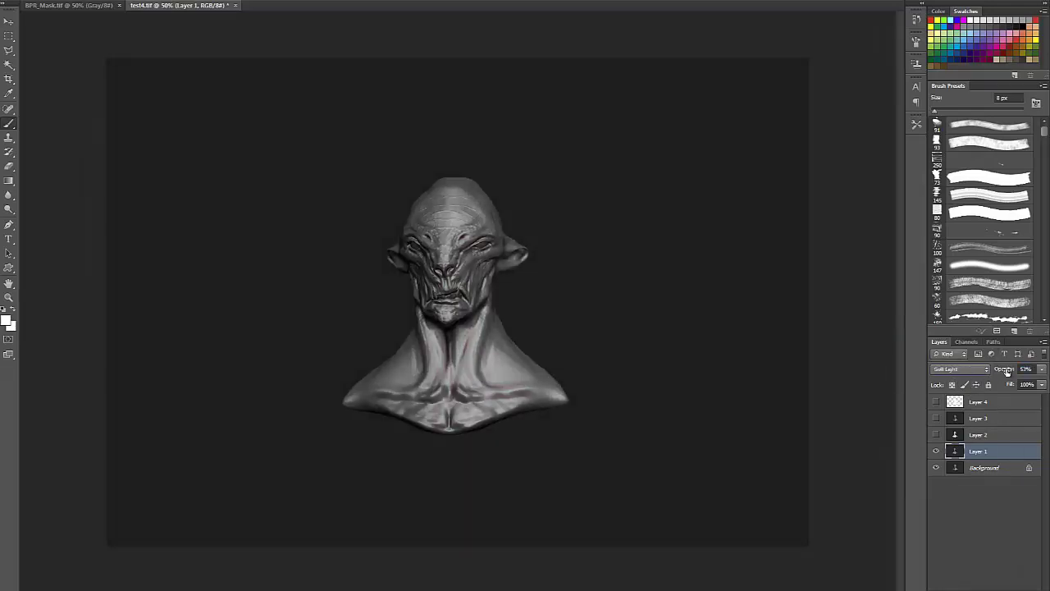
pyautogui.hotkey('ctrl', 'e')
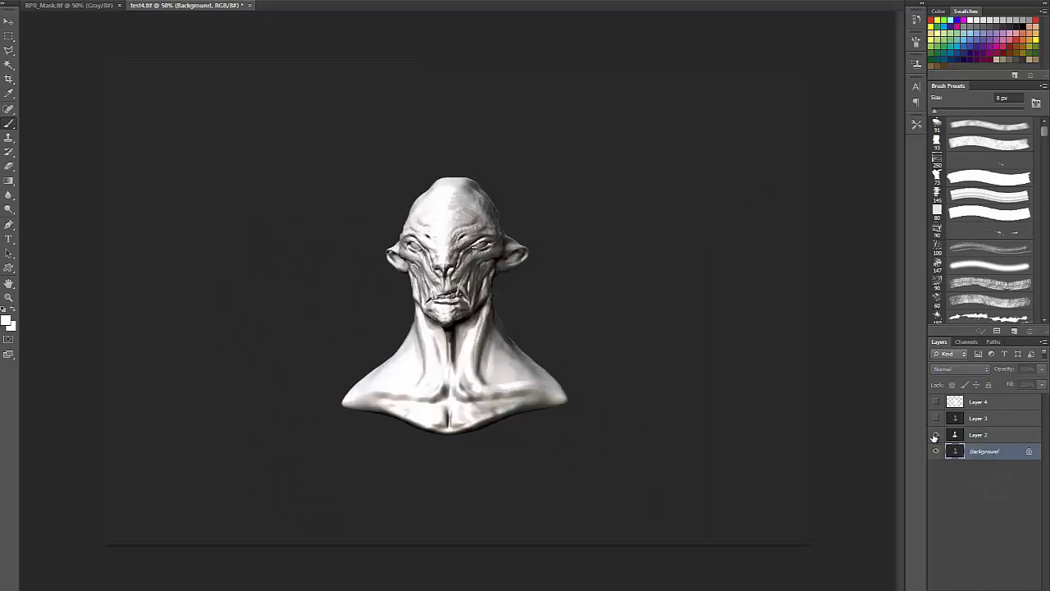
# - Step through Layer 2's blend modes to Saturation and merge the layer into the Background
pyautogui.click(978, 435)
pyautogui.click(960, 369)
pyautogui.click(865, 381)
pyautogui.press('Down')
pyautogui.press('Down')
pyautogui.press('Down')
pyautogui.press('Down')
pyautogui.press('Down')
pyautogui.press('Down')
pyautogui.press('Down')
pyautogui.press('Down')
pyautogui.press('Down')
pyautogui.press('Down')
pyautogui.press('Down')
pyautogui.press('Down')
pyautogui.press('Down')
pyautogui.press('Down')
pyautogui.press('Down')
pyautogui.press('Down')
pyautogui.press('Down')
pyautogui.press('Down')
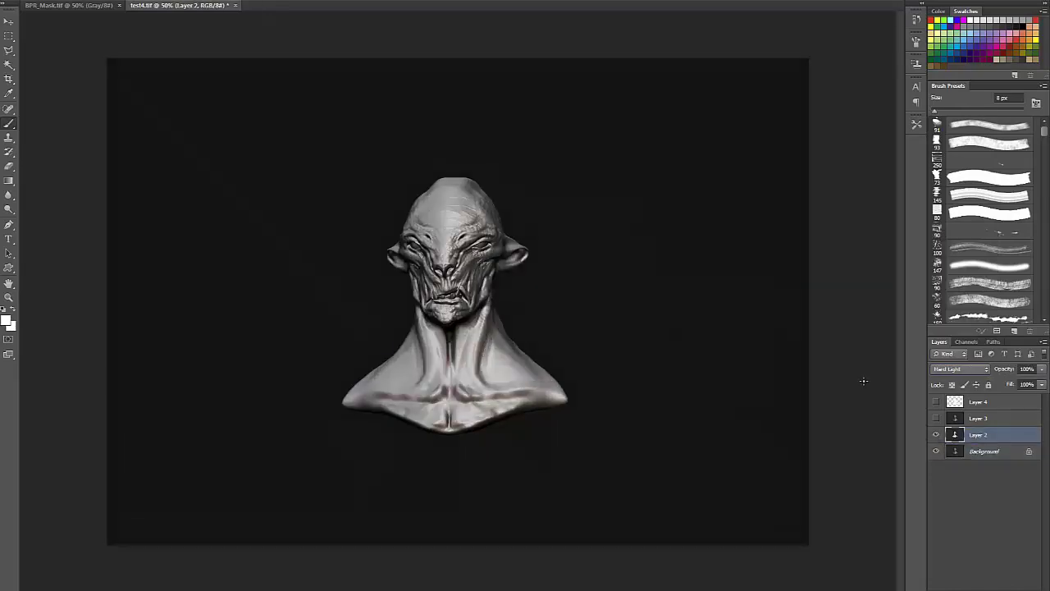
pyautogui.press('Down')
pyautogui.press('Down')
pyautogui.press('Down')
pyautogui.press('Down')
pyautogui.press('Down')
pyautogui.press('Down')
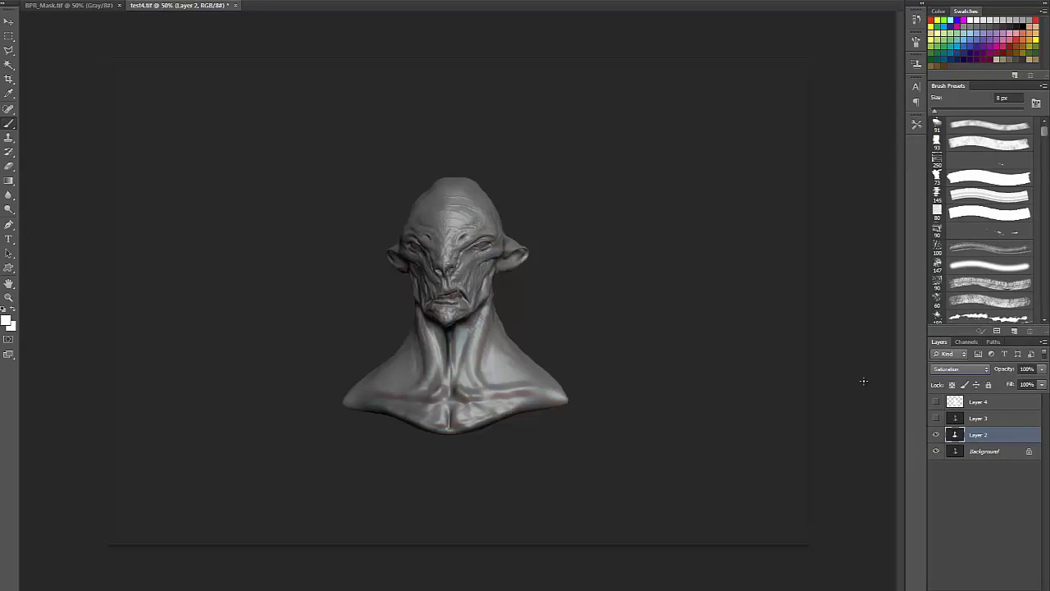
pyautogui.hotkey('ctrl', 'e')
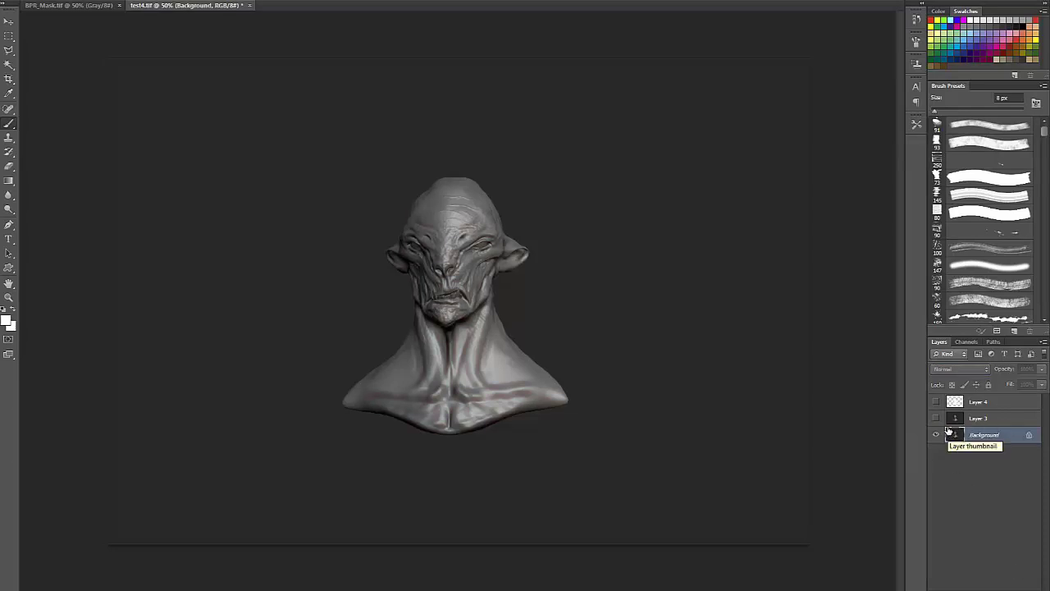
# - Preview Layer 3, add a new empty layer above Layer 4, and restore the last selection with its edges hidden
pyautogui.click(936, 419)
pyautogui.click(936, 419)
pyautogui.click(984, 405)
pyautogui.hotkey('ctrl', 'alt', 'shift', 'n')
pyautogui.hotkey('ctrl', 'shift', 'd')
pyautogui.hotkey('ctrl', 'h')
# - Crop the canvas to a narrow portrait frame around the bust, leaving some margin on every side
pyautogui.hotkey('ctrl', '+')
pyautogui.hotkey('ctrl', '+')
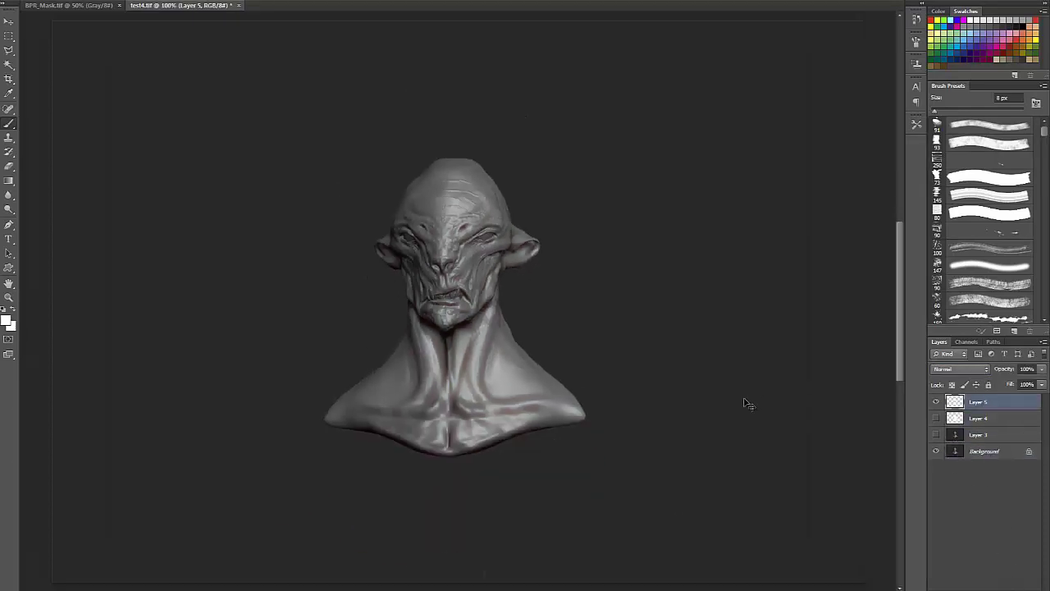
pyautogui.hotkey('ctrl', '-')
pyautogui.hotkey('ctrl', '-')
pyautogui.hotkey('ctrl', '-')
pyautogui.click(8, 79)
pyautogui.moveTo(459, 225); pyautogui.dragTo(456, 198)
pyautogui.moveTo(461, 420); pyautogui.dragTo(461, 450)
pyautogui.moveTo(383, 306); pyautogui.dragTo(364, 306)
pyautogui.moveTo(555, 303); pyautogui.dragTo(571, 304)
pyautogui.moveTo(350, 305); pyautogui.dragTo(361, 305)
pyautogui.moveTo(468, 332); pyautogui.dragTo(474, 330)
pyautogui.press('Return')
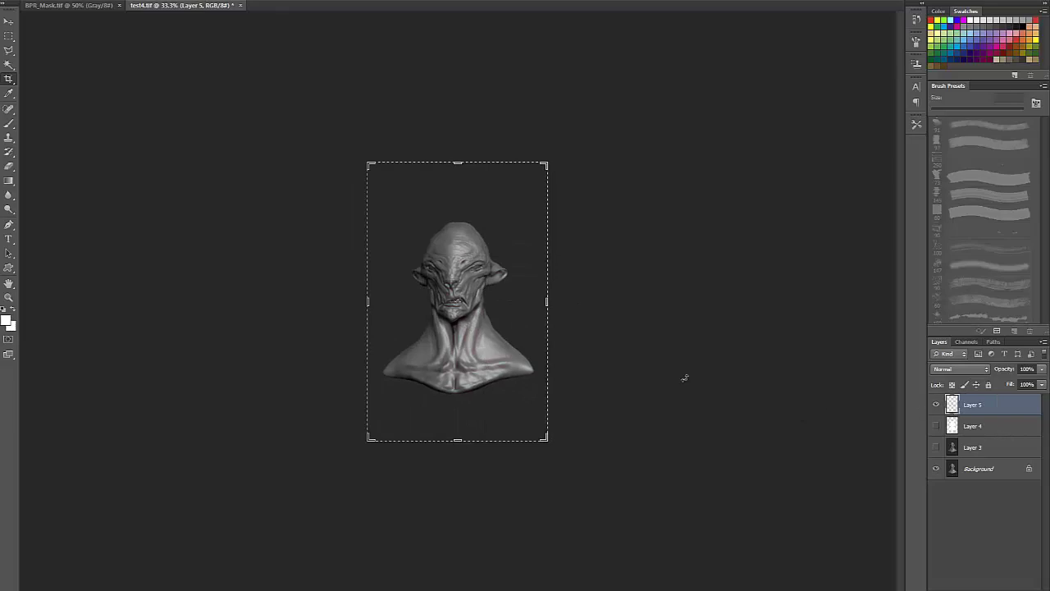
# - Choose a different brush preset, reduce it to 5 px and paint the large tooth white on Layer 5
pyautogui.press('b')
pyautogui.hotkey('ctrl', '1')
pyautogui.click(936, 404)
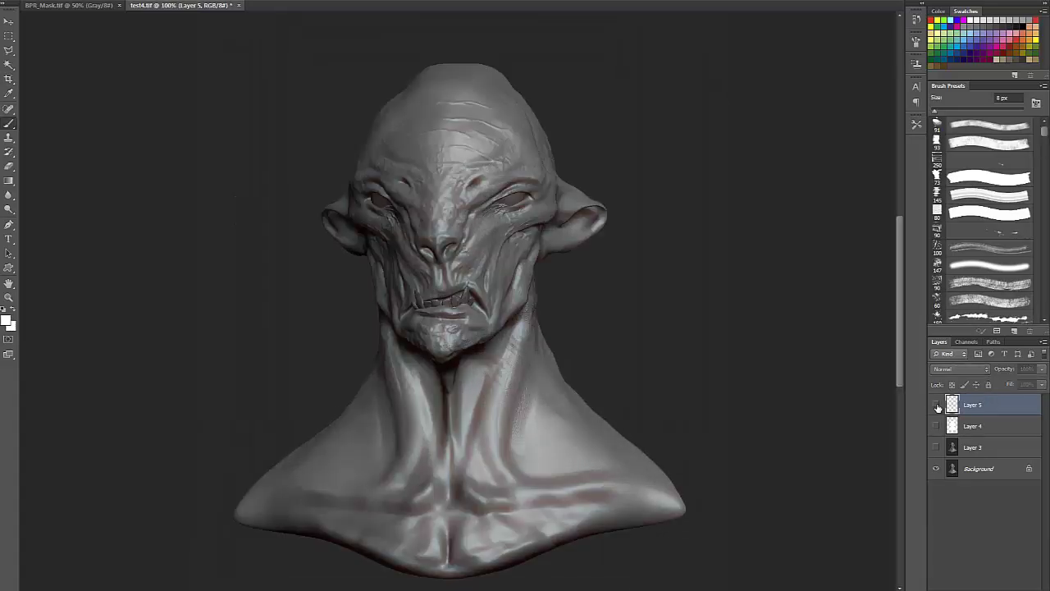
pyautogui.click(936, 404)
pyautogui.rightClick(503, 240)
pyautogui.click(564, 328)
pyautogui.moveTo(453, 222); pyautogui.dragTo(548, 284)
pyautogui.hotkey('ctrl', 'z')
pyautogui.press('[')
pyautogui.press('[')
pyautogui.press('[')
pyautogui.press('[')
pyautogui.press('[')
pyautogui.press('[')
pyautogui.press('[')
pyautogui.press('[')
pyautogui.press('[')
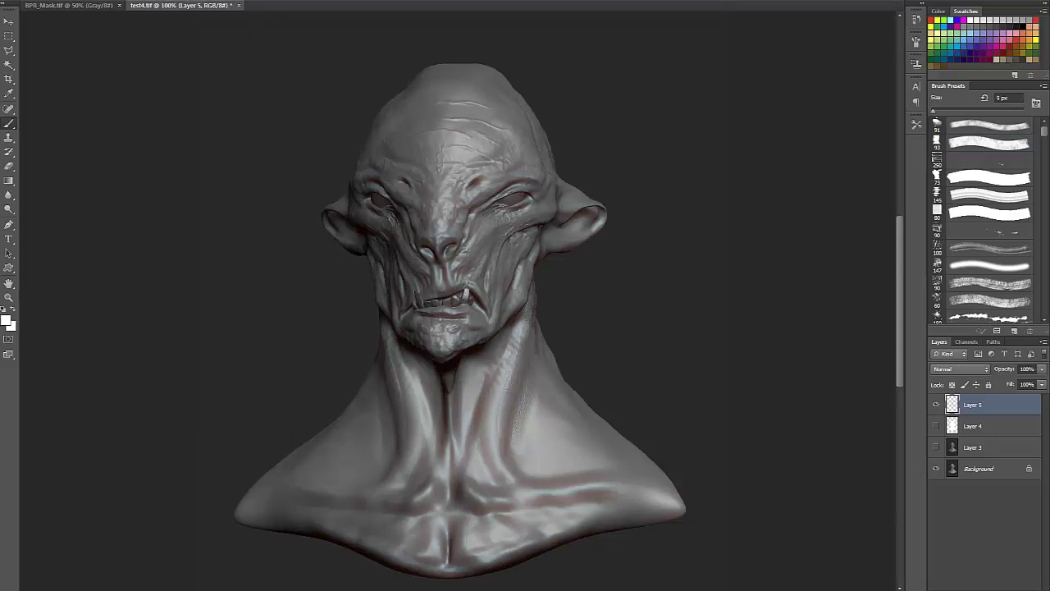
# - Paint fine details on the teeth, nostrils and eyes on Layer 5, using black and sampled skin tones
pyautogui.press('d')
pyautogui.keyDown('alt'); pyautogui.click(446, 243); pyautogui.keyUp('alt')
pyautogui.keyDown('alt'); pyautogui.click(445, 249); pyautogui.keyUp('alt')
pyautogui.keyDown('alt'); pyautogui.click(354, 192); pyautogui.keyUp('alt')
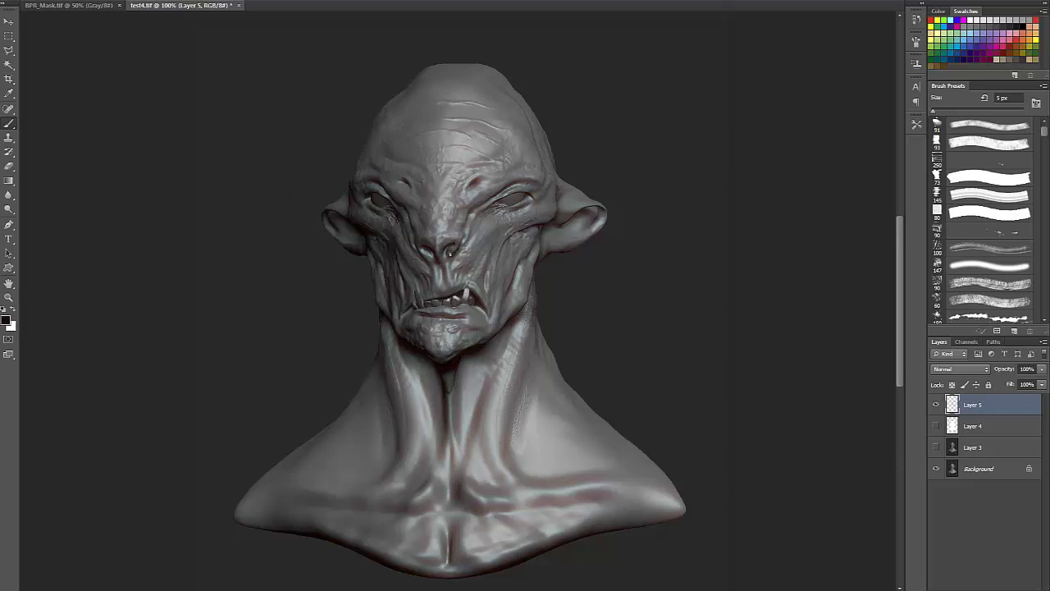
pyautogui.press('d')
pyautogui.keyDown('alt'); pyautogui.click(361, 225); pyautogui.keyUp('alt')
pyautogui.keyDown('alt'); pyautogui.click(476, 313); pyautogui.keyUp('alt')
pyautogui.press('d')
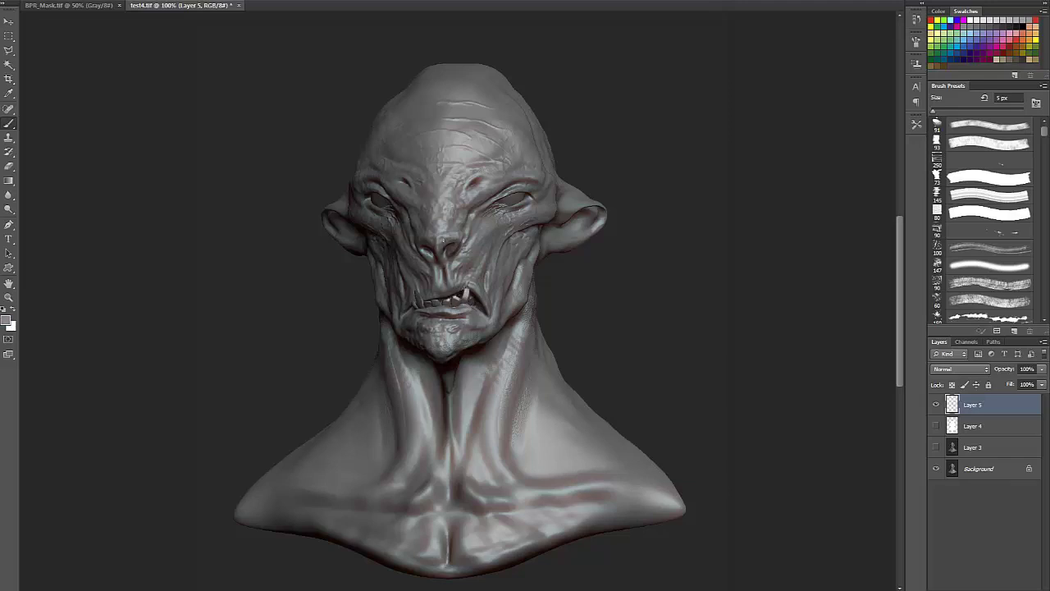
pyautogui.keyDown('alt'); pyautogui.click(445, 244); pyautogui.keyUp('alt')
pyautogui.keyDown('alt'); pyautogui.click(482, 251); pyautogui.keyUp('alt')
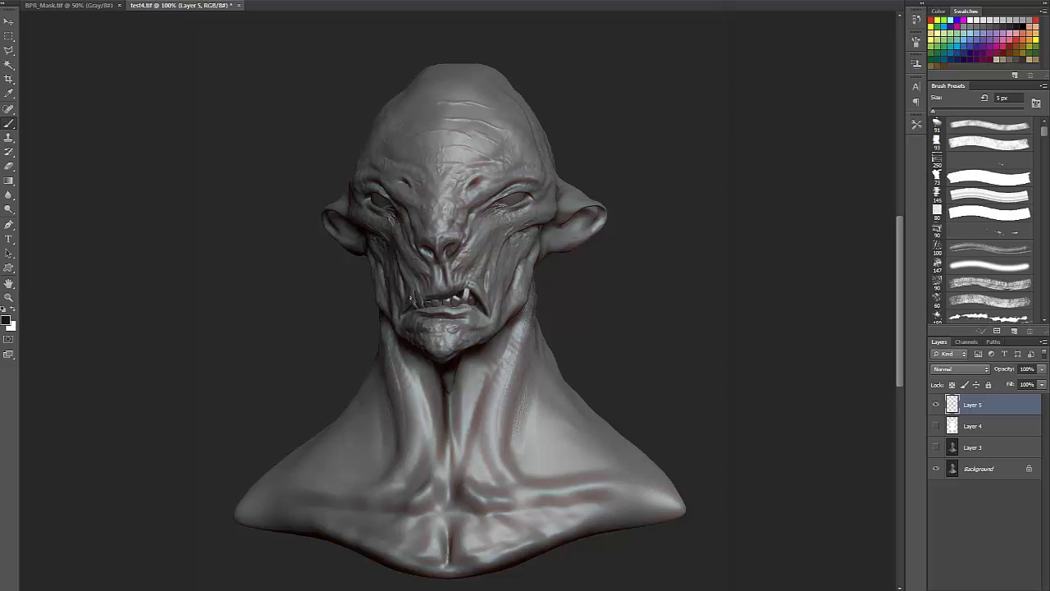
# - Enlarge the brush to 35 px and paint a dark cast shadow under the jaw across the neck and shoulder
pyautogui.press(']')
pyautogui.keyDown('alt'); pyautogui.click(361, 226); pyautogui.keyUp('alt')
pyautogui.keyDown('alt'); pyautogui.click(432, 276); pyautogui.keyUp('alt')
pyautogui.moveTo(383, 321)
pyautogui.mouseDown()
pyautogui.moveTo(389, 361)
pyautogui.moveTo(425, 394)
pyautogui.moveTo(434, 363)
pyautogui.mouseUp()
pyautogui.press(']')
pyautogui.press(']')
pyautogui.press(']')
pyautogui.press(']')
pyautogui.press(']')
pyautogui.press(']')
pyautogui.press(']')
pyautogui.keyDown('alt'); pyautogui.click(405, 347); pyautogui.keyUp('alt')
pyautogui.moveTo(476, 357); pyautogui.dragTo(456, 393)
pyautogui.moveTo(423, 427)
pyautogui.mouseDown()
pyautogui.moveTo(392, 356)
pyautogui.moveTo(331, 429)
pyautogui.moveTo(414, 443)
pyautogui.moveTo(434, 404)
pyautogui.moveTo(490, 347)
pyautogui.mouseUp()
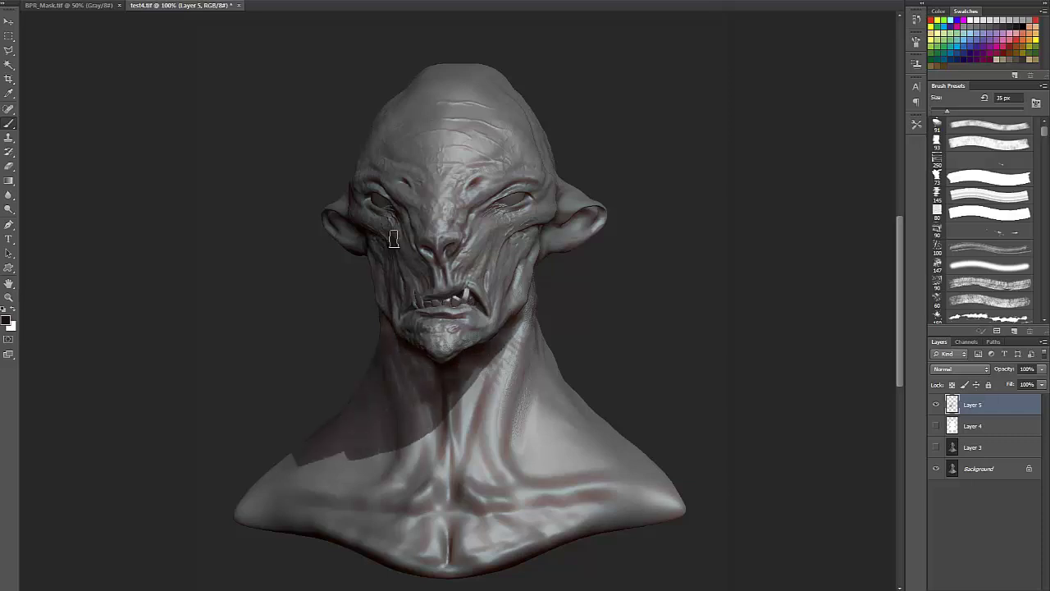
pyautogui.moveTo(394, 238)
pyautogui.mouseDown()
pyautogui.moveTo(366, 188)
pyautogui.moveTo(371, 144)
pyautogui.mouseUp()
# - Load Layer 4's silhouette as a hidden selection and darken the bust's head and shoulder edges with a soft 250 px brush
pyautogui.keyDown('ctrl'); pyautogui.click(954, 428); pyautogui.keyUp('ctrl')
pyautogui.hotkey('ctrl', 'h')
pyautogui.rightClick(464, 195)
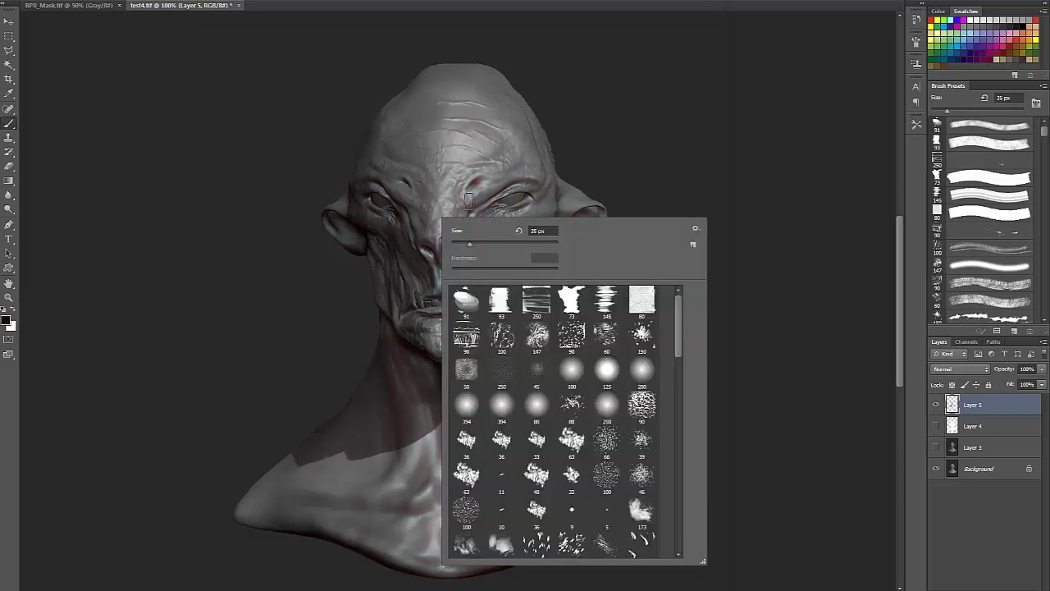
pyautogui.doubleClick(575, 379)
pyautogui.press(']')
pyautogui.press(']')
pyautogui.press(']')
pyautogui.press(']')
pyautogui.moveTo(391, 64)
pyautogui.mouseDown()
pyautogui.moveTo(331, 139)
pyautogui.moveTo(303, 202)
pyautogui.moveTo(350, 281)
pyautogui.moveTo(367, 359)
pyautogui.moveTo(262, 446)
pyautogui.mouseUp()
pyautogui.moveTo(724, 477); pyautogui.dragTo(368, 483)
pyautogui.hotkey('ctrl', 'z')
pyautogui.moveTo(226, 492); pyautogui.dragTo(588, 445)
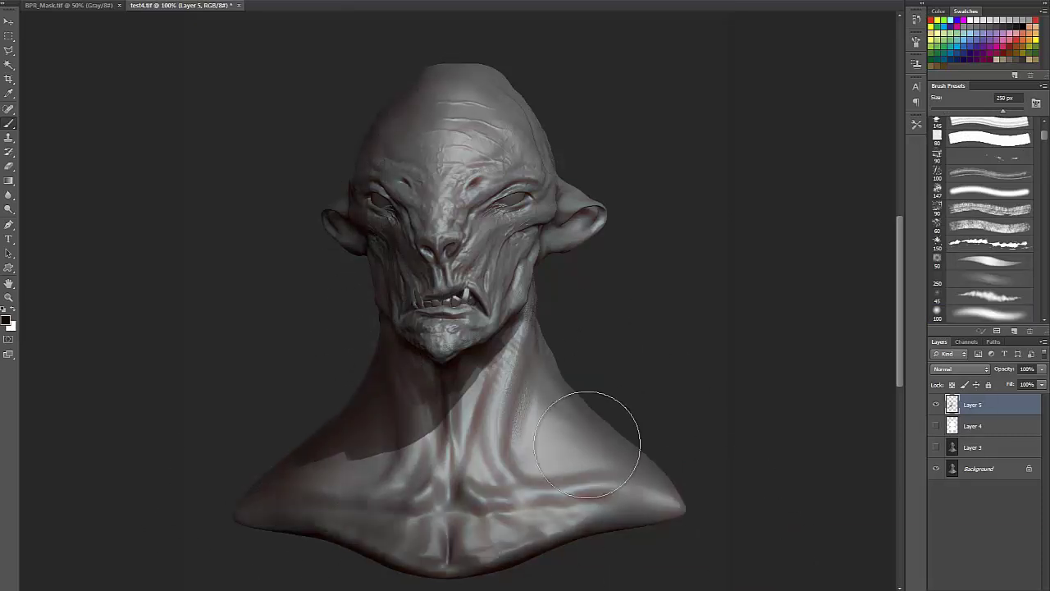
pyautogui.moveTo(380, 190)
pyautogui.mouseDown()
pyautogui.moveTo(390, 131)
pyautogui.moveTo(495, 60)
pyautogui.mouseUp()
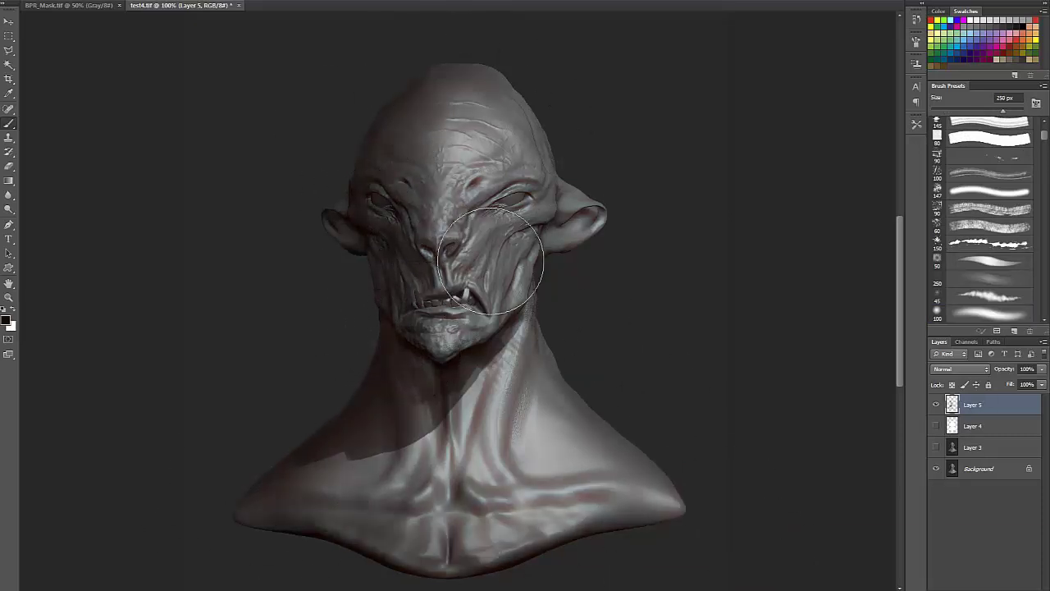
# - Reduce the brush to 40 px and paint dark shading over the face from the brow to the nose and cheek
pyautogui.press('[')
pyautogui.press('[')
pyautogui.press('[')
pyautogui.press('[')
pyautogui.press('[')
pyautogui.press('[')
pyautogui.press('[')
pyautogui.press('[')
pyautogui.press('[')
pyautogui.press('[')
pyautogui.press('[')
pyautogui.moveTo(500, 190); pyautogui.dragTo(471, 271)
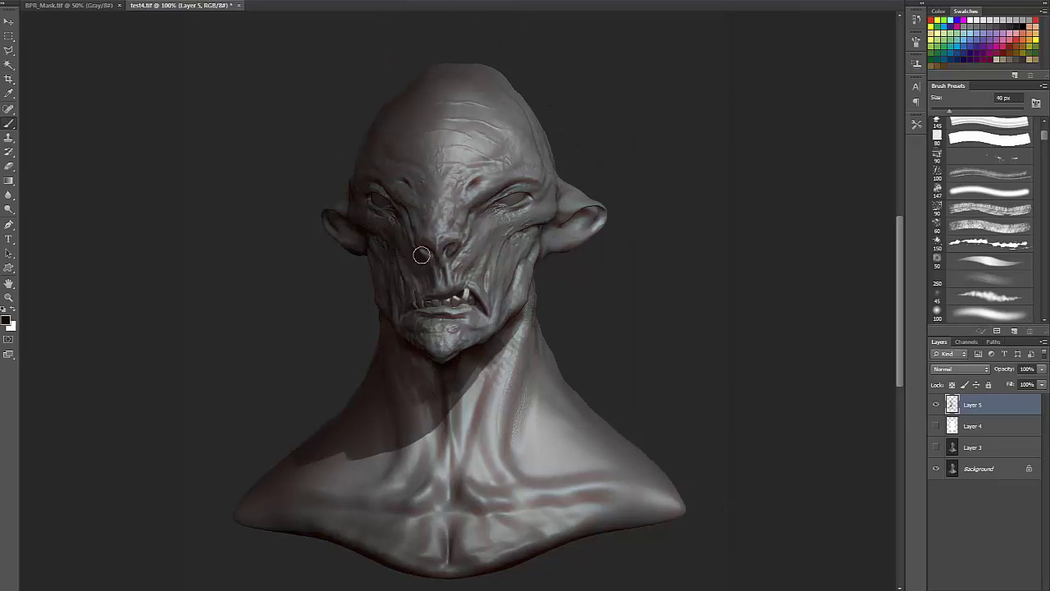
# - Darken the forehead, the area behind the jaw and the cast shadow's edge on the shoulder, enlarging the brush to 125 px
pyautogui.moveTo(399, 141); pyautogui.dragTo(435, 131)
pyautogui.moveTo(560, 193)
pyautogui.mouseDown()
pyautogui.moveTo(567, 233)
pyautogui.moveTo(558, 240)
pyautogui.moveTo(591, 222)
pyautogui.moveTo(530, 258)
pyautogui.moveTo(515, 335)
pyautogui.mouseUp()
pyautogui.moveTo(453, 410)
pyautogui.mouseDown()
pyautogui.moveTo(452, 469)
pyautogui.moveTo(463, 376)
pyautogui.moveTo(431, 421)
pyautogui.moveTo(393, 448)
pyautogui.moveTo(312, 451)
pyautogui.moveTo(342, 454)
pyautogui.mouseUp()
pyautogui.press(']')
pyautogui.press(']')
pyautogui.press(']')
pyautogui.press(']')
pyautogui.press(']')
pyautogui.press(']')
pyautogui.press(']')
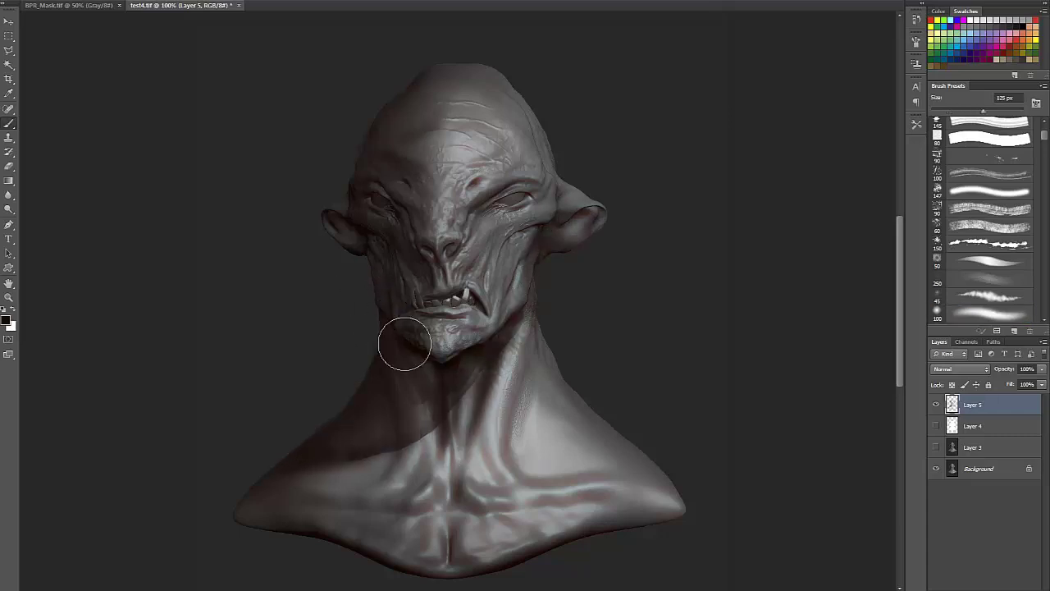
# - Switch the eraser to a soft round tip and erase the hard edge of the cast shadow on the neck and shoulder
pyautogui.press('e')
pyautogui.moveTo(468, 424); pyautogui.dragTo(376, 451)
pyautogui.hotkey('ctrl', 'z')
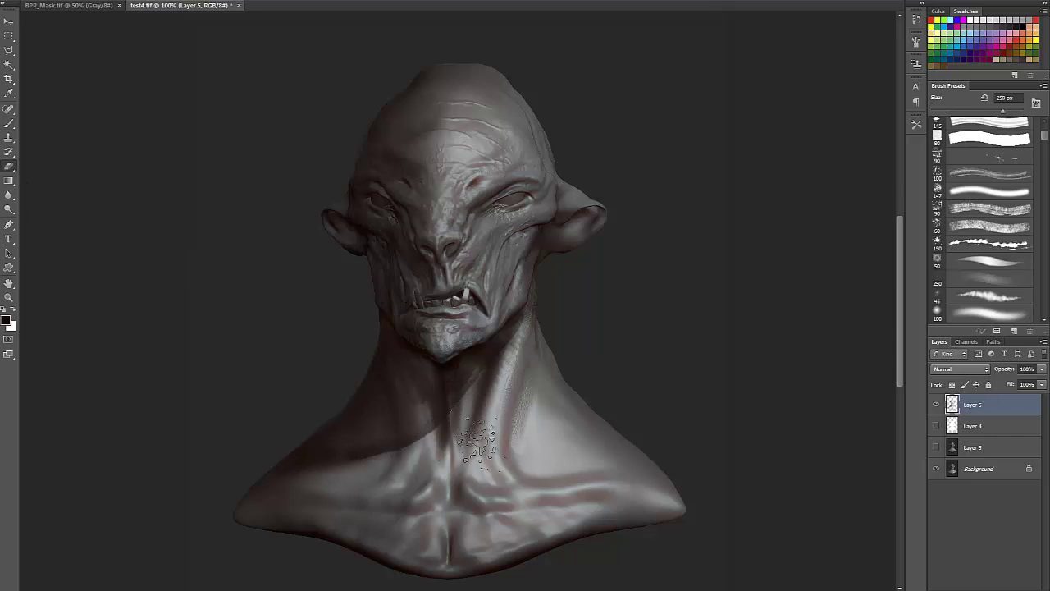
pyautogui.rightClick(499, 402)
pyautogui.click(640, 408)
pyautogui.moveTo(445, 438); pyautogui.dragTo(392, 476)
pyautogui.press('[')
pyautogui.moveTo(474, 399)
pyautogui.mouseDown()
pyautogui.moveTo(429, 461)
pyautogui.moveTo(414, 450)
pyautogui.moveTo(421, 431)
pyautogui.moveTo(375, 467)
pyautogui.moveTo(272, 468)
pyautogui.moveTo(311, 448)
pyautogui.moveTo(294, 484)
pyautogui.moveTo(376, 469)
pyautogui.mouseUp()
# - Return to the soft 125 px brush and darken the lower chest of the bust
pyautogui.press(']')
pyautogui.press(']')
pyautogui.press(']')
pyautogui.press(']')
pyautogui.press('b')
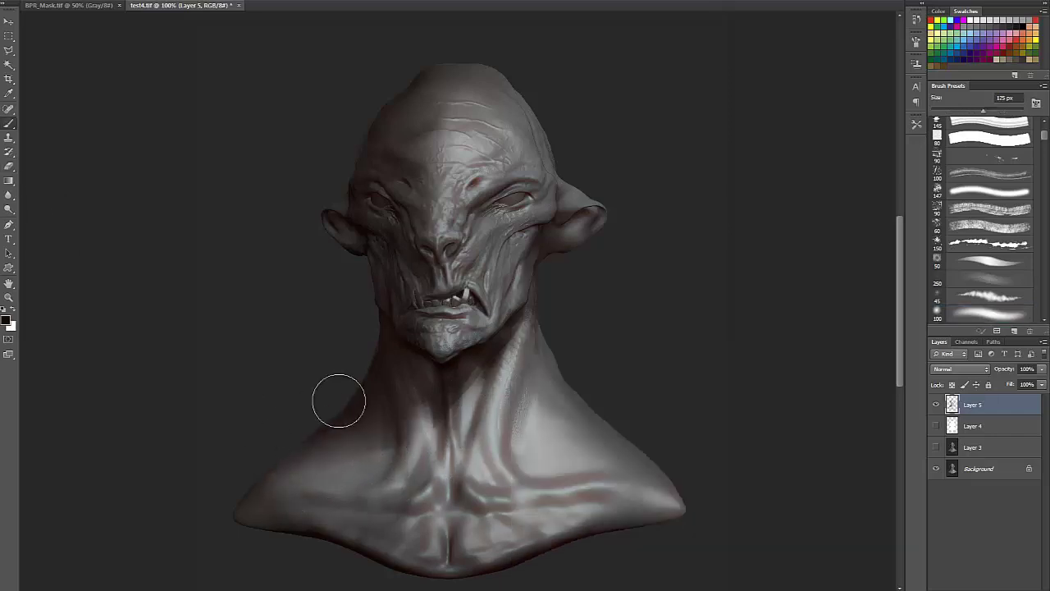
pyautogui.moveTo(286, 506); pyautogui.dragTo(475, 495)
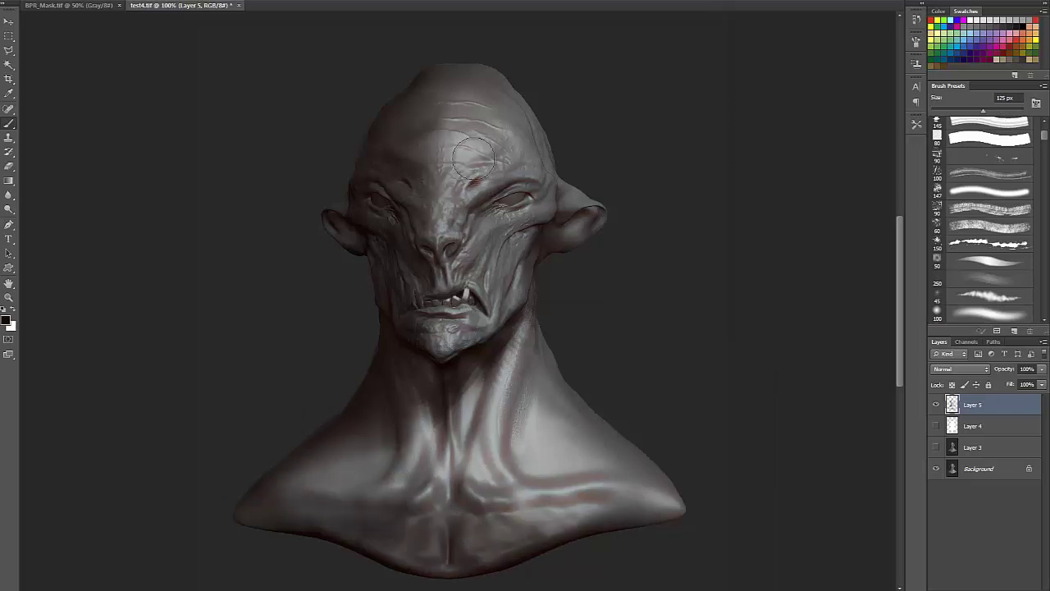
# - Shrink the brush and paint small dark accents on the face from the brow to the chin
pyautogui.press('[')
pyautogui.press('[')
pyautogui.press('[')
pyautogui.press('[')
pyautogui.press('[')
pyautogui.press('[')
pyautogui.press('[')
pyautogui.press('[')
pyautogui.press('[')
pyautogui.press('[')
pyautogui.press('[')
pyautogui.moveTo(478, 180)
pyautogui.mouseDown()
pyautogui.moveTo(460, 193)
pyautogui.moveTo(532, 201)
pyautogui.moveTo(533, 228)
pyautogui.moveTo(499, 305)
pyautogui.moveTo(469, 324)
pyautogui.moveTo(461, 292)
pyautogui.moveTo(474, 313)
pyautogui.moveTo(420, 317)
pyautogui.moveTo(434, 353)
pyautogui.moveTo(466, 352)
pyautogui.mouseUp()
# - Deselect the silhouette, soften the head's outline with a sampled grey on the mirrored canvas, enlarge the brush to 150 px and flip the canvas back
pyautogui.press(']')
pyautogui.press(']')
pyautogui.press(']')
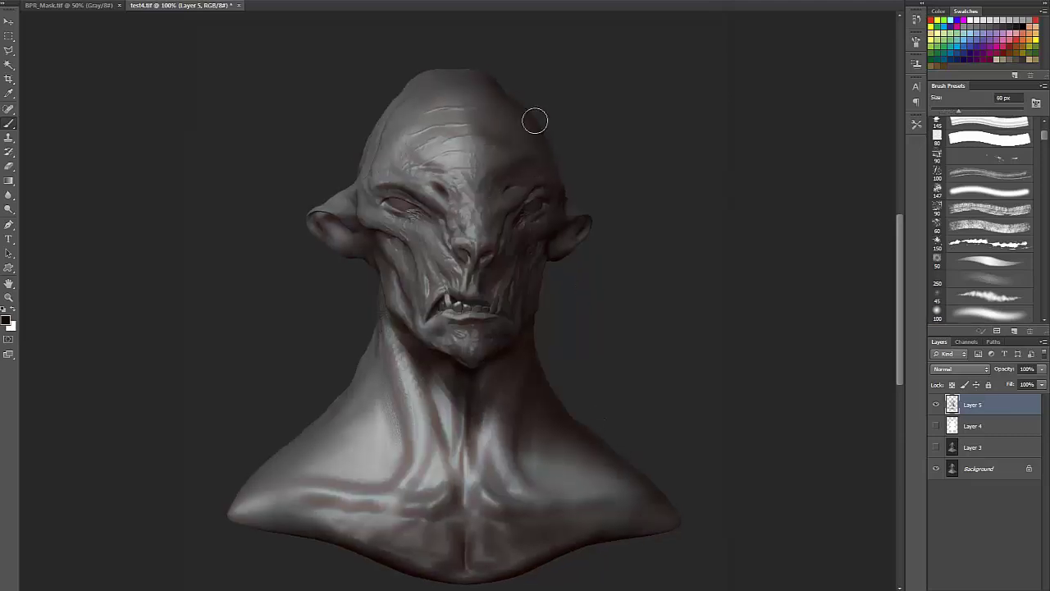
pyautogui.hotkey('ctrl', 'd')
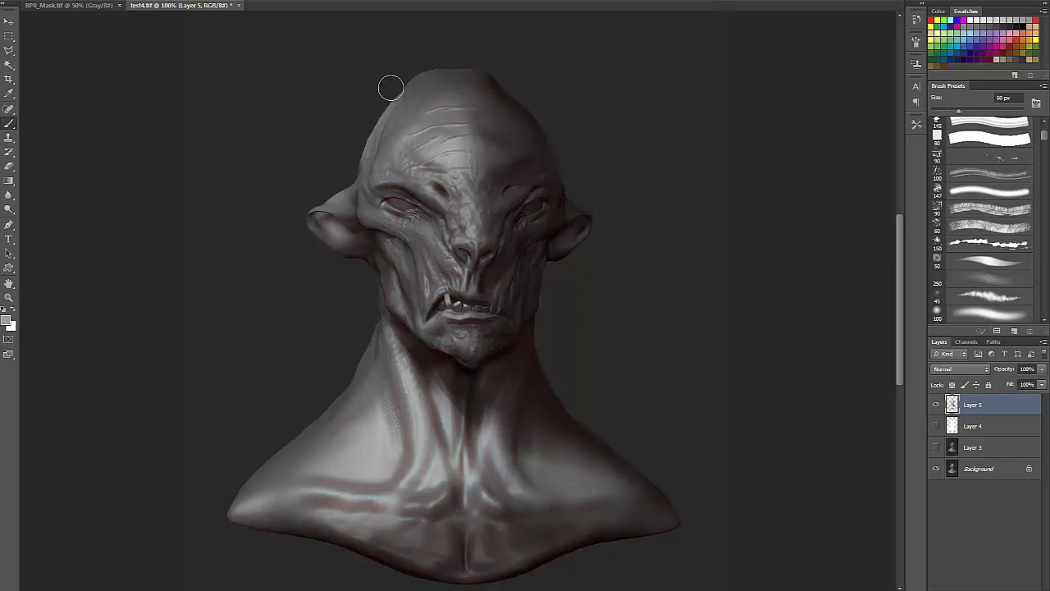
pyautogui.press(']')
pyautogui.press(']')
pyautogui.press(']')
pyautogui.press(']')
pyautogui.press(']')
pyautogui.press(']')
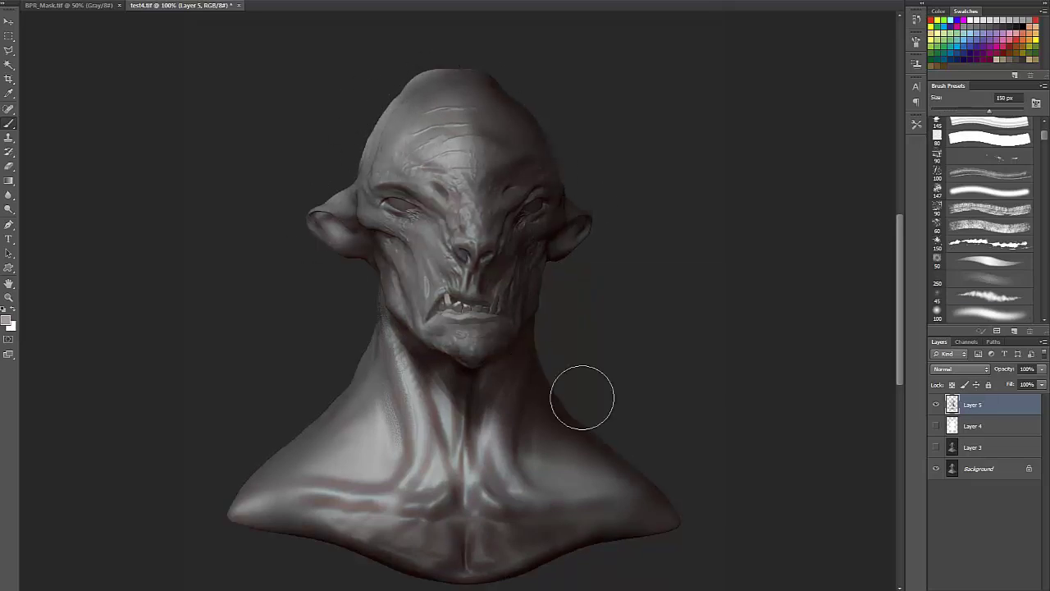
pyautogui.hotkey('ctrl', 'shift', 'h')
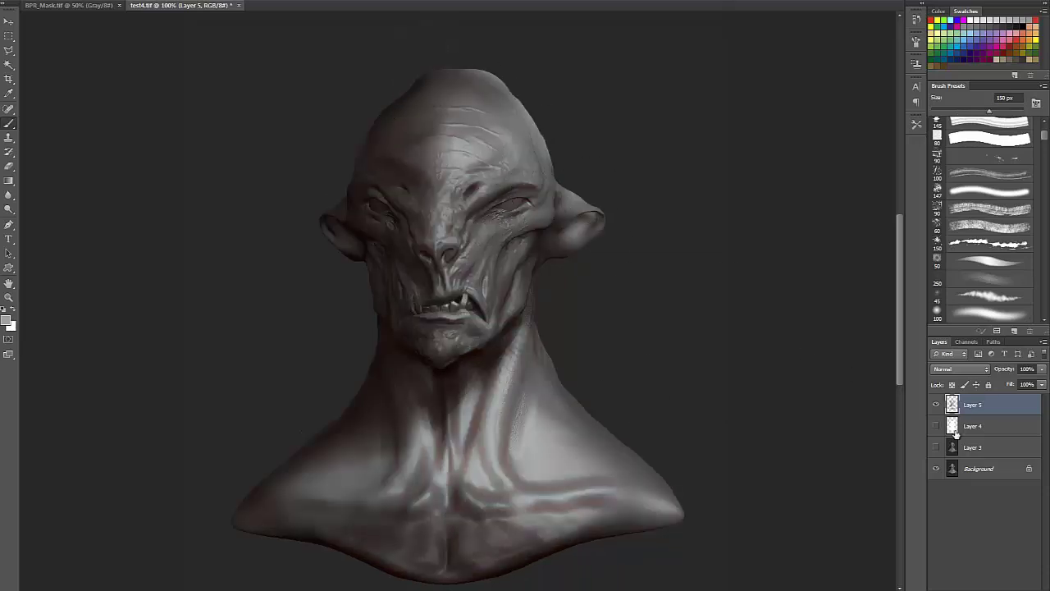
# - Create a new layer, brush a faint light glow beside the top of the head, and reduce the brush to 20 px
pyautogui.hotkey('ctrl', 'shift', 'alt', 'n')
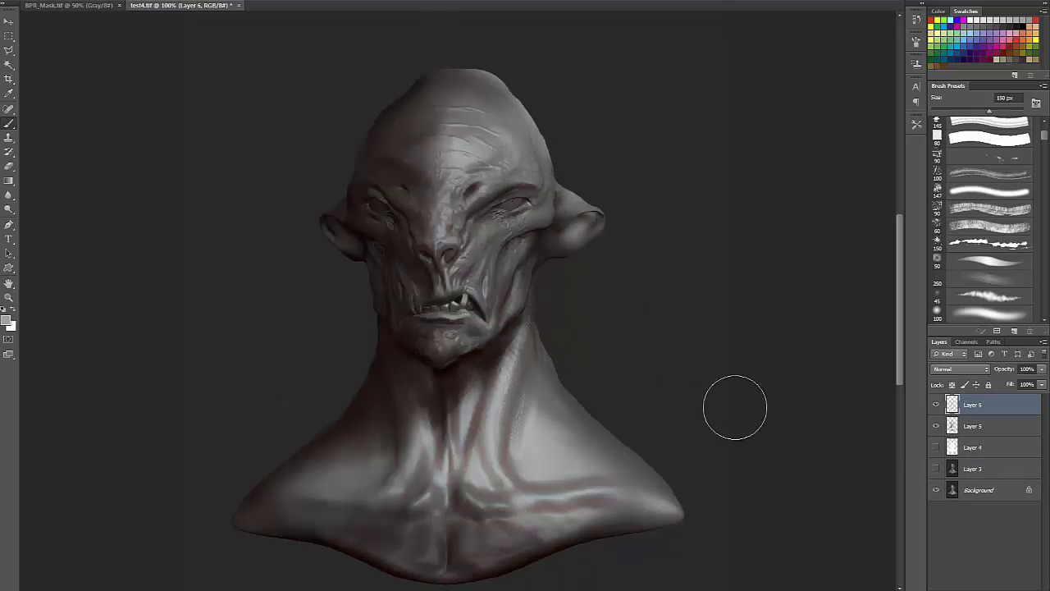
pyautogui.press('[')
pyautogui.press('[')
pyautogui.press('[')
pyautogui.press('[')
pyautogui.press('[')
pyautogui.press('[')
pyautogui.press('[')
pyautogui.press('[')
pyautogui.press('[')
pyautogui.press('[')
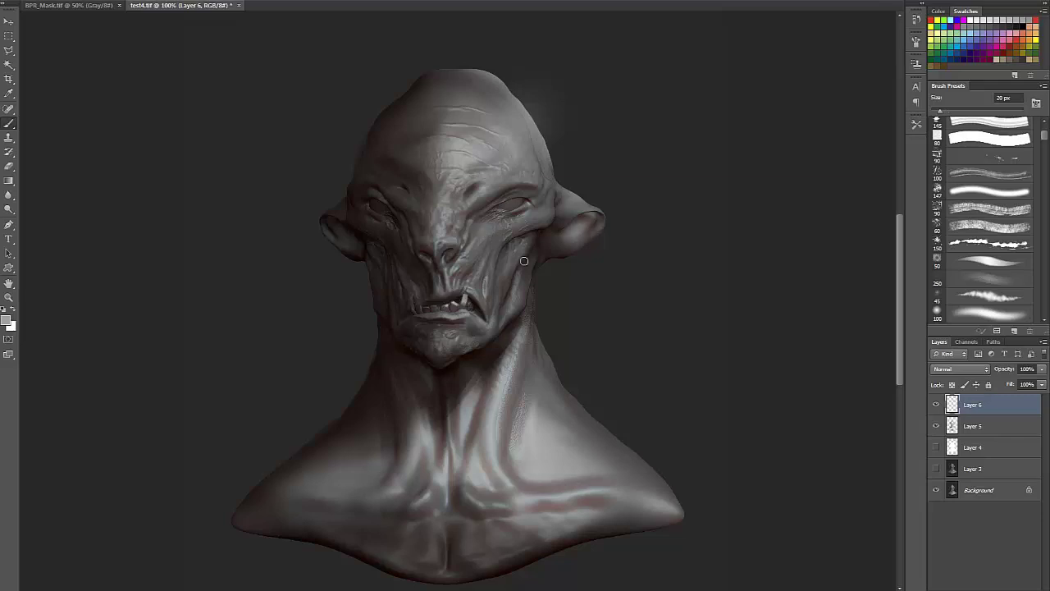
# - Add a Color Balance adjustment with Preserve Luminosity on and set its highlights to cyan -11, green +7 and yellow -44
pyautogui.click(983, 589)
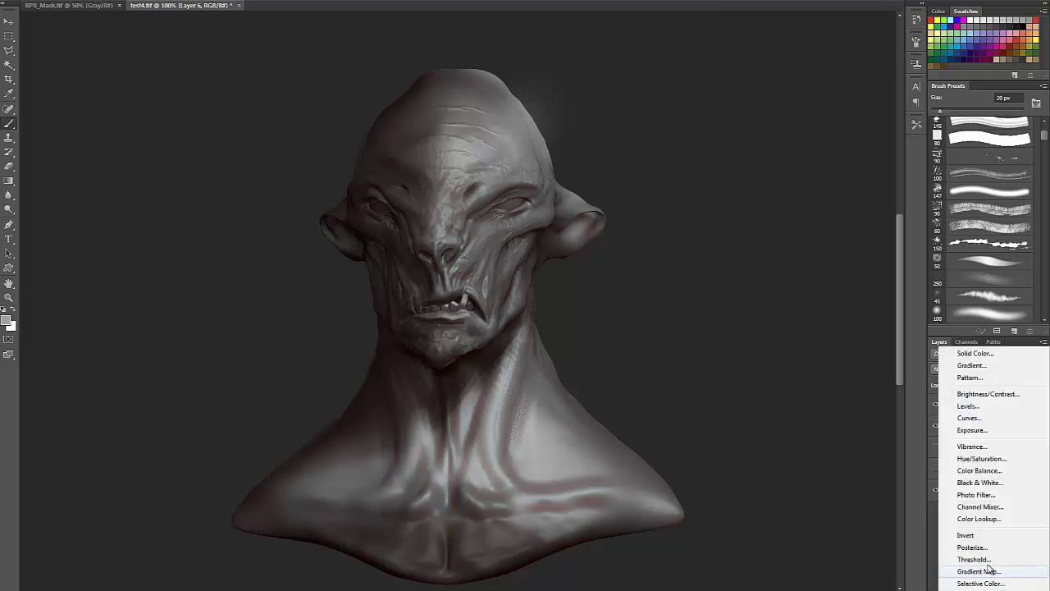
pyautogui.click(979, 471)
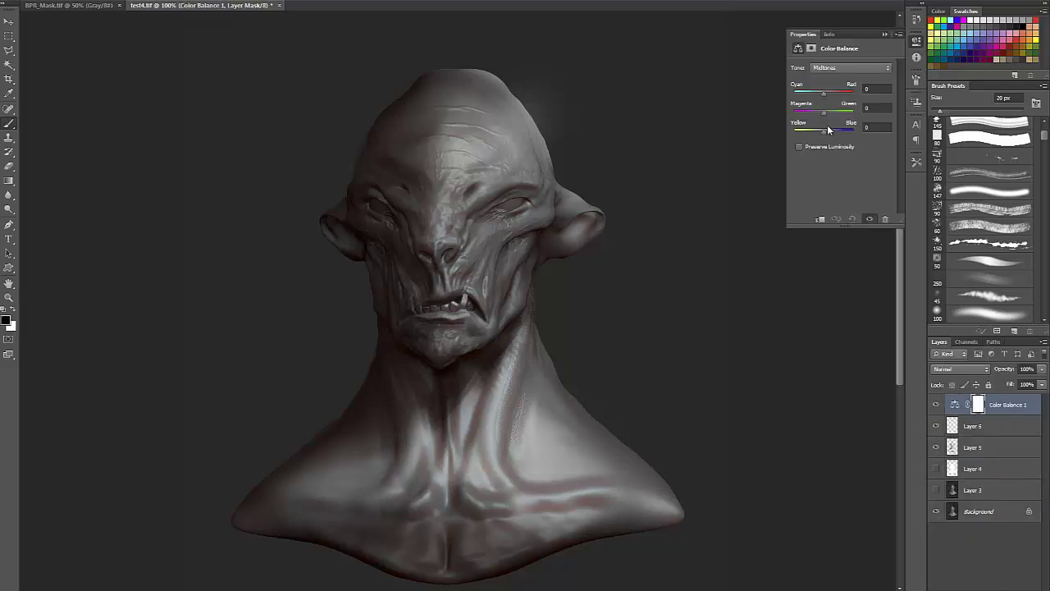
pyautogui.moveTo(824, 131)
pyautogui.mouseDown()
pyautogui.moveTo(826, 146)
pyautogui.moveTo(809, 132)
pyautogui.mouseUp()
pyautogui.click(851, 68)
pyautogui.click(828, 87)
pyautogui.moveTo(824, 113); pyautogui.dragTo(809, 136)
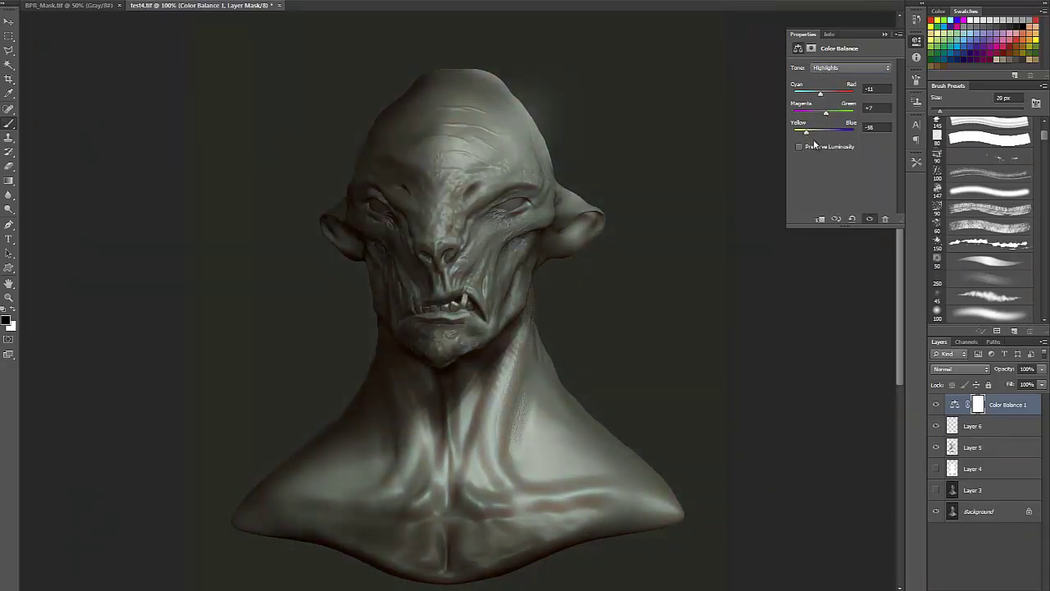
pyautogui.click(800, 146)
# - Adjust the Color Balance shadows, setting green to +7 and tuning the yellow-blue balance
pyautogui.click(851, 67)
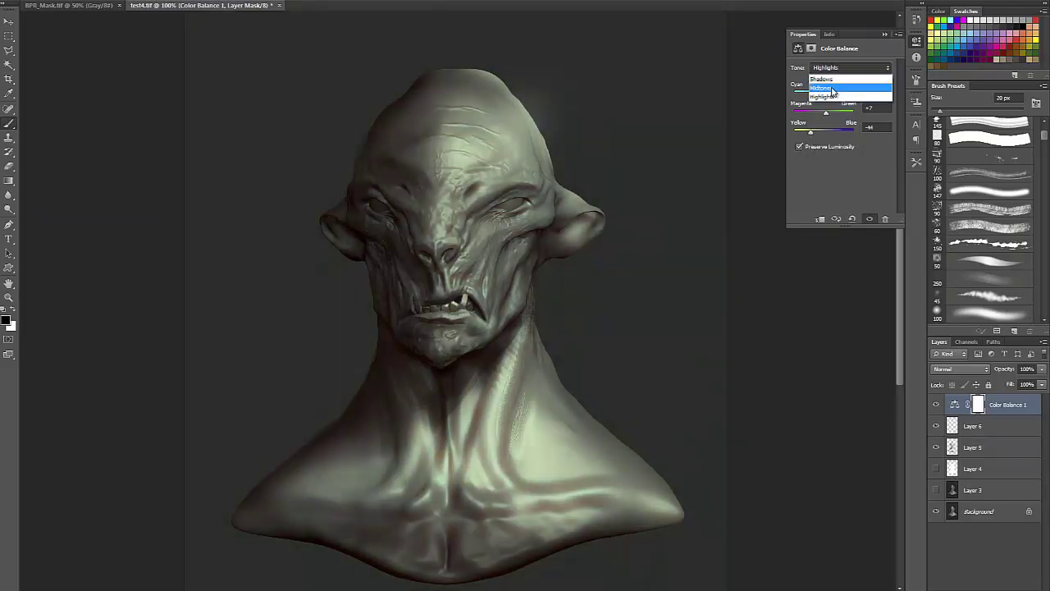
pyautogui.click(828, 77)
pyautogui.moveTo(819, 136)
pyautogui.mouseDown()
pyautogui.moveTo(835, 140)
pyautogui.moveTo(814, 132)
pyautogui.moveTo(826, 112)
pyautogui.moveTo(817, 99)
pyautogui.moveTo(825, 116)
pyautogui.mouseUp()
pyautogui.click(840, 68)
pyautogui.click(829, 77)
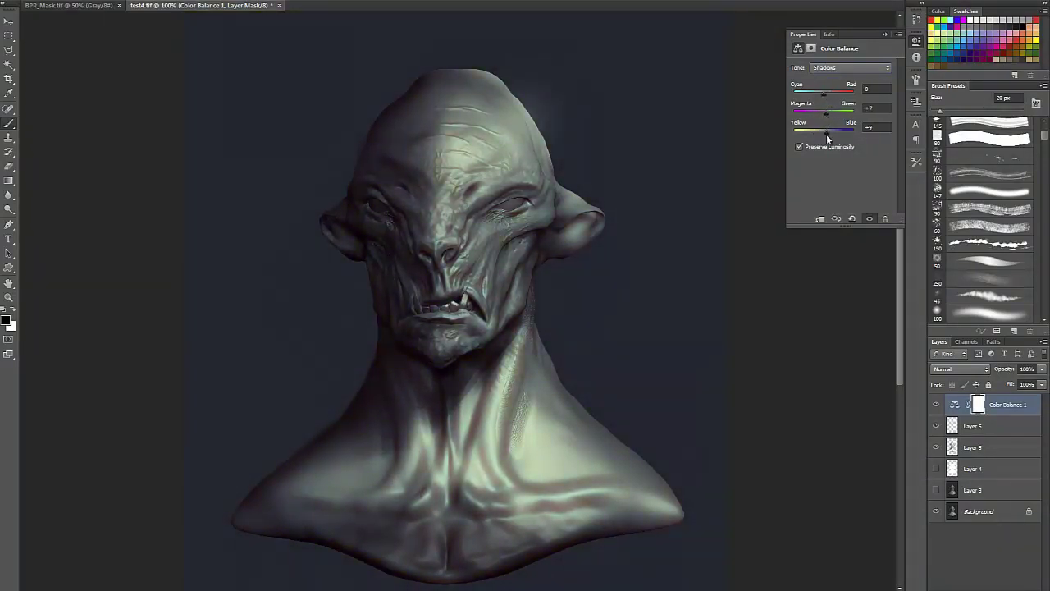
# - Set the Color Balance midtones to blue +24, rebalance their red and magenta tint, and compare the image with and without the adjustment
pyautogui.click(851, 67)
pyautogui.click(828, 87)
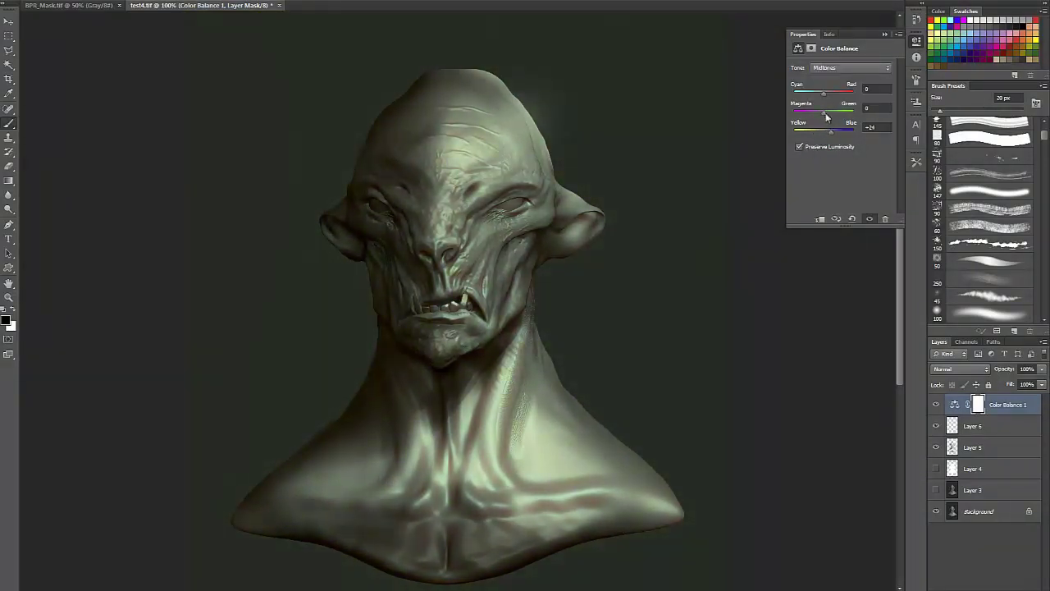
pyautogui.moveTo(825, 114)
pyautogui.mouseDown()
pyautogui.moveTo(815, 114)
pyautogui.moveTo(825, 96)
pyautogui.mouseUp()
pyautogui.click(885, 35)
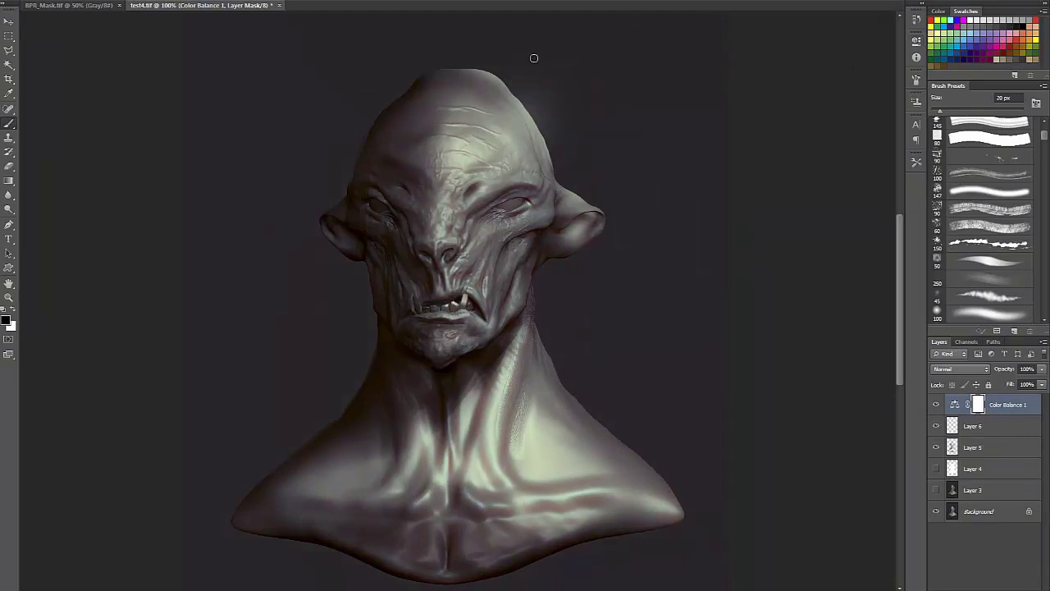
pyautogui.click(936, 403)
pyautogui.click(936, 404)
# - Create a new layer above the color adjustment and pick a small textured brush tip, reduced to 5 px
pyautogui.hotkey('ctrl', 'shift', 'alt', 'n')
pyautogui.rightClick(477, 230)
pyautogui.rightClick(500, 227)
pyautogui.rightClick(500, 226)
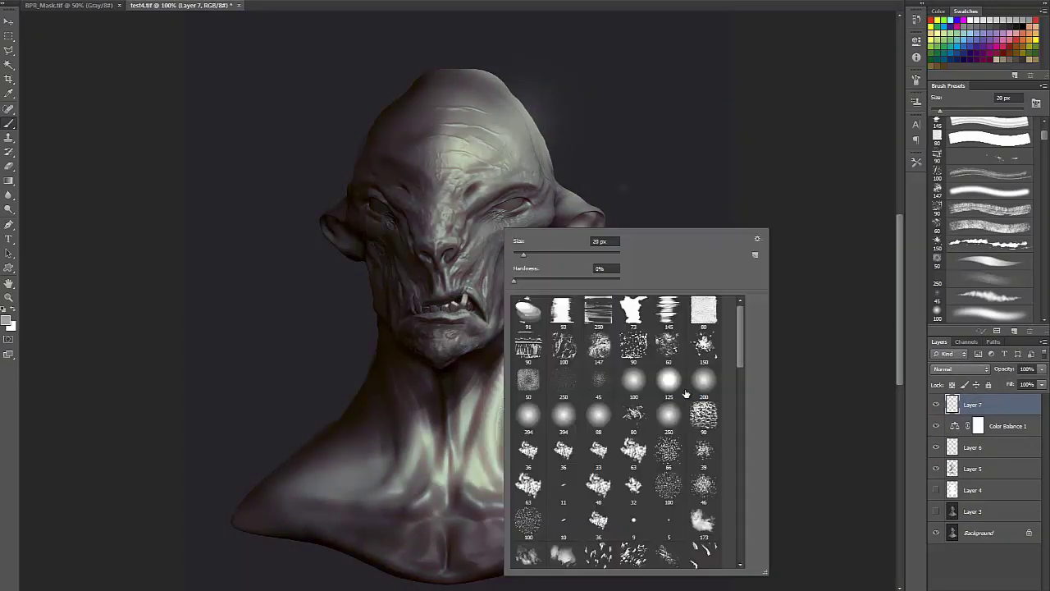
pyautogui.doubleClick(567, 512)
pyautogui.press('[')
pyautogui.press('[')
pyautogui.press('[')
pyautogui.press('[')
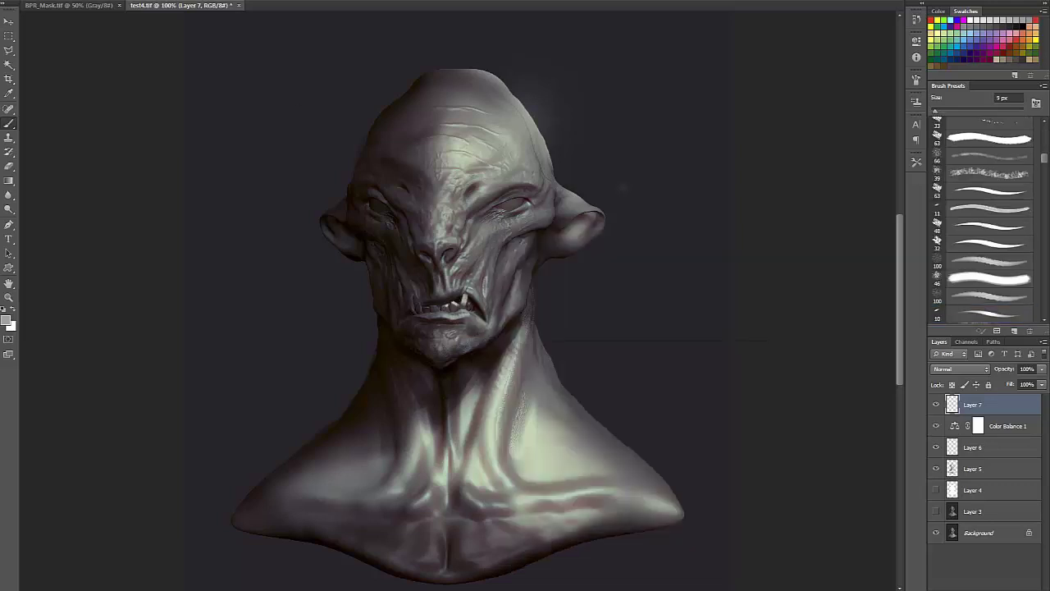
# - Redefine the pit above the brow and the skin beside the upper nose bridge with sampled tones, reducing the brush to 3 px
pyautogui.hotkey('ctrl', '+')
pyautogui.moveTo(507, 235); pyautogui.dragTo(453, 339)
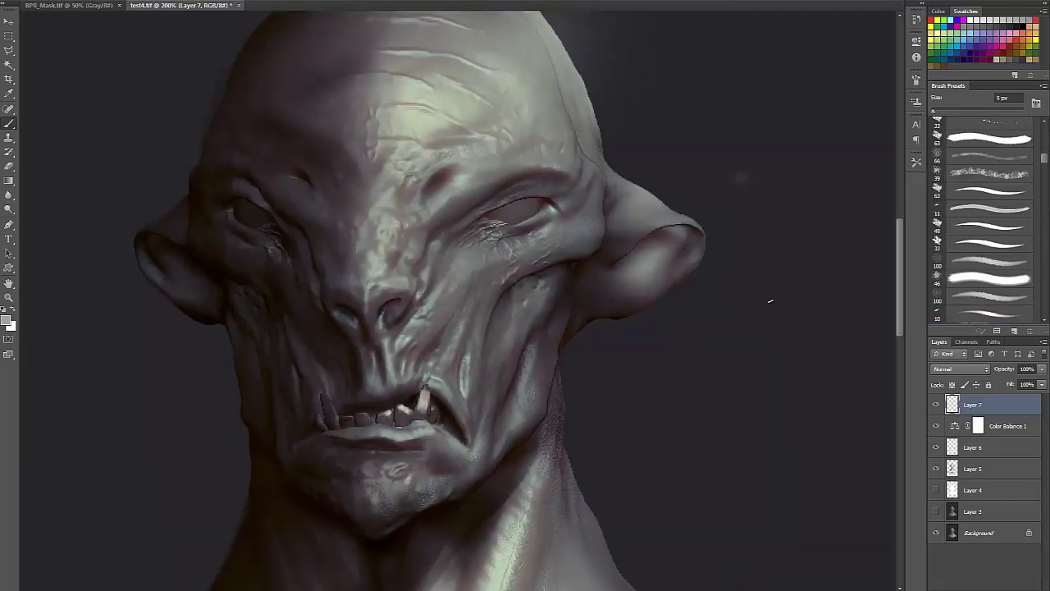
pyautogui.keyDown('alt'); pyautogui.click(441, 182); pyautogui.keyUp('alt')
pyautogui.keyDown('alt'); pyautogui.click(400, 220); pyautogui.keyUp('alt')
pyautogui.keyDown('alt'); pyautogui.click(402, 212); pyautogui.keyUp('alt')
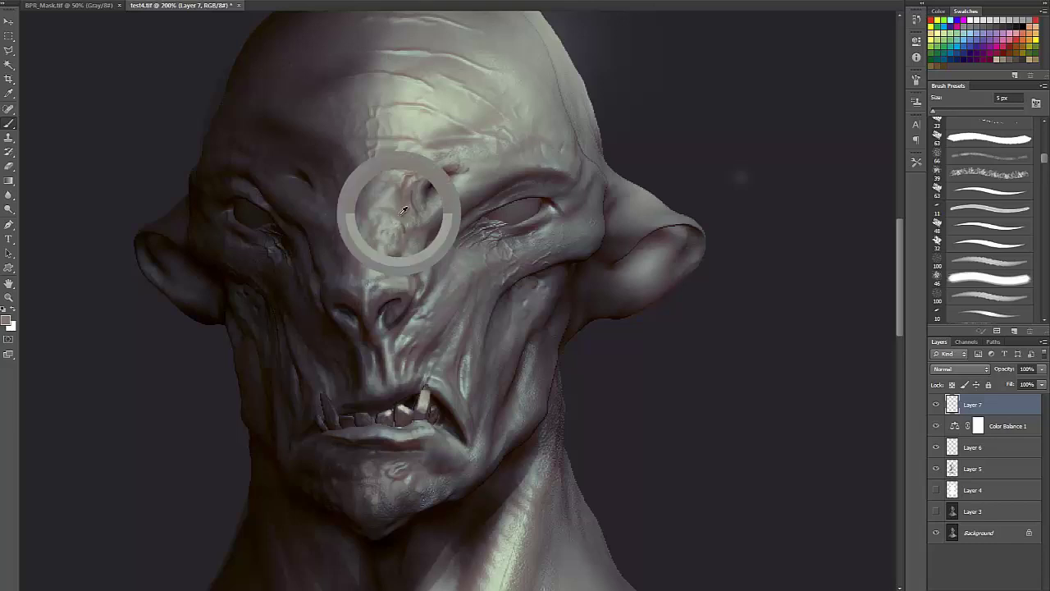
pyautogui.keyDown('alt'); pyautogui.click(409, 217); pyautogui.keyUp('alt')
pyautogui.press('[')
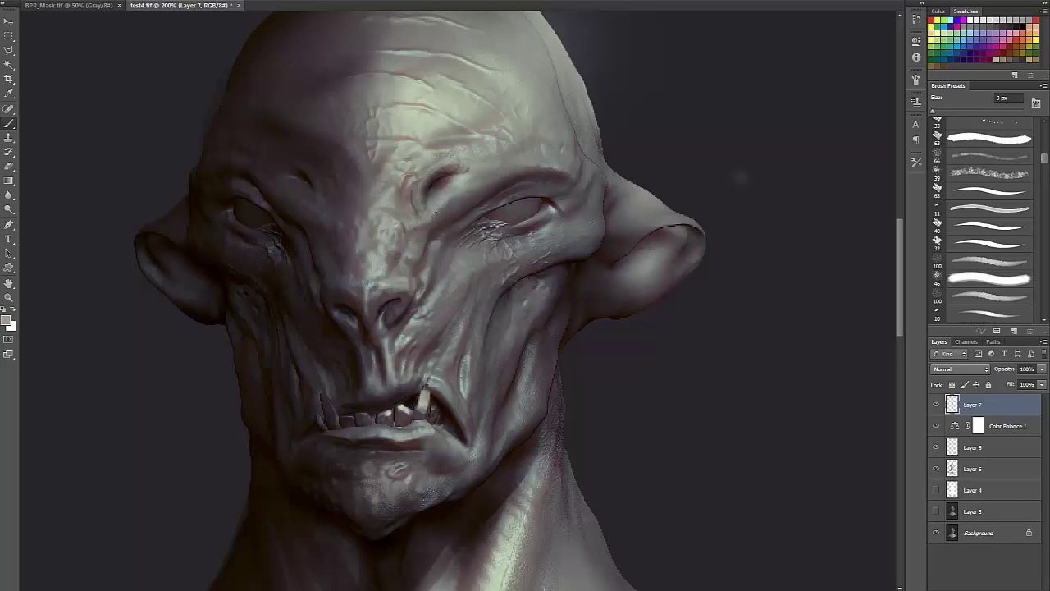
# - Paint a skin fold from the inner eye corner down the side of the nose bridge using sampled skin tones
pyautogui.keyDown('alt'); pyautogui.click(433, 232); pyautogui.keyUp('alt')
pyautogui.keyDown('alt'); pyautogui.click(476, 210); pyautogui.keyUp('alt')
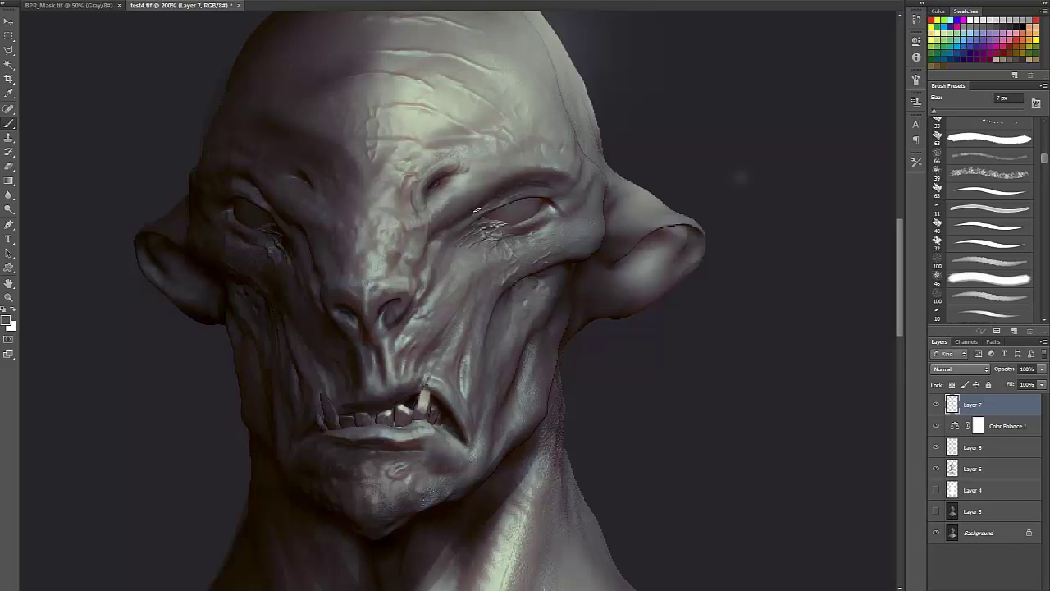
pyautogui.keyDown('alt'); pyautogui.click(407, 261); pyautogui.keyUp('alt')
pyautogui.moveTo(410, 265); pyautogui.dragTo(423, 259)
# - Paint the lower eyelid rim of the lit eye with a 7 px brush and sampled light and dark tones
pyautogui.keyDown('alt'); pyautogui.click(506, 209); pyautogui.keyUp('alt')
pyautogui.keyDown('alt'); pyautogui.click(555, 207); pyautogui.keyUp('alt')
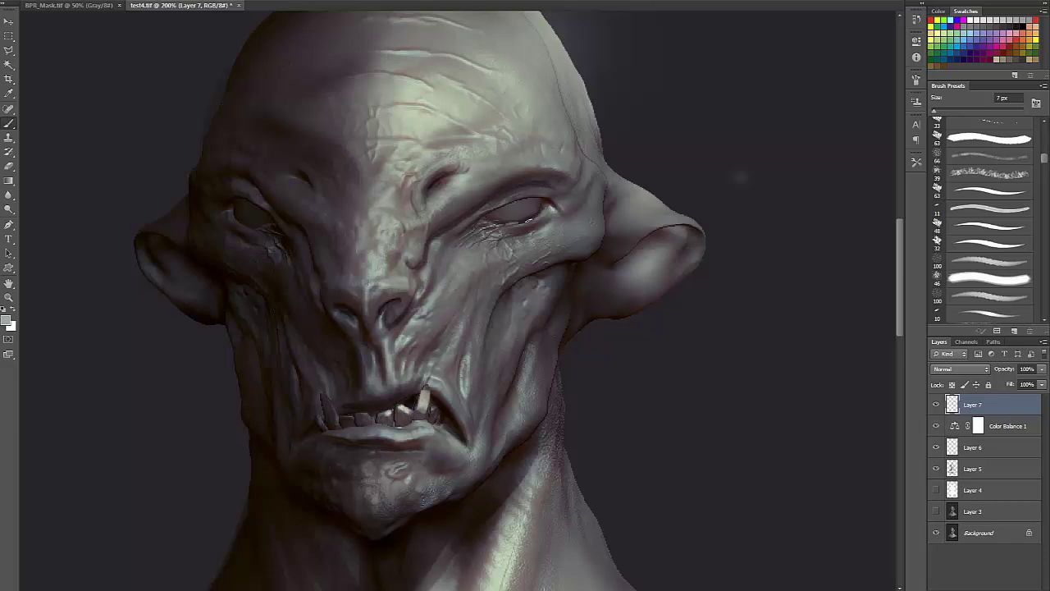
pyautogui.moveTo(505, 223); pyautogui.dragTo(544, 211)
pyautogui.keyDown('alt'); pyautogui.click(545, 228); pyautogui.keyUp('alt')
pyautogui.keyDown('alt'); pyautogui.click(484, 223); pyautogui.keyUp('alt')
pyautogui.keyDown('alt'); pyautogui.click(495, 231); pyautogui.keyUp('alt')
pyautogui.keyDown('alt'); pyautogui.click(517, 229); pyautogui.keyUp('alt')
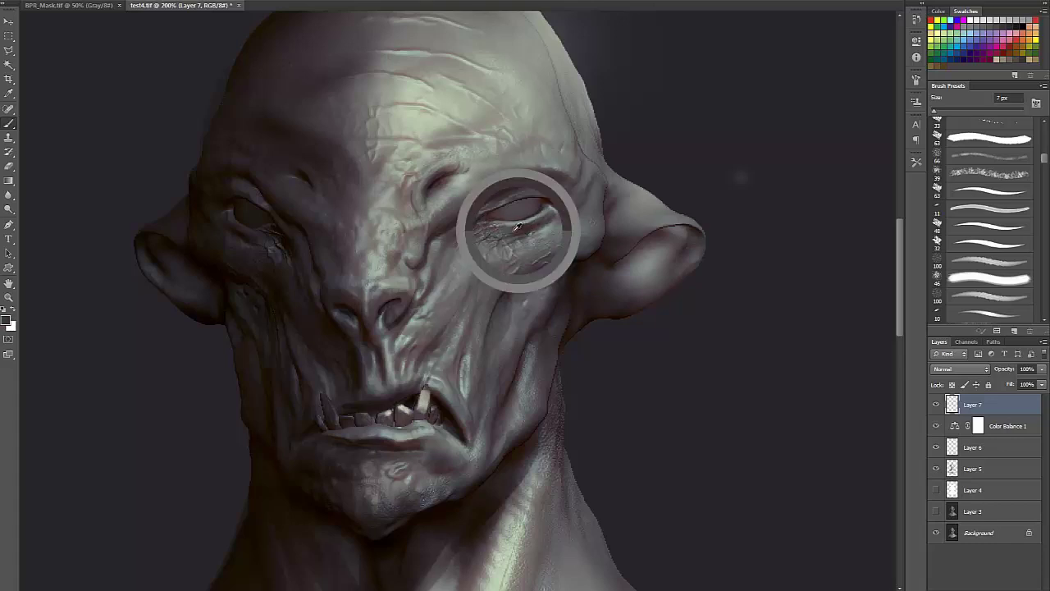
# - Refine the wrinkles between the lit eye's inner corner and the nose with repeatedly sampled skin tones
pyautogui.moveTo(470, 230)
pyautogui.mouseDown()
pyautogui.moveTo(466, 254)
pyautogui.moveTo(475, 244)
pyautogui.moveTo(454, 233)
pyautogui.mouseUp()
pyautogui.keyDown('alt'); pyautogui.click(467, 254); pyautogui.keyUp('alt')
pyautogui.keyDown('alt'); pyautogui.click(496, 239); pyautogui.keyUp('alt')
pyautogui.keyDown('alt'); pyautogui.click(445, 230); pyautogui.keyUp('alt')
pyautogui.keyDown('alt'); pyautogui.click(444, 248); pyautogui.keyUp('alt')
pyautogui.keyDown('alt'); pyautogui.click(462, 224); pyautogui.keyUp('alt')
pyautogui.keyDown('alt'); pyautogui.click(427, 262); pyautogui.keyUp('alt')
pyautogui.keyDown('alt'); pyautogui.click(479, 228); pyautogui.keyUp('alt')
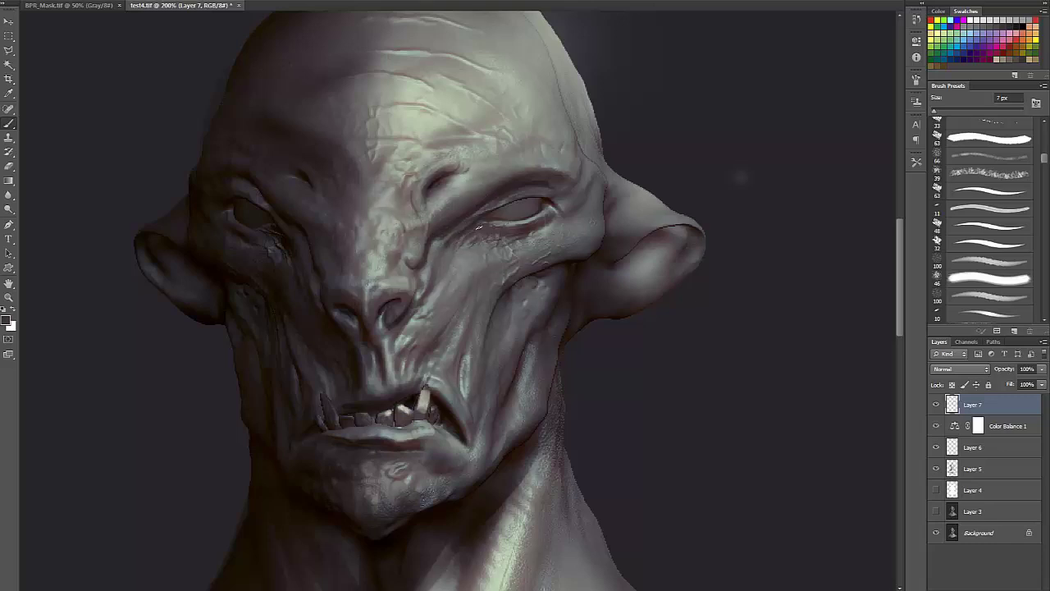
# - Darken the lit-side nostril and shape its rim using a 3 px brush and sampled tones
pyautogui.keyDown('alt'); pyautogui.click(433, 184); pyautogui.keyUp('alt')
pyautogui.keyDown('alt'); pyautogui.click(418, 297); pyautogui.keyUp('alt')
pyautogui.keyDown('alt'); pyautogui.click(409, 298); pyautogui.keyUp('alt')
pyautogui.keyDown('alt'); pyautogui.click(402, 314); pyautogui.keyUp('alt')
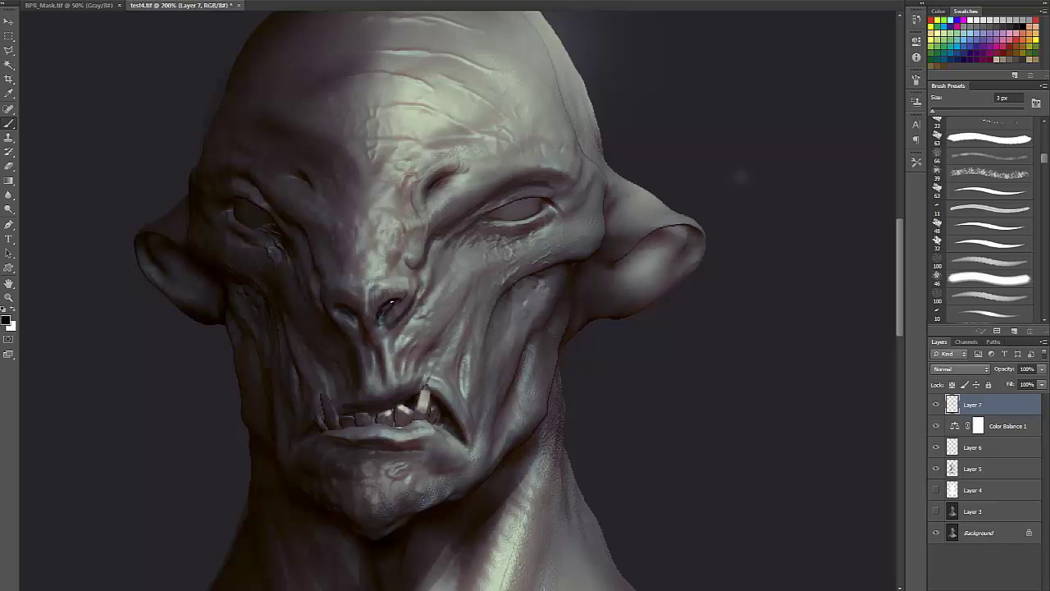
pyautogui.keyDown('alt'); pyautogui.click(402, 293); pyautogui.keyUp('alt')
pyautogui.keyDown('alt'); pyautogui.click(388, 289); pyautogui.keyUp('alt')
pyautogui.keyDown('alt'); pyautogui.click(357, 304); pyautogui.keyUp('alt')
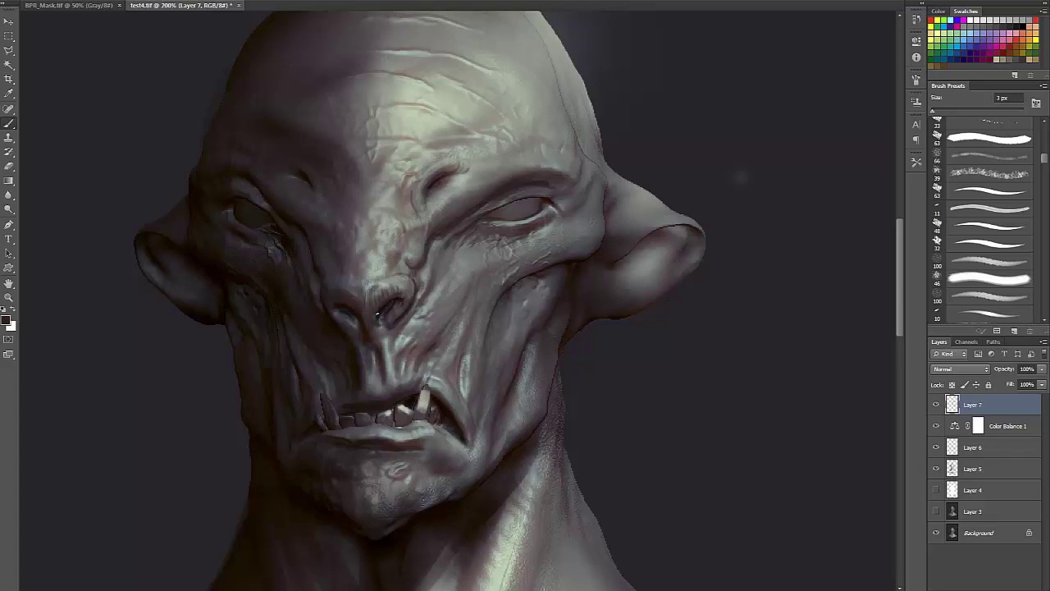
# - Paint bumpy skin folds along the nose bridge above the nostril with sampled tones
pyautogui.keyDown('alt'); pyautogui.click(387, 286); pyautogui.keyUp('alt')
pyautogui.keyDown('alt'); pyautogui.click(410, 252); pyautogui.keyUp('alt')
pyautogui.keyDown('alt'); pyautogui.click(407, 230); pyautogui.keyUp('alt')
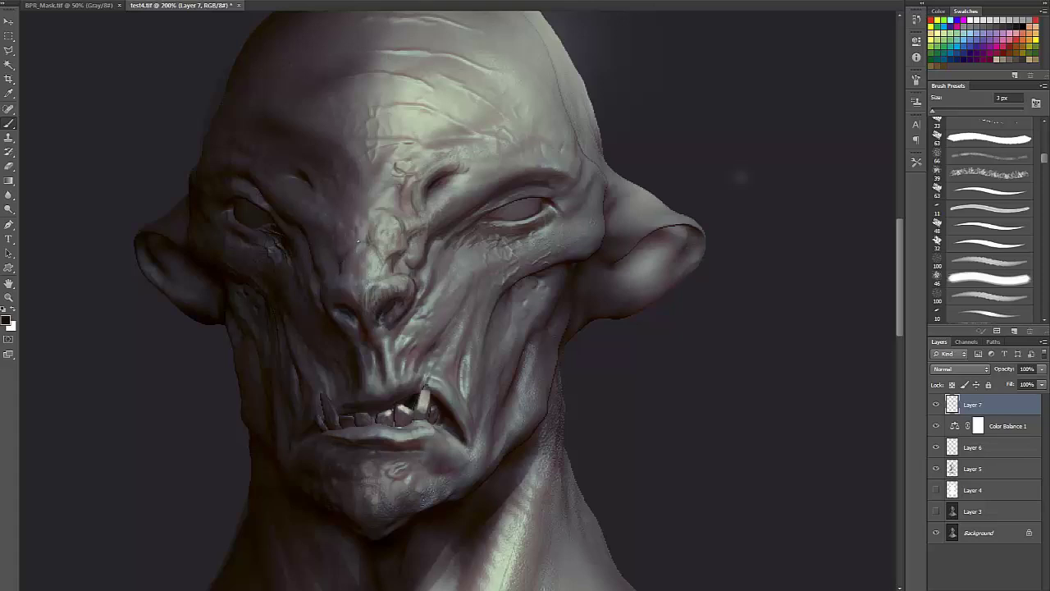
pyautogui.keyDown('alt'); pyautogui.click(389, 261); pyautogui.keyUp('alt')
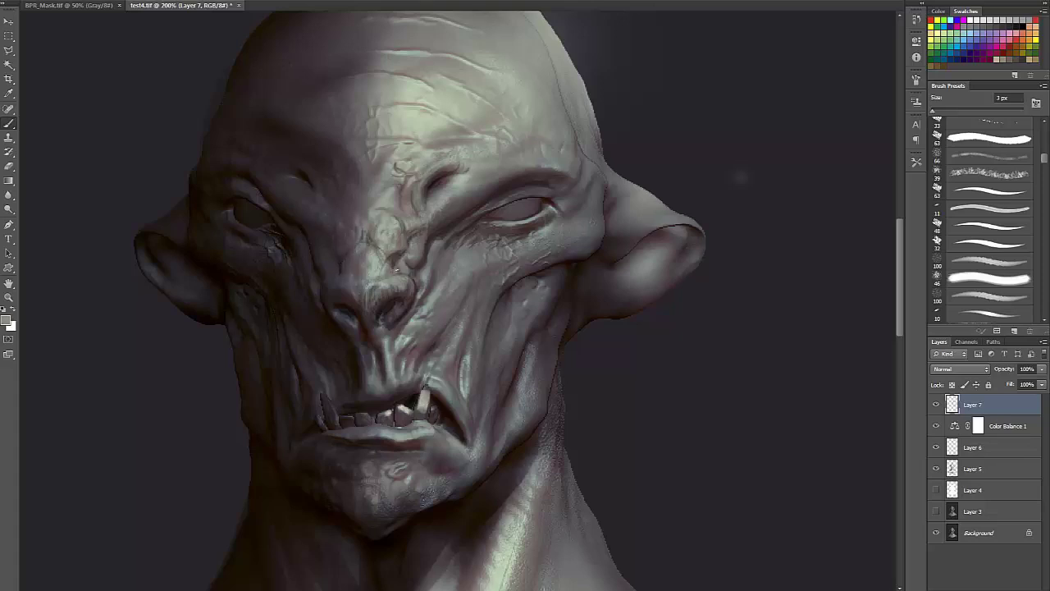
pyautogui.keyDown('alt'); pyautogui.click(390, 256); pyautogui.keyUp('alt')
pyautogui.keyDown('alt'); pyautogui.click(380, 242); pyautogui.keyUp('alt')
# - Flip the canvas horizontally and touch up the nose bridge, brow pit and large tusk with sampled colors
pyautogui.hotkey('ctrl', 'shift', 'h')
pyautogui.moveTo(520, 312); pyautogui.dragTo(515, 300)
pyautogui.keyDown('alt'); pyautogui.click(366, 213); pyautogui.keyUp('alt')
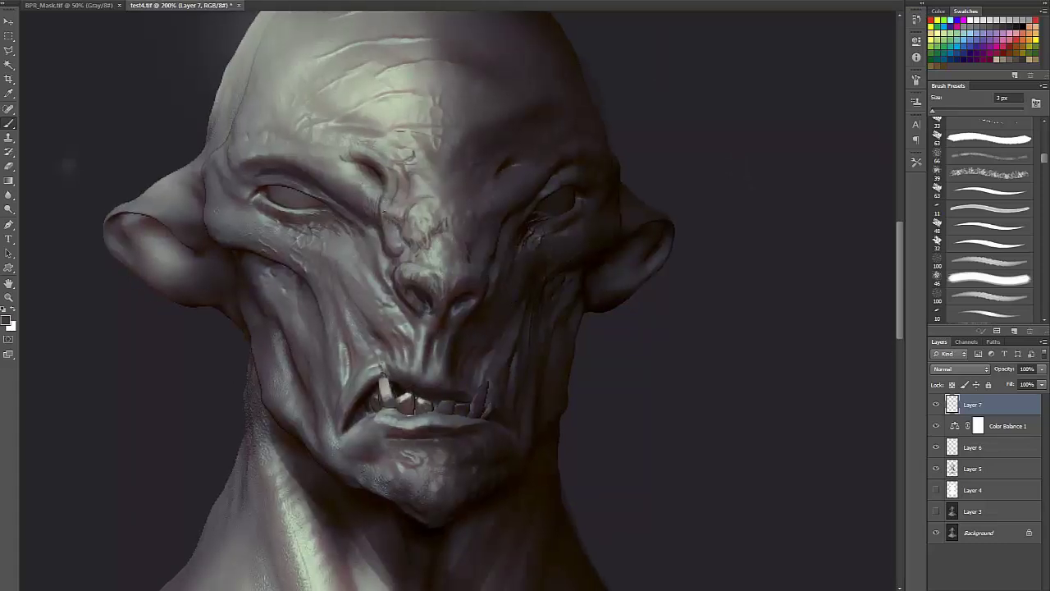
pyautogui.keyDown('alt'); pyautogui.click(357, 172); pyautogui.keyUp('alt')
pyautogui.keyDown('alt'); pyautogui.click(397, 382); pyautogui.keyUp('alt')
pyautogui.keyDown('alt'); pyautogui.click(381, 386); pyautogui.keyUp('alt')
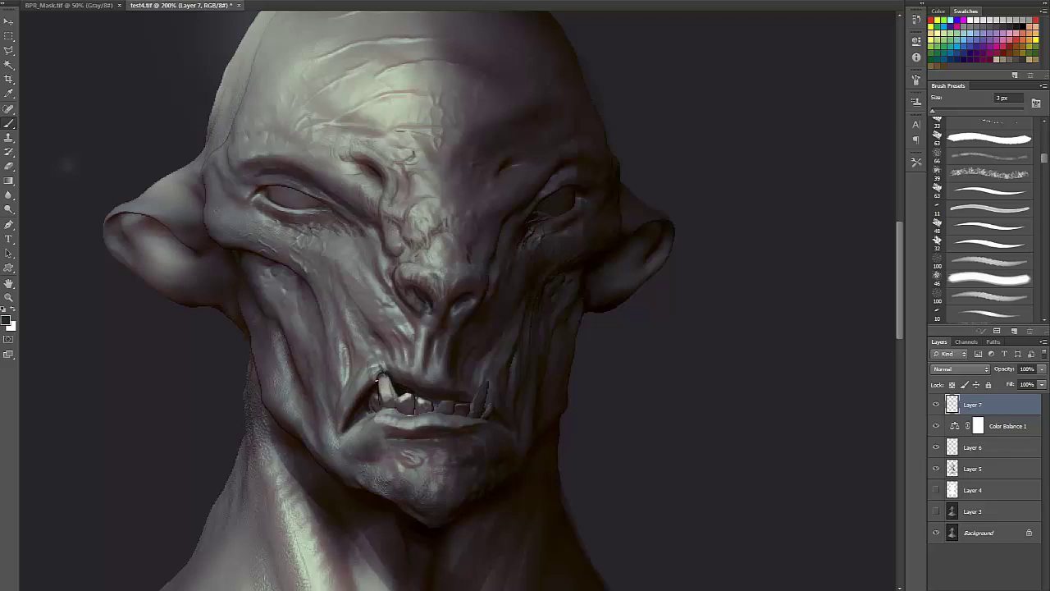
# - Sharpen the lip edge around the tusk, the mouth corner crease and the upper lip with sampled dark and light tones
pyautogui.keyDown('alt'); pyautogui.click(375, 369); pyautogui.keyUp('alt')
pyautogui.moveTo(376, 370); pyautogui.dragTo(382, 367)
pyautogui.keyDown('alt'); pyautogui.click(370, 376); pyautogui.keyUp('alt')
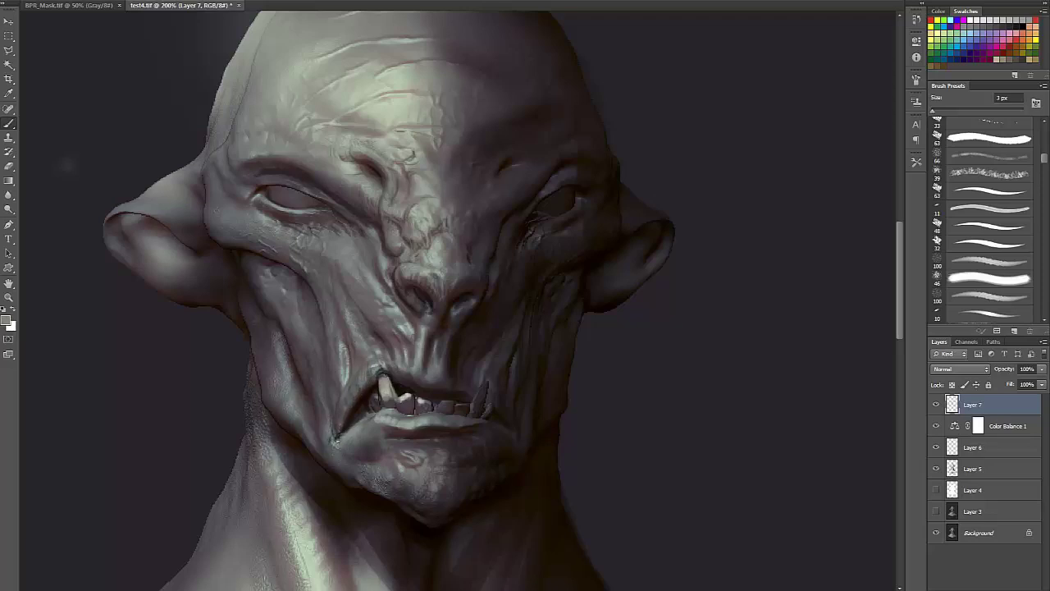
pyautogui.keyDown('alt'); pyautogui.click(349, 430); pyautogui.keyUp('alt')
pyautogui.keyDown('alt'); pyautogui.click(348, 415); pyautogui.keyUp('alt')
pyautogui.keyDown('alt'); pyautogui.click(382, 374); pyautogui.keyUp('alt')
pyautogui.keyDown('alt'); pyautogui.click(377, 368); pyautogui.keyUp('alt')
pyautogui.keyDown('alt'); pyautogui.click(402, 324); pyautogui.keyUp('alt')
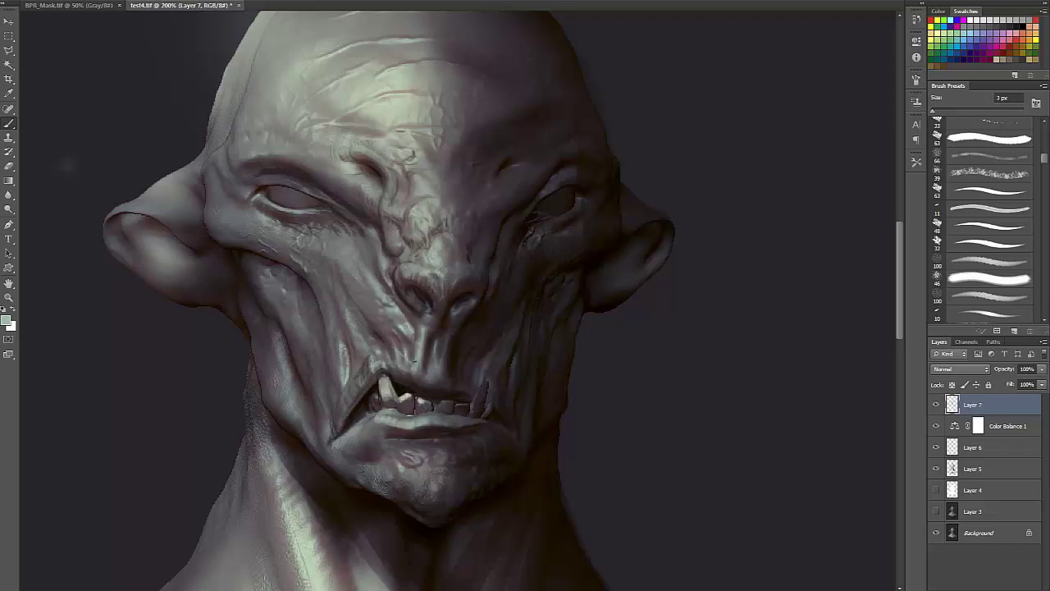
# - Refine the ridge between the nose and upper lip with sampled grey tones
pyautogui.keyDown('alt'); pyautogui.click(429, 342); pyautogui.keyUp('alt')
pyautogui.keyDown('alt'); pyautogui.click(422, 359); pyautogui.keyUp('alt')
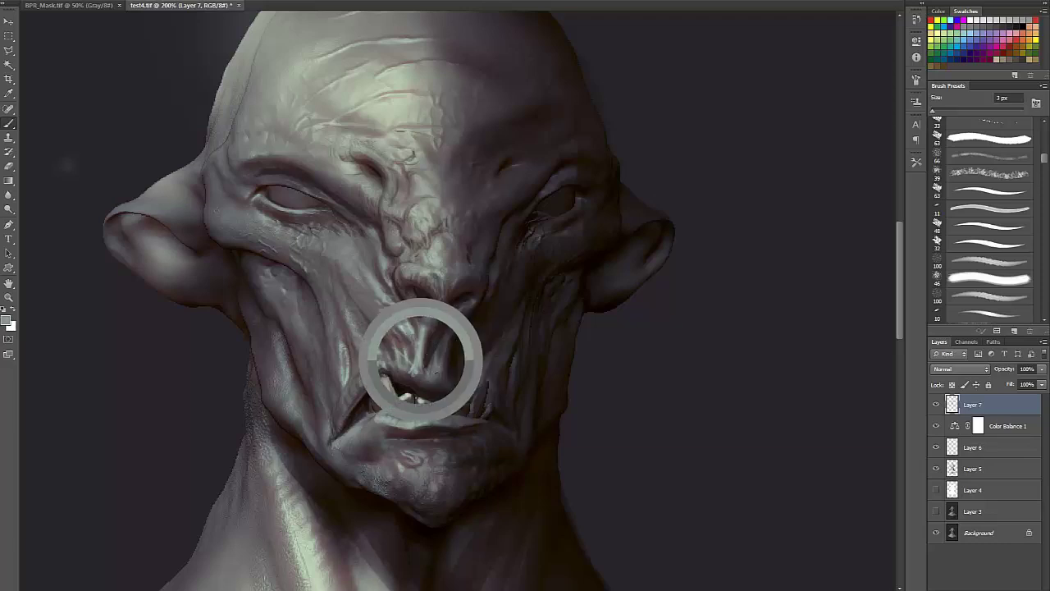
pyautogui.keyDown('alt'); pyautogui.click(416, 211); pyautogui.keyUp('alt')
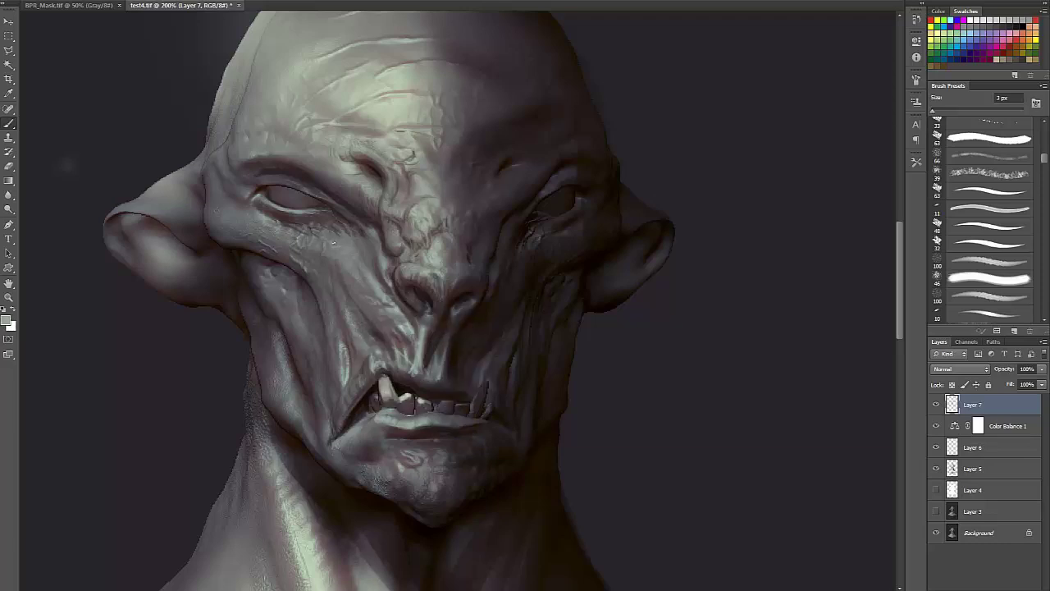
# - Deepen the shadow under the lit ear's upper rim and near the temple with sampled dark tones and an 8 px brush
pyautogui.keyDown('alt'); pyautogui.click(264, 189); pyautogui.keyUp('alt')
pyautogui.keyDown('alt'); pyautogui.click(156, 200); pyautogui.keyUp('alt')
pyautogui.keyDown('alt'); pyautogui.click(123, 213); pyautogui.keyUp('alt')
pyautogui.moveTo(129, 212); pyautogui.dragTo(122, 211)
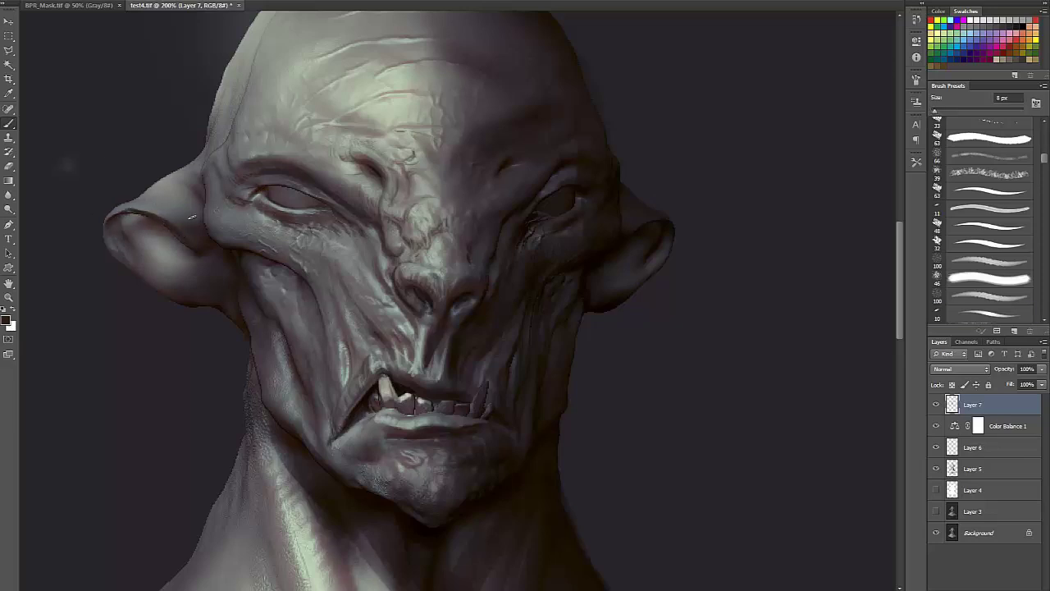
pyautogui.moveTo(201, 196)
pyautogui.mouseDown()
pyautogui.moveTo(186, 170)
pyautogui.moveTo(202, 195)
pyautogui.mouseUp()
# - Paint skin folds where the lit ear's upper part meets the head, using sampled tones and an enlarged brush
pyautogui.keyDown('alt'); pyautogui.click(187, 184); pyautogui.keyUp('alt')
pyautogui.keyDown('alt'); pyautogui.click(201, 190); pyautogui.keyUp('alt')
pyautogui.keyDown('alt'); pyautogui.click(175, 181); pyautogui.keyUp('alt')
pyautogui.keyDown('alt'); pyautogui.click(197, 224); pyautogui.keyUp('alt')
pyautogui.press(']')
pyautogui.press(']')
pyautogui.press(']')
pyautogui.press(']')
pyautogui.press(']')
pyautogui.press(']')
pyautogui.moveTo(176, 194)
pyautogui.mouseDown()
pyautogui.moveTo(189, 228)
pyautogui.moveTo(185, 202)
pyautogui.mouseUp()
# - Shade the inner bowl of the lit ear with sampled mid and dark tones
pyautogui.keyDown('alt'); pyautogui.click(169, 211); pyautogui.keyUp('alt')
pyautogui.keyDown('alt'); pyautogui.click(153, 238); pyautogui.keyUp('alt')
pyautogui.keyDown('alt'); pyautogui.click(155, 246); pyautogui.keyUp('alt')
pyautogui.moveTo(150, 237); pyautogui.dragTo(170, 270)
pyautogui.keyDown('alt'); pyautogui.click(194, 282); pyautogui.keyUp('alt')
# - Reduce the brush to 9 px and darken the crease inside the lit ear toward the cheek
pyautogui.press('[')
pyautogui.press('[')
pyautogui.press('[')
pyautogui.press('[')
pyautogui.press('[')
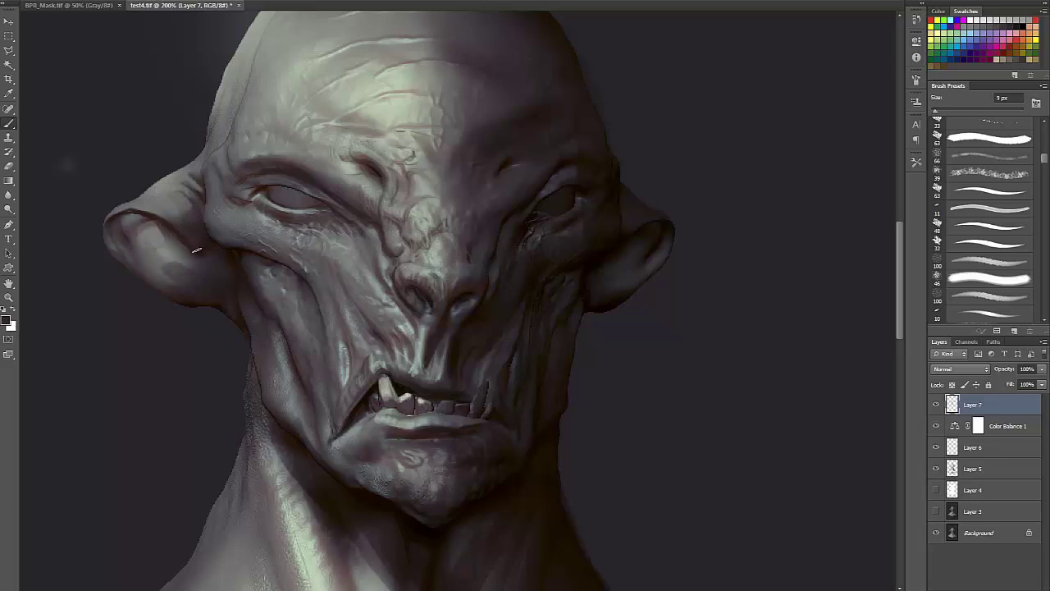
pyautogui.keyDown('alt'); pyautogui.click(230, 247); pyautogui.keyUp('alt')
pyautogui.moveTo(168, 229); pyautogui.dragTo(198, 256)
# - Add wrinkles along the outer top of the lit ear with tones sampled from the ear and background
pyautogui.keyDown('alt'); pyautogui.click(143, 198); pyautogui.keyUp('alt')
pyautogui.keyDown('alt'); pyautogui.click(142, 199); pyautogui.keyUp('alt')
pyautogui.moveTo(141, 201)
pyautogui.mouseDown()
pyautogui.moveTo(162, 196)
pyautogui.moveTo(158, 184)
pyautogui.moveTo(144, 190)
pyautogui.mouseUp()
pyautogui.keyDown('alt'); pyautogui.click(151, 196); pyautogui.keyUp('alt')
pyautogui.keyDown('alt'); pyautogui.click(174, 174); pyautogui.keyUp('alt')
pyautogui.keyDown('alt'); pyautogui.click(190, 156); pyautogui.keyUp('alt')
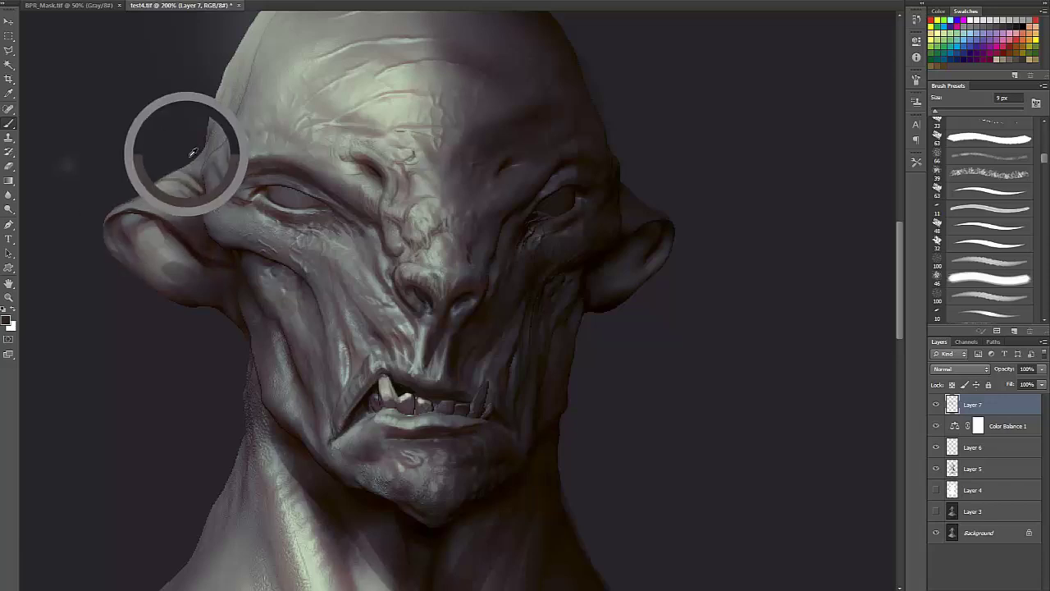
# - Reshape the lit ear's outer rim into a notched tip and clean the skull edge above the ear
pyautogui.keyDown('alt'); pyautogui.click(111, 219); pyautogui.keyUp('alt')
pyautogui.keyDown('alt'); pyautogui.click(112, 217); pyautogui.keyUp('alt')
pyautogui.keyDown('alt'); pyautogui.click(127, 205); pyautogui.keyUp('alt')
pyautogui.moveTo(111, 212)
pyautogui.mouseDown()
pyautogui.moveTo(123, 256)
pyautogui.moveTo(103, 226)
pyautogui.mouseUp()
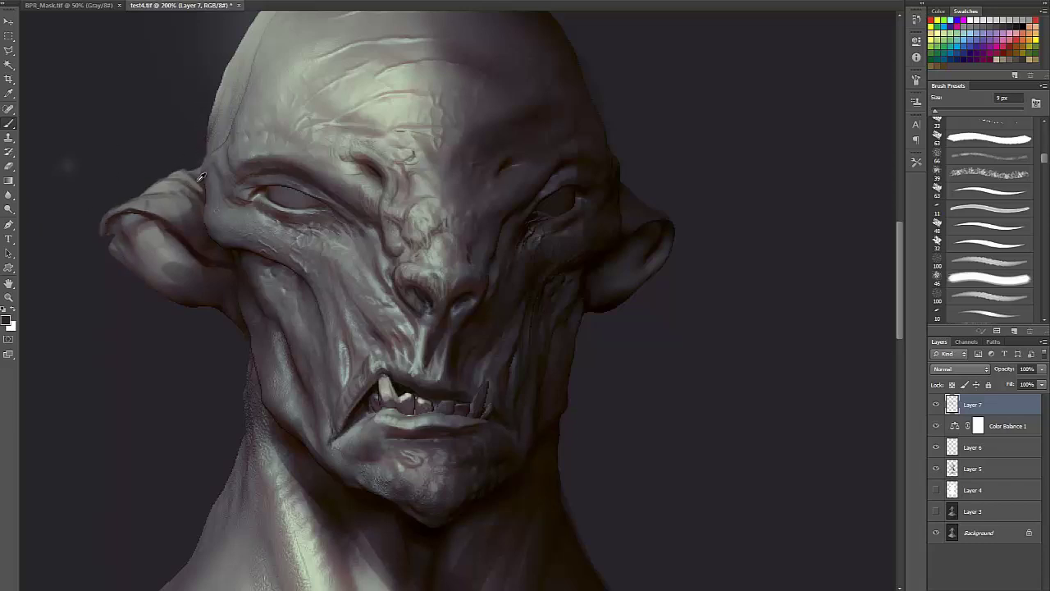
pyautogui.moveTo(204, 161); pyautogui.dragTo(221, 93)
# - Flip the canvas horizontally and touch up the inside of the lit ear
pyautogui.moveTo(243, 390); pyautogui.dragTo(260, 314)
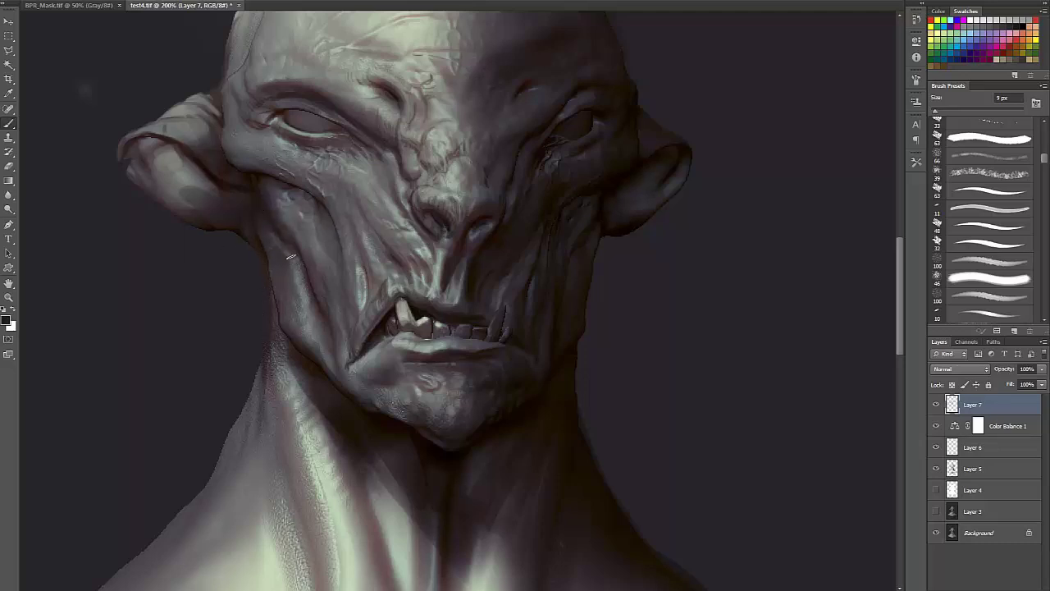
pyautogui.press('F2')
pyautogui.moveTo(668, 158); pyautogui.dragTo(633, 164)
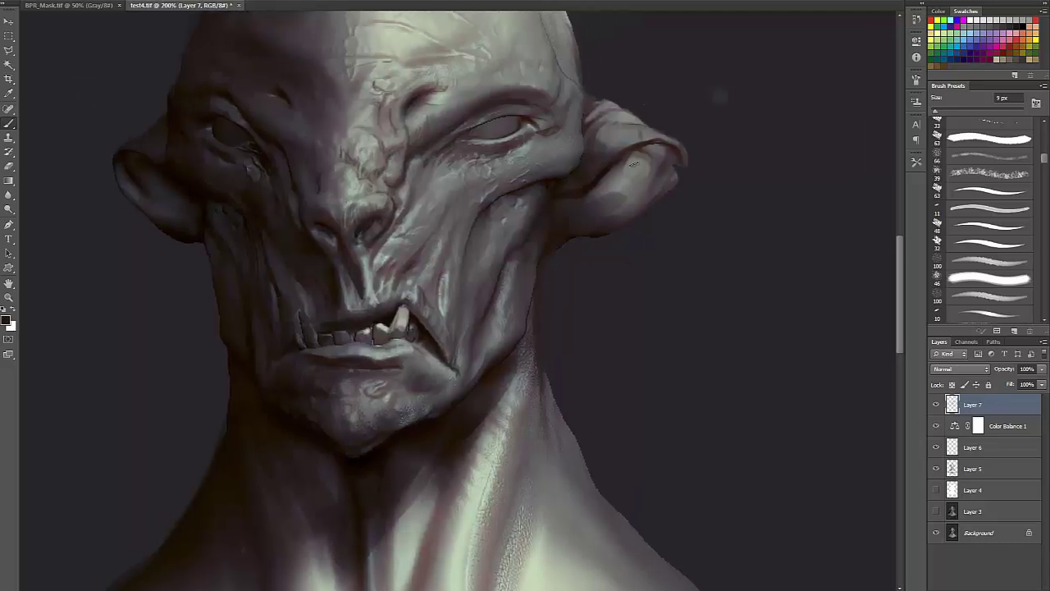
# - Darken the contour below the lit ear and the shadow under the jawline with sampled dark tones
pyautogui.keyDown('alt'); pyautogui.click(587, 208); pyautogui.keyUp('alt')
pyautogui.keyDown('alt'); pyautogui.click(543, 239); pyautogui.keyUp('alt')
pyautogui.moveTo(537, 258); pyautogui.dragTo(530, 294)
pyautogui.keyDown('alt'); pyautogui.click(430, 425); pyautogui.keyUp('alt')
pyautogui.moveTo(445, 409); pyautogui.dragTo(496, 366)
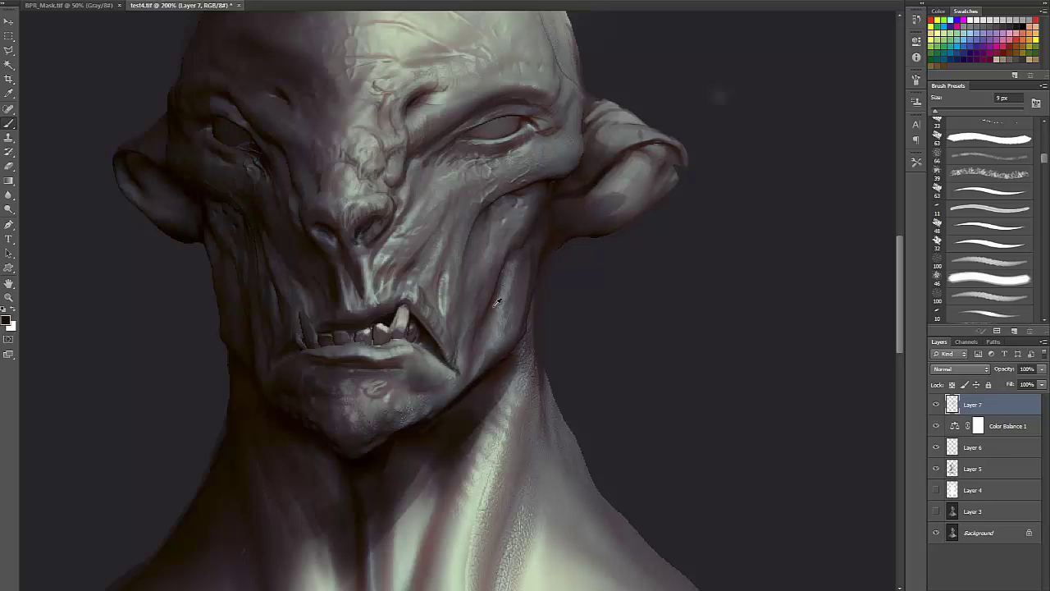
# - Refine the lower cheek and jaw creases beside the mouth corner with sampled tones
pyautogui.keyDown('alt'); pyautogui.click(493, 316); pyautogui.keyUp('alt')
pyautogui.keyDown('alt'); pyautogui.click(467, 318); pyautogui.keyUp('alt')
pyautogui.moveTo(465, 333)
pyautogui.mouseDown()
pyautogui.moveTo(460, 371)
pyautogui.moveTo(454, 336)
pyautogui.mouseUp()
pyautogui.keyDown('alt'); pyautogui.click(459, 361); pyautogui.keyUp('alt')
pyautogui.keyDown('alt'); pyautogui.click(454, 365); pyautogui.keyUp('alt')
pyautogui.keyDown('alt'); pyautogui.click(446, 385); pyautogui.keyUp('alt')
pyautogui.keyDown('alt'); pyautogui.click(460, 376); pyautogui.keyUp('alt')
pyautogui.keyDown('alt'); pyautogui.click(448, 267); pyautogui.keyUp('alt')
pyautogui.keyDown('alt'); pyautogui.click(539, 190); pyautogui.keyUp('alt')
pyautogui.moveTo(530, 197)
pyautogui.mouseDown()
pyautogui.moveTo(494, 198)
pyautogui.moveTo(538, 201)
pyautogui.moveTo(474, 243)
pyautogui.mouseUp()
pyautogui.hotkey('ctrl', 'alt', 'z')
pyautogui.hotkey('ctrl', 'alt', 'z')
pyautogui.hotkey('ctrl', 'alt', 'z')
# - Paint stretched skin folds in the hollow below the lit cheekbone with sampled light and dark tones
pyautogui.keyDown('alt'); pyautogui.click(523, 179); pyautogui.keyUp('alt')
pyautogui.moveTo(512, 200)
pyautogui.mouseDown()
pyautogui.moveTo(498, 224)
pyautogui.moveTo(482, 203)
pyautogui.moveTo(472, 236)
pyautogui.mouseUp()
pyautogui.keyDown('alt'); pyautogui.click(539, 176); pyautogui.keyUp('alt')
pyautogui.keyDown('alt'); pyautogui.click(482, 202); pyautogui.keyUp('alt')
pyautogui.keyDown('alt'); pyautogui.click(478, 227); pyautogui.keyUp('alt')
pyautogui.moveTo(479, 228); pyautogui.dragTo(477, 258)
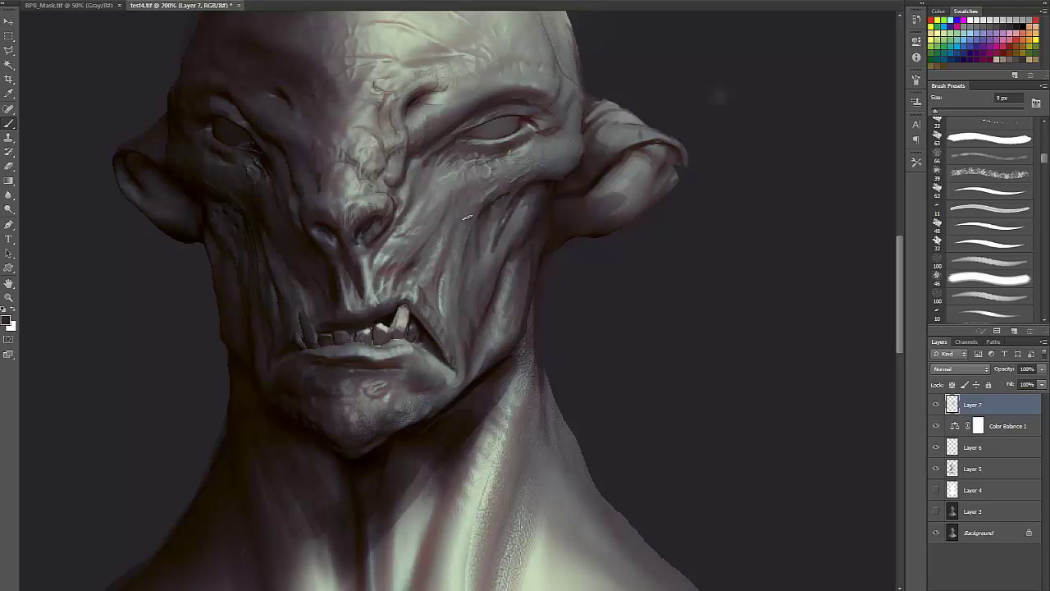
pyautogui.keyDown('alt'); pyautogui.click(476, 202); pyautogui.keyUp('alt')
pyautogui.moveTo(487, 193); pyautogui.dragTo(476, 202)
# - Touch up the skin between the lit eye and nose bridge with tones sampled around the brow
pyautogui.keyDown('alt'); pyautogui.click(551, 144); pyautogui.keyUp('alt')
pyautogui.keyDown('alt'); pyautogui.click(529, 104); pyautogui.keyUp('alt')
pyautogui.moveTo(418, 124)
pyautogui.mouseDown()
pyautogui.moveTo(416, 148)
pyautogui.moveTo(414, 133)
pyautogui.mouseUp()
pyautogui.keyDown('alt'); pyautogui.click(428, 127); pyautogui.keyUp('alt')
# - Clean the back edge of the neck and darken the rear jaw contour below the lit ear
pyautogui.keyDown('alt'); pyautogui.click(561, 312); pyautogui.keyUp('alt')
pyautogui.moveTo(575, 298)
pyautogui.mouseDown()
pyautogui.moveTo(585, 230)
pyautogui.moveTo(609, 417)
pyautogui.moveTo(561, 325)
pyautogui.mouseUp()
pyautogui.keyDown('alt'); pyautogui.click(538, 245); pyautogui.keyUp('alt')
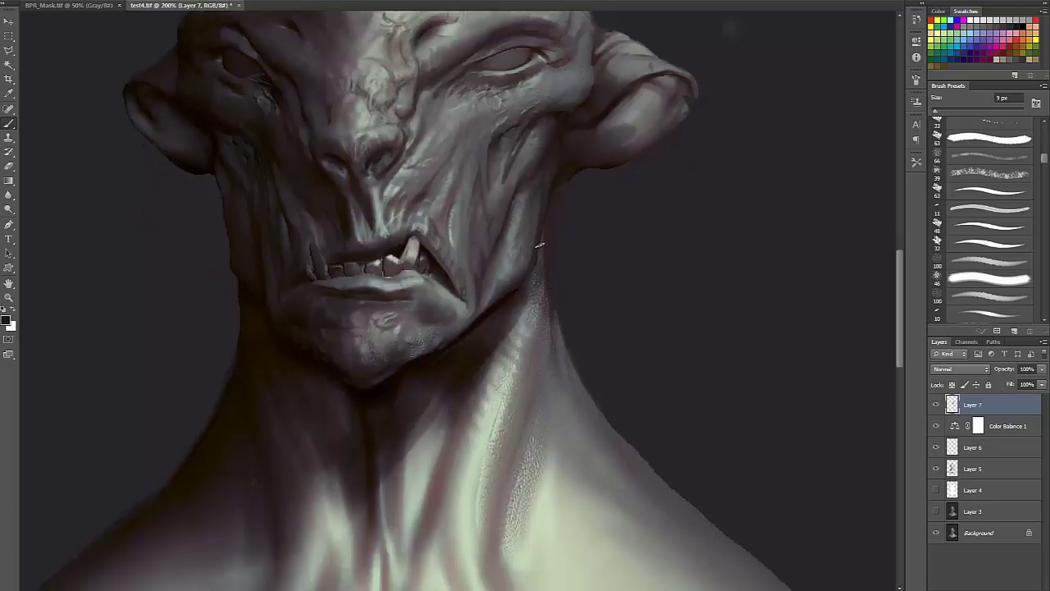
pyautogui.moveTo(537, 244); pyautogui.dragTo(528, 275)
pyautogui.moveTo(548, 215); pyautogui.dragTo(534, 277)
# - Enlarge the brush and blend shadow over the upper neck beneath the lit side of the jaw with sampled tones
pyautogui.press(']')
pyautogui.press(']')
pyautogui.press(']')
pyautogui.press(']')
pyautogui.press(']')
pyautogui.press(']')
pyautogui.press(']')
pyautogui.press(']')
pyautogui.moveTo(523, 334)
pyautogui.mouseDown()
pyautogui.moveTo(531, 280)
pyautogui.moveTo(520, 334)
pyautogui.mouseUp()
pyautogui.keyDown('alt'); pyautogui.click(520, 334); pyautogui.keyUp('alt')
pyautogui.keyDown('alt'); pyautogui.click(534, 294); pyautogui.keyUp('alt')
pyautogui.moveTo(534, 296); pyautogui.dragTo(532, 315)
pyautogui.moveTo(453, 359); pyautogui.dragTo(458, 375)
# - Reduce the brush to 10 px and darken the crease below the lower lip up to the lit mouth corner
pyautogui.press('[')
pyautogui.press('[')
pyautogui.press('[')
pyautogui.press('[')
pyautogui.press('[')
pyautogui.press('[')
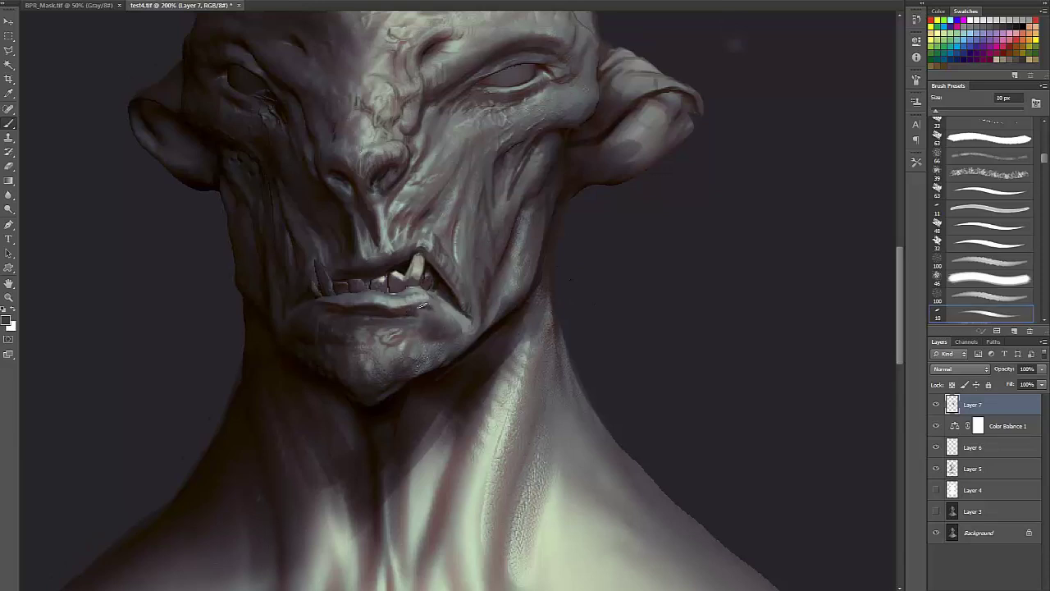
pyautogui.moveTo(407, 313)
pyautogui.mouseDown()
pyautogui.moveTo(433, 325)
pyautogui.moveTo(469, 319)
pyautogui.mouseUp()
pyautogui.moveTo(462, 315); pyautogui.dragTo(436, 297)
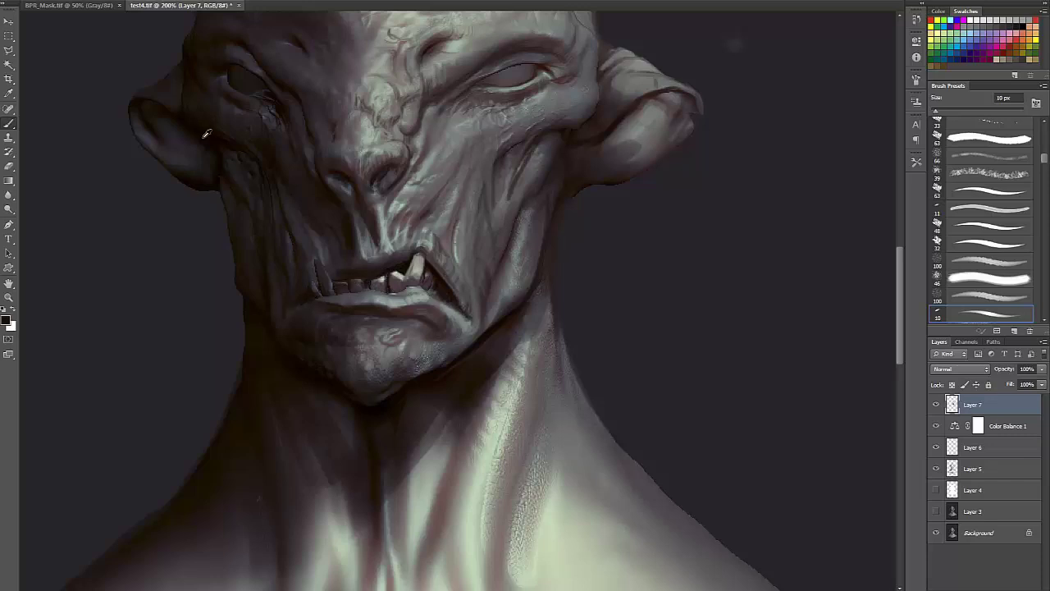
# - Define the lower lip edge on the shadowed side of the mouth with sampled tones
pyautogui.keyDown('alt'); pyautogui.click(332, 306); pyautogui.keyUp('alt')
pyautogui.moveTo(320, 303)
pyautogui.mouseDown()
pyautogui.moveTo(299, 318)
pyautogui.moveTo(434, 312)
pyautogui.moveTo(406, 292)
pyautogui.moveTo(425, 290)
pyautogui.moveTo(407, 277)
pyautogui.moveTo(423, 274)
pyautogui.moveTo(420, 286)
pyautogui.moveTo(433, 288)
pyautogui.moveTo(380, 276)
pyautogui.mouseUp()
pyautogui.keyDown('alt'); pyautogui.click(327, 306); pyautogui.keyUp('alt')
pyautogui.keyDown('alt'); pyautogui.click(457, 307); pyautogui.keyUp('alt')
# - Reduce the brush to 5 px and repaint the lower teeth and dark gaps around the tusk with sampled tones
pyautogui.press('[')
pyautogui.press('[')
pyautogui.press('[')
pyautogui.press('[')
pyautogui.press('[')
pyautogui.keyDown('alt'); pyautogui.click(394, 290); pyautogui.keyUp('alt')
pyautogui.keyDown('alt'); pyautogui.click(417, 289); pyautogui.keyUp('alt')
pyautogui.keyDown('alt'); pyautogui.click(410, 284); pyautogui.keyUp('alt')
pyautogui.keyDown('alt'); pyautogui.click(402, 269); pyautogui.keyUp('alt')
pyautogui.keyDown('alt'); pyautogui.click(416, 279); pyautogui.keyUp('alt')
pyautogui.keyDown('alt'); pyautogui.click(420, 276); pyautogui.keyUp('alt')
pyautogui.keyDown('alt'); pyautogui.click(419, 270); pyautogui.keyUp('alt')
pyautogui.keyDown('alt'); pyautogui.click(435, 278); pyautogui.keyUp('alt')
pyautogui.keyDown('alt'); pyautogui.click(404, 268); pyautogui.keyUp('alt')
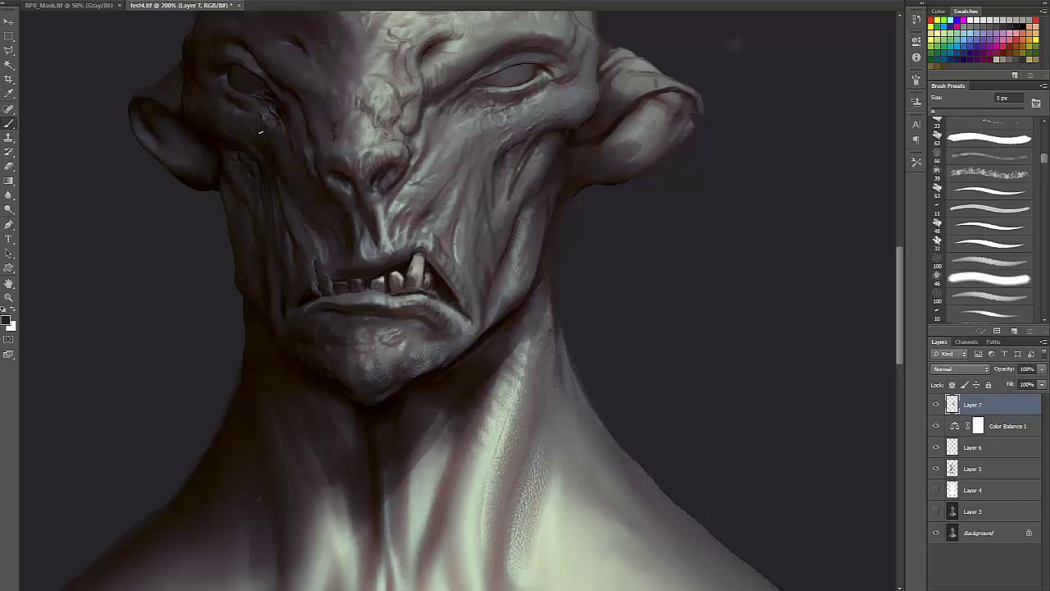
# - Flip the canvas horizontally and touch up the area around the nose and mouth with sampled dark tones
pyautogui.keyDown('alt'); pyautogui.click(201, 187); pyautogui.keyUp('alt')
pyautogui.hotkey('ctrl', 'shift', 'h')
pyautogui.moveTo(468, 200)
pyautogui.mouseDown()
pyautogui.moveTo(453, 259)
pyautogui.moveTo(450, 223)
pyautogui.mouseUp()
pyautogui.keyDown('alt'); pyautogui.click(450, 256); pyautogui.keyUp('alt')
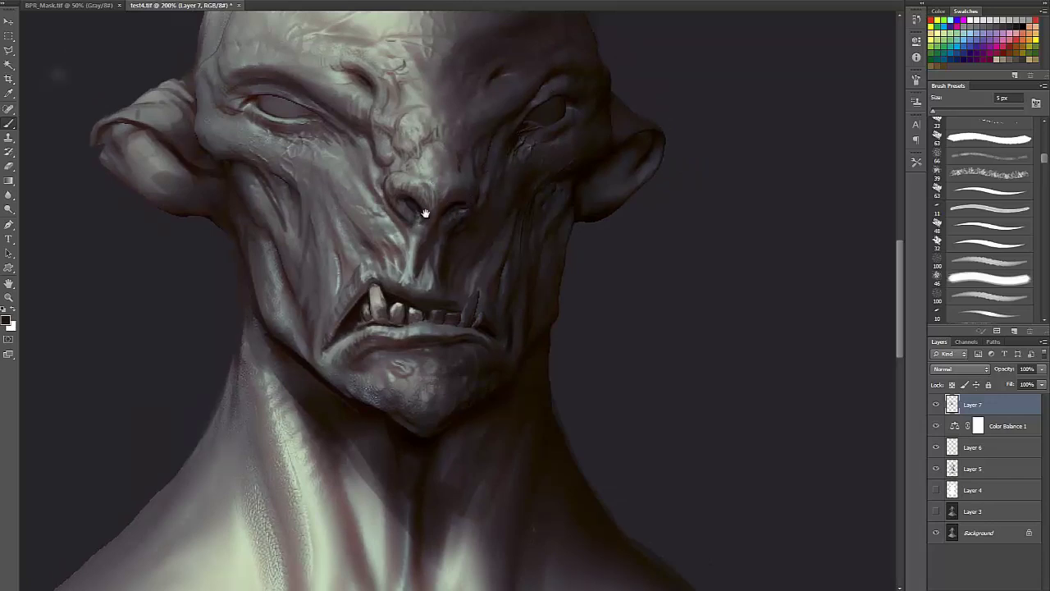
pyautogui.moveTo(425, 213); pyautogui.dragTo(512, 299)
pyautogui.keyDown('alt'); pyautogui.click(473, 102); pyautogui.keyUp('alt')
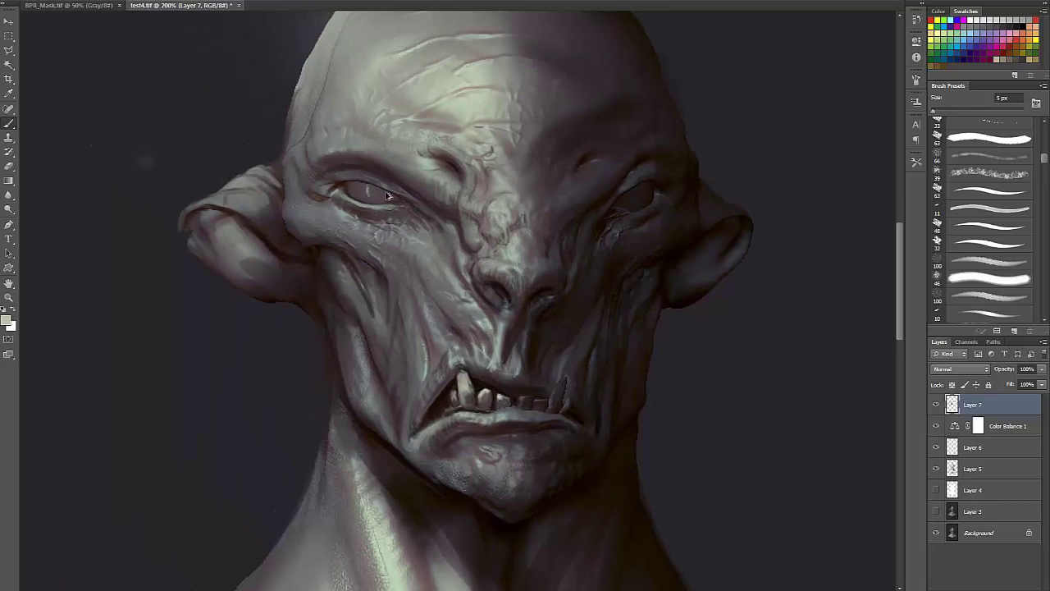
pyautogui.moveTo(380, 193); pyautogui.dragTo(383, 195)
pyautogui.hotkey('ctrl', '-')
pyautogui.hotkey('ctrl', '-')
pyautogui.hotkey('ctrl', '-')
pyautogui.hotkey('ctrl', '+')
pyautogui.hotkey('ctrl', '+')
pyautogui.hotkey('ctrl', '+')
pyautogui.hotkey('ctrl', 'alt', 'z')
pyautogui.hotkey('ctrl', 'alt', 'z')
# - Darken the cheek folds beside the lit mouth corner with sampled tones
pyautogui.moveTo(381, 328)
pyautogui.mouseDown()
pyautogui.moveTo(381, 295)
pyautogui.moveTo(393, 321)
pyautogui.mouseUp()
pyautogui.keyDown('alt'); pyautogui.click(361, 316); pyautogui.keyUp('alt')
pyautogui.keyDown('alt'); pyautogui.click(356, 294); pyautogui.keyUp('alt')
pyautogui.keyDown('alt'); pyautogui.click(372, 294); pyautogui.keyUp('alt')
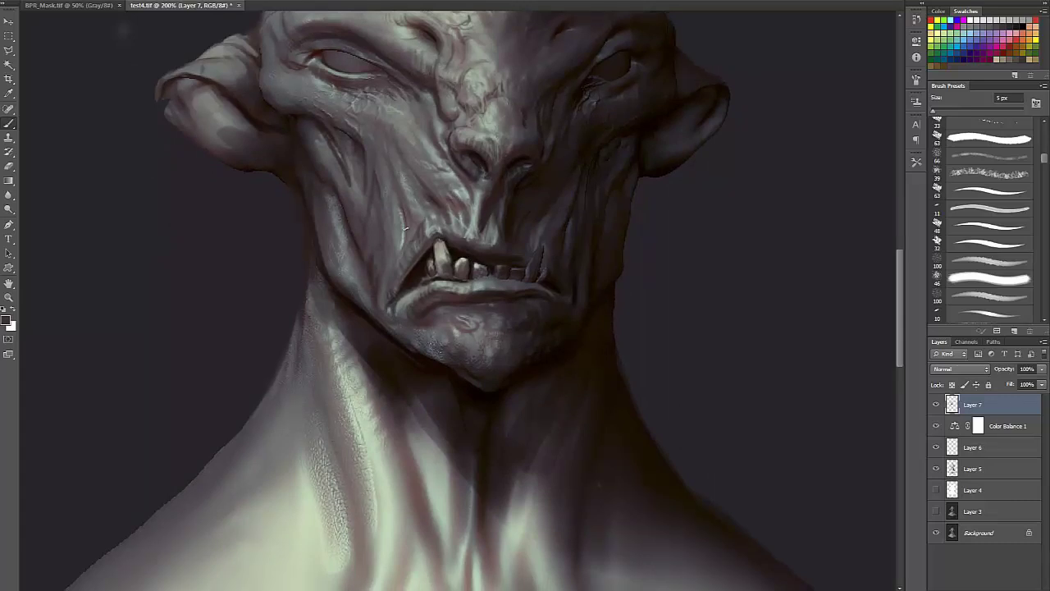
pyautogui.moveTo(413, 214); pyautogui.dragTo(407, 252)
# - Compare the whole bust with and without the Layer 7 paintover
pyautogui.hotkey('ctrl', '-')
pyautogui.click(938, 406)
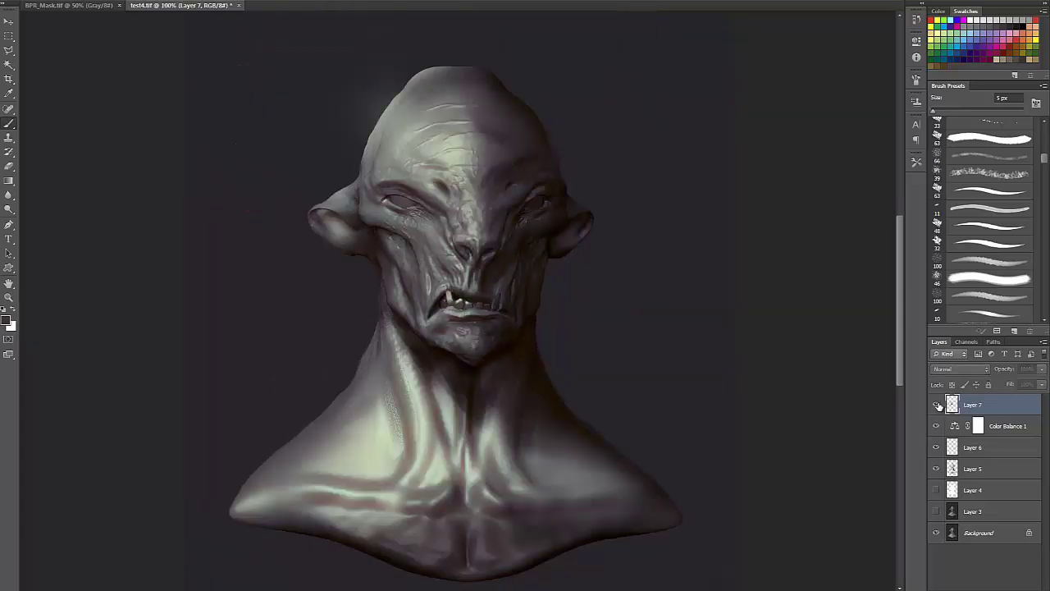
pyautogui.click(937, 404)
# - Enlarge the brush to 45 px and paint the dark background color over the skull's top edge to reshape the silhouette
pyautogui.press(']')
pyautogui.press(']')
pyautogui.press(']')
pyautogui.press(']')
pyautogui.press(']')
pyautogui.press(']')
pyautogui.press(']')
pyautogui.press(']')
pyautogui.press(']')
pyautogui.press(']')
pyautogui.press(']')
pyautogui.press(']')
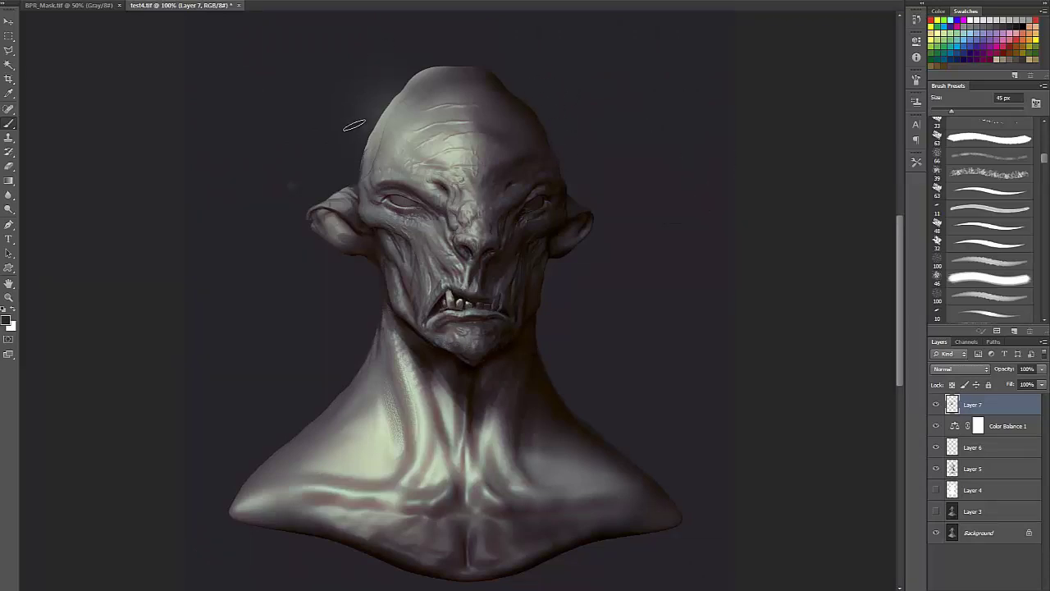
pyautogui.moveTo(389, 92)
pyautogui.mouseDown()
pyautogui.moveTo(428, 73)
pyautogui.moveTo(502, 74)
pyautogui.mouseUp()
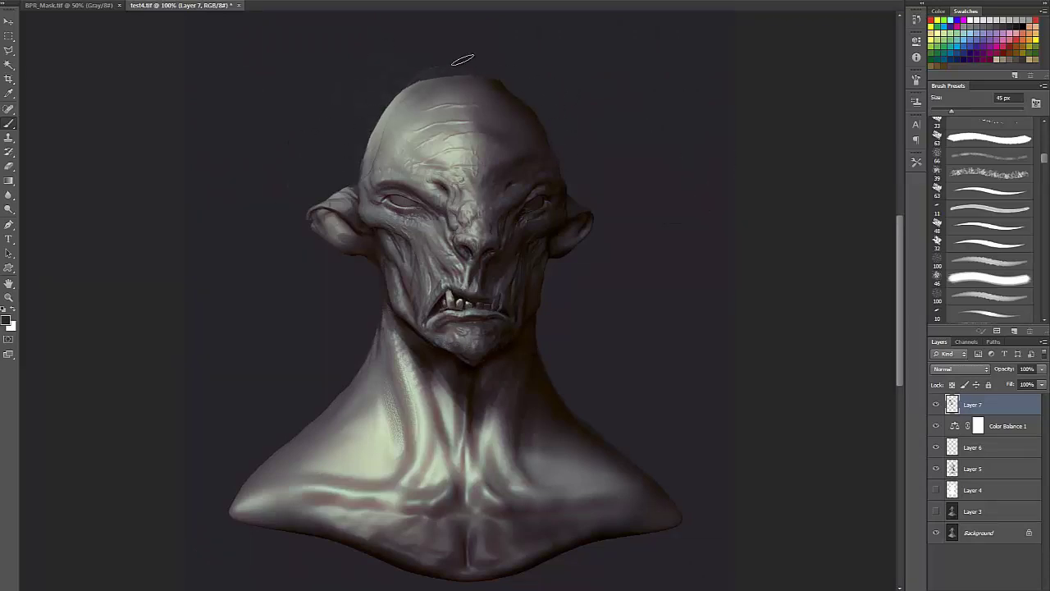
# - Try repainting the upper edge of the skull with sampled tones, and undo the strokes
pyautogui.moveTo(383, 110)
pyautogui.mouseDown()
pyautogui.moveTo(362, 161)
pyautogui.moveTo(399, 98)
pyautogui.moveTo(517, 96)
pyautogui.mouseUp()
pyautogui.hotkey('ctrl', 'alt', 'z')
pyautogui.hotkey('ctrl', 'alt', 'z')
pyautogui.keyDown('alt'); pyautogui.click(400, 102); pyautogui.keyUp('alt')
pyautogui.moveTo(420, 82)
pyautogui.mouseDown()
pyautogui.moveTo(406, 97)
pyautogui.moveTo(447, 78)
pyautogui.mouseUp()
pyautogui.hotkey('ctrl', 'alt', 'z')
pyautogui.hotkey('ctrl', 'alt', 'z')
pyautogui.keyDown('alt'); pyautogui.click(363, 185); pyautogui.keyUp('alt')
pyautogui.moveTo(365, 168); pyautogui.dragTo(404, 97)
pyautogui.hotkey('ctrl', 'alt', 'z')
# - Reduce the brush size to 20 px
pyautogui.press('[')
pyautogui.press('[')
pyautogui.press('[')
pyautogui.press('[')
pyautogui.press('[')
# - Try sketching dark hair strokes over the skull directly on Layer 7, and undo them
pyautogui.moveTo(462, 59); pyautogui.dragTo(449, 110)
pyautogui.moveTo(379, 170)
pyautogui.mouseDown()
pyautogui.moveTo(453, 103)
pyautogui.moveTo(489, 106)
pyautogui.mouseUp()
pyautogui.moveTo(355, 204); pyautogui.dragTo(407, 133)
pyautogui.moveTo(376, 171)
pyautogui.mouseDown()
pyautogui.moveTo(430, 122)
pyautogui.moveTo(535, 108)
pyautogui.mouseUp()
pyautogui.moveTo(535, 108); pyautogui.dragTo(545, 168)
pyautogui.moveTo(437, 147); pyautogui.dragTo(469, 120)
pyautogui.moveTo(479, 121); pyautogui.dragTo(512, 112)
pyautogui.hotkey('ctrl', 'alt', 'z')
pyautogui.hotkey('ctrl', 'alt', 'z')
pyautogui.hotkey('ctrl', 'alt', 'z')
pyautogui.hotkey('ctrl', 'alt', 'z')
pyautogui.hotkey('ctrl', 'alt', 'z')
pyautogui.hotkey('ctrl', 'alt', 'z')
pyautogui.hotkey('ctrl', 'alt', 'z')
pyautogui.hotkey('ctrl', 'alt', 'z')
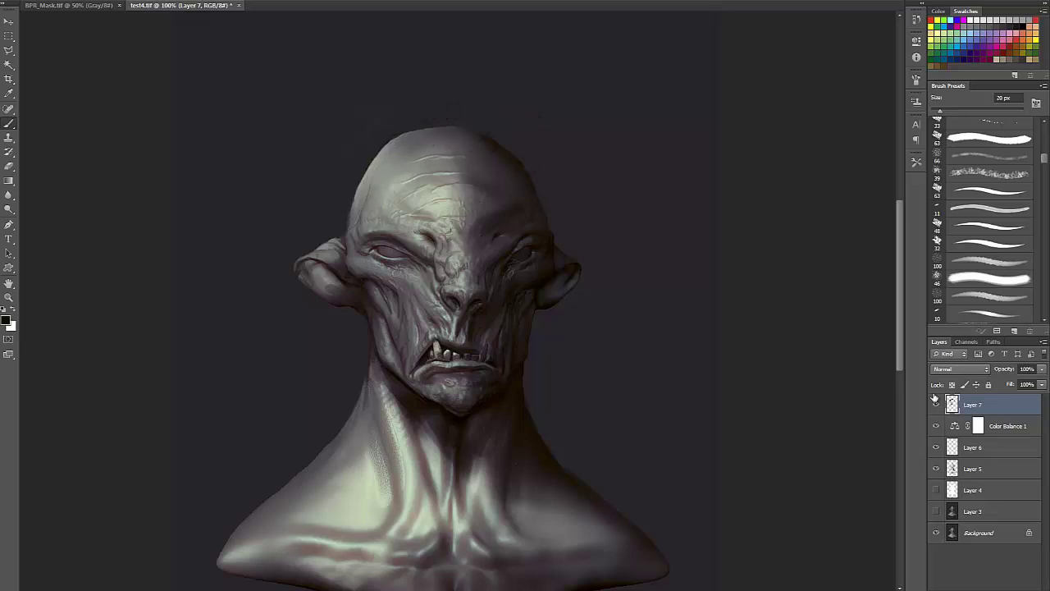
# - Add a new layer and sketch long black hair strands along both sides of the head down to the shoulders
pyautogui.click(1015, 589)
pyautogui.moveTo(351, 203)
pyautogui.mouseDown()
pyautogui.moveTo(407, 104)
pyautogui.moveTo(342, 162)
pyautogui.mouseUp()
pyautogui.moveTo(349, 211); pyautogui.dragTo(359, 133)
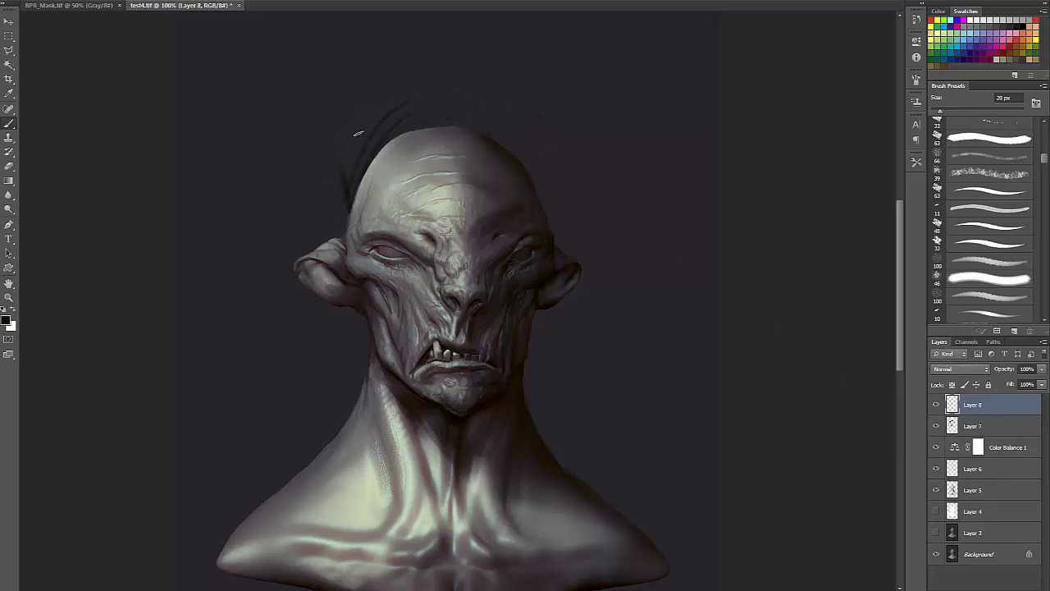
pyautogui.moveTo(344, 187); pyautogui.dragTo(347, 397)
pyautogui.moveTo(357, 233); pyautogui.dragTo(353, 493)
pyautogui.moveTo(555, 208); pyautogui.dragTo(553, 529)
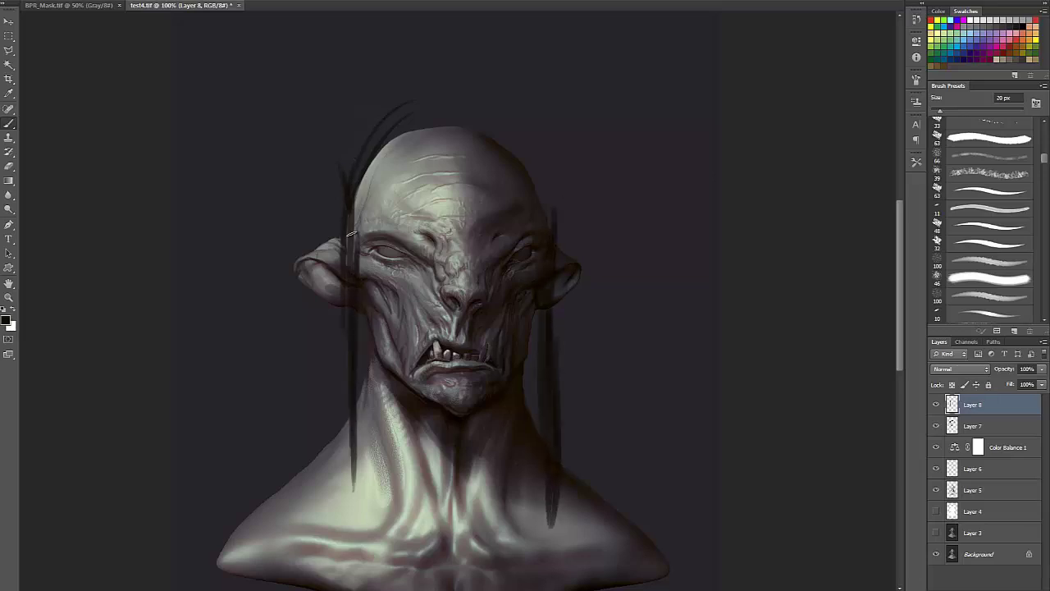
# - Paint black hair across the top of the skull and around both temples, with loose strands falling over the forehead
pyautogui.moveTo(351, 233); pyautogui.dragTo(358, 446)
pyautogui.moveTo(342, 208)
pyautogui.mouseDown()
pyautogui.moveTo(345, 301)
pyautogui.moveTo(410, 136)
pyautogui.mouseUp()
pyautogui.moveTo(359, 233); pyautogui.dragTo(408, 146)
pyautogui.moveTo(352, 228)
pyautogui.mouseDown()
pyautogui.moveTo(392, 151)
pyautogui.moveTo(436, 132)
pyautogui.mouseUp()
pyautogui.hotkey('ctrl', 'alt', 'z')
pyautogui.hotkey('ctrl', 'alt', 'z')
pyautogui.hotkey('ctrl', 'alt', 'z')
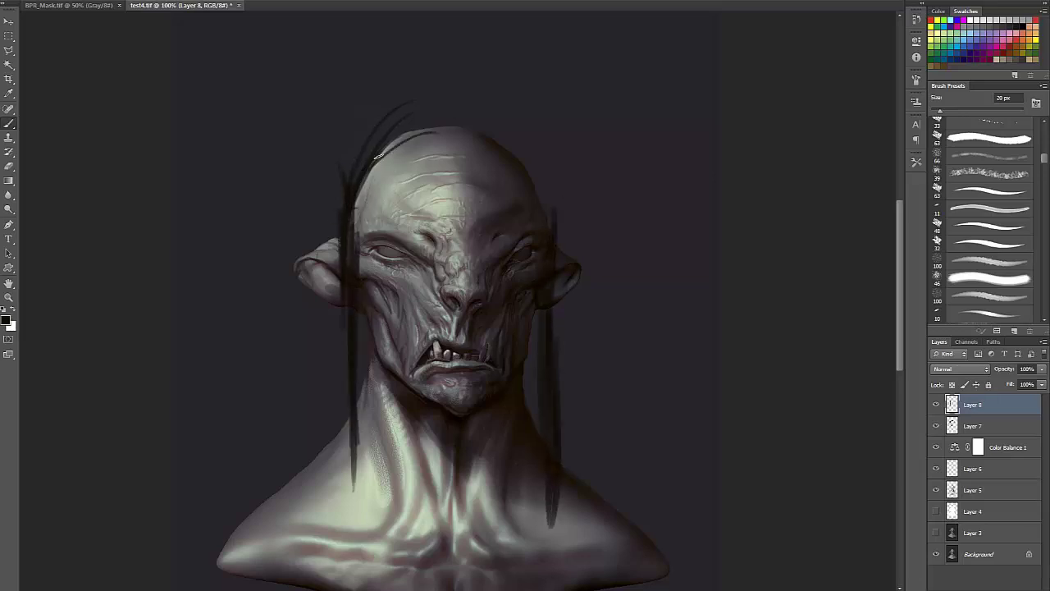
pyautogui.moveTo(379, 156); pyautogui.dragTo(471, 124)
pyautogui.moveTo(413, 132)
pyautogui.mouseDown()
pyautogui.moveTo(518, 149)
pyautogui.moveTo(553, 213)
pyautogui.mouseUp()
pyautogui.moveTo(512, 171); pyautogui.dragTo(535, 205)
pyautogui.moveTo(427, 137)
pyautogui.mouseDown()
pyautogui.moveTo(397, 207)
pyautogui.moveTo(372, 211)
pyautogui.mouseUp()
pyautogui.moveTo(392, 143)
pyautogui.mouseDown()
pyautogui.moveTo(353, 224)
pyautogui.moveTo(369, 219)
pyautogui.mouseUp()
pyautogui.moveTo(404, 137)
pyautogui.mouseDown()
pyautogui.moveTo(359, 197)
pyautogui.moveTo(455, 118)
pyautogui.moveTo(339, 235)
pyautogui.mouseUp()
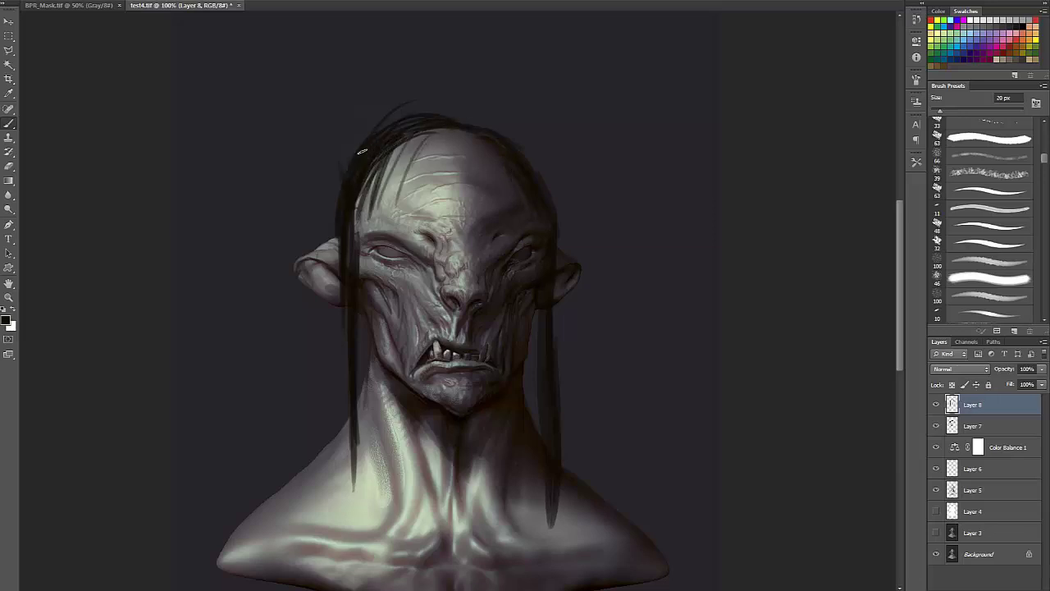
# - Add fine black strands beside the lit cheek and neck, and enlarge the brush to 35 px
pyautogui.moveTo(343, 390); pyautogui.dragTo(369, 482)
pyautogui.moveTo(357, 214); pyautogui.dragTo(358, 360)
pyautogui.moveTo(358, 316); pyautogui.dragTo(366, 375)
pyautogui.moveTo(361, 330); pyautogui.dragTo(363, 388)
pyautogui.press(']')
pyautogui.press(']')
pyautogui.press(']')
pyautogui.press(']')
pyautogui.press(']')
pyautogui.press(']')
# - Try thick black hair masses below the ears on both sides of the neck, and undo them
pyautogui.moveTo(337, 317); pyautogui.dragTo(330, 431)
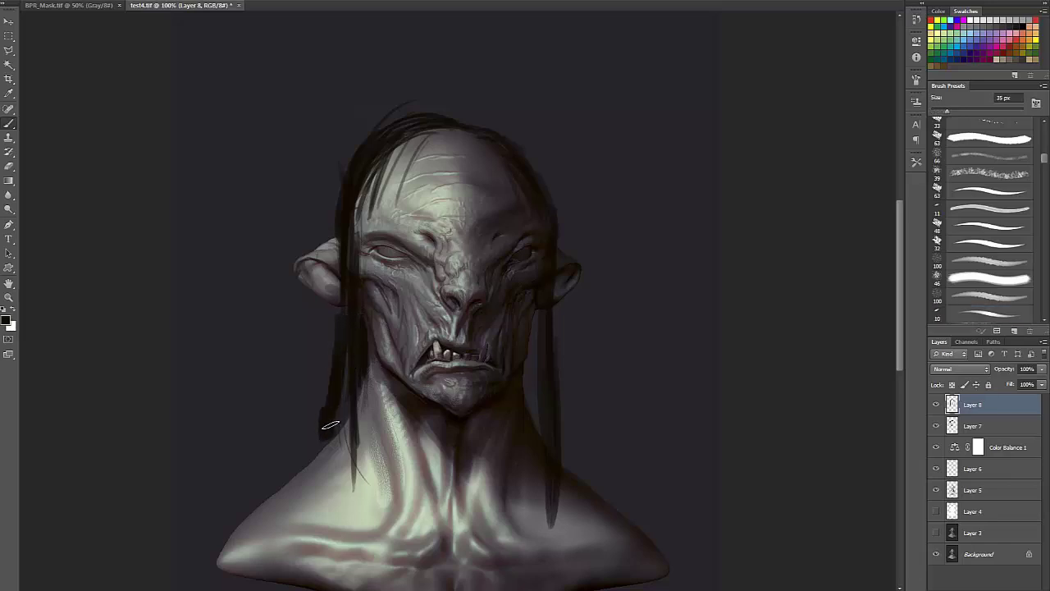
pyautogui.moveTo(345, 353); pyautogui.dragTo(340, 417)
pyautogui.moveTo(336, 314); pyautogui.dragTo(330, 431)
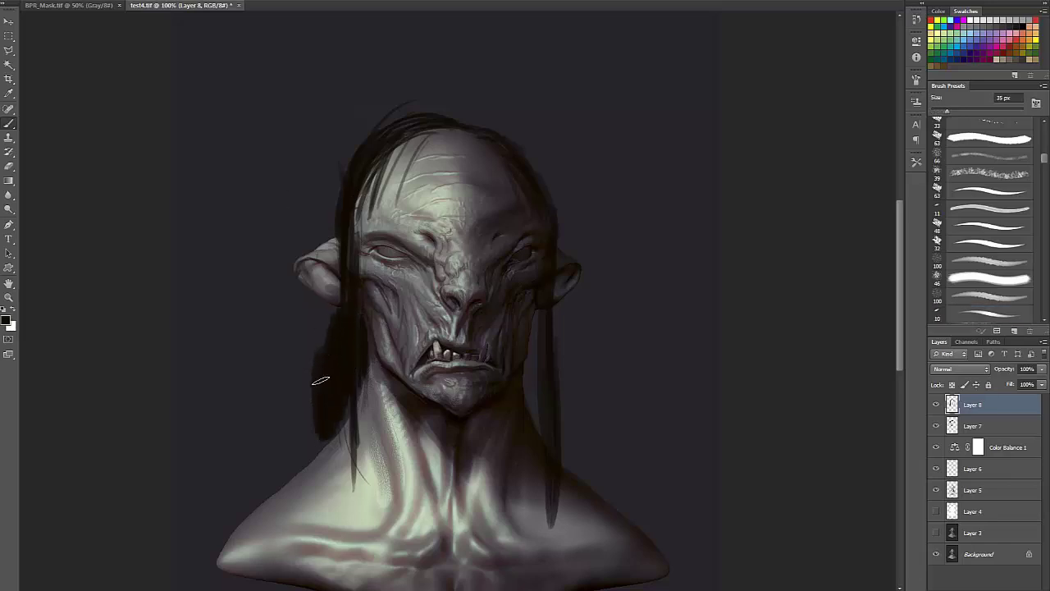
pyautogui.moveTo(322, 335); pyautogui.dragTo(308, 448)
pyautogui.moveTo(538, 314); pyautogui.dragTo(534, 425)
pyautogui.moveTo(544, 330); pyautogui.dragTo(617, 490)
pyautogui.hotkey('ctrl', 'alt', 'z')
pyautogui.hotkey('ctrl', 'alt', 'z')
pyautogui.hotkey('ctrl', 'alt', 'z')
pyautogui.hotkey('ctrl', 'alt', 'z')
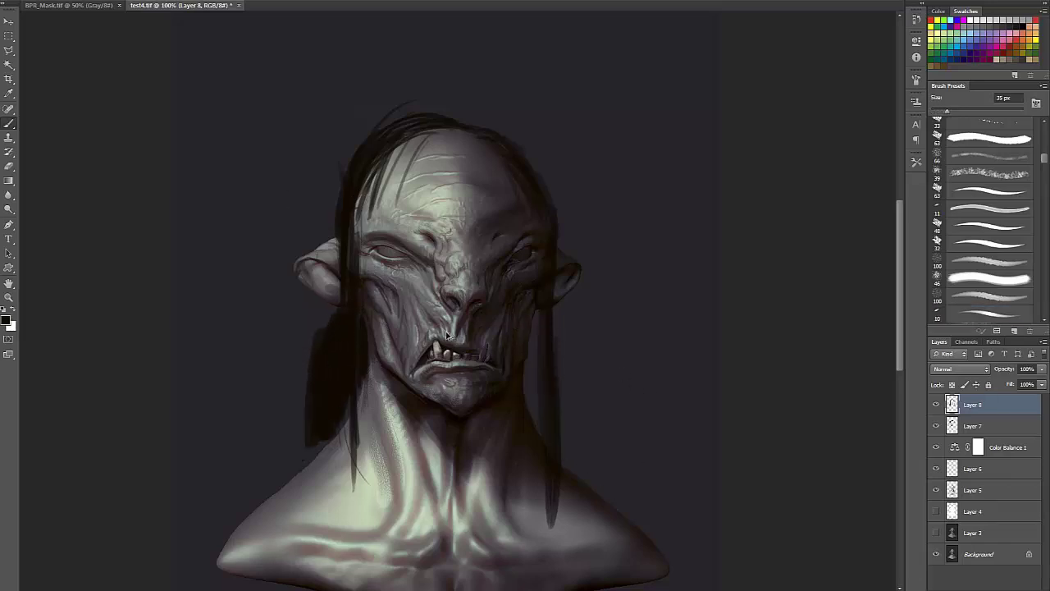
pyautogui.hotkey('ctrl', 'alt', 'z')
pyautogui.hotkey('ctrl', 'alt', 'z')
pyautogui.moveTo(346, 314); pyautogui.dragTo(258, 435)
pyautogui.hotkey('ctrl', 'alt', 'z')
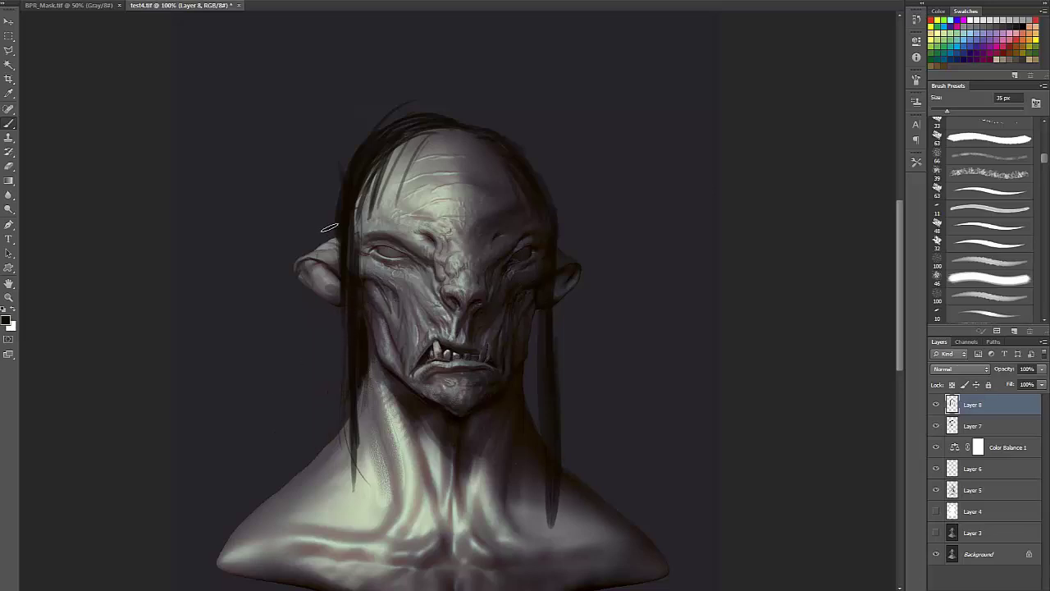
# - Try upswept hair shapes rising from the ears and crown, and undo them
pyautogui.click(330, 231)
pyautogui.moveTo(558, 241); pyautogui.dragTo(651, 102)
pyautogui.moveTo(570, 218); pyautogui.dragTo(604, 108)
pyautogui.moveTo(606, 162); pyautogui.dragTo(632, 102)
pyautogui.hotkey('ctrl', 'alt', 'z')
pyautogui.hotkey('ctrl', 'alt', 'z')
pyautogui.hotkey('ctrl', 'alt', 'z')
pyautogui.moveTo(335, 223)
pyautogui.mouseDown()
pyautogui.moveTo(317, 90)
pyautogui.moveTo(564, 102)
pyautogui.moveTo(335, 176)
pyautogui.moveTo(429, 115)
pyautogui.moveTo(545, 82)
pyautogui.moveTo(427, 33)
pyautogui.moveTo(337, 90)
pyautogui.moveTo(550, 41)
pyautogui.mouseUp()
pyautogui.hotkey('ctrl', 'alt', 'z')
pyautogui.moveTo(466, 124); pyautogui.dragTo(338, 156)
pyautogui.moveTo(335, 220)
pyautogui.mouseDown()
pyautogui.moveTo(359, 141)
pyautogui.moveTo(468, 133)
pyautogui.moveTo(456, 174)
pyautogui.moveTo(488, 111)
pyautogui.moveTo(459, 53)
pyautogui.moveTo(390, 145)
pyautogui.mouseUp()
pyautogui.hotkey('ctrl', 'alt', 'z')
pyautogui.hotkey('ctrl', 'alt', 'z')
# - Try spiky hair tufts on the crown, checking them in a flipped view and testing the eraser on the forehead lock
pyautogui.moveTo(484, 107); pyautogui.dragTo(561, 99)
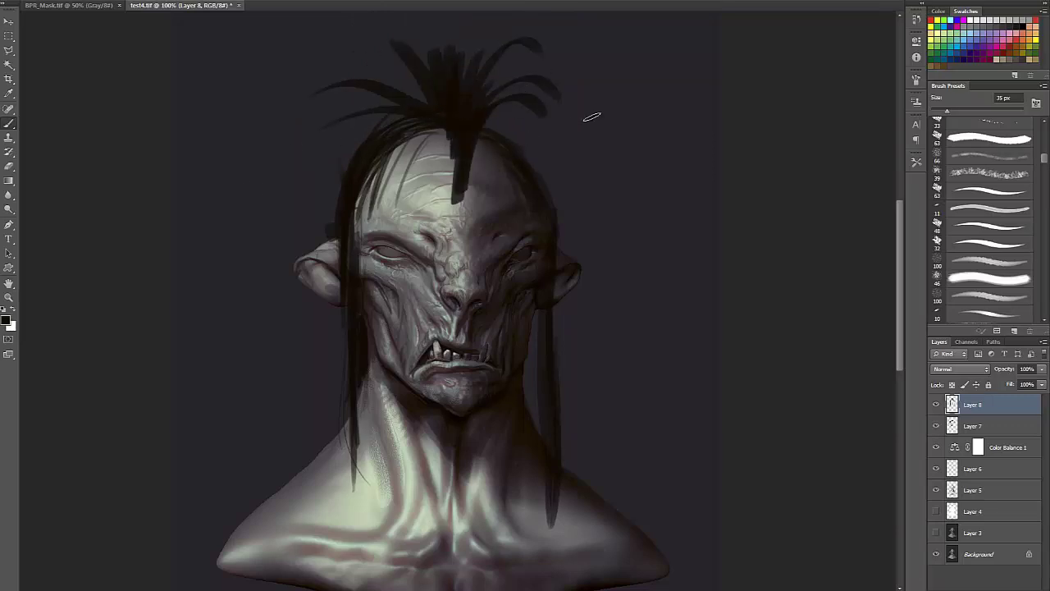
pyautogui.hotkey('ctrl', 'shift', 'h')
pyautogui.press('e')
pyautogui.moveTo(428, 156); pyautogui.dragTo(447, 198)
pyautogui.hotkey('ctrl', 'z')
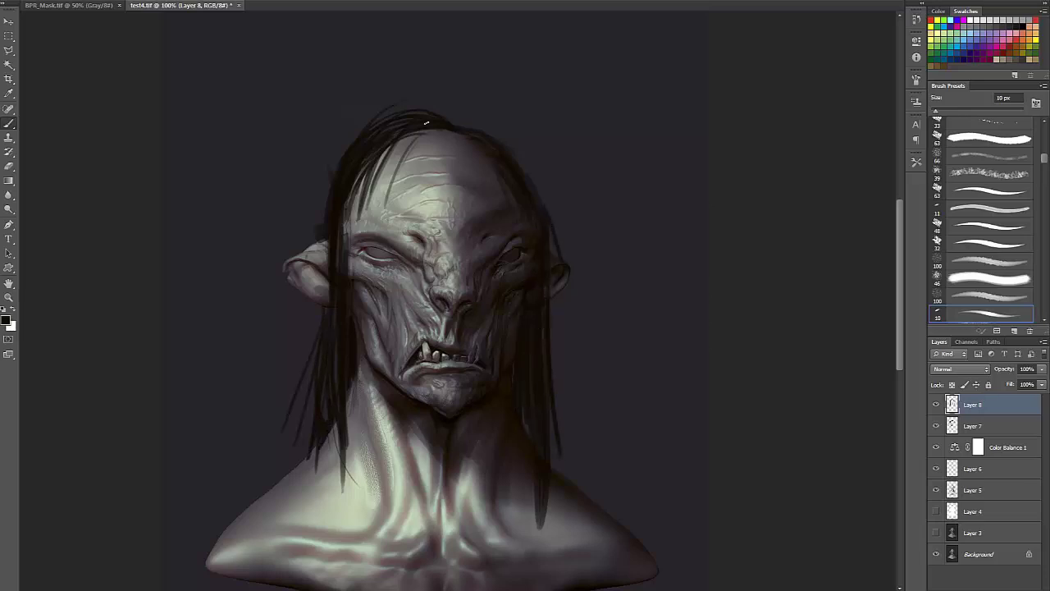
# - Trim the hair at the crown with a textured 93 px eraser and paint fine strands around the head
pyautogui.press('e')
pyautogui.rightClick(445, 69)
pyautogui.doubleClick(504, 150)
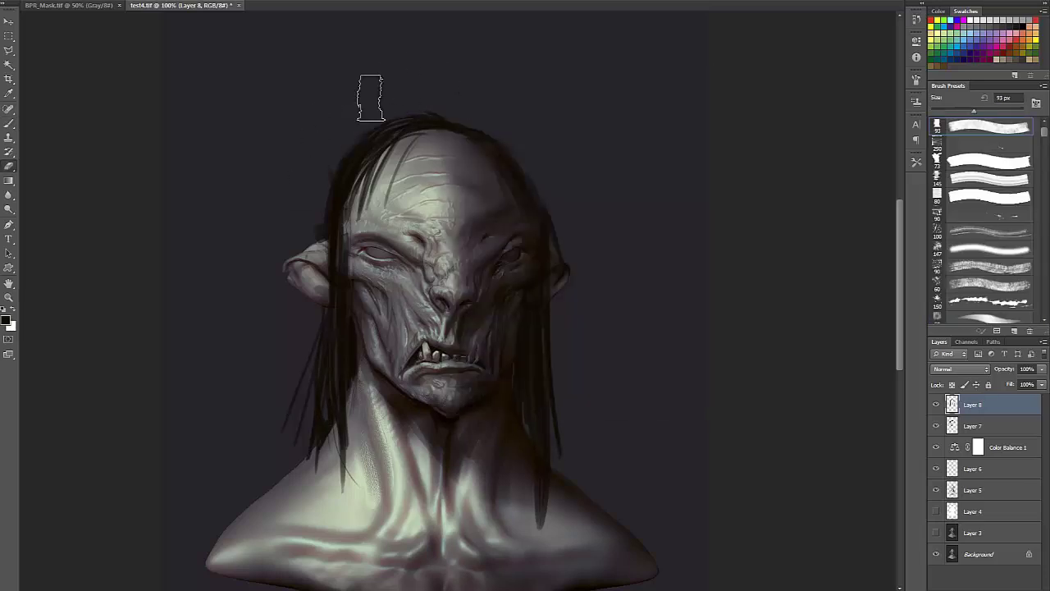
pyautogui.press('b')
pyautogui.moveTo(348, 156); pyautogui.dragTo(319, 254)
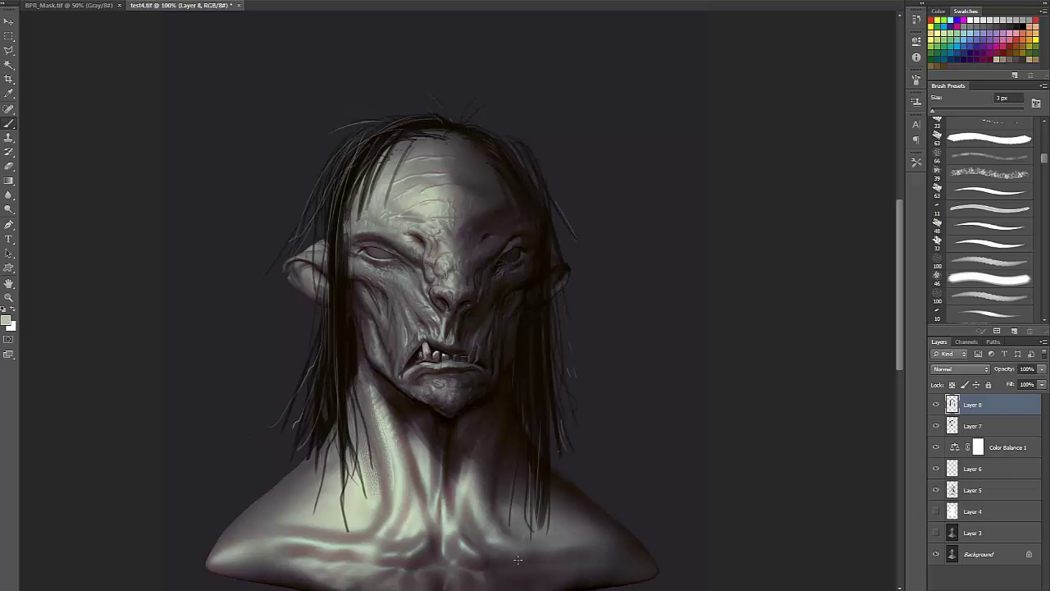
# - Stretch and reposition the hair layer with Free Transform while the canvas is flipped horizontally, and restore the canvas orientation
pyautogui.hotkey('ctrl', 'shift', 'h')
pyautogui.hotkey('ctrl', 't')
pyautogui.moveTo(457, 89); pyautogui.dragTo(457, 23)
pyautogui.moveTo(474, 147); pyautogui.dragTo(481, 227)
pyautogui.press('Return')
pyautogui.hotkey('ctrl', 'shift', 'h')
pyautogui.hotkey('ctrl', '-')
pyautogui.hotkey('ctrl', '-')
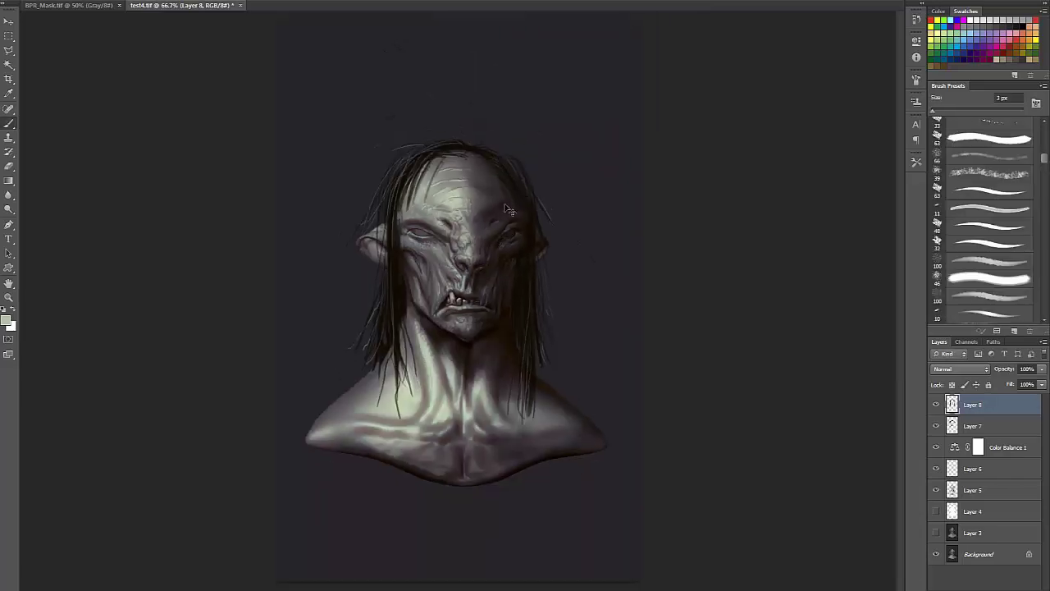
# - Try inverting the hair layer's colors and adjusting its hue and saturation, and revert it
pyautogui.hotkey('ctrl', 'i')
pyautogui.hotkey('ctrl', 'u')
pyautogui.moveTo(682, 199); pyautogui.dragTo(715, 205)
pyautogui.press('Escape')
pyautogui.hotkey('ctrl', 'z')
# - Compare the bust with and without the Layer 8 hair, and leave the hair layer hidden
pyautogui.click(936, 406)
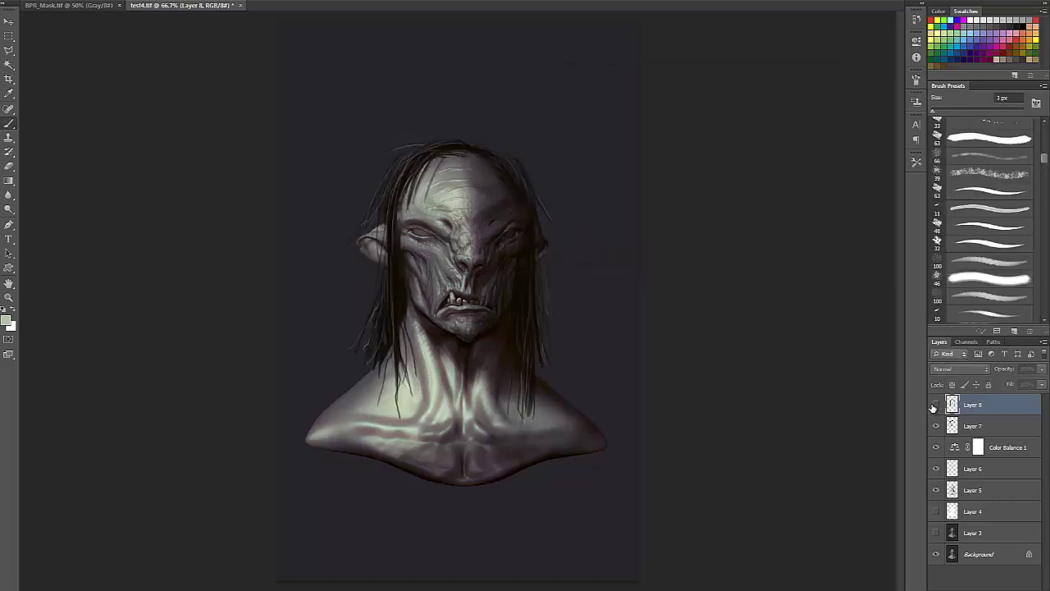
pyautogui.hotkey('ctrl', '+')
pyautogui.hotkey('ctrl', '-')
pyautogui.click(936, 405)
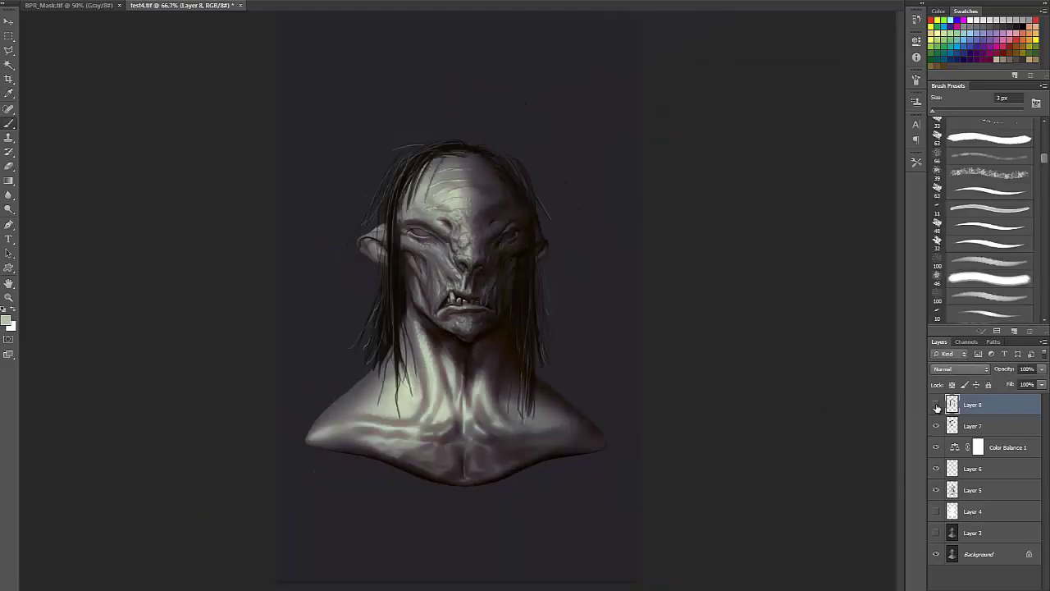
pyautogui.click(936, 405)
# - Add a new layer and paste the copied skin photo onto it
pyautogui.click(1015, 588)
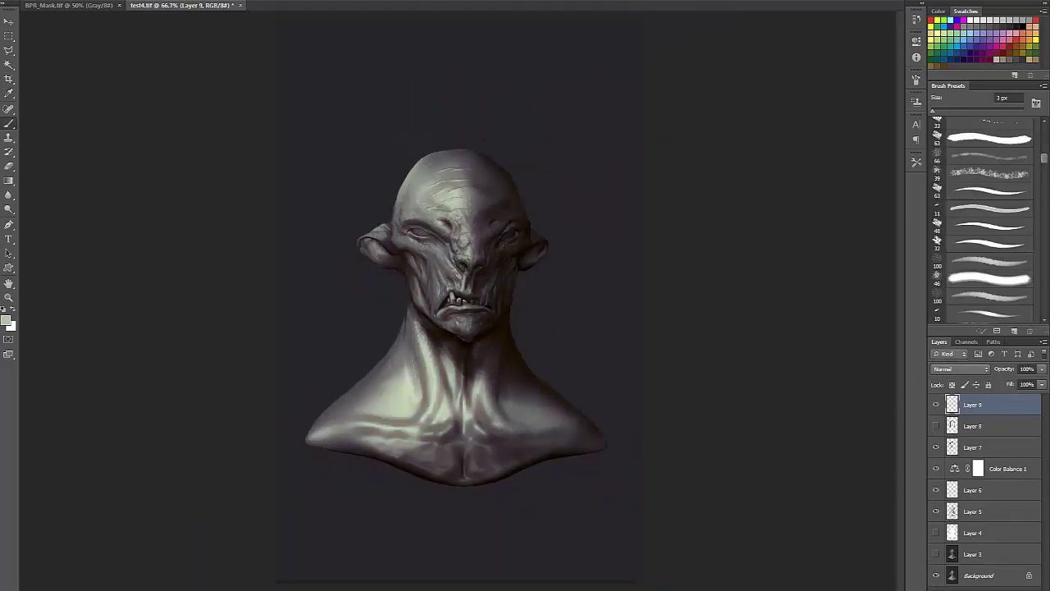
pyautogui.hotkey('ctrl', 'n')
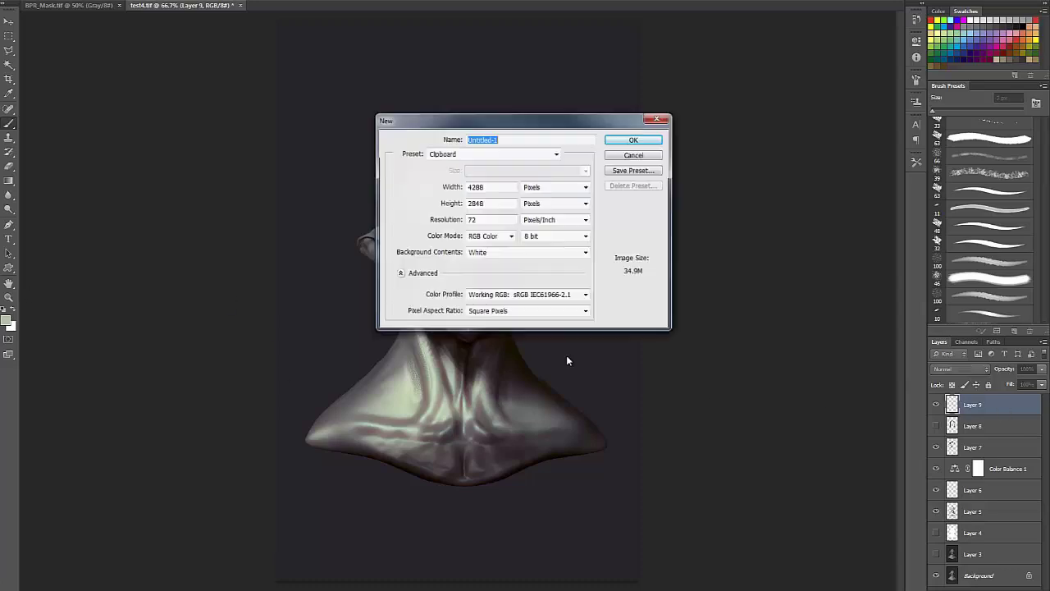
pyautogui.click(632, 155)
pyautogui.hotkey('ctrl', 'v')
# - Scale down, rotate and position the pasted skin photo over the bust with Free Transform
pyautogui.hotkey('ctrl', 't')
pyautogui.moveTo(371, 103); pyautogui.dragTo(364, 149)
pyautogui.moveTo(270, 65); pyautogui.dragTo(659, 323)
pyautogui.moveTo(706, 377); pyautogui.dragTo(308, 143)
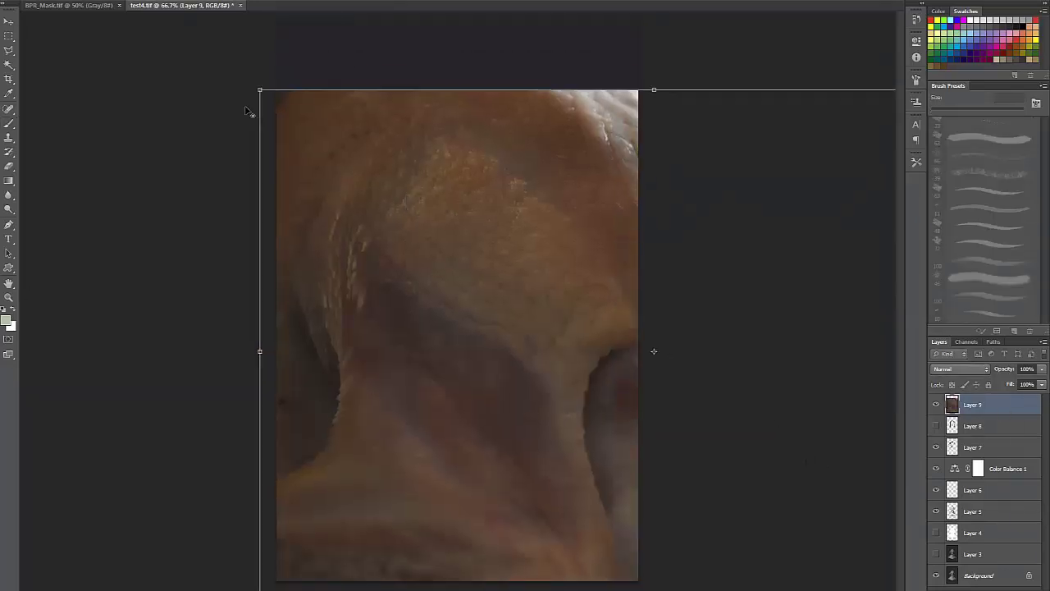
pyautogui.moveTo(261, 90); pyautogui.dragTo(424, 198)
pyautogui.moveTo(572, 375); pyautogui.dragTo(390, 303)
pyautogui.moveTo(757, 257); pyautogui.dragTo(741, 408)
pyautogui.press('Return')
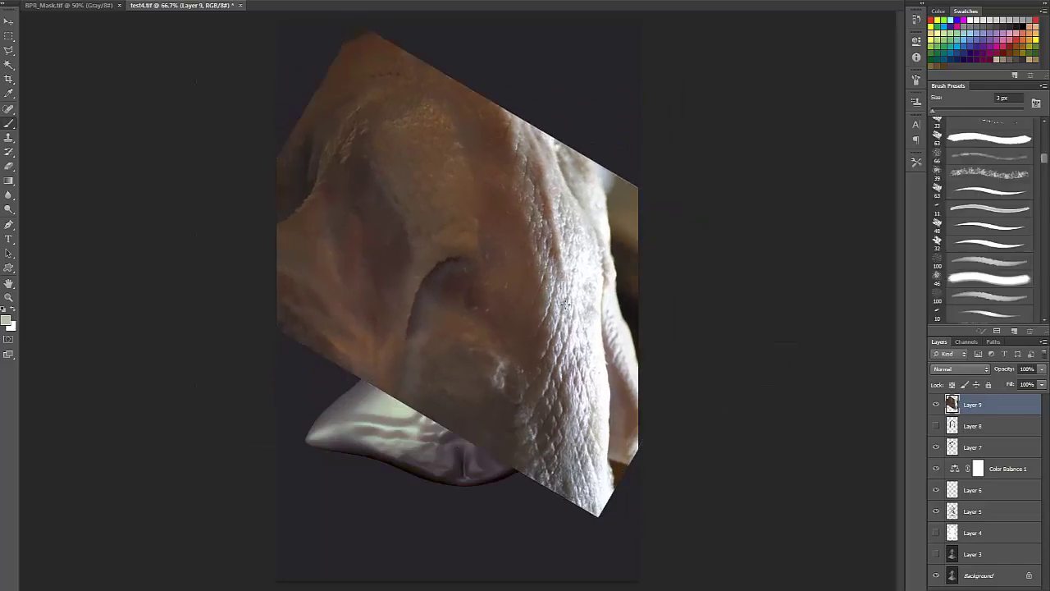
# - Flip the skin photo horizontally, rotate it slightly and shift it so the lit skin lies toward the bust's lit side
pyautogui.press('v')
pyautogui.moveTo(555, 286); pyautogui.dragTo(537, 308)
pyautogui.hotkey('ctrl', 't')
pyautogui.rightClick(491, 247)
pyautogui.click(521, 429)
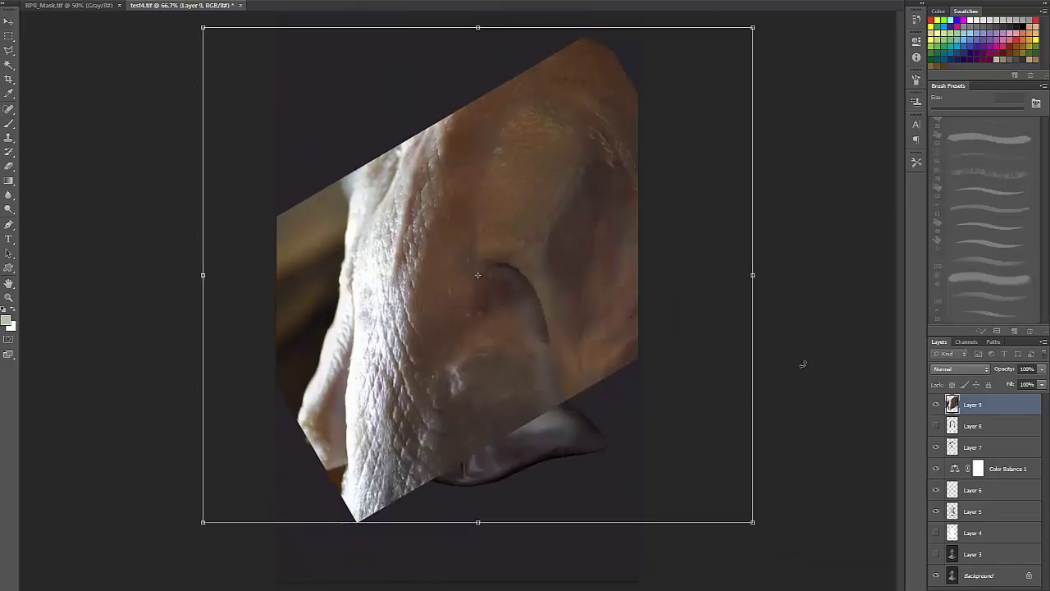
pyautogui.moveTo(801, 364); pyautogui.dragTo(810, 330)
pyautogui.moveTo(566, 316); pyautogui.dragTo(537, 316)
pyautogui.press('Return')
# - Compare the blend modes on the skin photo layer, including Color Dodge and Color Burn, and set it to Hard Light
pyautogui.click(961, 369)
pyautogui.press('Down')
pyautogui.press('Down')
pyautogui.press('Down')
pyautogui.press('Down')
pyautogui.press('Down')
pyautogui.press('Down')
pyautogui.press('Down')
pyautogui.press('Down')
pyautogui.hotkey('shift', '+')
pyautogui.hotkey('shift', '+')
pyautogui.hotkey('shift', '+')
pyautogui.hotkey('shift', '+')
pyautogui.hotkey('shift', '+')
pyautogui.hotkey('shift', '+')
pyautogui.hotkey('shift', '+')
pyautogui.hotkey('shift', '+')
pyautogui.hotkey('shift', '+')
pyautogui.hotkey('shift', '+')
pyautogui.hotkey('shift', '+')
pyautogui.hotkey('shift', '+')
pyautogui.hotkey('shift', '+')
pyautogui.hotkey('shift', '+')
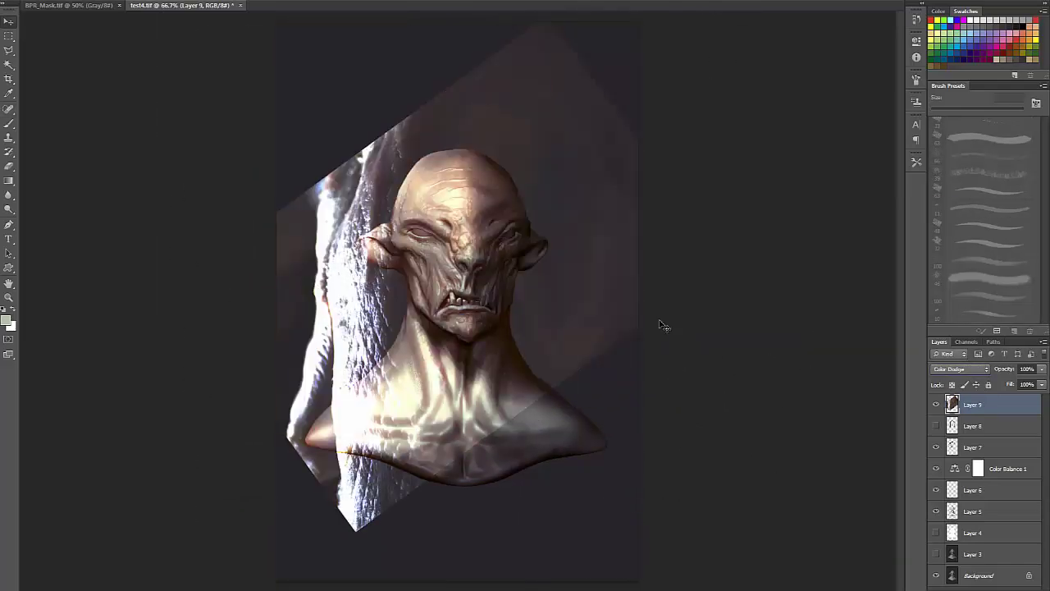
pyautogui.hotkey('shift', '+')
pyautogui.hotkey('shift', '+')
pyautogui.hotkey('shift', '+')
pyautogui.hotkey('shift', '+')
pyautogui.hotkey('shift', '+')
pyautogui.hotkey('shift', '+')
pyautogui.hotkey('shift', '+')
pyautogui.hotkey('shift', '+')
pyautogui.hotkey('shift', '+')
pyautogui.hotkey('shift', '+')
pyautogui.hotkey('shift', '+')
pyautogui.hotkey('shift', '+')
pyautogui.hotkey('shift', '+')
pyautogui.hotkey('shift', '+')
pyautogui.hotkey('shift', '+')
pyautogui.hotkey('shift', '+')
pyautogui.hotkey('shift', '+')
pyautogui.hotkey('shift', '+')
pyautogui.hotkey('shift', '+')
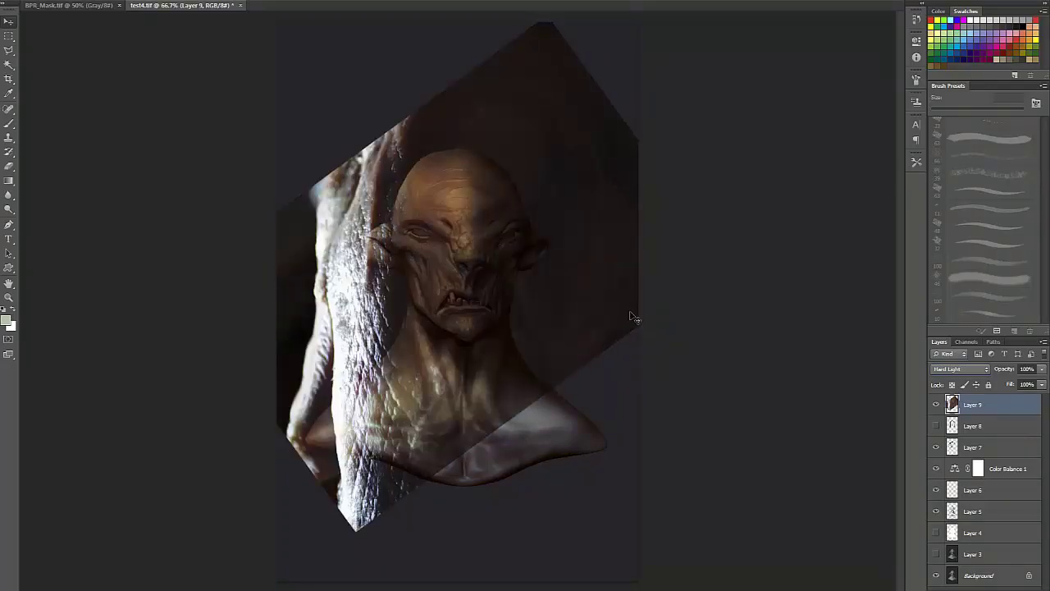
pyautogui.click(955, 372)
pyautogui.click(955, 372)
pyautogui.press('Up')
pyautogui.hotkey('shift', '-')
pyautogui.hotkey('shift', '-')
pyautogui.hotkey('shift', '-')
pyautogui.hotkey('shift', '-')
pyautogui.hotkey('shift', '-')
pyautogui.hotkey('shift', '-')
pyautogui.hotkey('shift', '-')
pyautogui.hotkey('shift', '-')
pyautogui.hotkey('shift', '-')
pyautogui.hotkey('shift', '-')
pyautogui.hotkey('shift', '-')
pyautogui.hotkey('shift', '-')
pyautogui.hotkey('shift', '-')
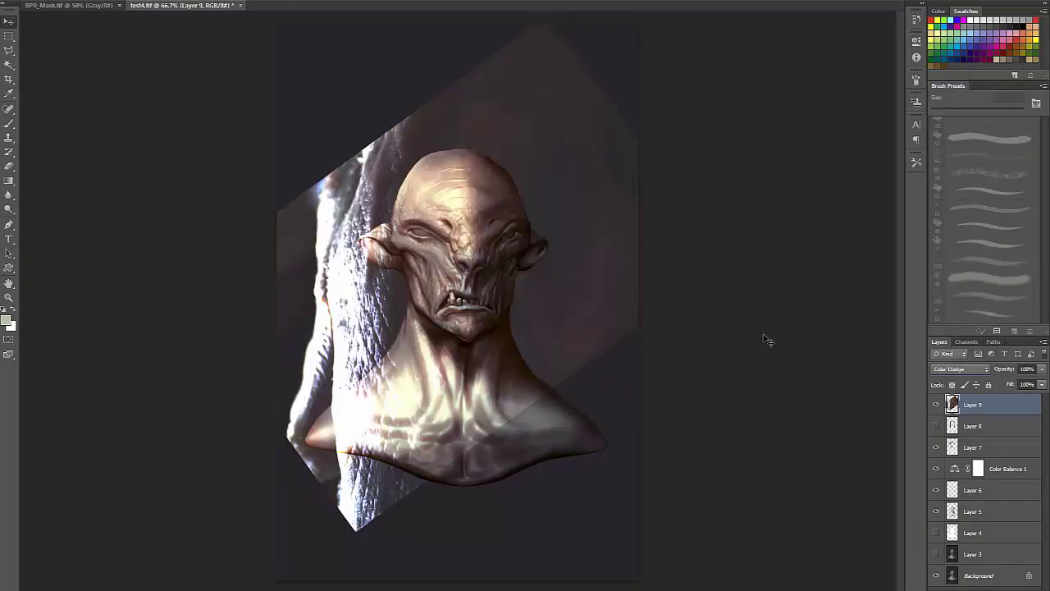
pyautogui.hotkey('shift', '+')
pyautogui.hotkey('shift', '+')
pyautogui.hotkey('shift', '+')
pyautogui.hotkey('shift', '+')
pyautogui.hotkey('shift', '+')
pyautogui.hotkey('shift', '+')
pyautogui.hotkey('shift', '+')
pyautogui.hotkey('shift', '+')
pyautogui.hotkey('shift', '+')
pyautogui.hotkey('shift', '+')
pyautogui.hotkey('shift', '+')
pyautogui.hotkey('shift', '+')
pyautogui.hotkey('shift', '+')
pyautogui.hotkey('shift', '+')
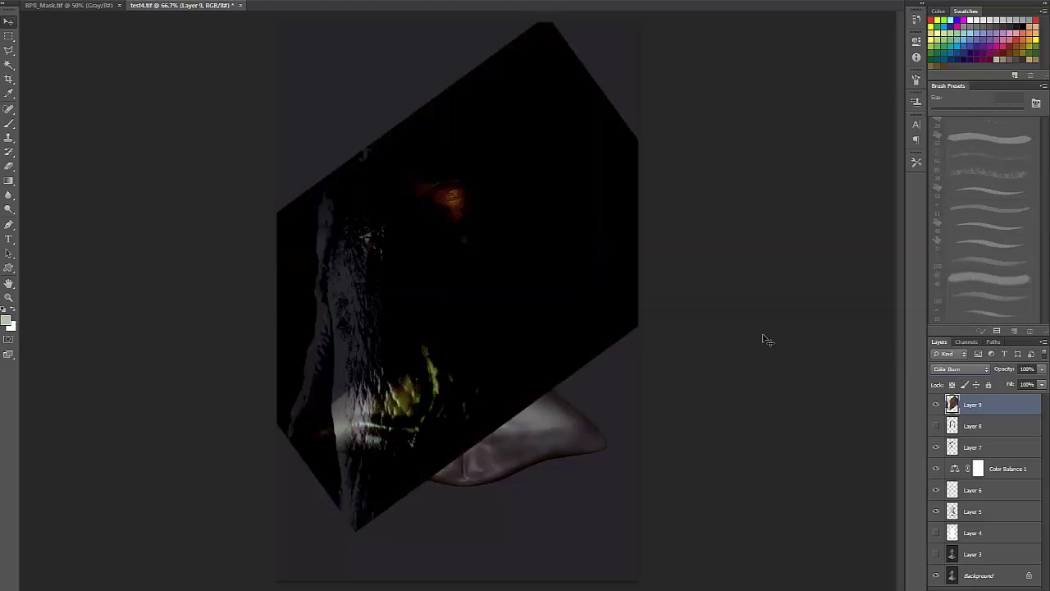
# - Scale down, rotate and position the skin photo over the alien's head with Free Transform and apply the transform
pyautogui.moveTo(568, 320); pyautogui.dragTo(473, 396)
pyautogui.hotkey('ctrl', 't')
pyautogui.moveTo(738, 551); pyautogui.dragTo(543, 326)
pyautogui.moveTo(500, 287); pyautogui.dragTo(611, 297)
pyautogui.moveTo(705, 282); pyautogui.dragTo(705, 288)
pyautogui.hotkey('ctrl', '+')
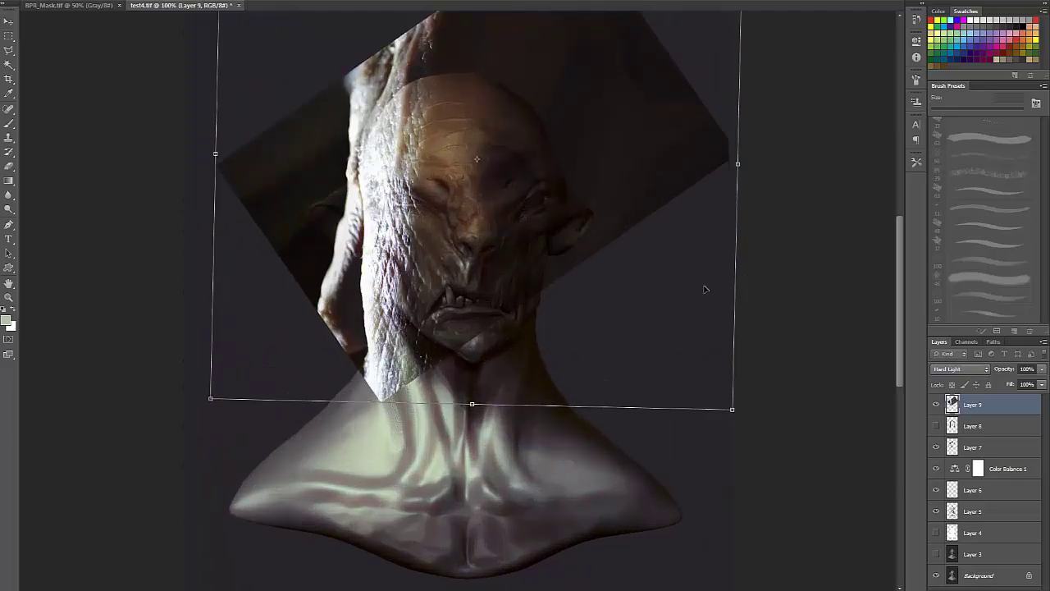
pyautogui.moveTo(711, 372); pyautogui.dragTo(708, 393)
pyautogui.moveTo(727, 431); pyautogui.dragTo(626, 331)
pyautogui.moveTo(463, 163); pyautogui.dragTo(484, 175)
pyautogui.moveTo(728, 215); pyautogui.dragTo(702, 281)
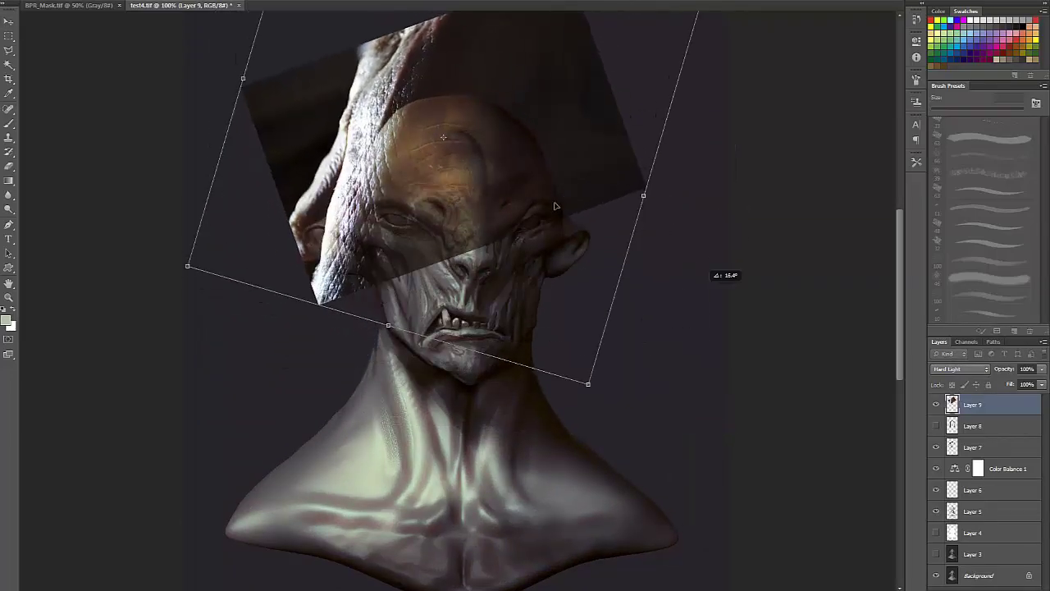
pyautogui.moveTo(484, 164); pyautogui.dragTo(492, 176)
pyautogui.press('Return')
# - Duplicate the skin photo layer, hide the duplicate as a backup, and make the original Layer 9 active
pyautogui.moveTo(467, 164); pyautogui.dragTo(509, 215)
pyautogui.hotkey('ctrl', ',')
pyautogui.hotkey('alt', '[')
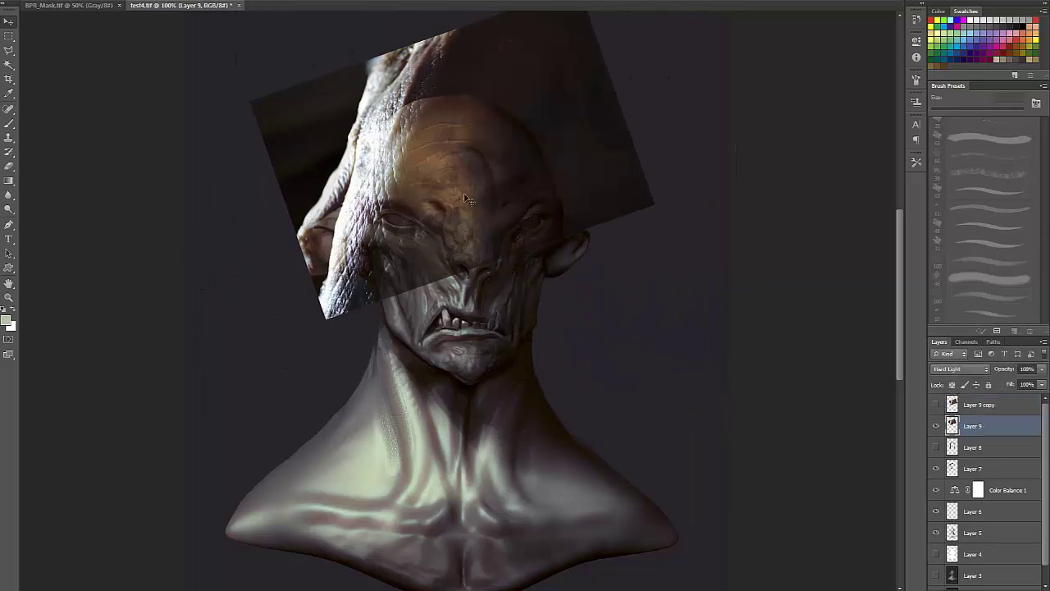
# - Warp the skin photo on Layer 9 so it wraps around the skull and lit cheek, and apply the warp
pyautogui.hotkey('ctrl', 't')
pyautogui.rightClick(429, 187)
pyautogui.click(461, 271)
pyautogui.moveTo(344, 292); pyautogui.dragTo(419, 307)
pyautogui.moveTo(405, 225); pyautogui.dragTo(407, 264)
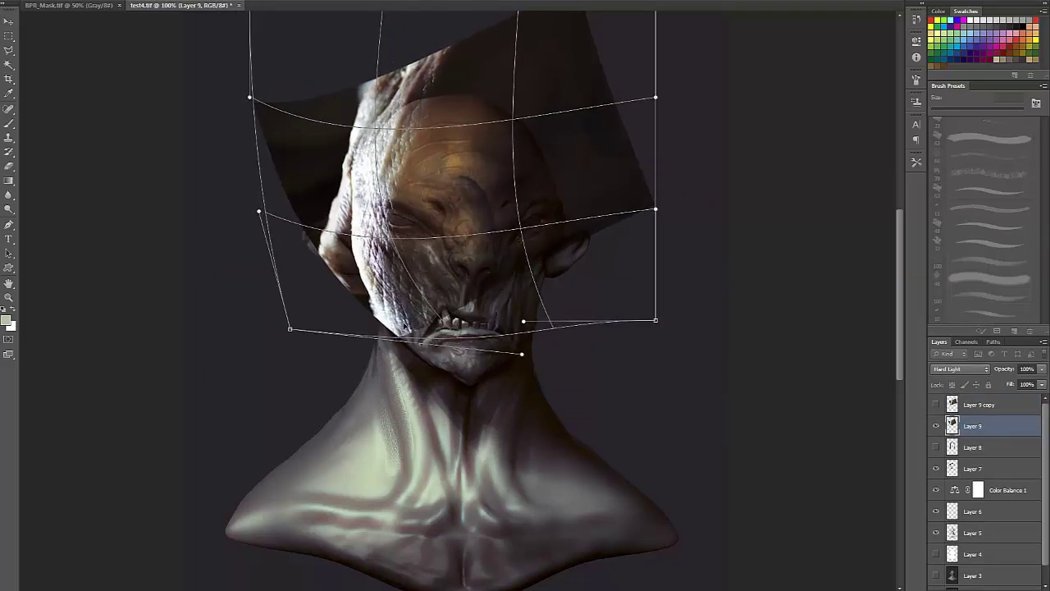
pyautogui.moveTo(523, 353); pyautogui.dragTo(524, 396)
pyautogui.moveTo(373, 209); pyautogui.dragTo(382, 205)
pyautogui.moveTo(519, 33); pyautogui.dragTo(520, 91)
pyautogui.moveTo(655, 11); pyautogui.dragTo(623, 264)
pyautogui.moveTo(519, 155); pyautogui.dragTo(678, 154)
pyautogui.moveTo(380, 91); pyautogui.dragTo(405, 89)
pyautogui.moveTo(401, 341)
pyautogui.mouseDown()
pyautogui.moveTo(393, 348)
pyautogui.moveTo(409, 331)
pyautogui.moveTo(404, 320)
pyautogui.moveTo(411, 344)
pyautogui.mouseUp()
pyautogui.moveTo(265, 211); pyautogui.dragTo(448, 179)
pyautogui.press('Return')
# - Erase the skin photo spilling past the shadowed side of the head with a soft round 100 px eraser
pyautogui.press('e')
pyautogui.rightClick(588, 252)
pyautogui.click(790, 406)
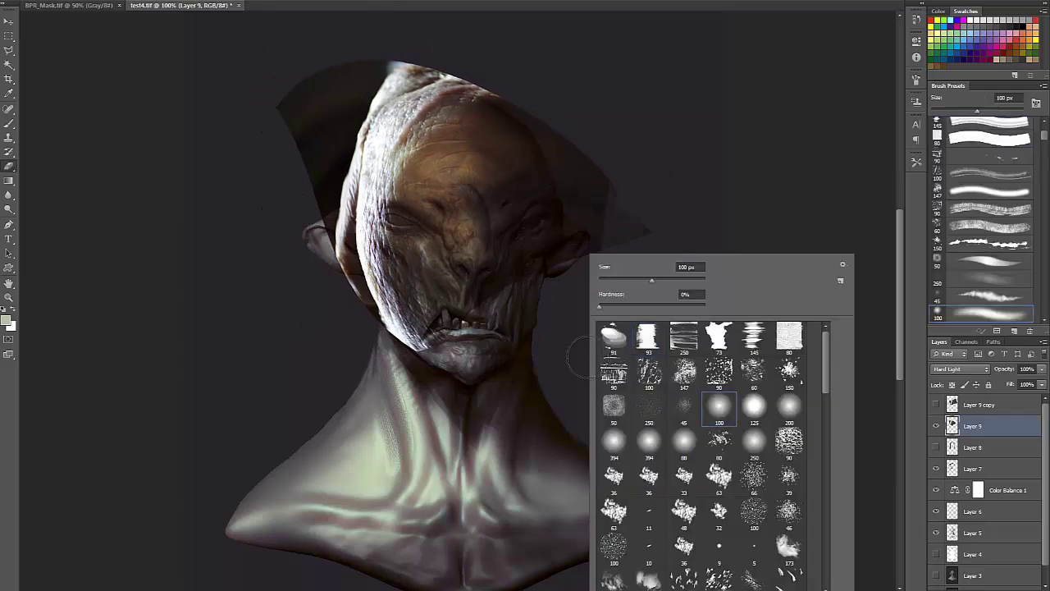
pyautogui.moveTo(585, 356)
pyautogui.mouseDown()
pyautogui.moveTo(608, 251)
pyautogui.moveTo(618, 265)
pyautogui.moveTo(633, 213)
pyautogui.moveTo(592, 252)
pyautogui.moveTo(589, 222)
pyautogui.moveTo(520, 92)
pyautogui.mouseUp()
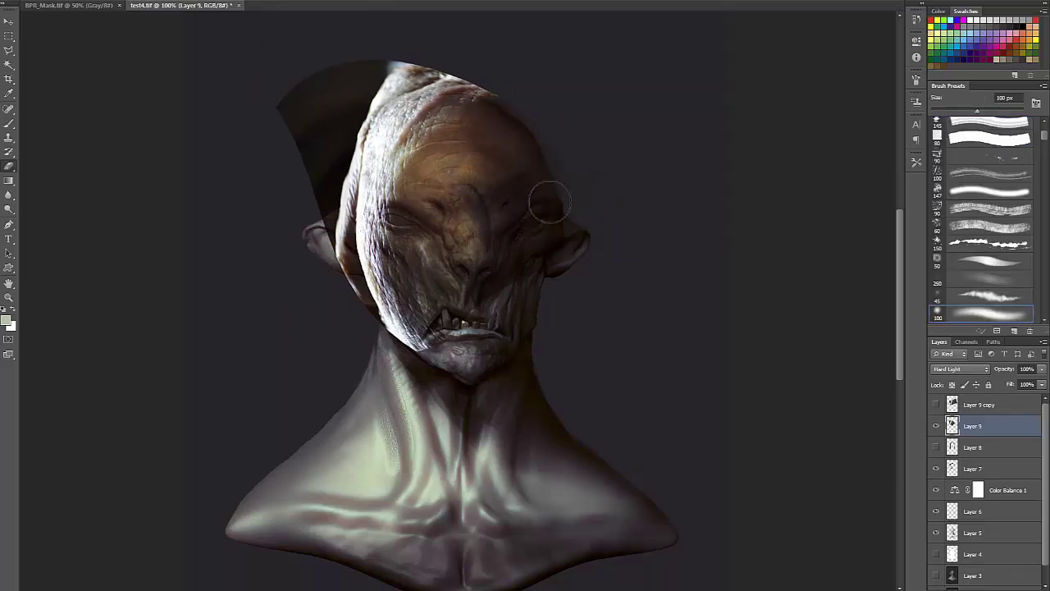
# - Set the eraser to 50 px and remove the photo from the lit-side ear, eye, cheek and around the crown
pyautogui.press(']')
pyautogui.press(']')
pyautogui.press(']')
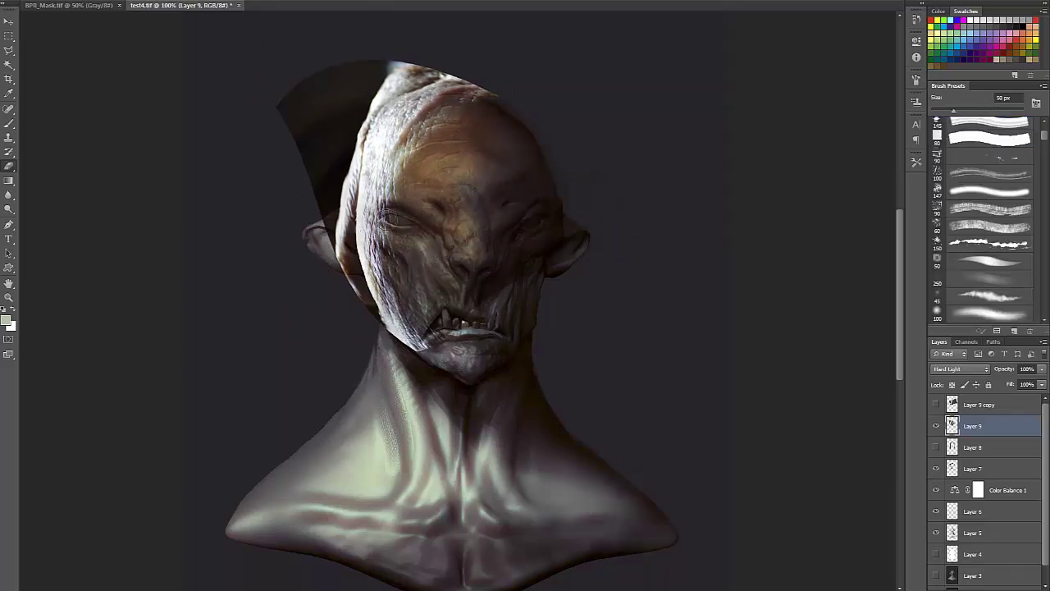
pyautogui.moveTo(323, 190); pyautogui.dragTo(330, 226)
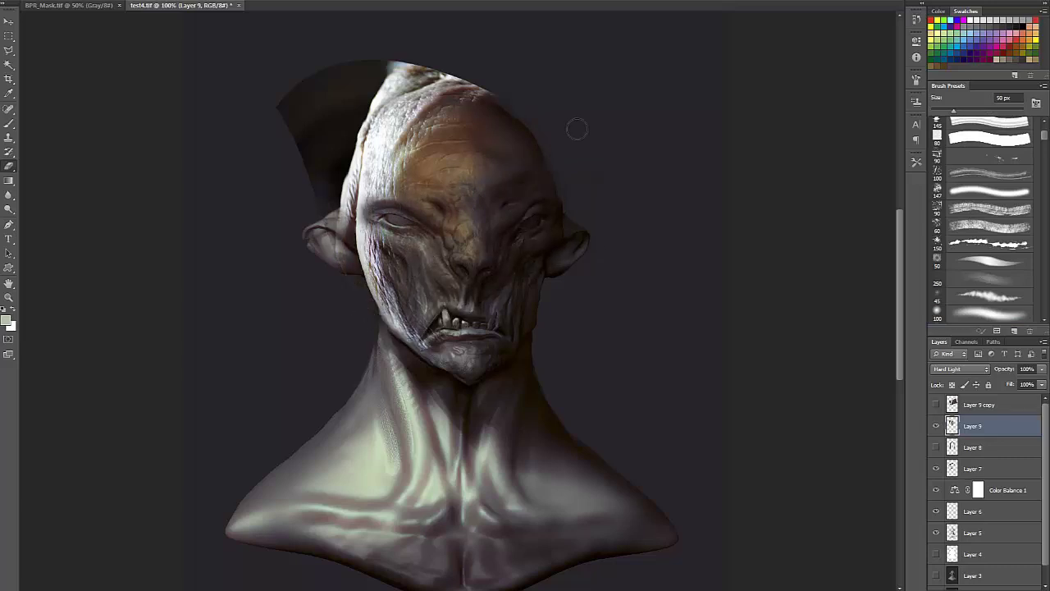
pyautogui.moveTo(502, 97)
pyautogui.mouseDown()
pyautogui.moveTo(410, 78)
pyautogui.moveTo(479, 82)
pyautogui.moveTo(517, 109)
pyautogui.moveTo(468, 84)
pyautogui.moveTo(364, 113)
pyautogui.moveTo(442, 60)
pyautogui.moveTo(362, 119)
pyautogui.moveTo(353, 148)
pyautogui.moveTo(366, 109)
pyautogui.moveTo(349, 165)
pyautogui.moveTo(350, 262)
pyautogui.moveTo(336, 243)
pyautogui.moveTo(388, 291)
pyautogui.moveTo(355, 263)
pyautogui.moveTo(353, 241)
pyautogui.moveTo(397, 300)
pyautogui.moveTo(324, 197)
pyautogui.moveTo(314, 80)
pyautogui.mouseUp()
# - Select and delete the leftover photo outside the skull with the Polygonal Lasso, and lightly erase the photo over the forehead and nose
pyautogui.press('l')
pyautogui.click(462, 86)
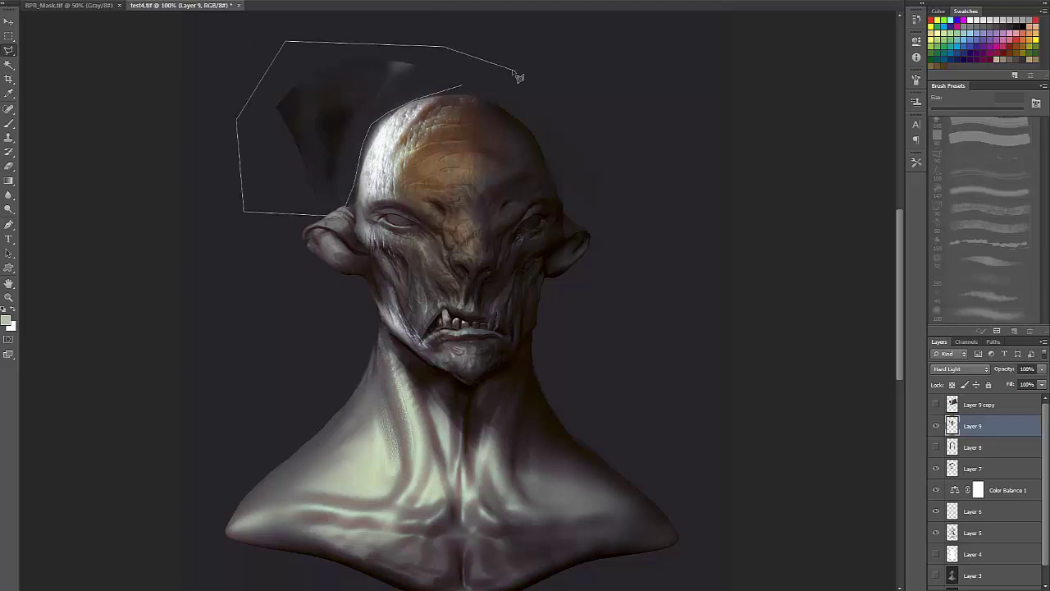
pyautogui.doubleClick(514, 72)
pyautogui.press('Delete')
pyautogui.hotkey('ctrl', 'd')
pyautogui.press('e')
pyautogui.moveTo(453, 167)
pyautogui.mouseDown()
pyautogui.moveTo(543, 137)
pyautogui.moveTo(455, 238)
pyautogui.mouseUp()
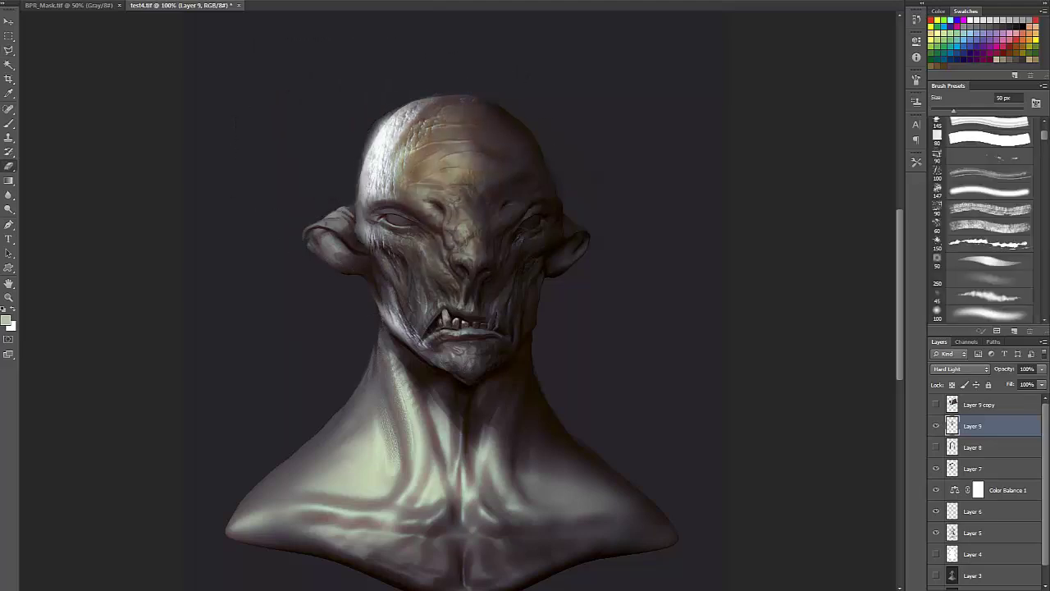
# - Show the hidden skin photo copy and move it down over the neck and chest
pyautogui.click(936, 405)
pyautogui.press('v')
pyautogui.moveTo(594, 217); pyautogui.dragTo(547, 402)
pyautogui.hotkey('ctrl', 'z')
pyautogui.click(979, 405)
pyautogui.moveTo(640, 197); pyautogui.dragTo(597, 384)
pyautogui.moveTo(478, 423)
pyautogui.mouseDown()
pyautogui.moveTo(501, 424)
pyautogui.moveTo(492, 420)
pyautogui.mouseUp()
# - Duplicate the repositioned skin photo layer and hide the new duplicate as a backup
pyautogui.rightClick(446, 399)
pyautogui.press('Escape')
pyautogui.press('Escape')
pyautogui.hotkey('ctrl', 'j')
pyautogui.click(935, 405)
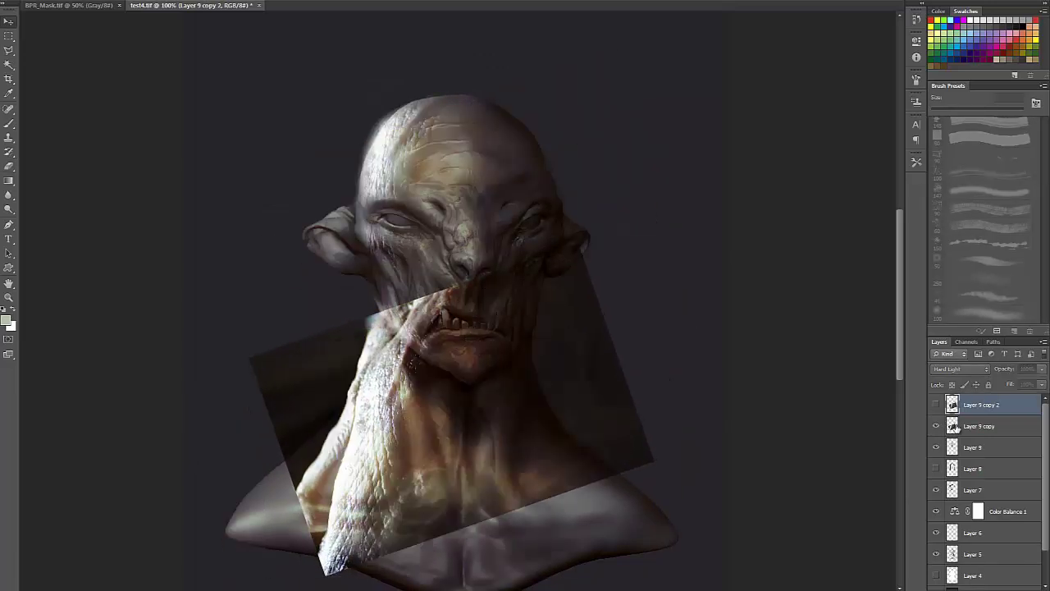
# - Warp the skin photo on Layer 9 copy along the lit side of the neck and out to the shoulder, and apply it
pyautogui.click(979, 426)
pyautogui.hotkey('ctrl', 't')
pyautogui.rightClick(357, 261)
pyautogui.click(385, 345)
pyautogui.moveTo(366, 396); pyautogui.dragTo(391, 403)
pyautogui.moveTo(332, 492); pyautogui.dragTo(297, 502)
pyautogui.moveTo(248, 576); pyautogui.dragTo(82, 537)
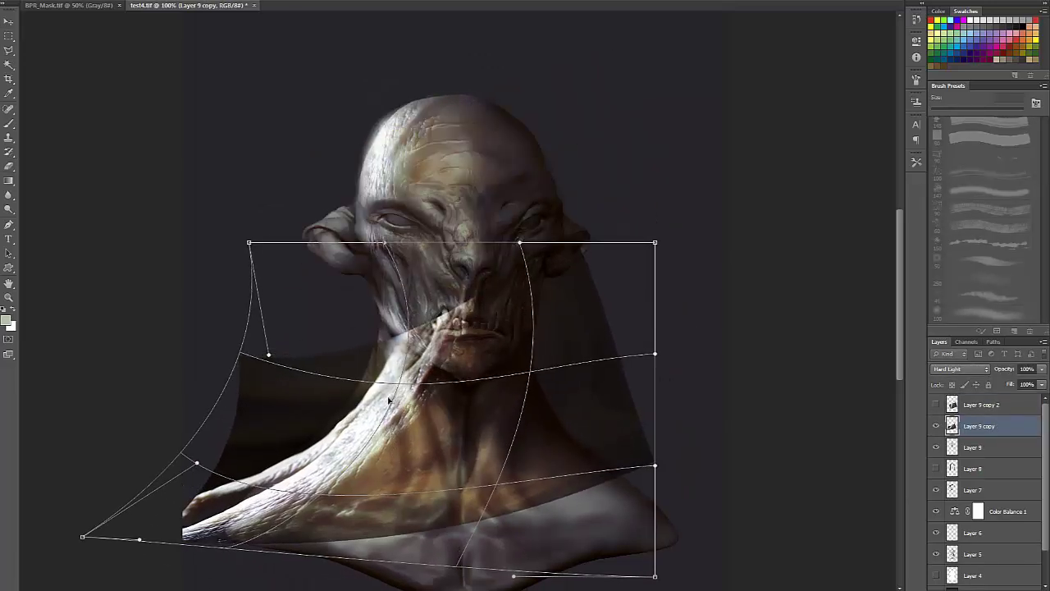
pyautogui.moveTo(414, 349); pyautogui.dragTo(365, 357)
pyautogui.moveTo(335, 486); pyautogui.dragTo(480, 488)
pyautogui.press('Return')
# - Erase the neck skin photo over the lower face and outside the neck with a soft 150 px eraser, and undo the last strokes
pyautogui.press('b')
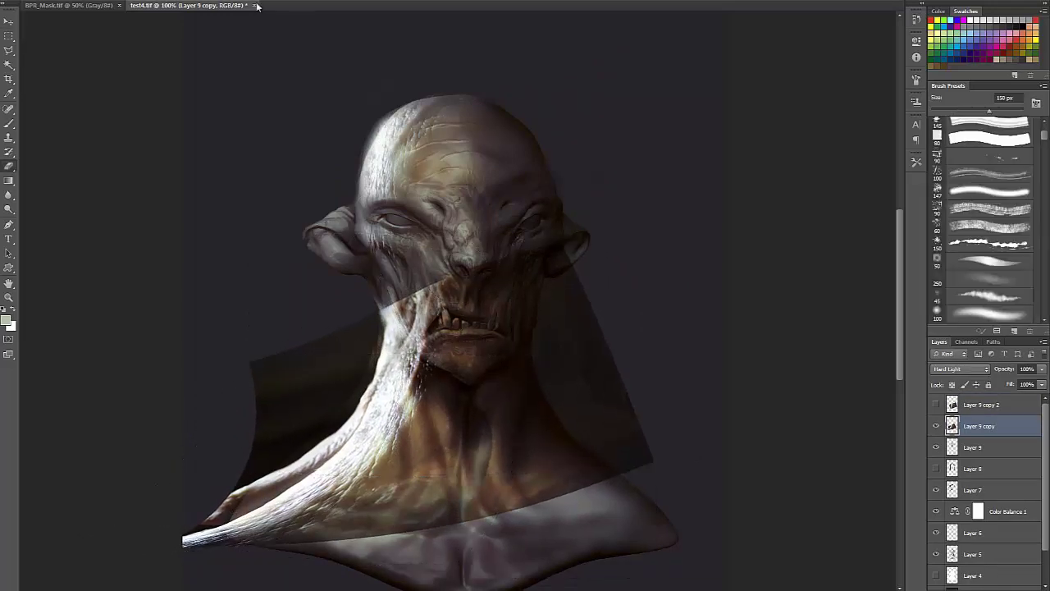
pyautogui.moveTo(463, 287)
pyautogui.mouseDown()
pyautogui.moveTo(427, 310)
pyautogui.moveTo(447, 348)
pyautogui.mouseUp()
pyautogui.moveTo(541, 387)
pyautogui.mouseDown()
pyautogui.moveTo(506, 381)
pyautogui.moveTo(554, 250)
pyautogui.mouseUp()
pyautogui.moveTo(385, 299)
pyautogui.mouseDown()
pyautogui.moveTo(296, 357)
pyautogui.moveTo(259, 398)
pyautogui.mouseUp()
pyautogui.moveTo(394, 299)
pyautogui.mouseDown()
pyautogui.moveTo(459, 427)
pyautogui.moveTo(426, 386)
pyautogui.moveTo(265, 551)
pyautogui.moveTo(534, 492)
pyautogui.mouseUp()
pyautogui.hotkey('ctrl', 'alt', 'z')
pyautogui.hotkey('ctrl', 'alt', 'z')
pyautogui.hotkey('ctrl', 'alt', 'z')
pyautogui.hotkey('ctrl', 'alt', 'z')
pyautogui.hotkey('ctrl', 'alt', 'z')
pyautogui.hotkey('ctrl', 'alt', 'z')
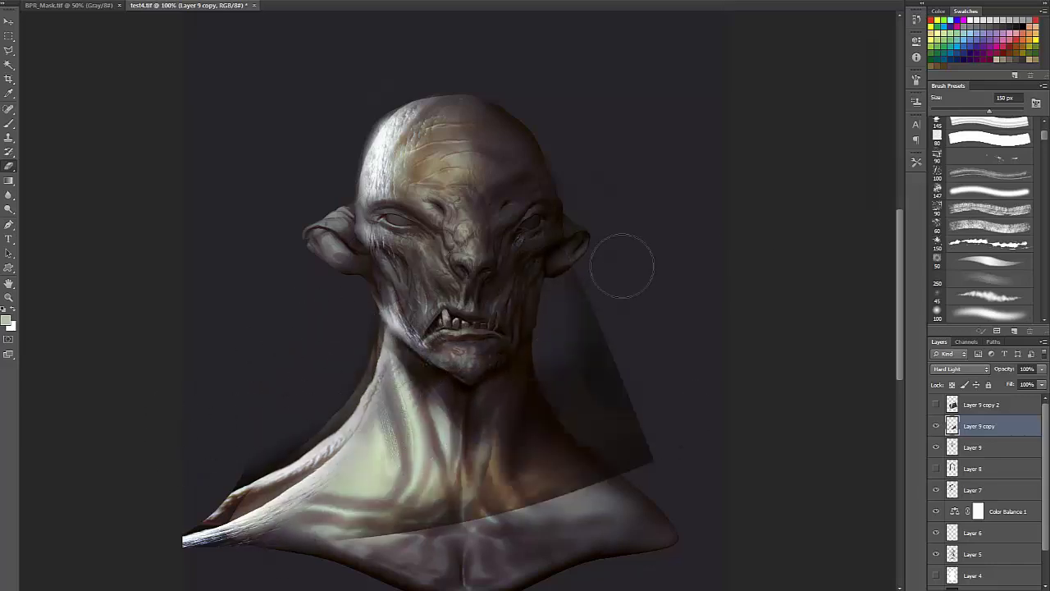
# - Shift the neck skin photo up toward the jaw and erase its remainder beside the shadowed side of the neck
pyautogui.press('v')
pyautogui.moveTo(389, 393)
pyautogui.mouseDown()
pyautogui.moveTo(405, 359)
pyautogui.moveTo(404, 242)
pyautogui.moveTo(405, 354)
pyautogui.mouseUp()
pyautogui.press('e')
pyautogui.moveTo(611, 279)
pyautogui.mouseDown()
pyautogui.moveTo(520, 436)
pyautogui.moveTo(537, 348)
pyautogui.mouseUp()
pyautogui.press('v')
pyautogui.moveTo(404, 357); pyautogui.dragTo(412, 326)
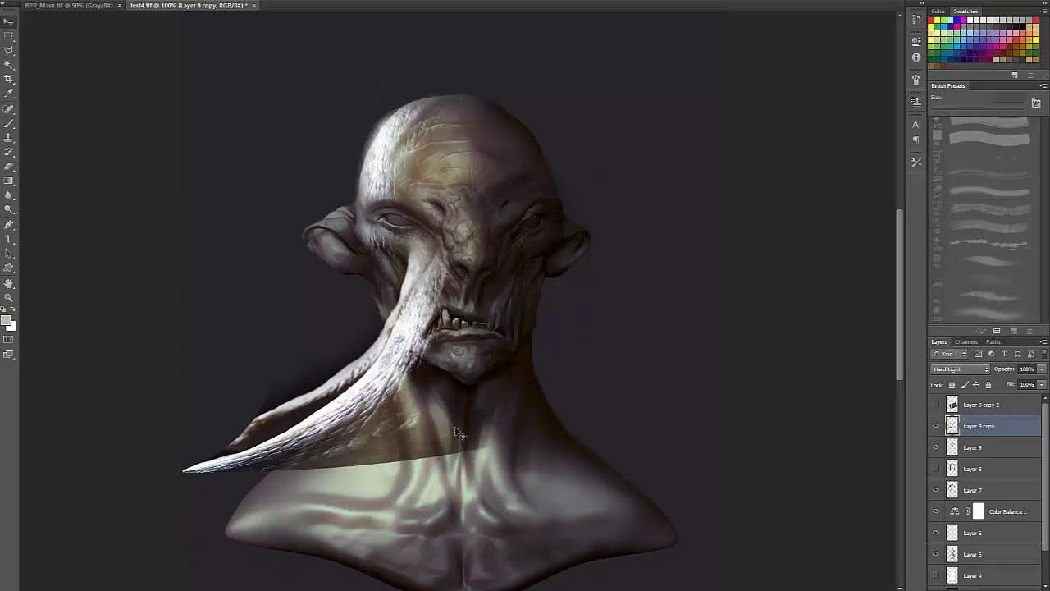
# - Erase the skin photo beside and across the lit side of the neck, and reduce the eraser size to 60 px
pyautogui.press('e')
pyautogui.moveTo(312, 364)
pyautogui.mouseDown()
pyautogui.moveTo(344, 378)
pyautogui.moveTo(366, 361)
pyautogui.moveTo(377, 447)
pyautogui.moveTo(315, 427)
pyautogui.mouseUp()
pyautogui.press('[')
pyautogui.press('[')
pyautogui.press('[')
pyautogui.press('[')
pyautogui.press('[')
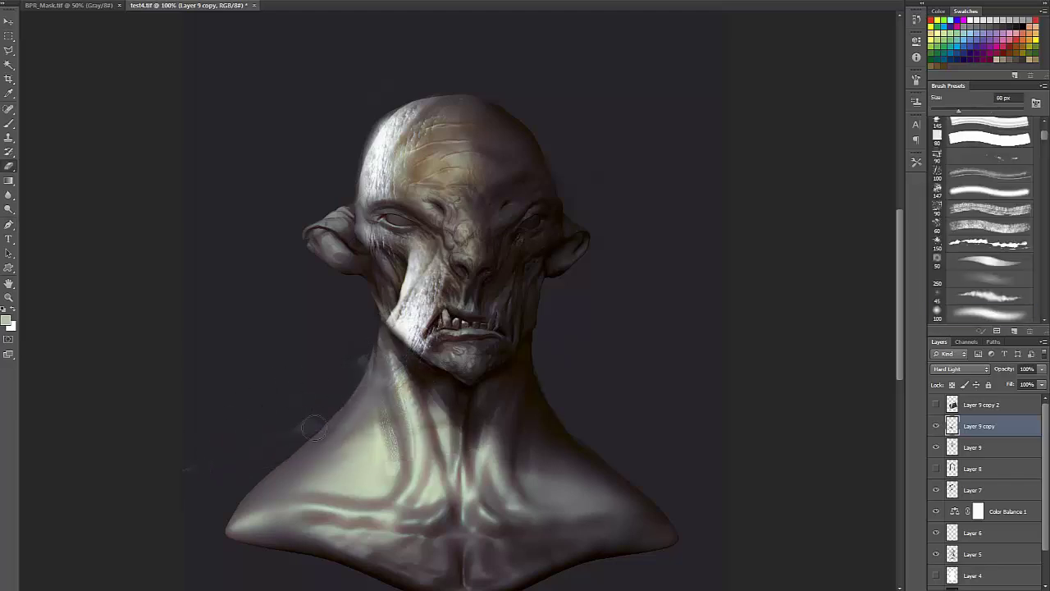
# - Try erasing the skin photo over the lit cheek and beside the mouth, and undo those strokes
pyautogui.moveTo(403, 243); pyautogui.dragTo(385, 304)
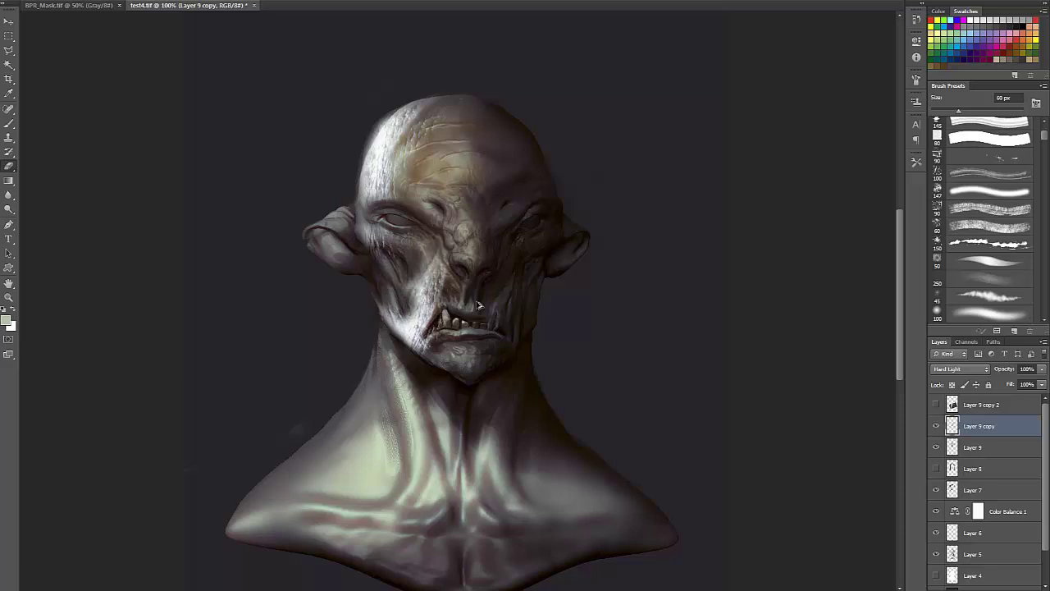
pyautogui.moveTo(437, 269); pyautogui.dragTo(443, 317)
pyautogui.hotkey('ctrl', 'alt', 'z')
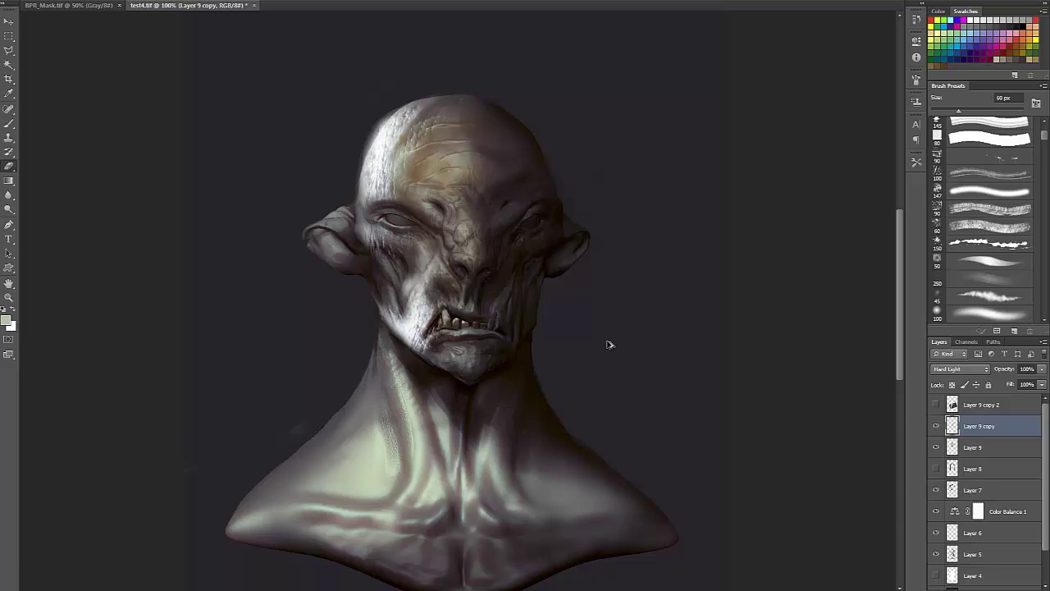
pyautogui.hotkey('ctrl', 'alt', 'z')
pyautogui.hotkey('ctrl', 'alt', 'z')
# - Warp the selected cheek and mouth area of the skin photo, apply it, and erase its excess along the jaw
pyautogui.press('m')
pyautogui.moveTo(369, 220); pyautogui.dragTo(483, 369)
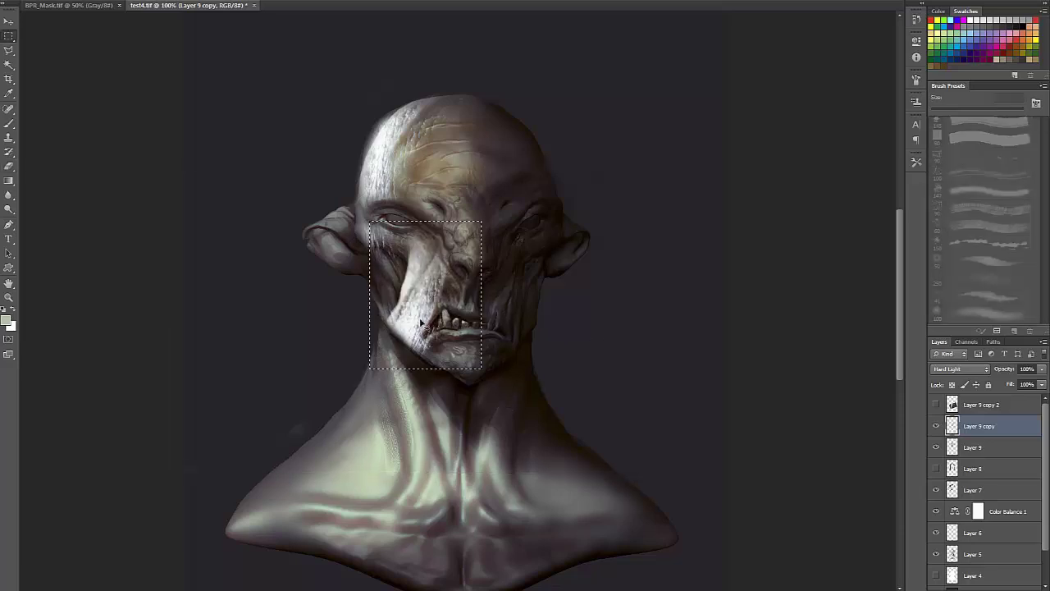
pyautogui.hotkey('ctrl', 't')
pyautogui.rightClick(414, 285)
pyautogui.click(437, 373)
pyautogui.moveTo(443, 264); pyautogui.dragTo(490, 274)
pyautogui.press('Return')
pyautogui.press('Return')
pyautogui.press('e')
pyautogui.moveTo(394, 341)
pyautogui.mouseDown()
pyautogui.moveTo(400, 304)
pyautogui.moveTo(415, 340)
pyautogui.moveTo(403, 308)
pyautogui.mouseUp()
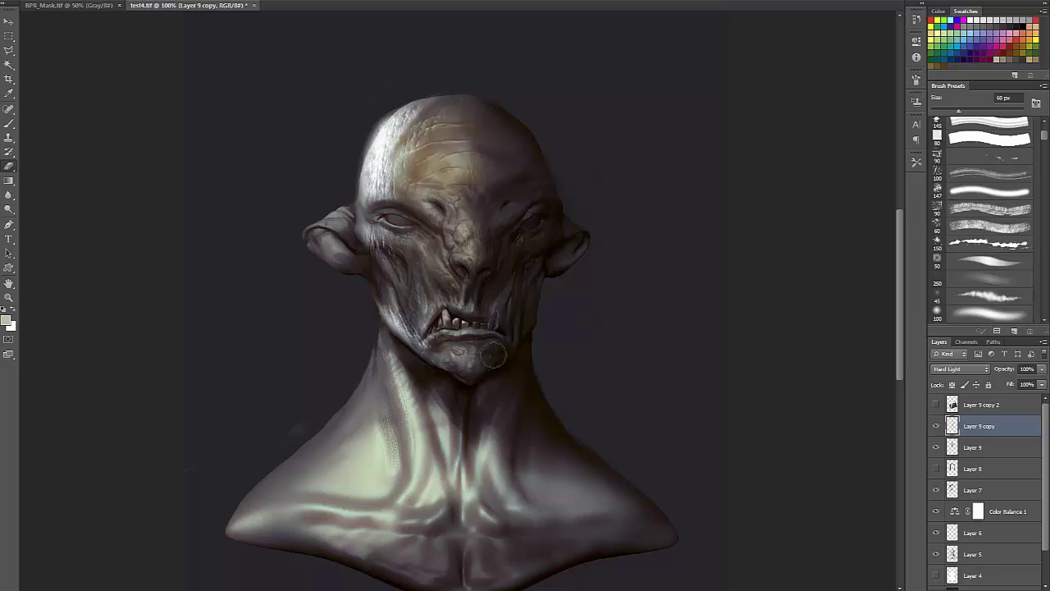
# - Compare the face with and without Layer 9, lower that layer's opacity to 35%, and flip the image horizontally
pyautogui.click(936, 449)
pyautogui.click(936, 449)
pyautogui.click(936, 448)
pyautogui.click(937, 449)
pyautogui.click(970, 448)
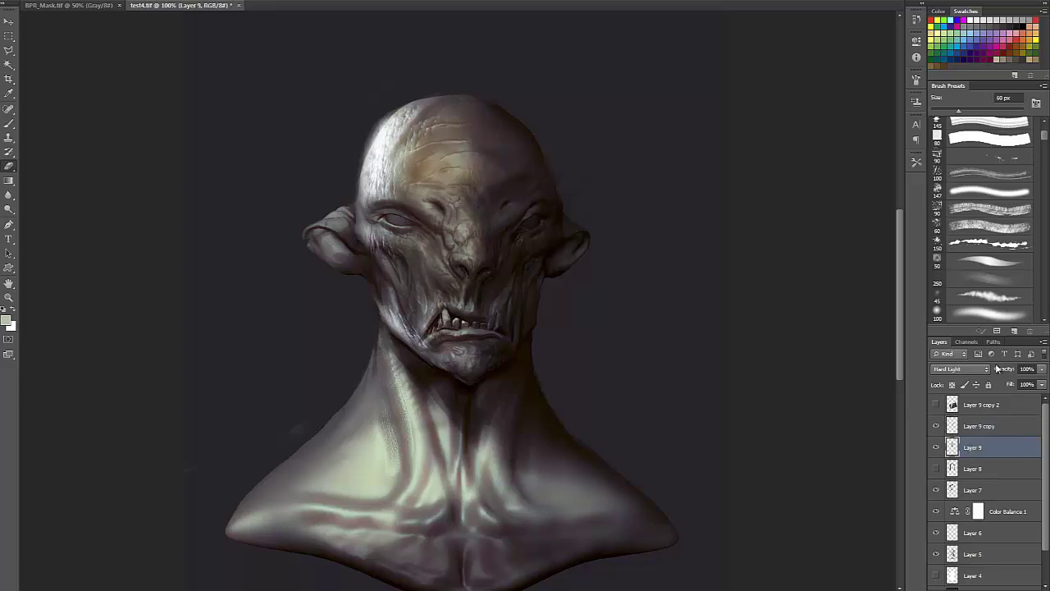
pyautogui.moveTo(997, 370); pyautogui.dragTo(938, 371)
pyautogui.hotkey('ctrl', 'shift', 'h')
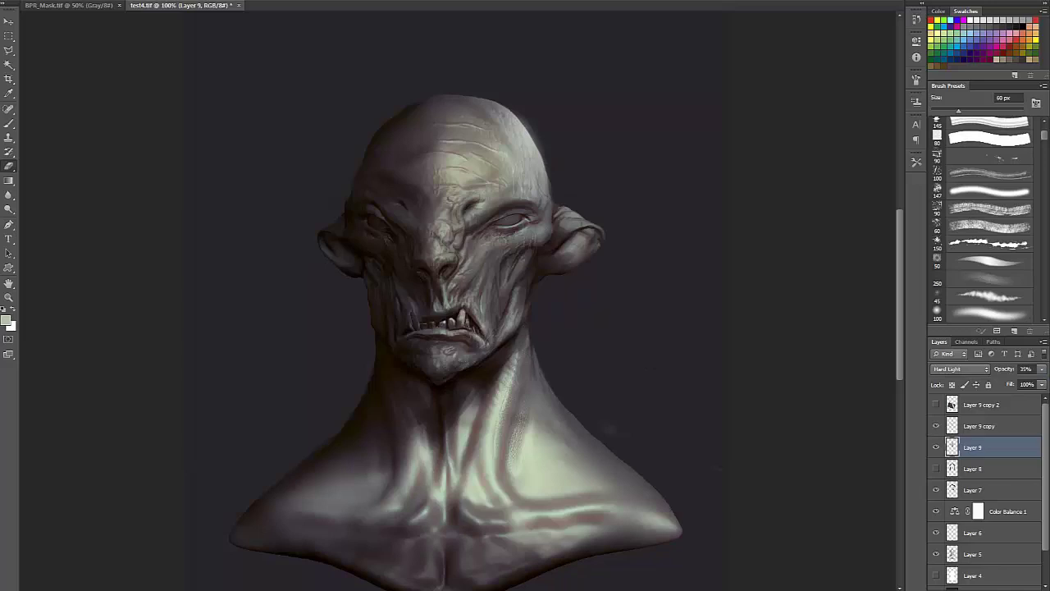
# - Paste the wrinkled skin photo as a new layer, scale it down over the head, neck and lit shoulder, and apply the transform
pyautogui.hotkey('ctrl', 'v')
pyautogui.hotkey('ctrl', 't')
pyautogui.moveTo(486, 230); pyautogui.dragTo(516, 335)
pyautogui.moveTo(358, 85); pyautogui.dragTo(471, 158)
pyautogui.moveTo(315, 138); pyautogui.dragTo(486, 328)
pyautogui.moveTo(502, 408); pyautogui.dragTo(424, 102)
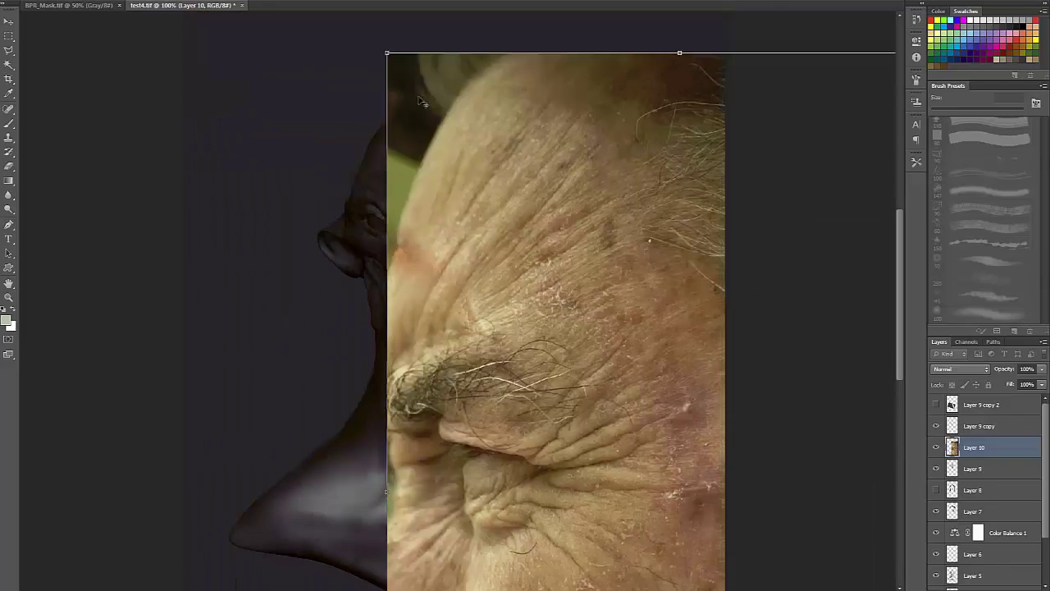
pyautogui.moveTo(386, 52); pyautogui.dragTo(616, 397)
pyautogui.moveTo(678, 453); pyautogui.dragTo(483, 180)
pyautogui.moveTo(548, 315)
pyautogui.mouseDown()
pyautogui.moveTo(641, 448)
pyautogui.moveTo(611, 411)
pyautogui.mouseUp()
pyautogui.moveTo(544, 270); pyautogui.dragTo(610, 378)
pyautogui.press('Return')
# - Try out blend modes on the pasted skin photo layer, including Overlay, and set it to Multiply
pyautogui.hotkey('shift', '+')
pyautogui.hotkey('shift', '+')
pyautogui.hotkey('shift', '+')
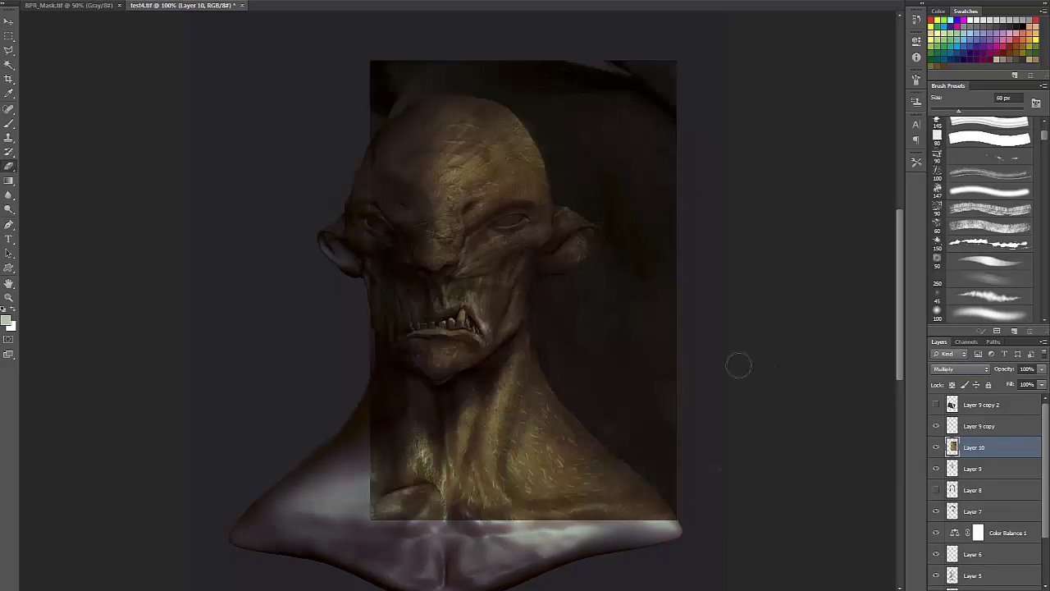
pyautogui.hotkey('shift', '+')
pyautogui.hotkey('shift', '+')
pyautogui.hotkey('shift', '-')
pyautogui.hotkey('shift', '-')
pyautogui.hotkey('shift', '+')
pyautogui.hotkey('shift', '+')
pyautogui.hotkey('shift', '+')
pyautogui.hotkey('shift', '+')
pyautogui.hotkey('shift', '+')
pyautogui.hotkey('shift', '+')
pyautogui.hotkey('shift', '+')
pyautogui.hotkey('shift', '+')
pyautogui.hotkey('shift', '+')
pyautogui.hotkey('shift', '+')
pyautogui.hotkey('shift', '+')
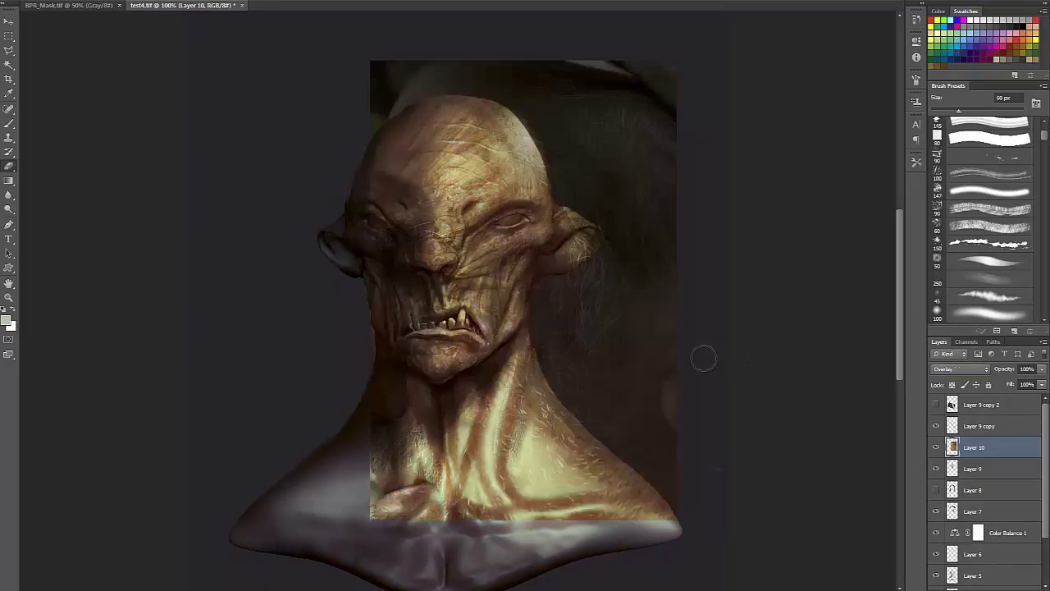
pyautogui.hotkey('shift', '-')
pyautogui.hotkey('shift', '-')
pyautogui.hotkey('shift', '-')
pyautogui.hotkey('shift', '-')
pyautogui.hotkey('shift', '-')
pyautogui.hotkey('shift', '-')
pyautogui.hotkey('shift', '+')
pyautogui.hotkey('shift', '+')
pyautogui.hotkey('shift', '+')
pyautogui.hotkey('alt', 'shift', 'd')
pyautogui.hotkey('alt', 'shift', 'b')
pyautogui.hotkey('alt', 'shift', 'm')
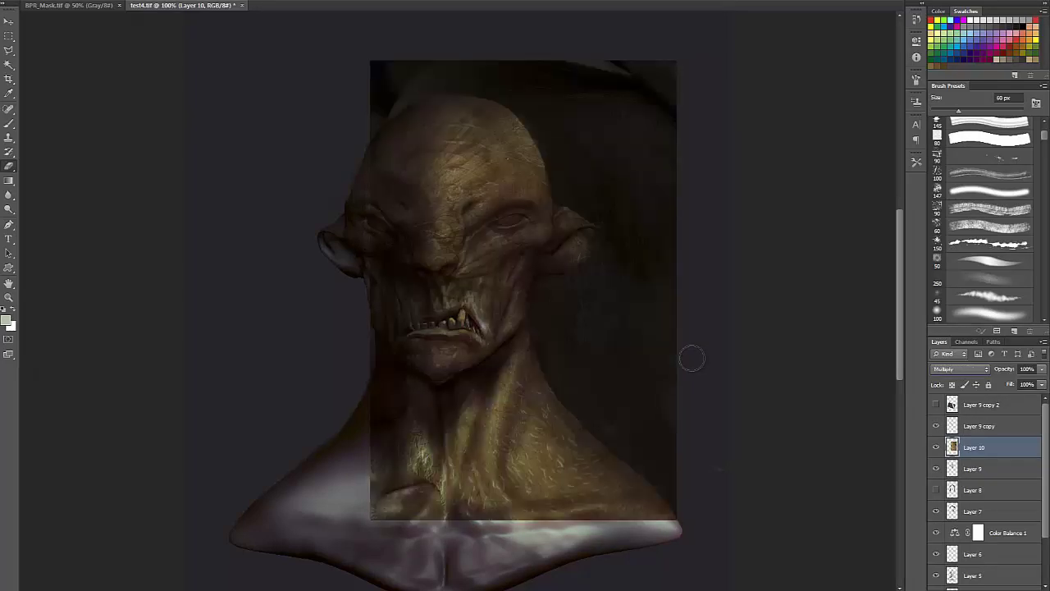
pyautogui.moveTo(991, 371); pyautogui.dragTo(1008, 370)
# - Duplicate the Multiply skin photo layer, hide the duplicate as a backup, and select Layer 10
pyautogui.press('v')
pyautogui.moveTo(563, 420)
pyautogui.mouseDown()
pyautogui.moveTo(581, 430)
pyautogui.moveTo(600, 375)
pyautogui.moveTo(659, 356)
pyautogui.moveTo(562, 414)
pyautogui.mouseUp()
pyautogui.click(936, 448)
pyautogui.click(975, 469)
# - Scale down the skin photo on Layer 10 and place it over the lit half of the face
pyautogui.hotkey('ctrl', 't')
pyautogui.moveTo(730, 468); pyautogui.dragTo(690, 405)
pyautogui.moveTo(592, 361); pyautogui.dragTo(541, 354)
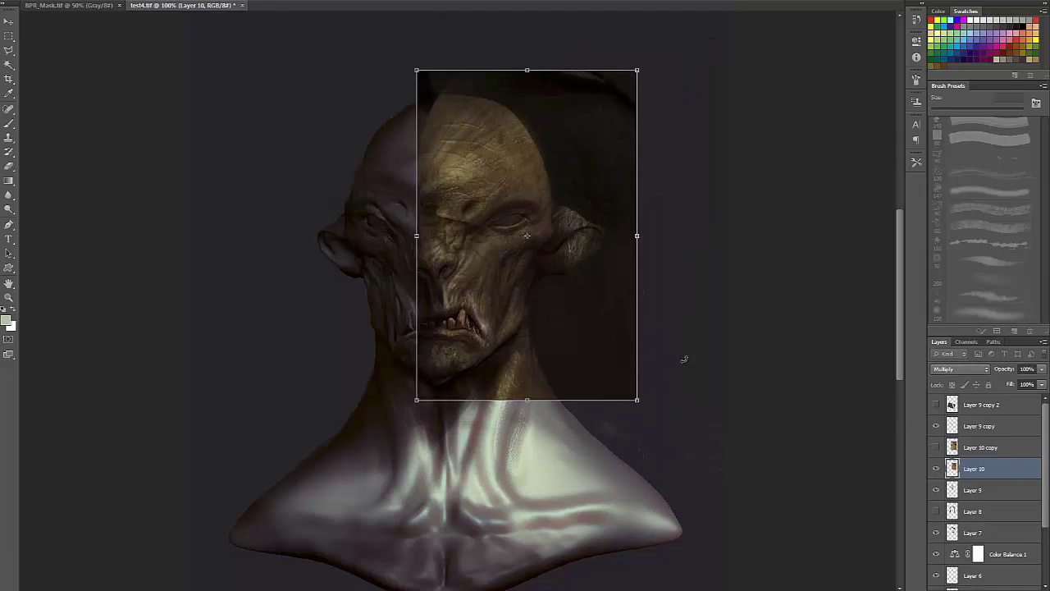
# - Rotate the skin photo on Layer 10 diagonally across the whole face and lit ear, and apply the transform
pyautogui.moveTo(685, 359); pyautogui.dragTo(614, 415)
pyautogui.moveTo(545, 283); pyautogui.dragTo(559, 315)
pyautogui.moveTo(658, 361); pyautogui.dragTo(634, 384)
pyautogui.moveTo(550, 305); pyautogui.dragTo(533, 306)
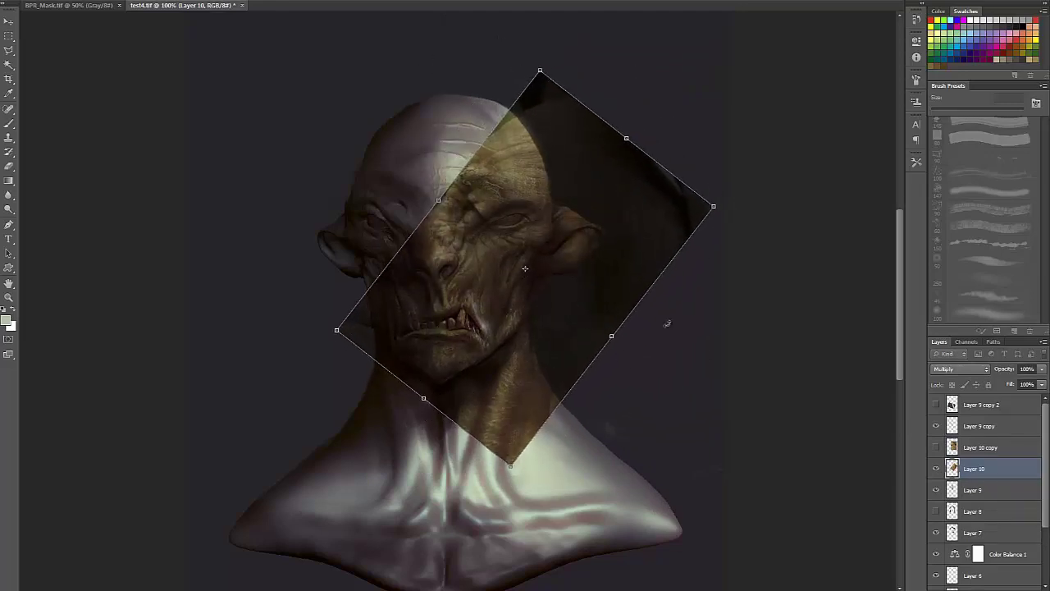
pyautogui.moveTo(667, 324); pyautogui.dragTo(653, 348)
pyautogui.moveTo(589, 280); pyautogui.dragTo(578, 290)
pyautogui.moveTo(679, 322); pyautogui.dragTo(597, 428)
pyautogui.moveTo(575, 300); pyautogui.dragTo(528, 341)
pyautogui.moveTo(681, 335); pyautogui.dragTo(657, 422)
pyautogui.moveTo(579, 322); pyautogui.dragTo(553, 321)
pyautogui.moveTo(565, 180); pyautogui.dragTo(293, 430)
pyautogui.moveTo(489, 361); pyautogui.dragTo(555, 312)
pyautogui.press('Return')
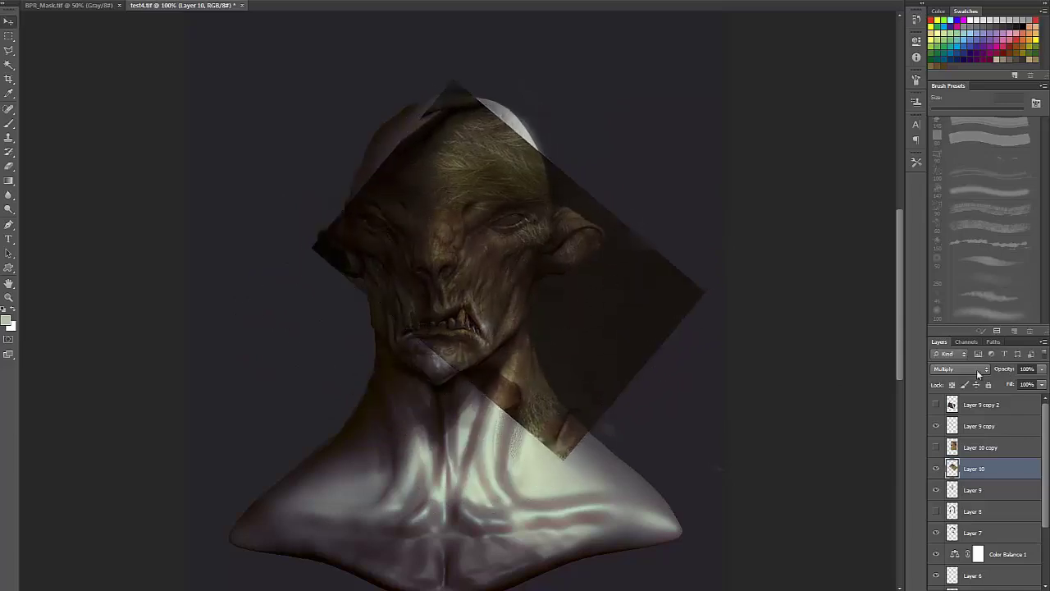
# - Set Layer 10 to Overlay at 67% opacity and erase the photo outside the lit cheek and ear with a 150 px eraser
pyautogui.scroll(-9, 977, 374)
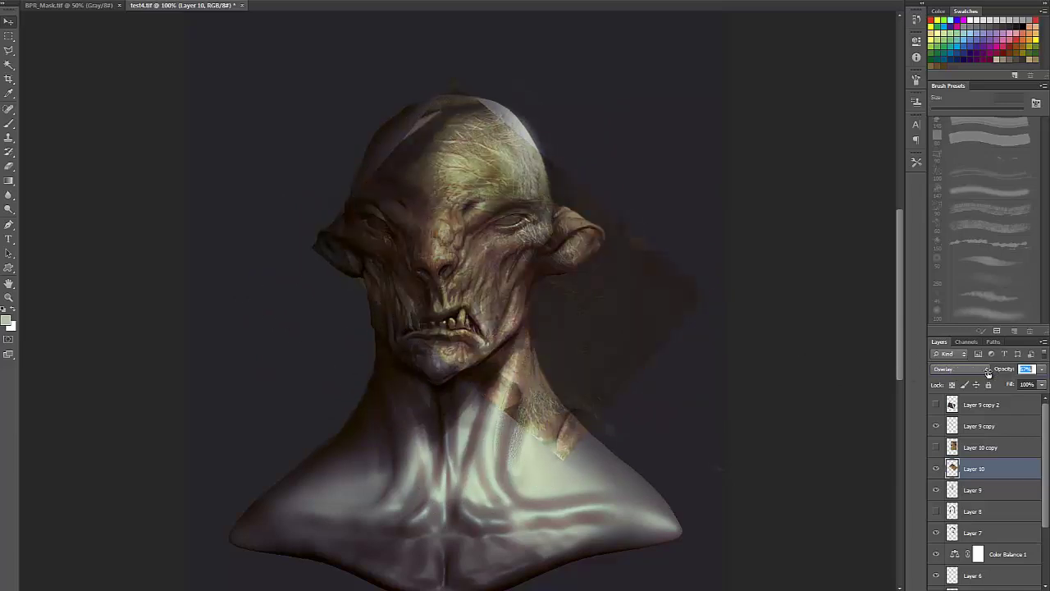
pyautogui.press('b')
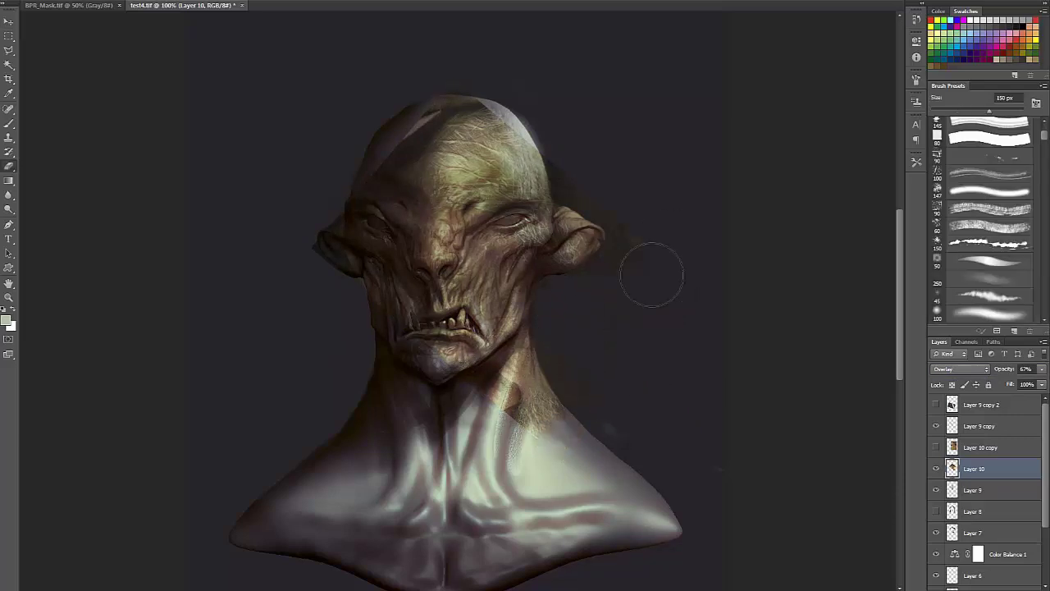
pyautogui.moveTo(568, 197)
pyautogui.mouseDown()
pyautogui.moveTo(385, 164)
pyautogui.moveTo(380, 313)
pyautogui.mouseUp()
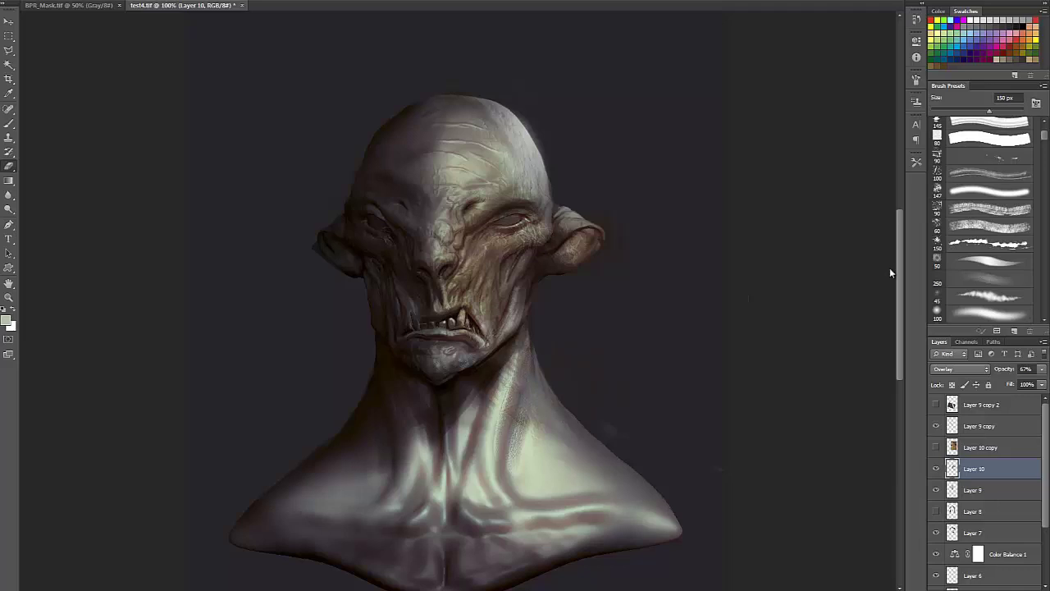
# - Change Layer 10's blend mode to Luminosity and erase its photo over the lit eye and the shadowed side of the face
pyautogui.doubleClick(946, 371)
pyautogui.press('Down')
pyautogui.press('Down')
pyautogui.press('Down')
pyautogui.press('Down')
pyautogui.press('Down')
pyautogui.press('Down')
pyautogui.press('Down')
pyautogui.press('Down')
pyautogui.press('Down')
pyautogui.press('Down')
pyautogui.press('Down')
pyautogui.press('Down')
pyautogui.press('Down')
pyautogui.press('Down')
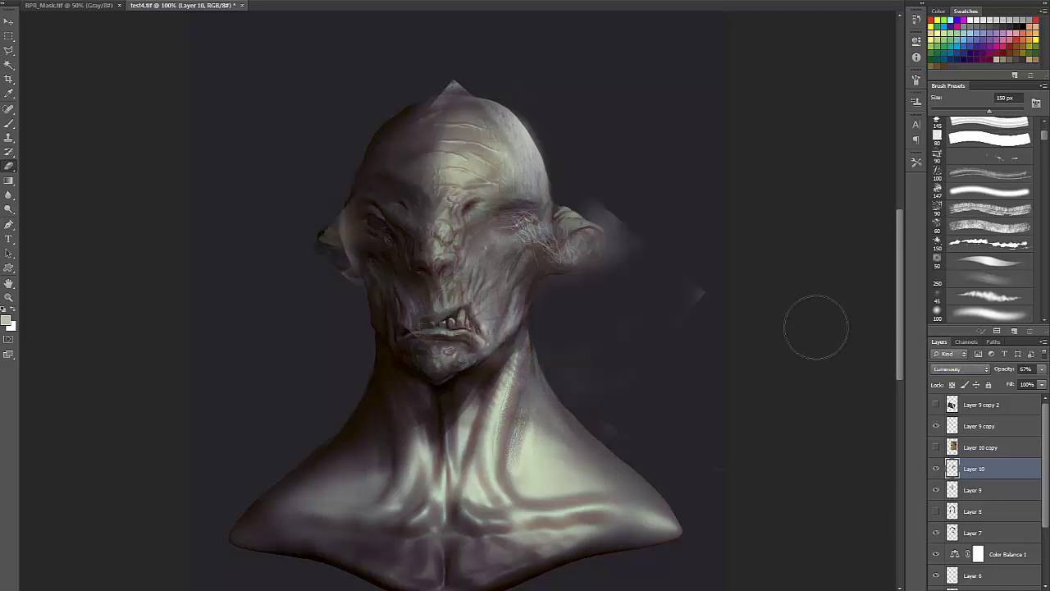
pyautogui.moveTo(527, 235); pyautogui.dragTo(543, 242)
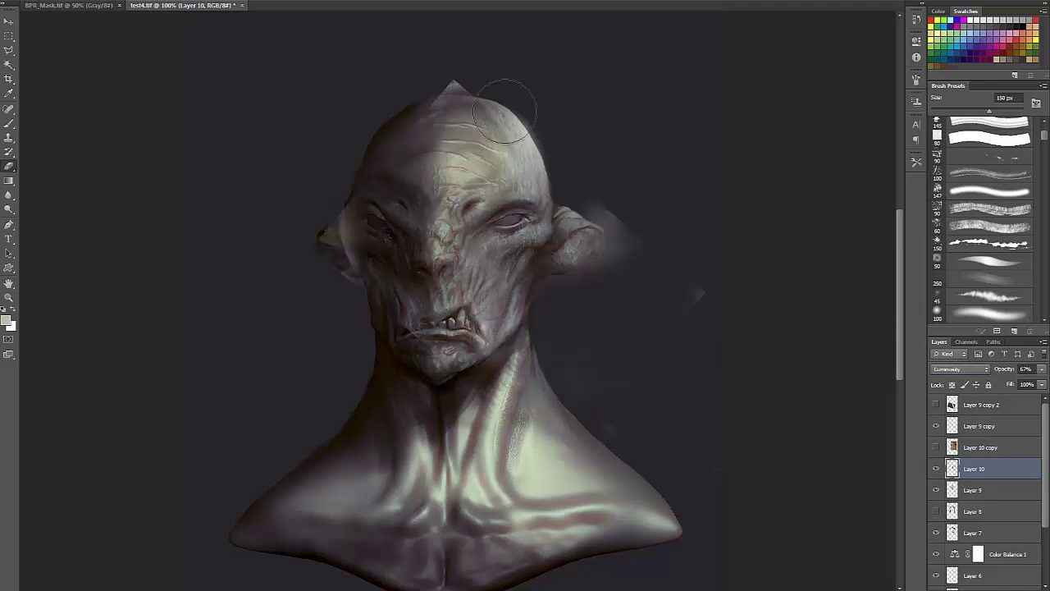
pyautogui.moveTo(435, 275)
pyautogui.mouseDown()
pyautogui.moveTo(343, 238)
pyautogui.moveTo(399, 328)
pyautogui.mouseUp()
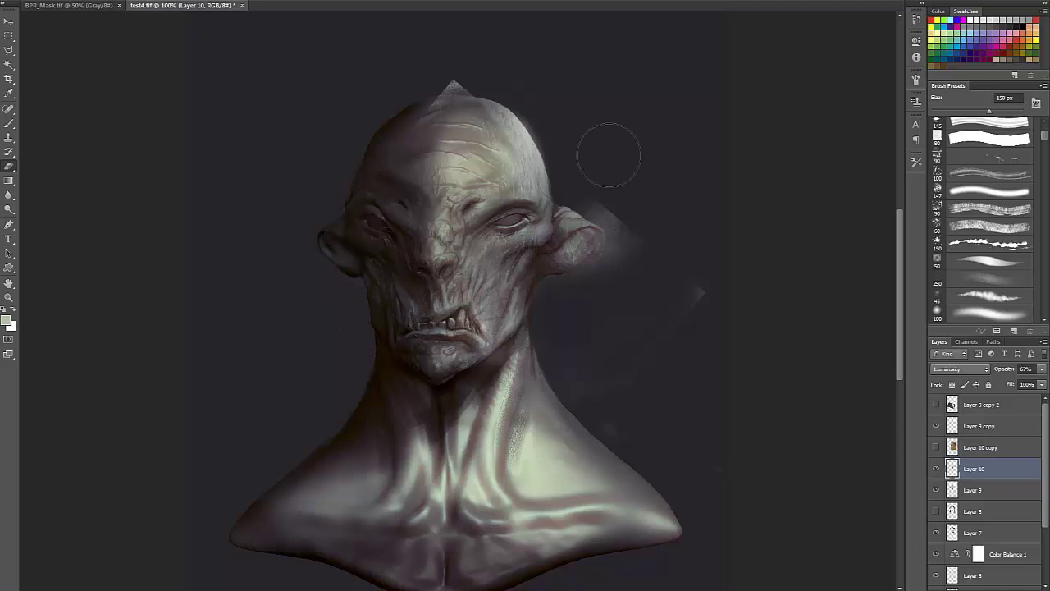
# - Apply two Levels adjustments to Layer 10 to darken the skin photo and blend its edges into the background
pyautogui.hotkey('ctrl', 'l')
pyautogui.click(871, 106)
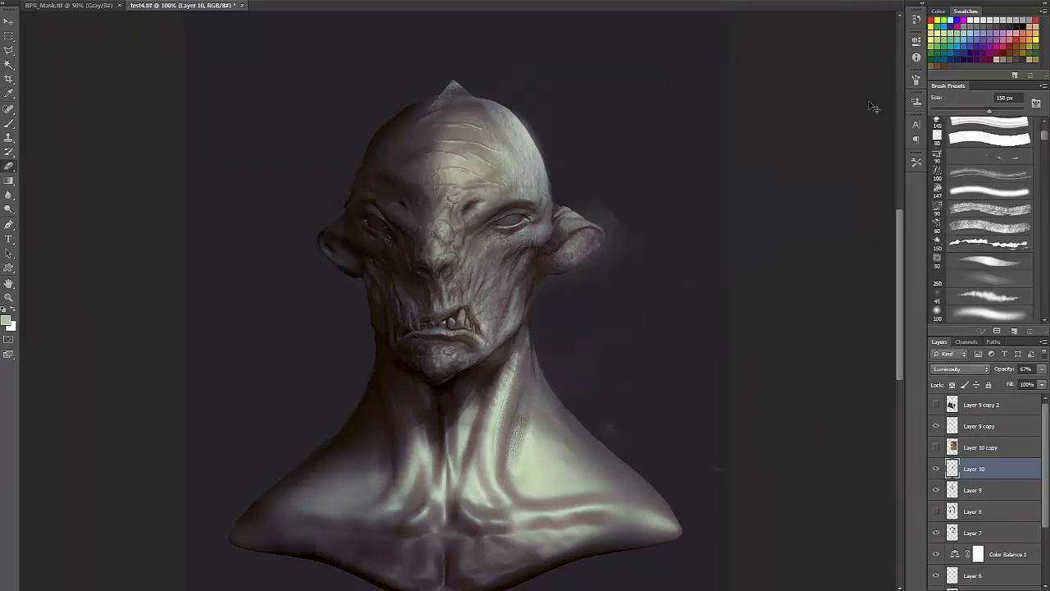
pyautogui.hotkey('ctrl', 'l')
pyautogui.moveTo(689, 193); pyautogui.dragTo(813, 193)
pyautogui.press('Return')
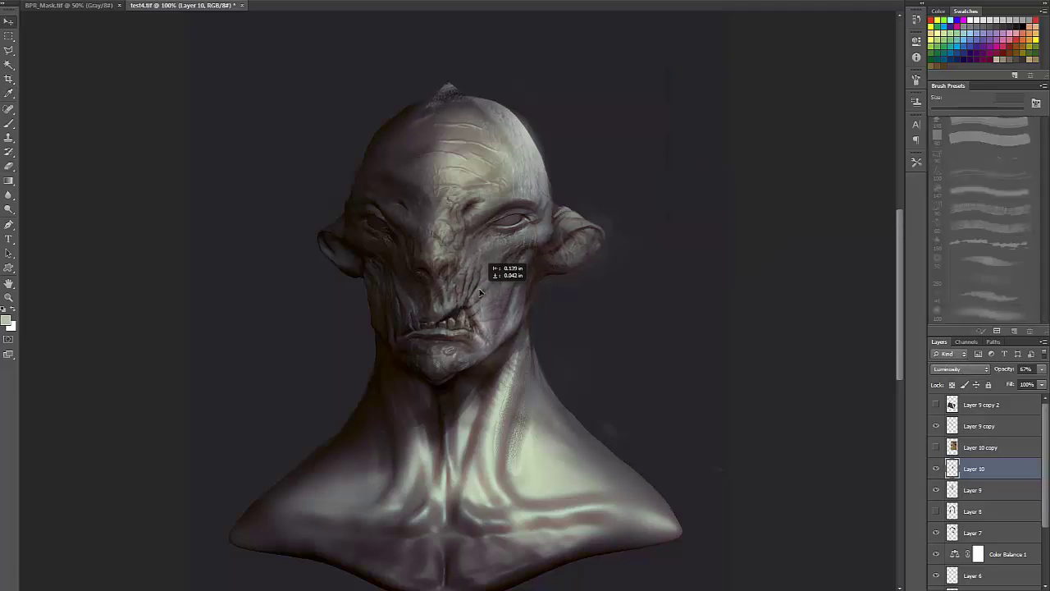
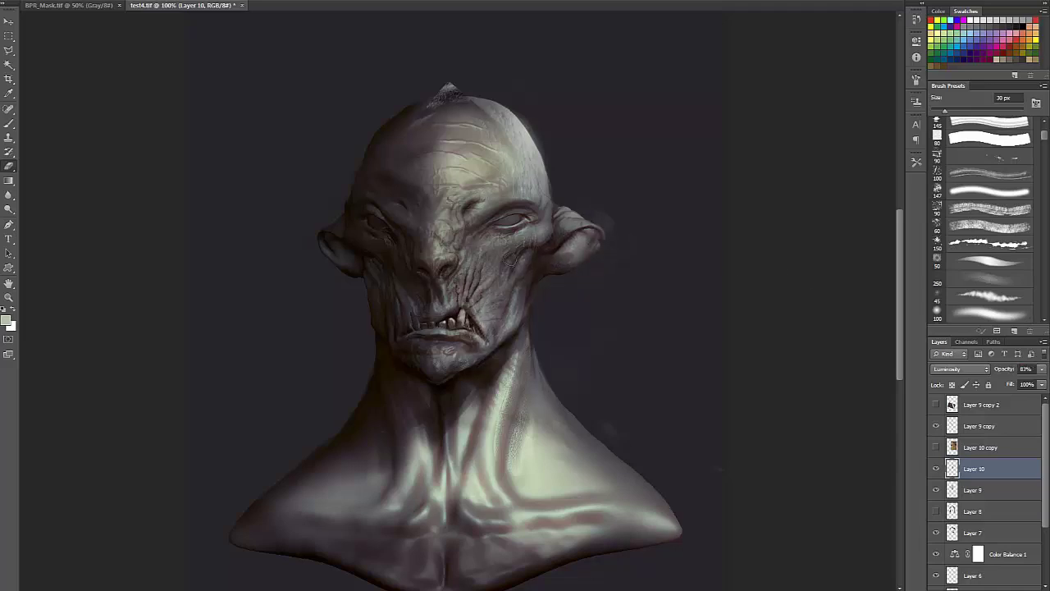
# - Duplicate the Luminosity skin photo layer, then rotate the duplicate over the lower lit cheek and jaw and apply it
pyautogui.moveTo(723, 265); pyautogui.dragTo(764, 309)
pyautogui.hotkey('ctrl', 't')
pyautogui.moveTo(771, 320); pyautogui.dragTo(715, 455)
pyautogui.press('Return')
# - Squash the duplicated skin photo vertically, rotate it, and move it toward the shadowed side of the face
pyautogui.hotkey('ctrl', 't')
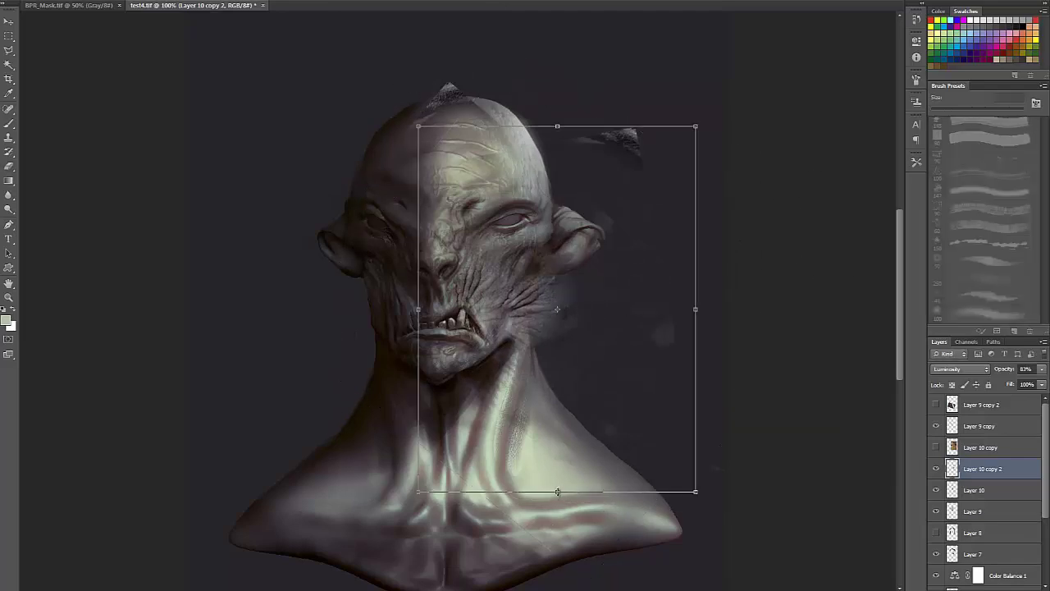
pyautogui.moveTo(558, 492); pyautogui.dragTo(558, 351)
pyautogui.moveTo(548, 256); pyautogui.dragTo(516, 231)
pyautogui.moveTo(688, 176); pyautogui.dragTo(694, 251)
pyautogui.moveTo(470, 178); pyautogui.dragTo(512, 247)
pyautogui.moveTo(711, 214); pyautogui.dragTo(589, 439)
pyautogui.moveTo(573, 294); pyautogui.dragTo(460, 275)
pyautogui.moveTo(724, 288); pyautogui.dragTo(725, 243)
pyautogui.moveTo(566, 236); pyautogui.dragTo(467, 246)
# - Fine-tune the duplicate's angle and position so its wrinkles sit below the shadowed eye, and apply the transform
pyautogui.moveTo(238, 398); pyautogui.dragTo(321, 441)
pyautogui.moveTo(405, 266); pyautogui.dragTo(437, 278)
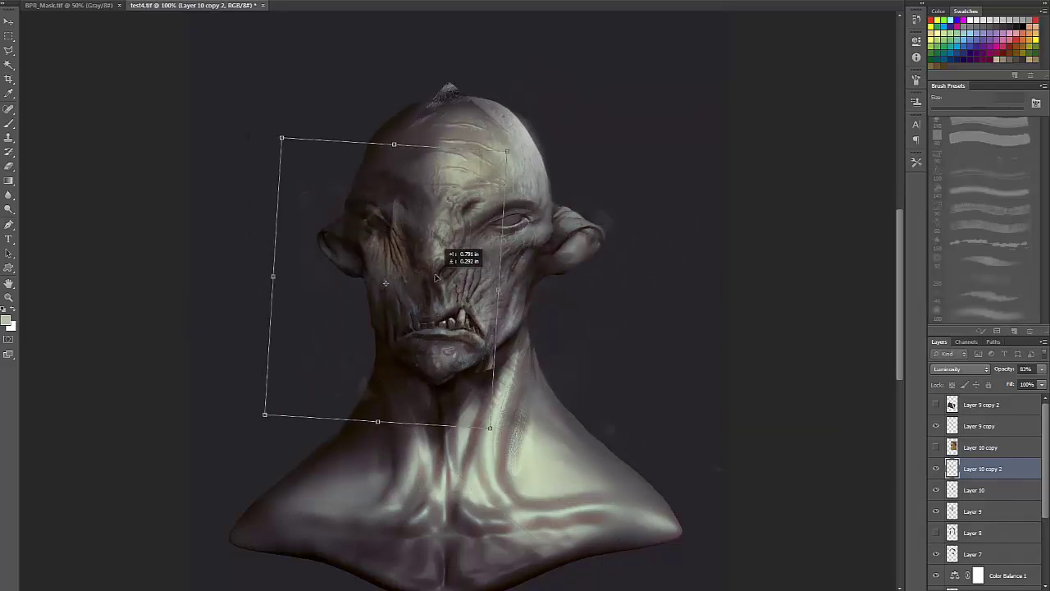
pyautogui.moveTo(607, 312); pyautogui.dragTo(607, 282)
pyautogui.moveTo(421, 290); pyautogui.dragTo(425, 287)
pyautogui.moveTo(605, 289); pyautogui.dragTo(603, 282)
pyautogui.moveTo(406, 265); pyautogui.dragTo(418, 269)
pyautogui.press('Return')
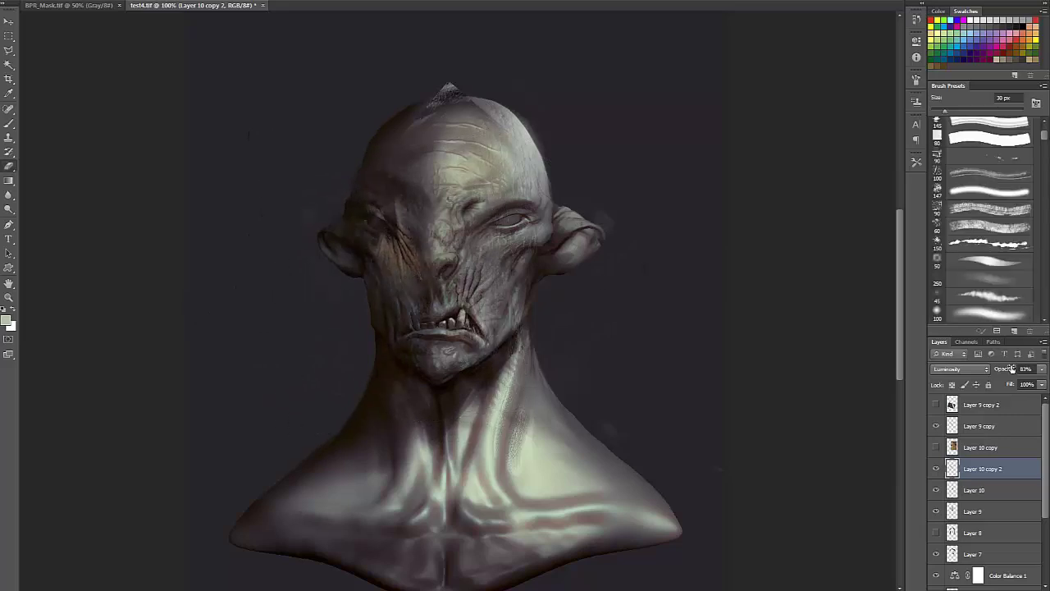
# - Lower the opacity of Layer 10 copy 2 to 29%
pyautogui.moveTo(1013, 369); pyautogui.dragTo(975, 370)
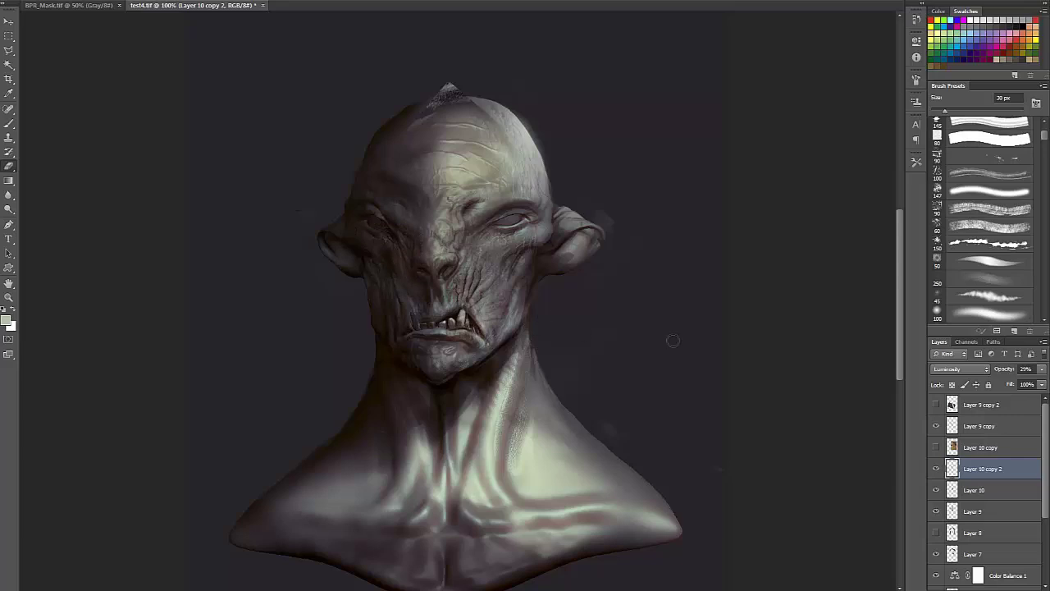
pyautogui.hotkey('alt', '[')
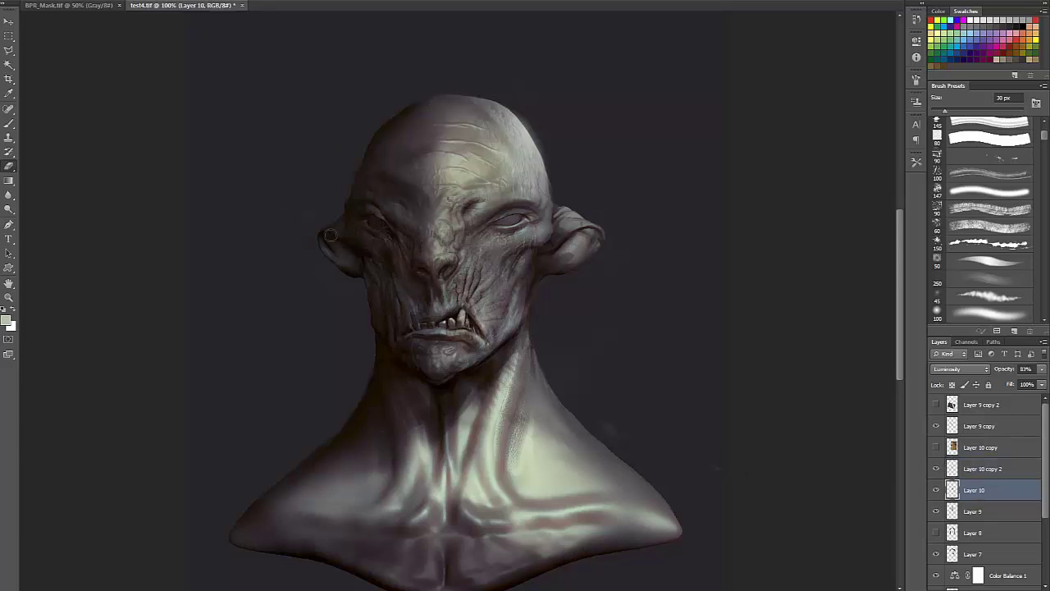
pyautogui.hotkey('alt', ']')
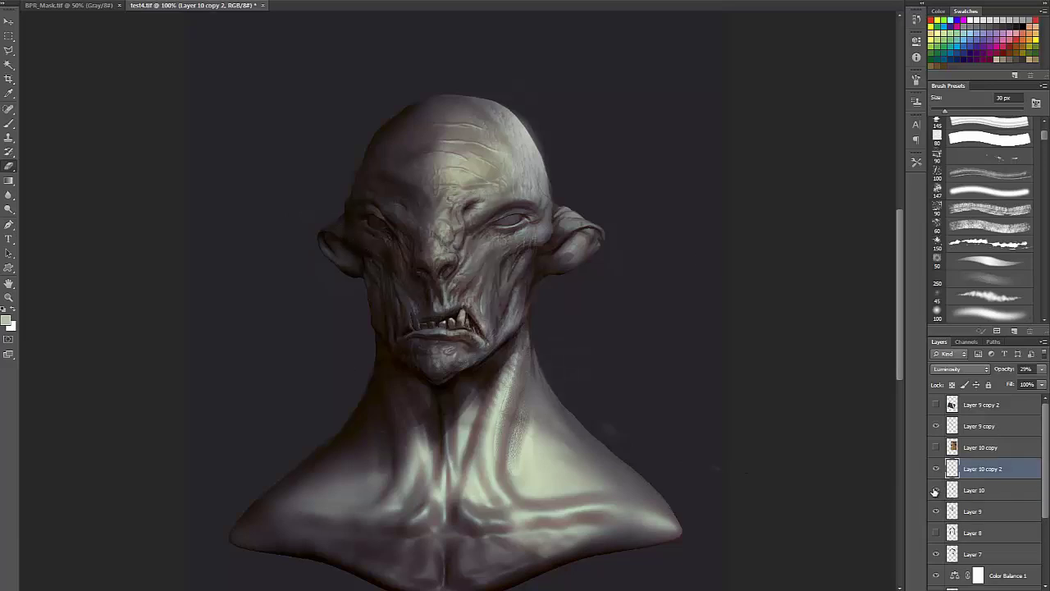
# - Flip the canvas horizontally and compare the bust with Layer 9 hidden and shown
pyautogui.click(936, 513)
pyautogui.hotkey('ctrl', 'shift', 'h')
pyautogui.click(936, 512)
pyautogui.click(937, 512)
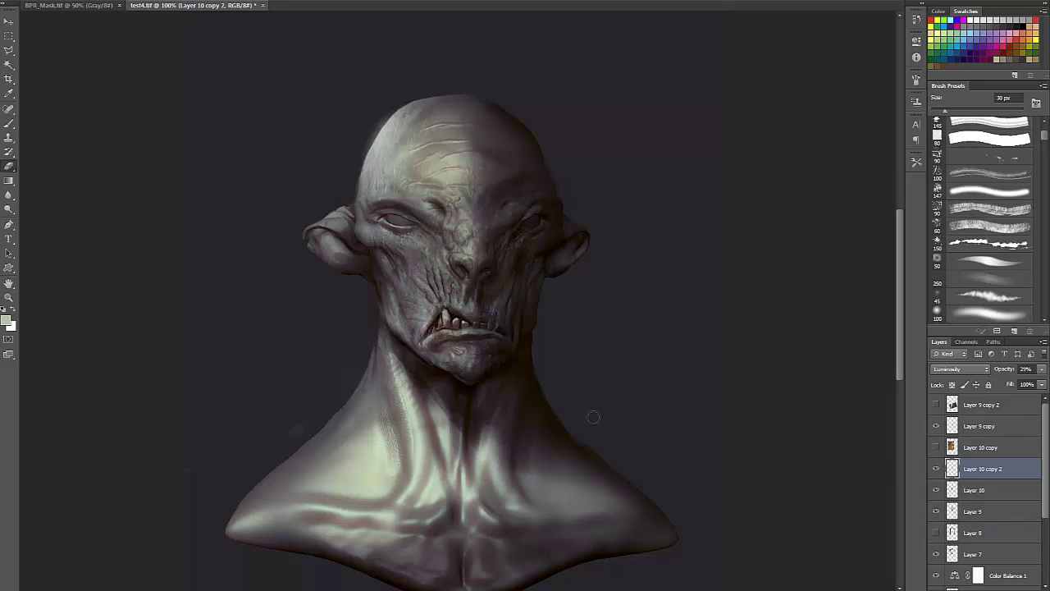
# - Compare the bust with Layer 9 copy and Layer 9 copy 2 each shown and hidden
pyautogui.click(936, 428)
pyautogui.click(935, 427)
pyautogui.click(937, 406)
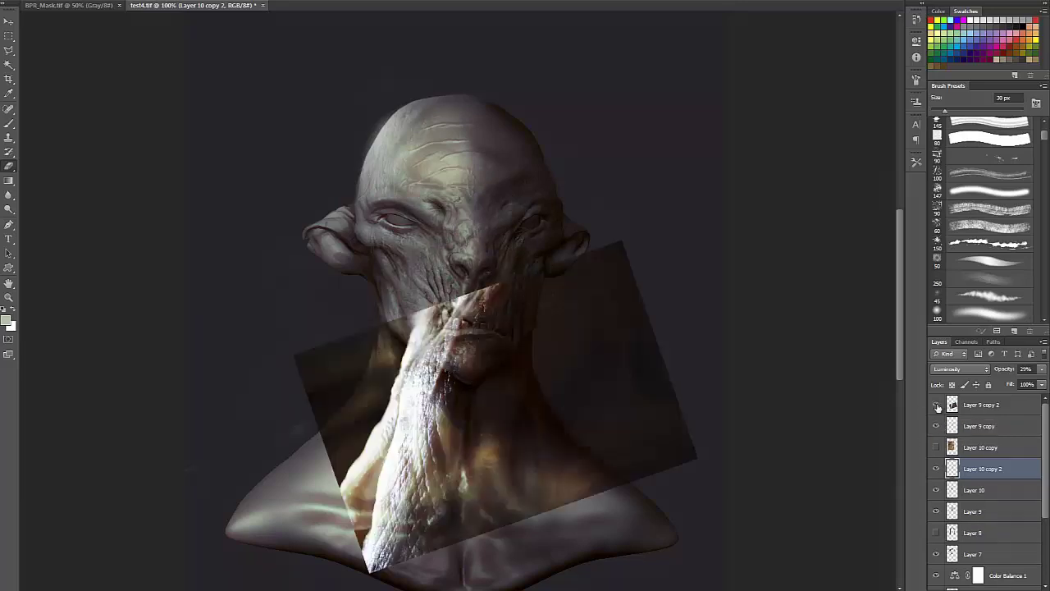
pyautogui.click(937, 406)
pyautogui.click(937, 407)
pyautogui.click(937, 405)
pyautogui.click(937, 427)
pyautogui.click(936, 427)
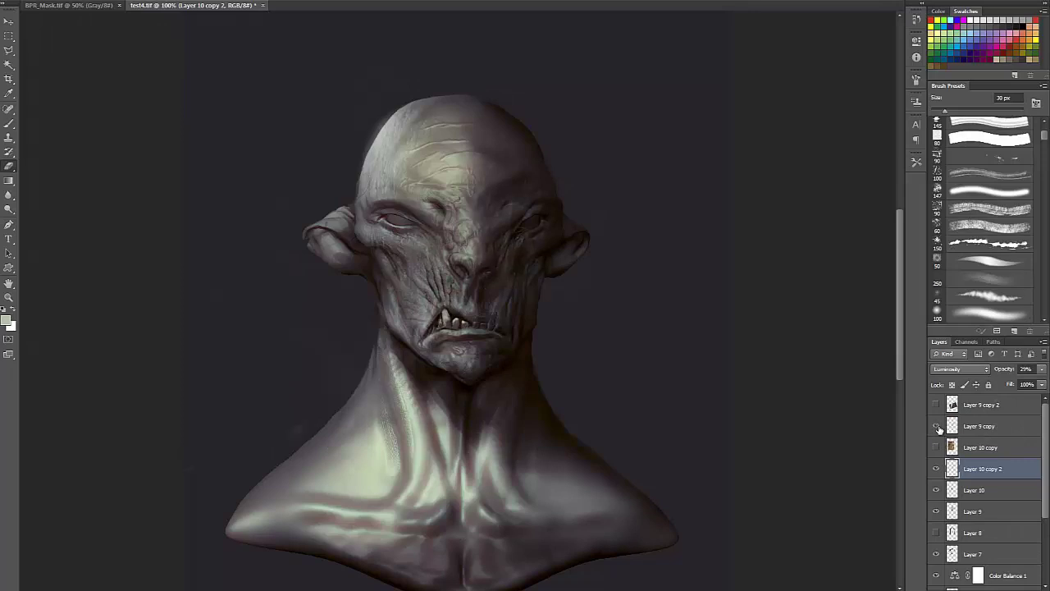
pyautogui.click(937, 426)
pyautogui.click(936, 426)
pyautogui.click(936, 426)
pyautogui.press('v')
pyautogui.click(978, 426)
pyautogui.hotkey('ctrl', 't')
pyautogui.moveTo(707, 200); pyautogui.dragTo(711, 218)
pyautogui.press('Escape')
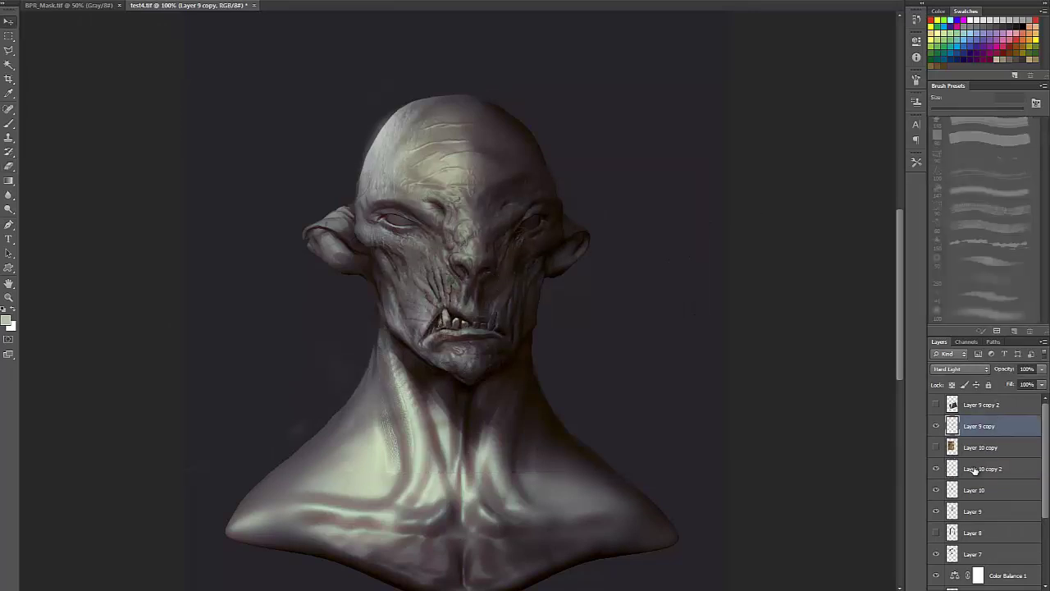
pyautogui.click(975, 469)
pyautogui.hotkey('ctrl', 't')
pyautogui.moveTo(714, 144); pyautogui.dragTo(732, 176)
pyautogui.press('Escape')
# - Free-transform Layer 10's skin wrinkles over the face and set the layer's opacity to 64%
pyautogui.click(975, 489)
pyautogui.hotkey('ctrl', 't')
pyautogui.moveTo(707, 135); pyautogui.dragTo(247, 377)
pyautogui.moveTo(395, 263); pyautogui.dragTo(458, 246)
pyautogui.moveTo(760, 290); pyautogui.dragTo(582, 235)
pyautogui.press('Return')
pyautogui.press('6')
pyautogui.press('4')
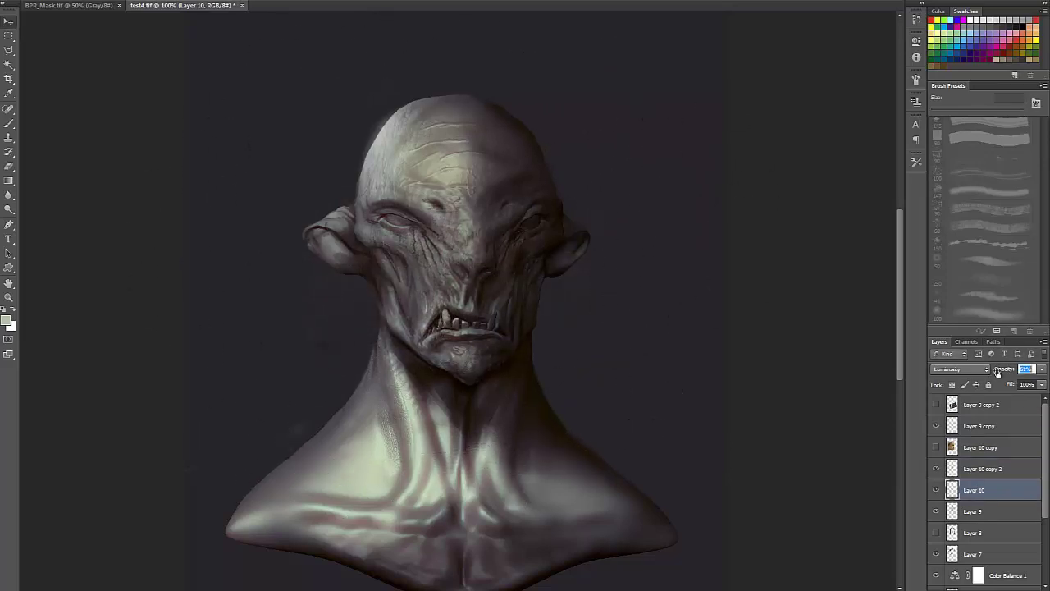
# - Mirror the canvas horizontally and flip it back to check the face's balance
pyautogui.press('b')
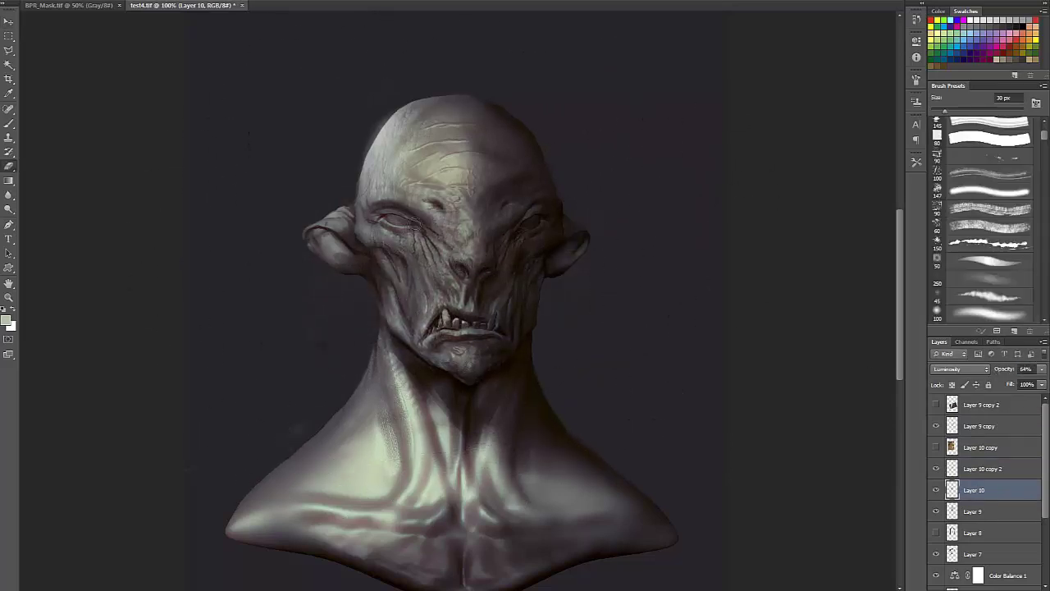
pyautogui.hotkey('ctrl', 'shift', 'h')
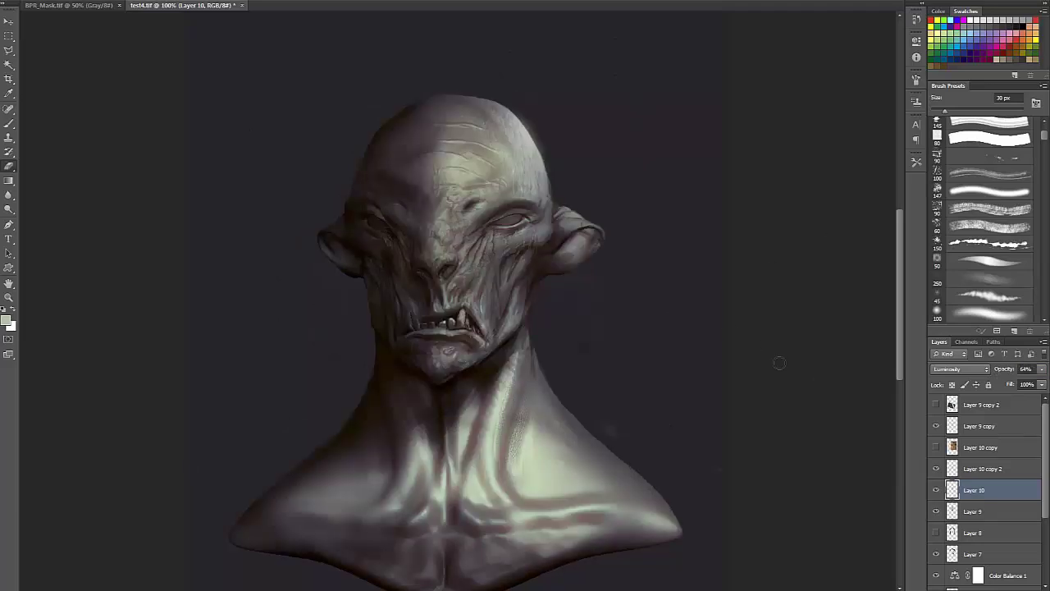
pyautogui.press('h')
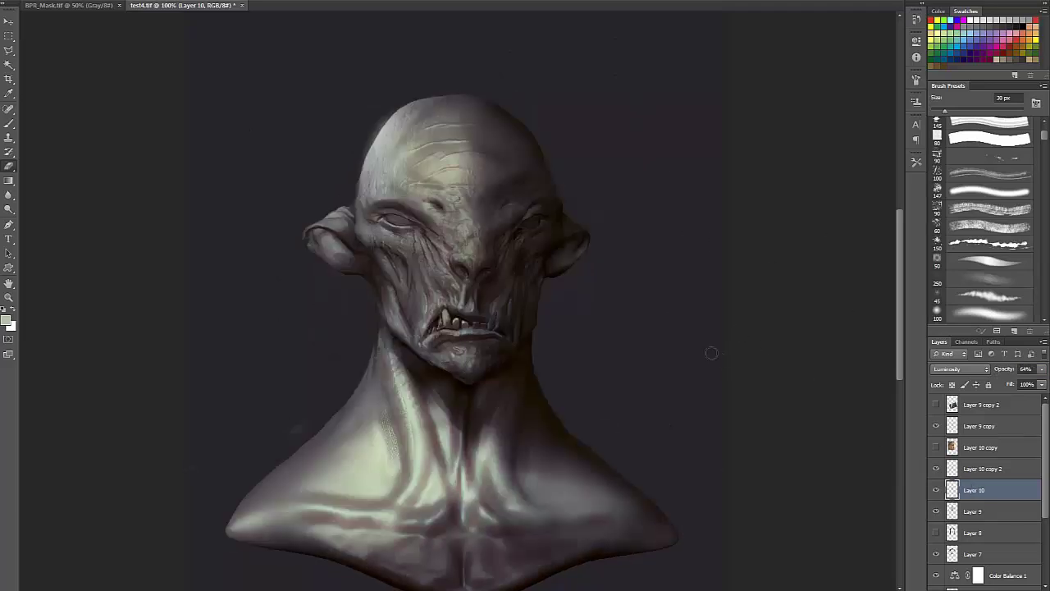
# - Show Layer 10 copy and enlarge and rotate its skin photo across the creature's head and neck
pyautogui.click(937, 448)
pyautogui.click(982, 448)
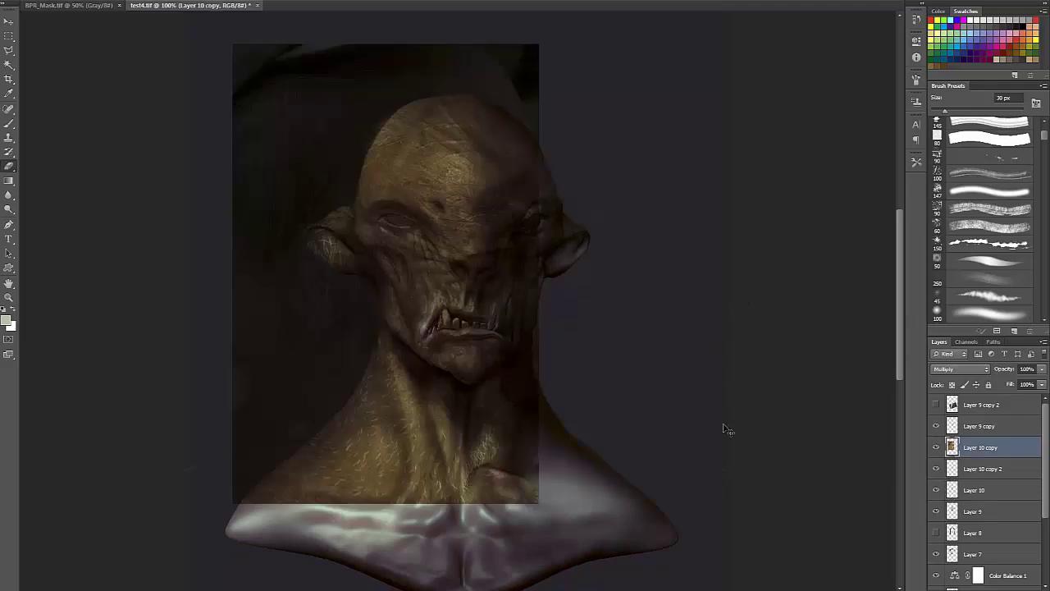
pyautogui.hotkey('ctrl', 't')
pyautogui.moveTo(539, 502); pyautogui.dragTo(705, 579)
pyautogui.moveTo(546, 289); pyautogui.dragTo(597, 353)
pyautogui.moveTo(546, 376)
pyautogui.mouseDown()
pyautogui.moveTo(567, 382)
pyautogui.moveTo(551, 391)
pyautogui.mouseUp()
pyautogui.moveTo(542, 316)
pyautogui.mouseDown()
pyautogui.moveTo(616, 298)
pyautogui.moveTo(557, 309)
pyautogui.mouseUp()
pyautogui.moveTo(712, 240); pyautogui.dragTo(674, 464)
pyautogui.moveTo(596, 314); pyautogui.dragTo(647, 179)
pyautogui.moveTo(741, 330); pyautogui.dragTo(646, 446)
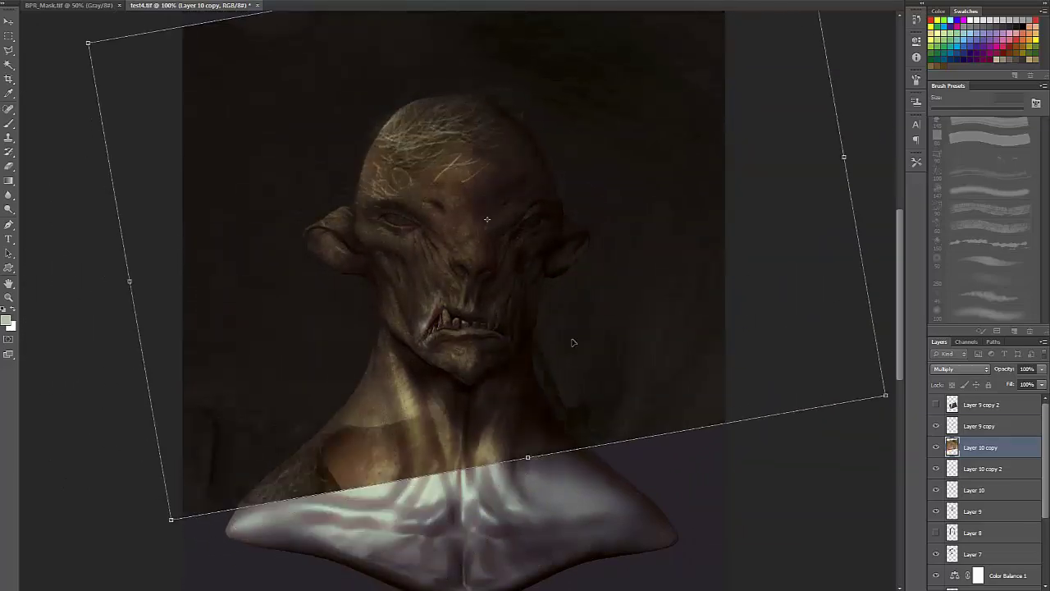
# - Rotate and reposition the skin photo so its wrinkles lie across the creature's forehead
pyautogui.moveTo(619, 254); pyautogui.dragTo(542, 293)
pyautogui.moveTo(818, 261); pyautogui.dragTo(488, 15)
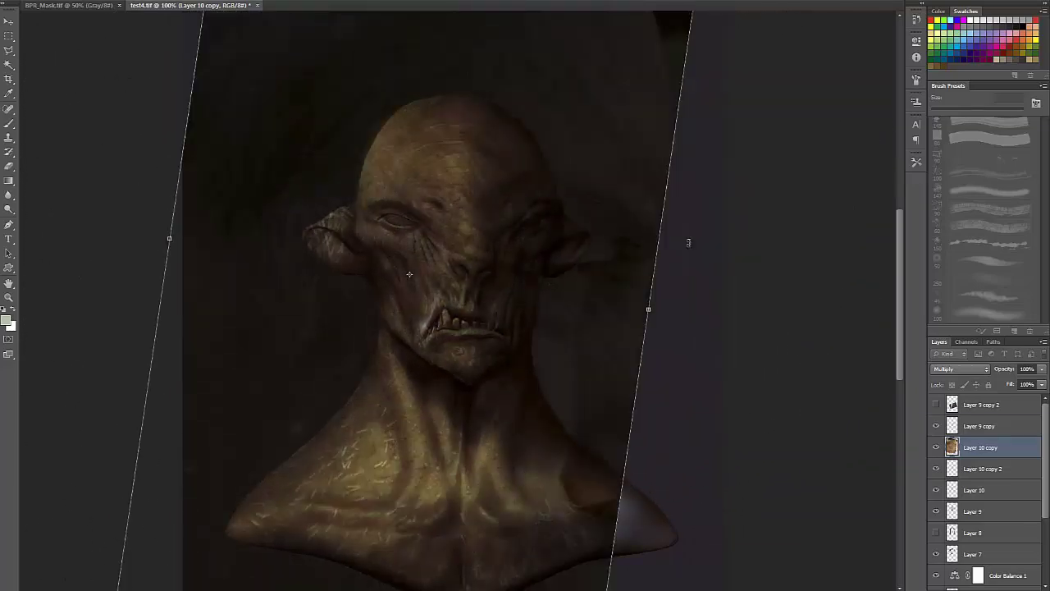
pyautogui.moveTo(623, 230); pyautogui.dragTo(585, 347)
pyautogui.moveTo(665, 68); pyautogui.dragTo(530, 216)
pyautogui.moveTo(447, 334)
pyautogui.mouseDown()
pyautogui.moveTo(596, 154)
pyautogui.moveTo(651, 342)
pyautogui.moveTo(614, 347)
pyautogui.moveTo(539, 303)
pyautogui.moveTo(491, 233)
pyautogui.moveTo(570, 202)
pyautogui.moveTo(621, 200)
pyautogui.moveTo(586, 246)
pyautogui.moveTo(563, 227)
pyautogui.moveTo(518, 244)
pyautogui.mouseUp()
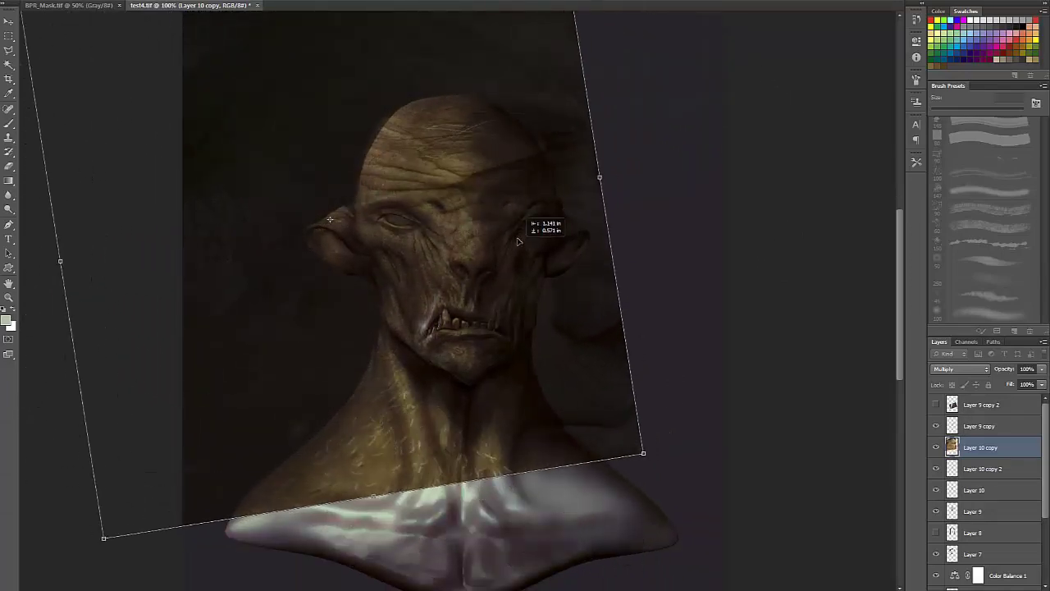
pyautogui.press('Return')
# - Copy the rectangular forehead wrinkle area to a new layer and hide Layer 10 copy
pyautogui.press('m')
pyautogui.moveTo(334, 121)
pyautogui.mouseDown()
pyautogui.moveTo(476, 219)
pyautogui.moveTo(565, 231)
pyautogui.mouseUp()
pyautogui.hotkey('ctrl', 'shift', 'c')
pyautogui.hotkey('ctrl', 'v')
pyautogui.hotkey('ctrl', 'z')
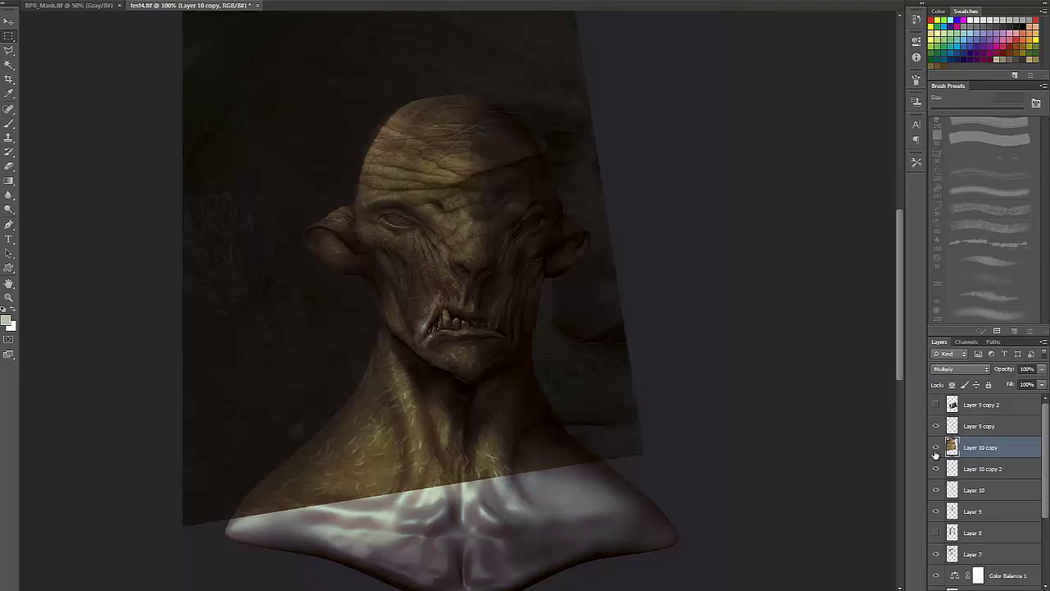
pyautogui.hotkey('ctrl', 'd')
pyautogui.hotkey('ctrl', 'v')
pyautogui.click(936, 468)
# - Duplicate the forehead patch, mirror the copy horizontally beside the original and merge both layers
pyautogui.press('v')
pyautogui.moveTo(478, 304); pyautogui.dragTo(618, 325)
pyautogui.rightClick(534, 310)
pyautogui.click(574, 476)
pyautogui.press('Return')
pyautogui.keyDown('shift'); pyautogui.click(964, 465); pyautogui.keyUp('shift')
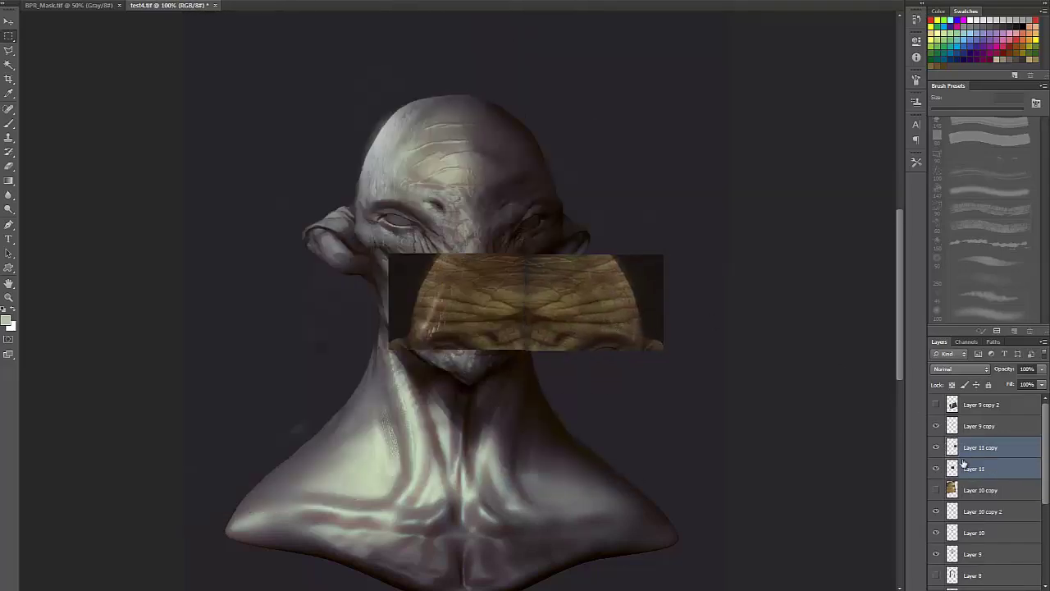
pyautogui.hotkey('ctrl', 'e')
# - Squash the merged wrinkle patch, place it on the forehead and warp it to the curve of the skull
pyautogui.hotkey('ctrl', 't')
pyautogui.moveTo(526, 255); pyautogui.dragTo(527, 285)
pyautogui.moveTo(541, 296); pyautogui.dragTo(474, 149)
pyautogui.rightClick(478, 174)
pyautogui.click(506, 260)
pyautogui.moveTo(463, 198); pyautogui.dragTo(473, 229)
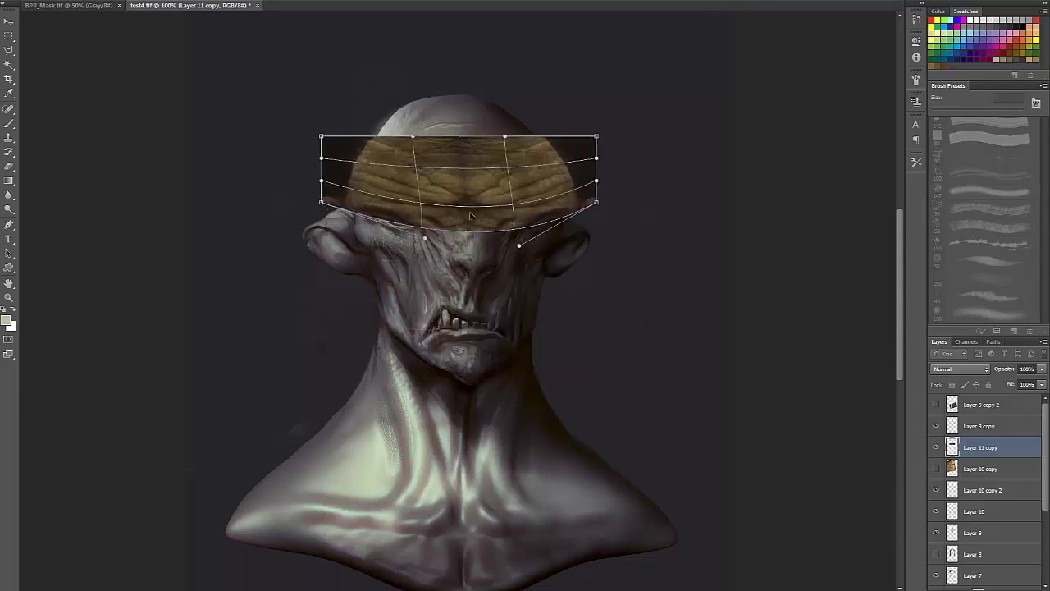
pyautogui.moveTo(492, 140); pyautogui.dragTo(494, 84)
pyautogui.moveTo(322, 180); pyautogui.dragTo(345, 164)
pyautogui.moveTo(322, 201); pyautogui.dragTo(343, 198)
pyautogui.moveTo(597, 202); pyautogui.dragTo(574, 199)
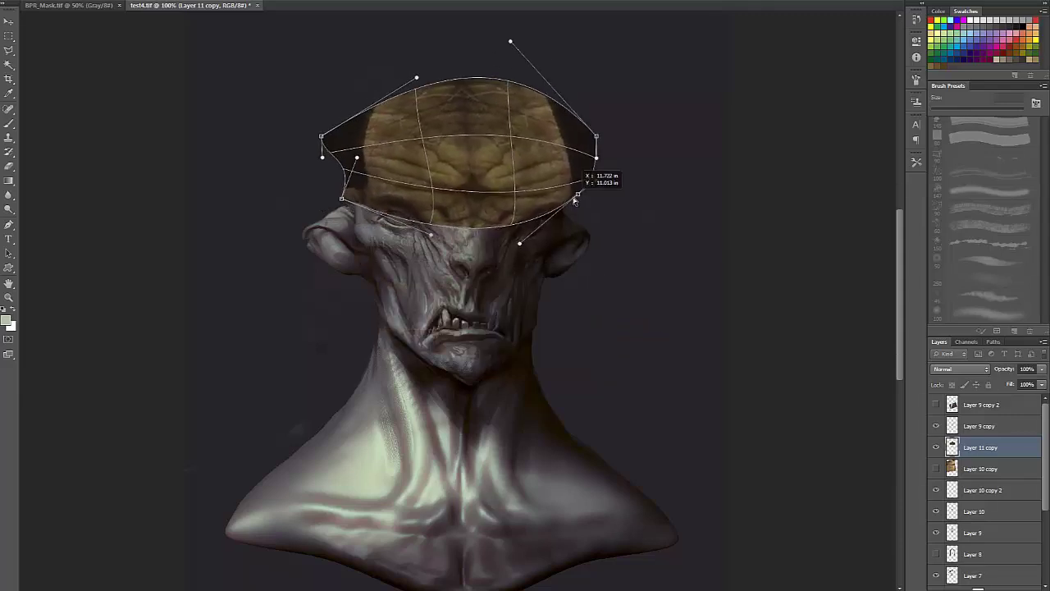
pyautogui.moveTo(476, 185); pyautogui.dragTo(474, 134)
pyautogui.press('Return')
# - Try a range of blend modes on the forehead wrinkle patch and delete its layer
pyautogui.scroll(-17, 960, 367)
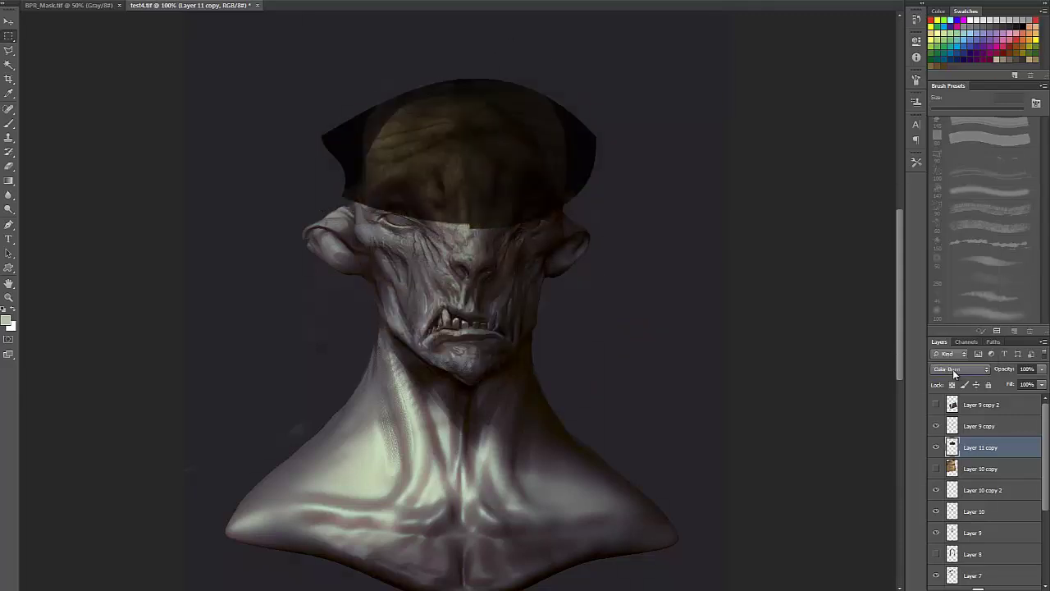
pyautogui.press('Down')
pyautogui.press('Down')
pyautogui.press('Down')
pyautogui.press('Down')
pyautogui.press('Down')
pyautogui.press('Down')
pyautogui.press('Down')
pyautogui.press('Down')
pyautogui.press('Down')
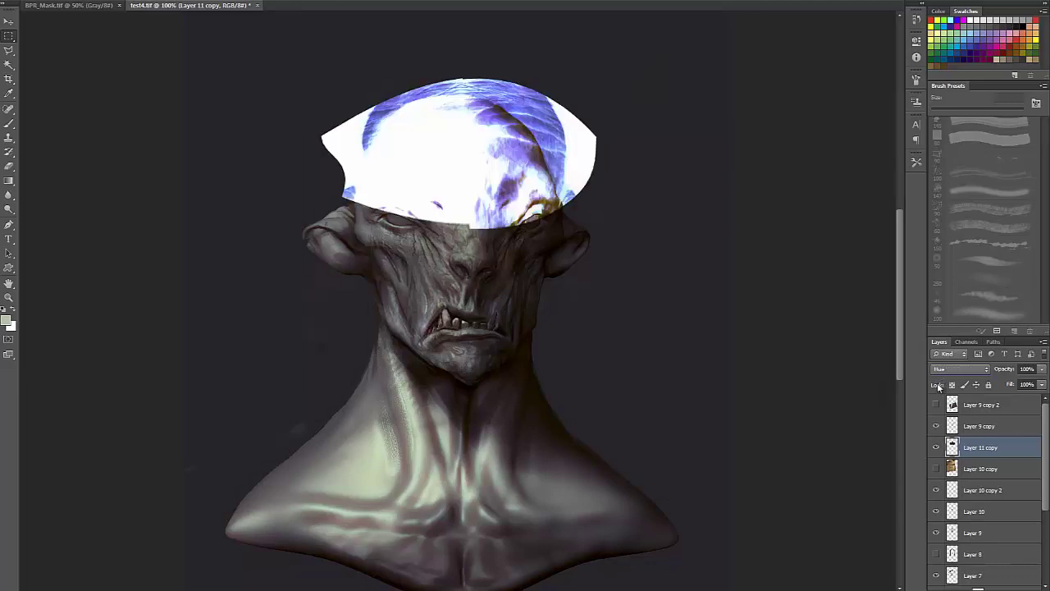
pyautogui.press('Delete')
# - Move the hair on Layer 8 above Layer 9 copy and keep the layer hidden
pyautogui.click(936, 533)
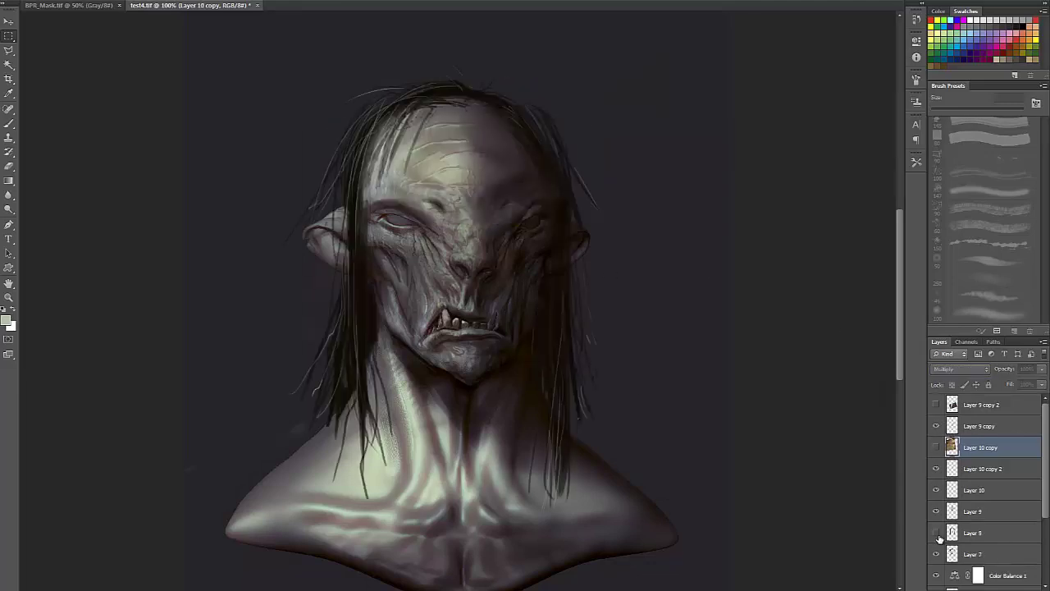
pyautogui.click(936, 533)
pyautogui.moveTo(973, 533); pyautogui.dragTo(974, 416)
pyautogui.click(936, 427)
pyautogui.hotkey('ctrl', 'i')
pyautogui.hotkey('ctrl', 'z')
pyautogui.click(932, 427)
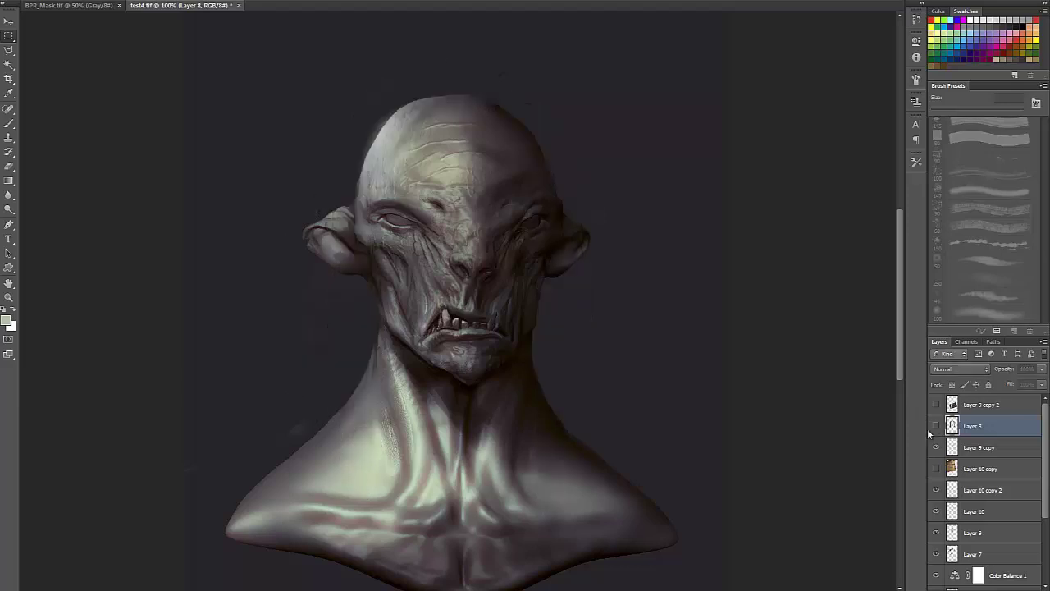
# - Create a new layer above Layer 8 and fill a small white circle in the background beside the head
pyautogui.press('b')
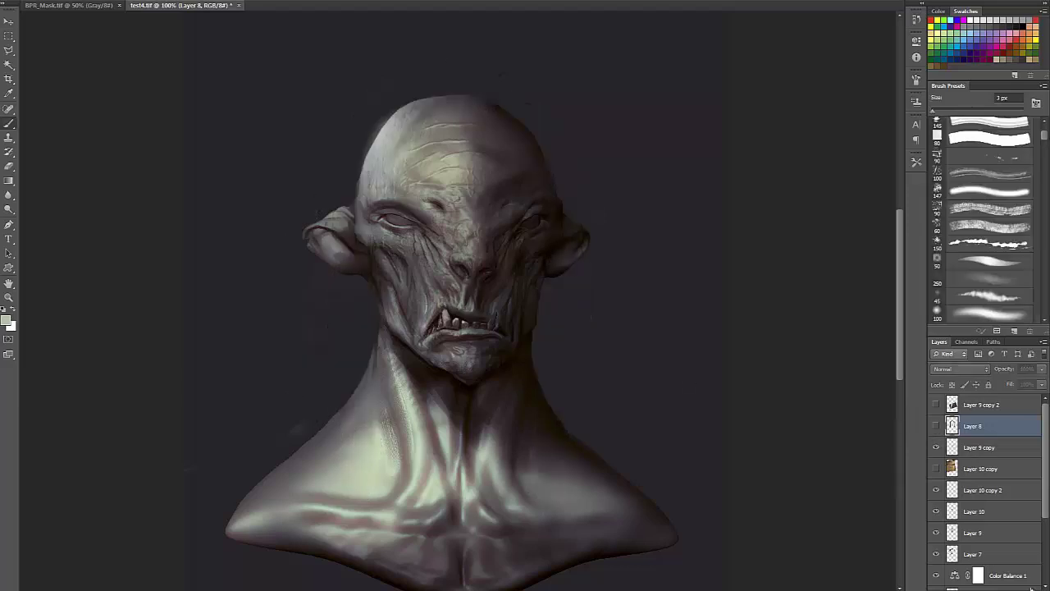
pyautogui.hotkey('ctrl', 'shift', 'alt', 'n')
pyautogui.press('m')
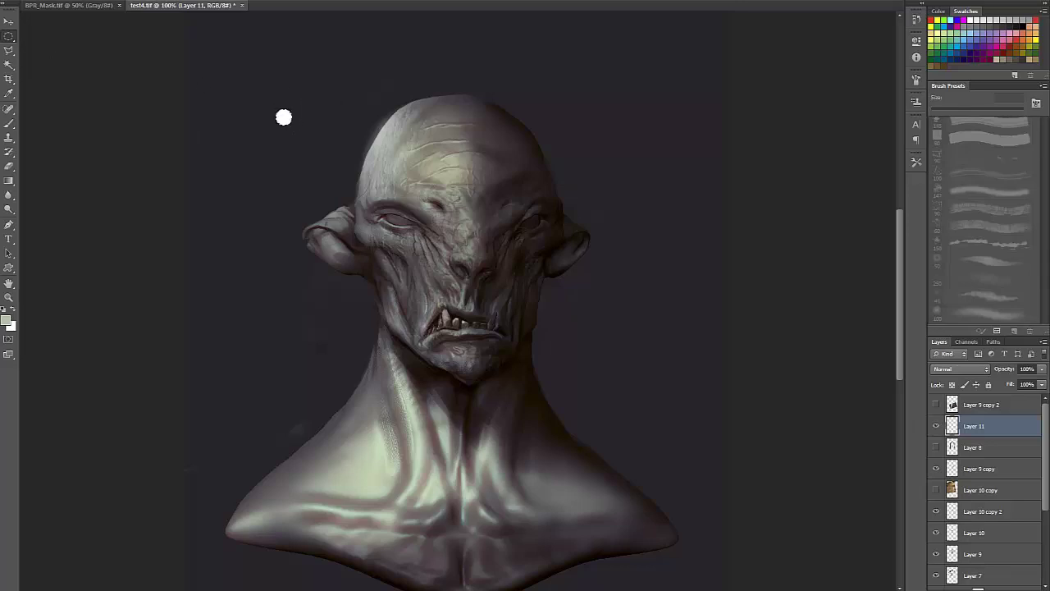
pyautogui.moveTo(230, 113)
pyautogui.mouseDown()
pyautogui.moveTo(252, 130)
pyautogui.moveTo(245, 110)
pyautogui.moveTo(284, 120)
pyautogui.moveTo(302, 141)
pyautogui.mouseUp()
pyautogui.press('d')
pyautogui.hotkey('alt', 'BackSpace')
pyautogui.hotkey('ctrl', 't')
pyautogui.press('Return')
pyautogui.hotkey('ctrl', 'd')
pyautogui.hotkey('ctrl', 't')
pyautogui.press('Return')
# - Paint a grey iris with a dark pupil inside the white circle, reducing the brush to 3 px
pyautogui.press('b')
pyautogui.rightClick(274, 128)
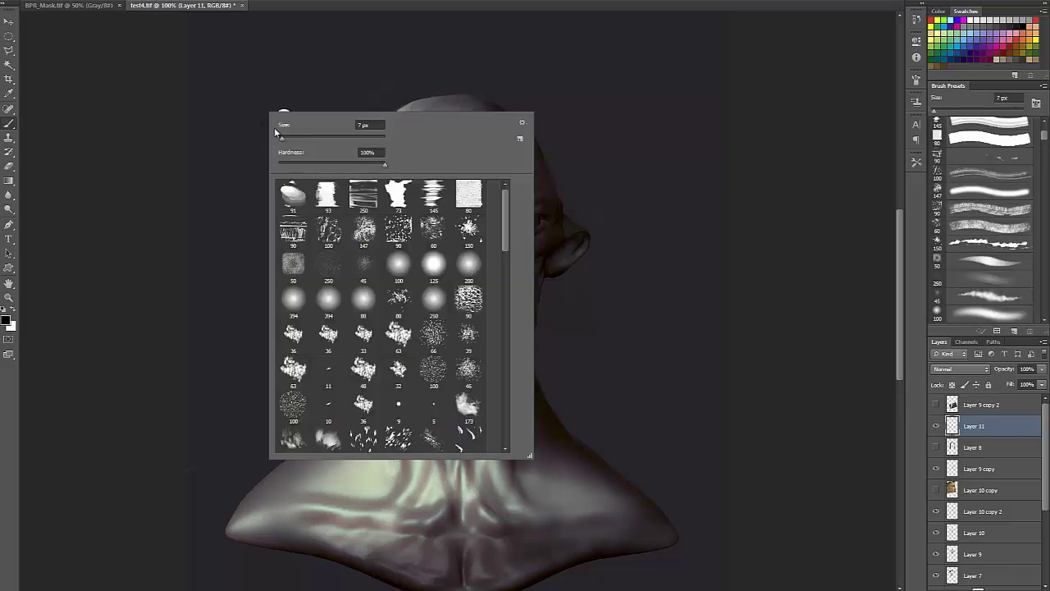
pyautogui.doubleClick(417, 265)
pyautogui.keyDown('alt'); pyautogui.click(290, 118); pyautogui.keyUp('alt')
pyautogui.press('[')
pyautogui.press('[')
pyautogui.press('[')
pyautogui.press('[')
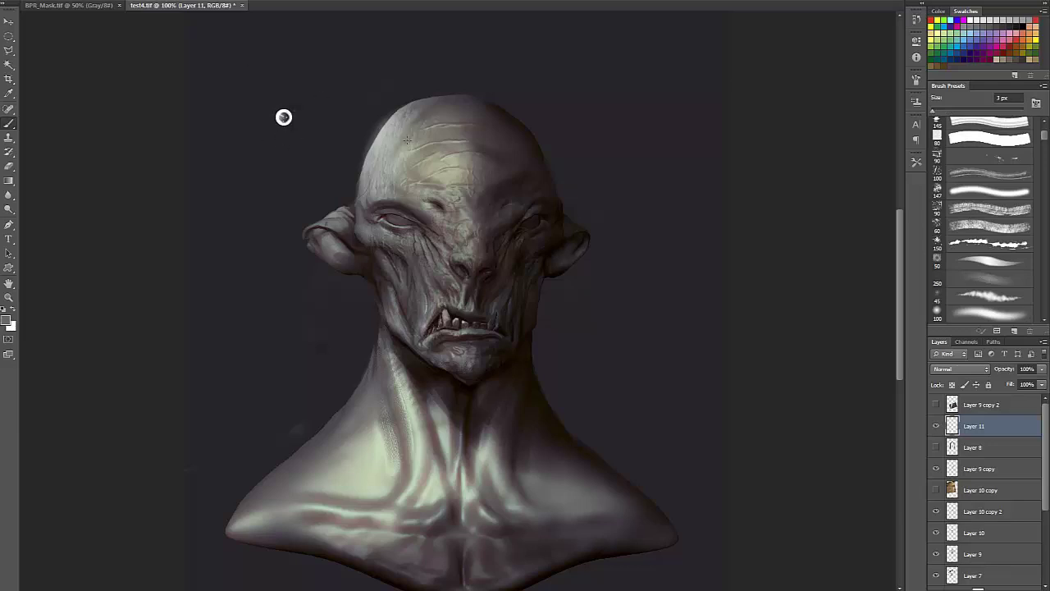
# - Place a copy of the painted eyeball over each of the creature's eyes
pyautogui.press('m')
pyautogui.moveTo(273, 104); pyautogui.dragTo(296, 129)
pyautogui.moveTo(290, 112); pyautogui.dragTo(406, 214)
pyautogui.moveTo(407, 214)
pyautogui.mouseDown()
pyautogui.moveTo(462, 225)
pyautogui.moveTo(534, 216)
pyautogui.mouseUp()
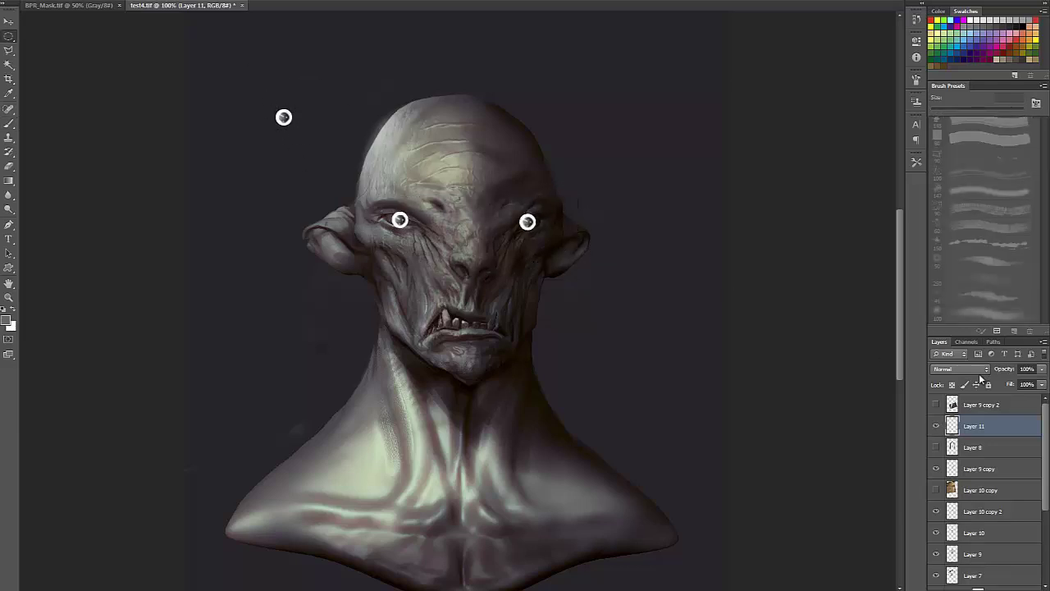
# - Reduce Layer 11's opacity to 21% and select and align the eyeball in the shadowed socket
pyautogui.press('1')
pyautogui.moveTo(507, 210); pyautogui.dragTo(560, 226)
pyautogui.press('2')
pyautogui.press('1')
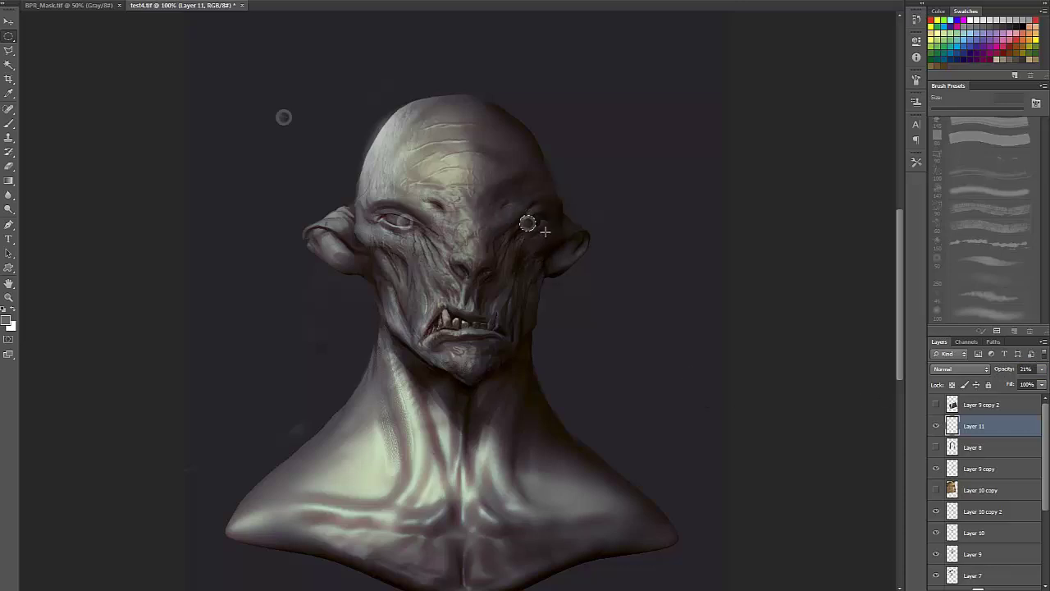
# - Trim the eyeballs to the eyelids with a 2 px eraser and raise Layer 11's opacity to 63%
pyautogui.press('b')
pyautogui.hotkey('ctrl', '+')
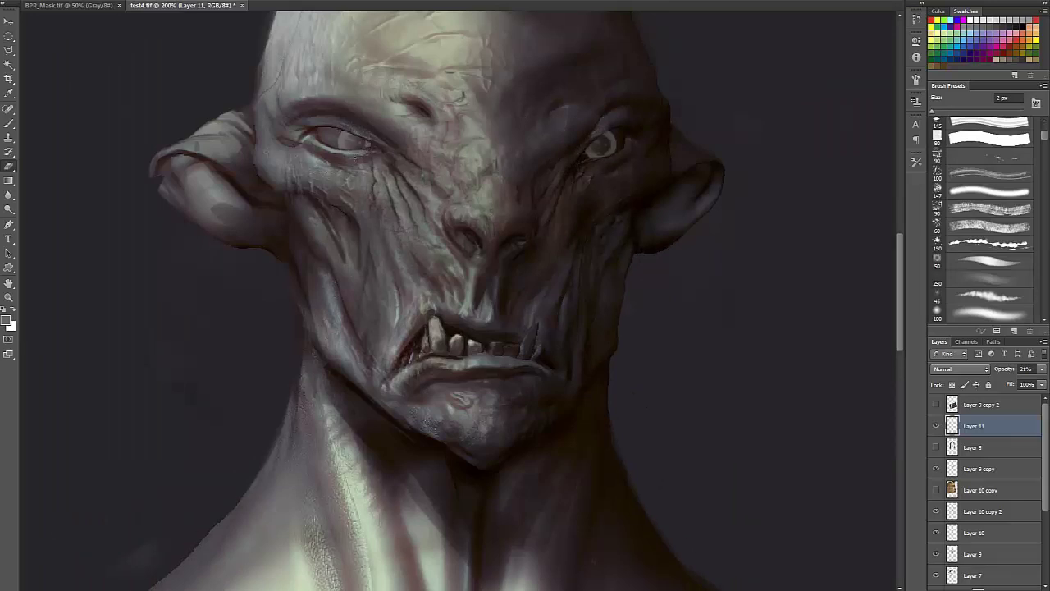
pyautogui.moveTo(1005, 372); pyautogui.dragTo(1027, 377)
pyautogui.hotkey('ctrl', '-')
pyautogui.hotkey('ctrl', '-')
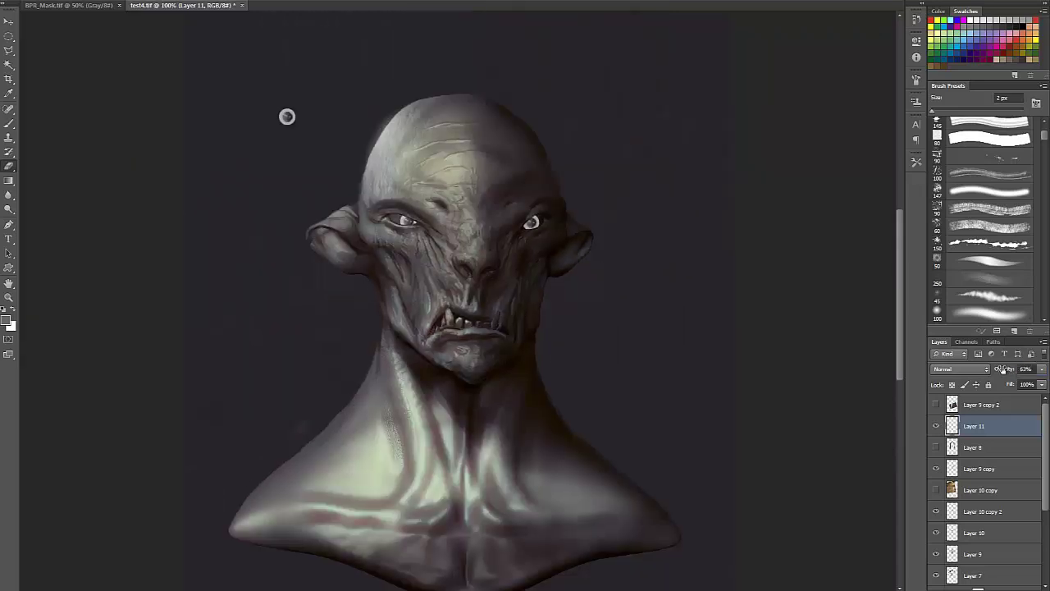
pyautogui.hotkey('ctrl', '+')
# - Select the eyeball on the shadowed side, darken it with Hue/Saturation and scale it down slightly
pyautogui.press('m')
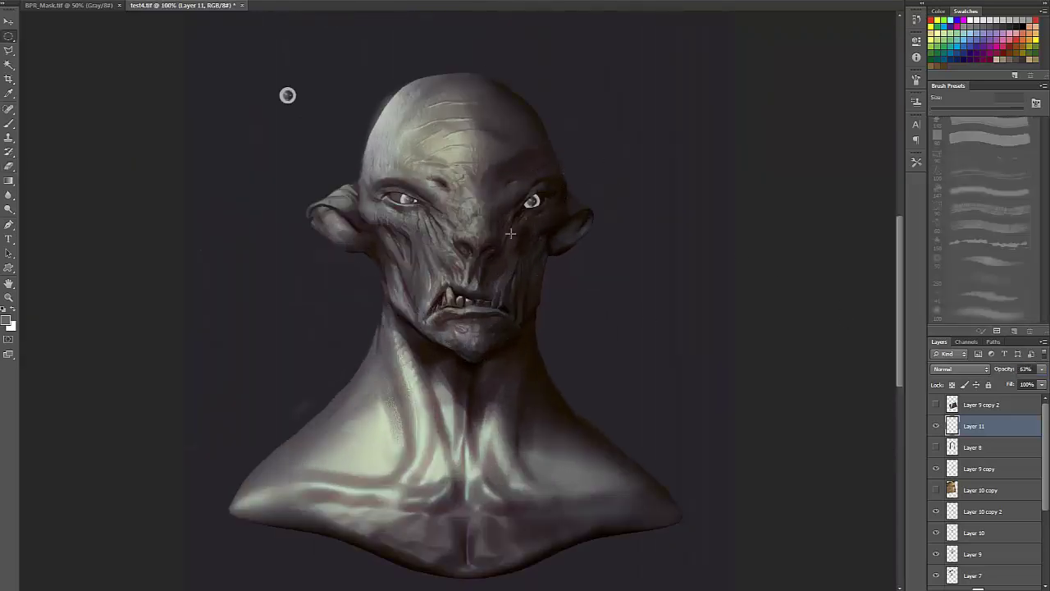
pyautogui.moveTo(490, 169); pyautogui.dragTo(565, 238)
pyautogui.hotkey('ctrl', 'u')
pyautogui.moveTo(682, 201); pyautogui.dragTo(655, 204)
pyautogui.press('Return')
pyautogui.hotkey('ctrl', 't')
pyautogui.moveTo(565, 169); pyautogui.dragTo(562, 172)
pyautogui.press('Return')
pyautogui.hotkey('ctrl', 'd')
# - Choose the 91 px textured brush for the eraser and set Layer 11's opacity to 84%
pyautogui.press('e')
pyautogui.rightClick(531, 154)
pyautogui.doubleClick(556, 237)
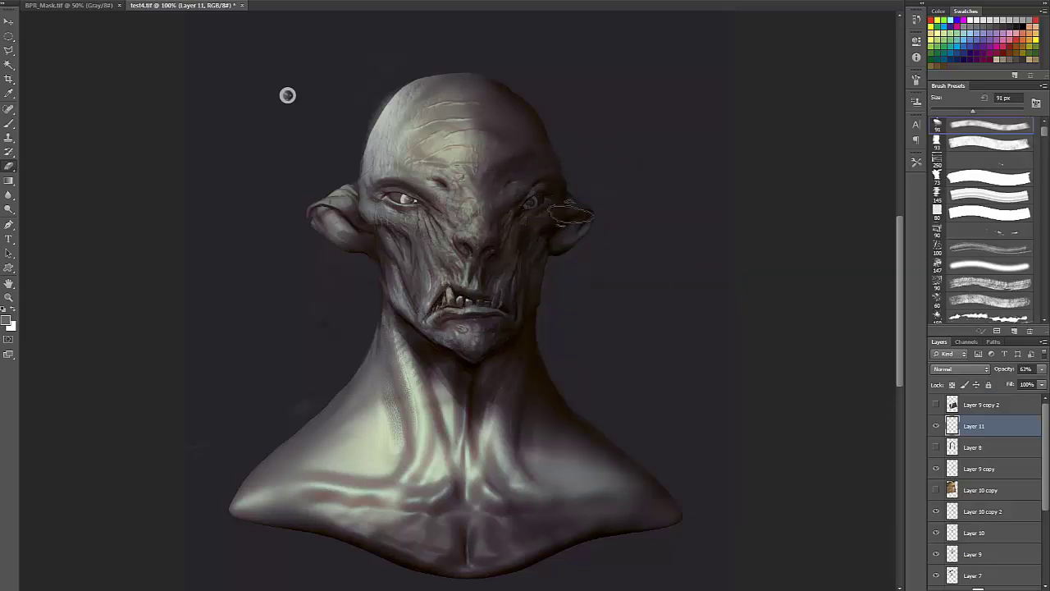
pyautogui.click(1016, 371)
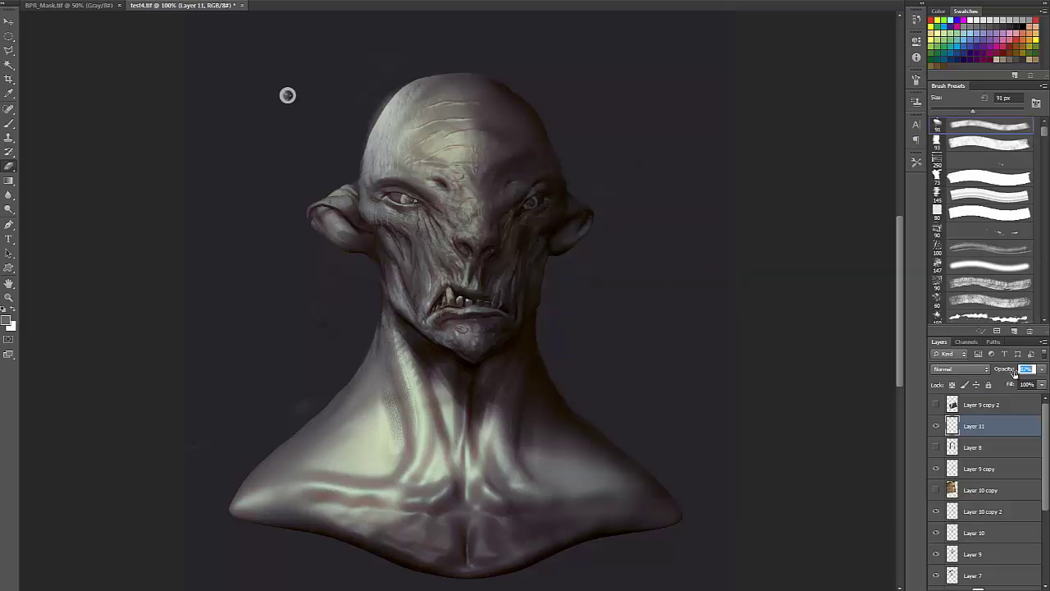
pyautogui.write('84')
pyautogui.press('Return')
# - Move the spare eyeball from beside the head into the eye on the lit side of the face
pyautogui.press('m')
pyautogui.moveTo(395, 196); pyautogui.dragTo(422, 217)
pyautogui.moveTo(275, 82); pyautogui.dragTo(303, 111)
pyautogui.moveTo(287, 97)
pyautogui.mouseDown()
pyautogui.moveTo(418, 210)
pyautogui.moveTo(410, 201)
pyautogui.mouseUp()
pyautogui.hotkey('ctrl', 't')
pyautogui.press('Return')
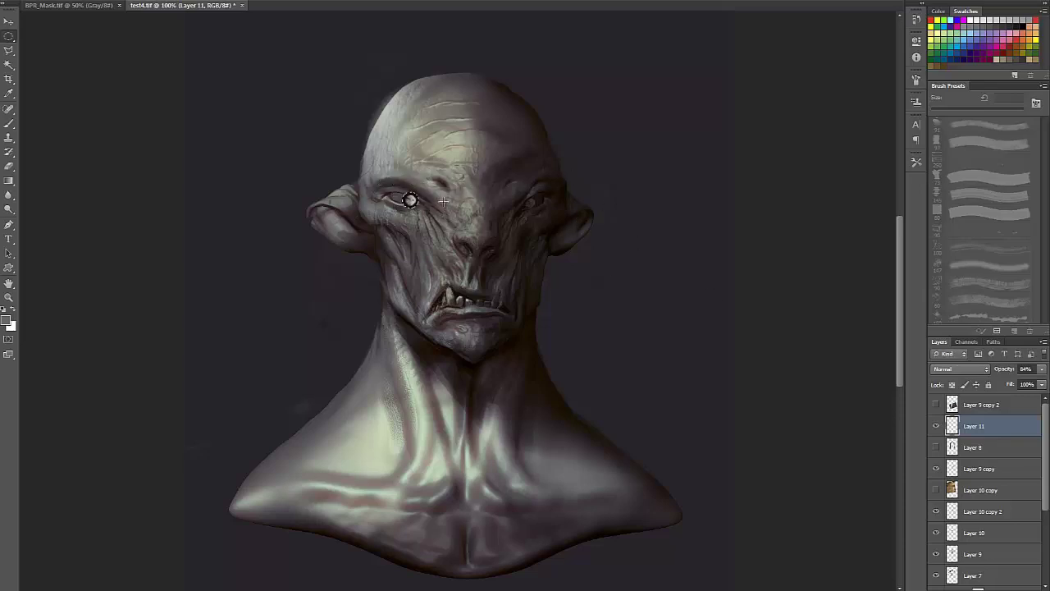
# - Deselect the placed eyeball and choose a small 8 px eraser for trimming it to the lit eye
pyautogui.hotkey('ctrl', 'd')
pyautogui.press('e')
pyautogui.rightClick(361, 142)
pyautogui.click(303, 187)
pyautogui.press('[')
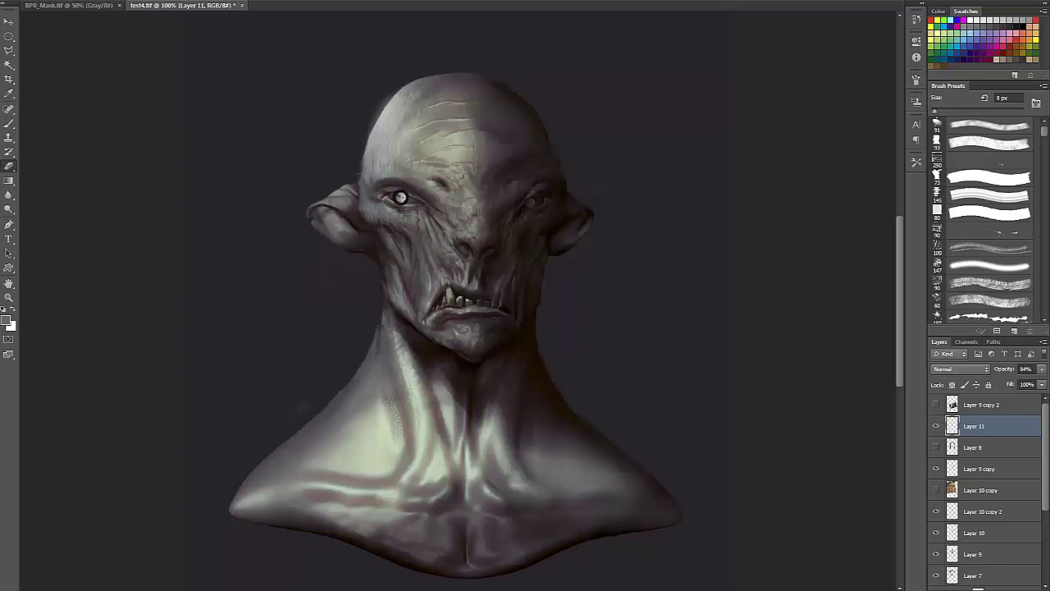
# - Select the spare eyeball beside the head with an elliptical marquee, delete it and clear the selection
pyautogui.moveTo(260, 75); pyautogui.dragTo(321, 125)
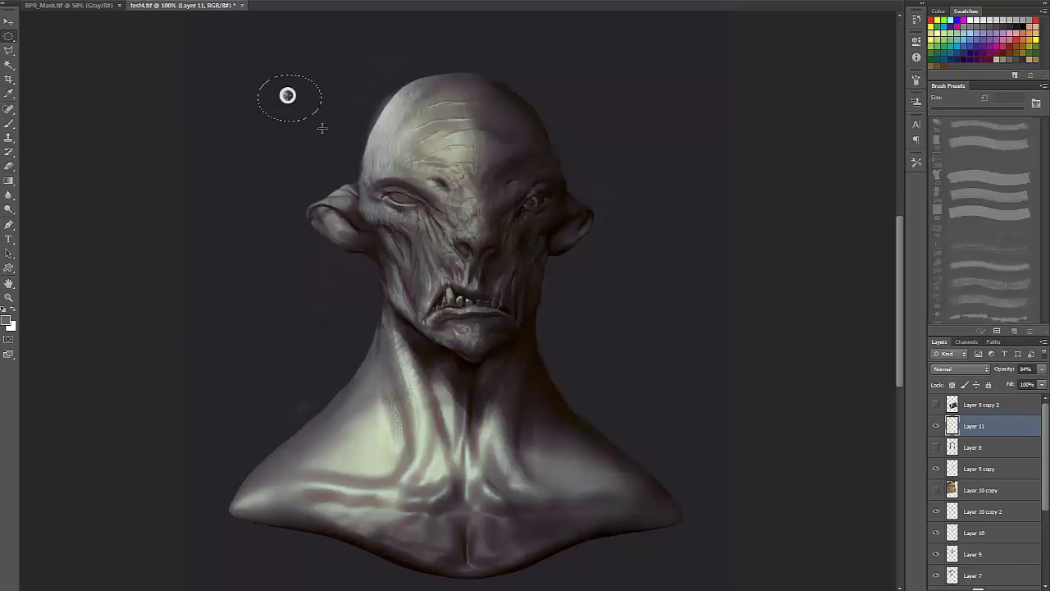
pyautogui.press('Delete')
pyautogui.hotkey('ctrl', 'd')
# - Paint over the upper part of the lit eye with a 7 px brush, using a tone sampled from the eyelid
pyautogui.press('b')
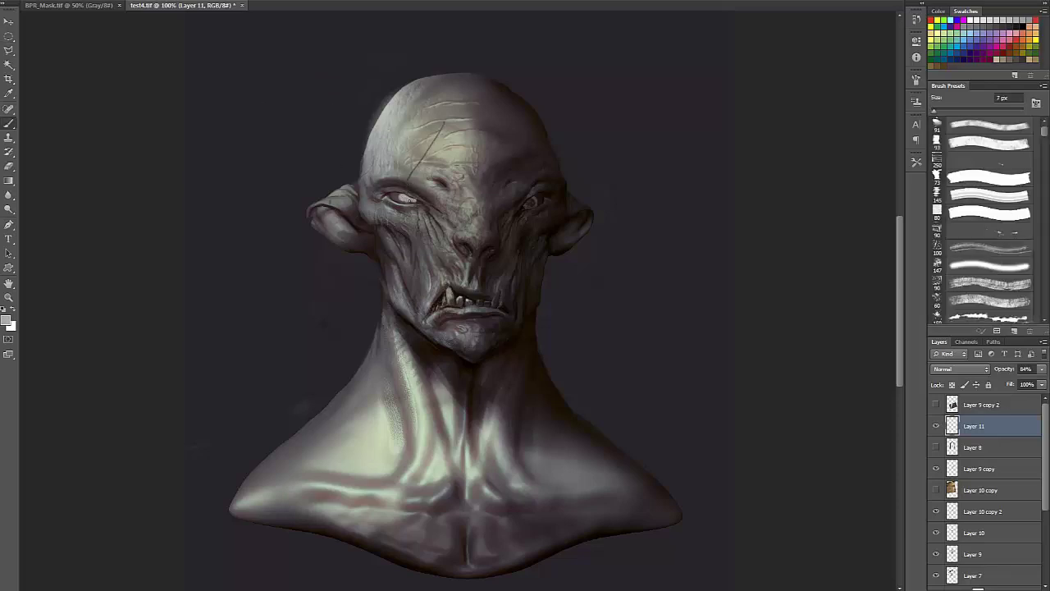
pyautogui.keyDown('alt'); pyautogui.click(391, 192); pyautogui.keyUp('alt')
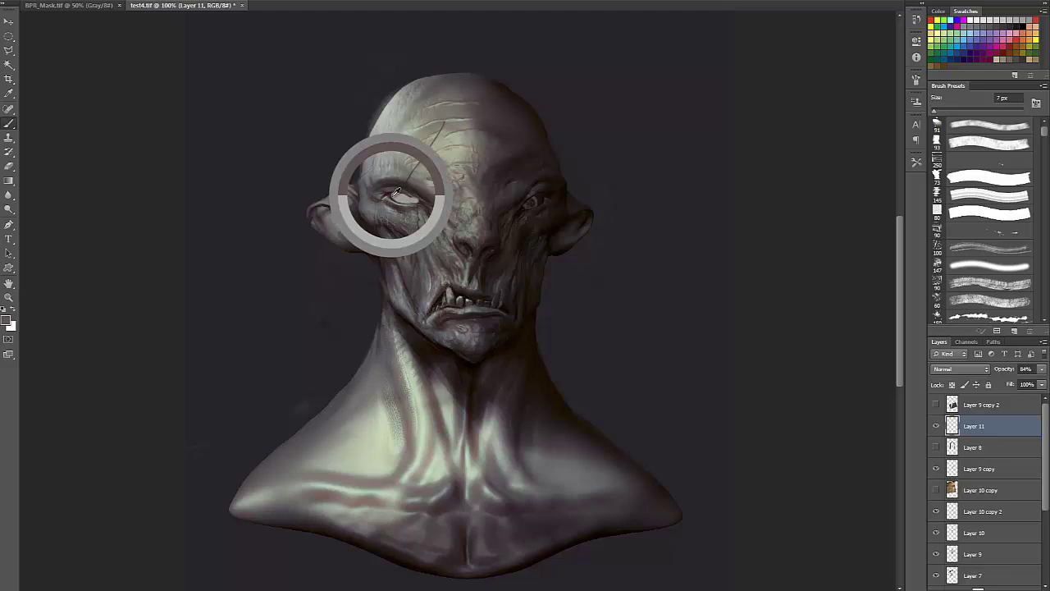
pyautogui.moveTo(392, 194); pyautogui.dragTo(407, 197)
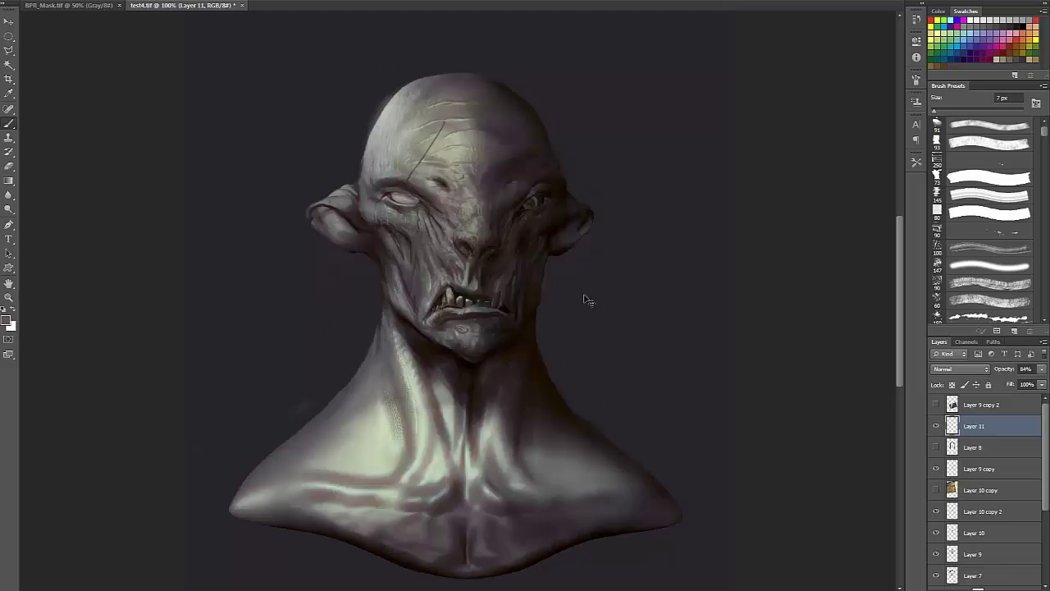
pyautogui.press('e')
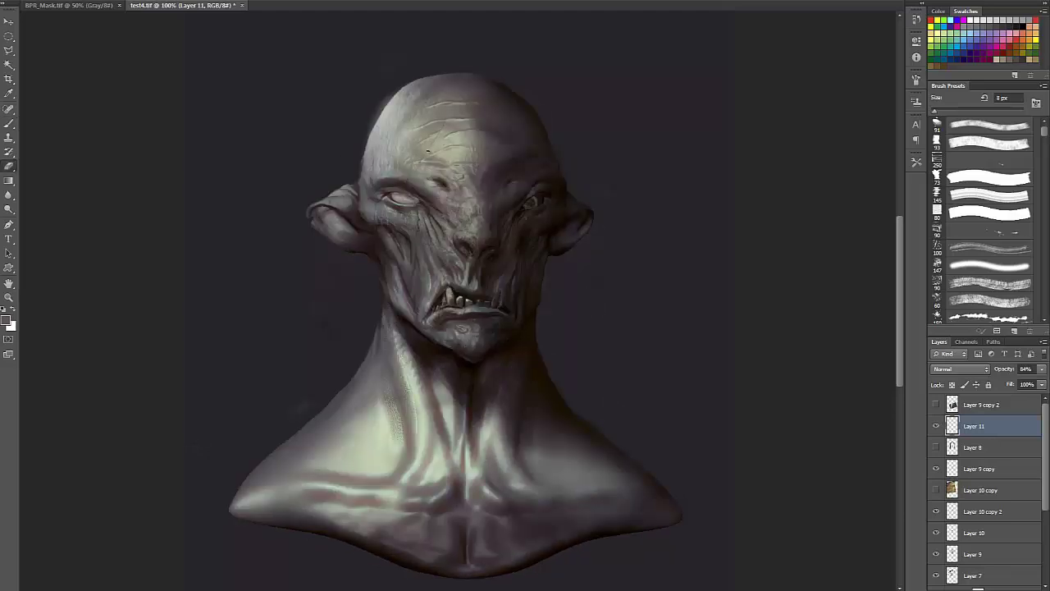
# - Load the bust's silhouette as a selection and subtract the strip of background beside the neck with the Polygonal Lasso
pyautogui.moveTo(1044, 447)
pyautogui.mouseDown()
pyautogui.moveTo(1044, 524)
pyautogui.moveTo(1044, 447)
pyautogui.mouseUp()
pyautogui.keyDown('ctrl'); pyautogui.click(955, 539); pyautogui.keyUp('ctrl')
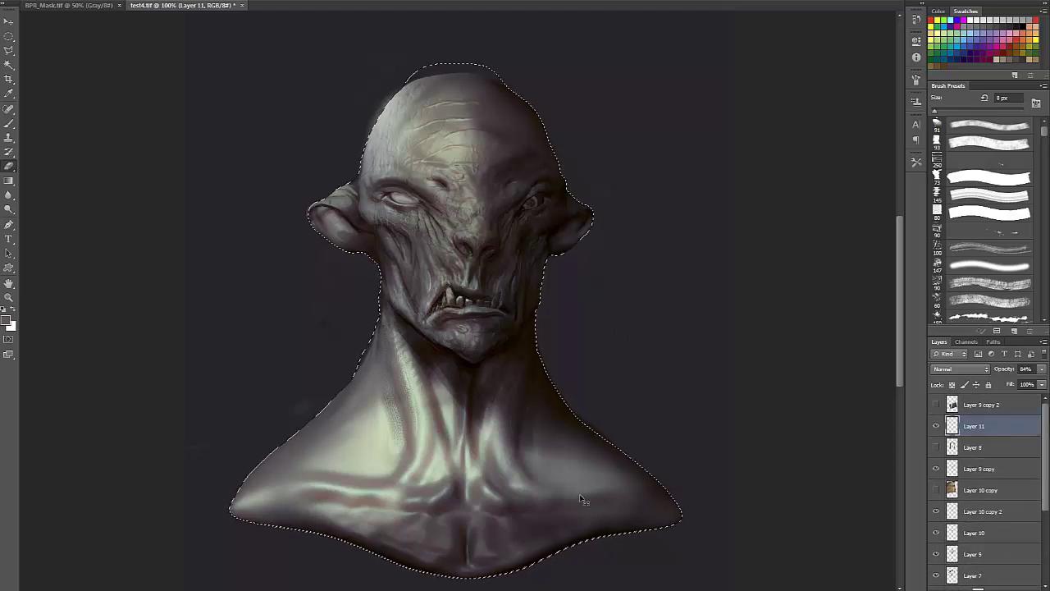
pyautogui.press('l')
pyautogui.click(354, 379)
pyautogui.click(376, 330)
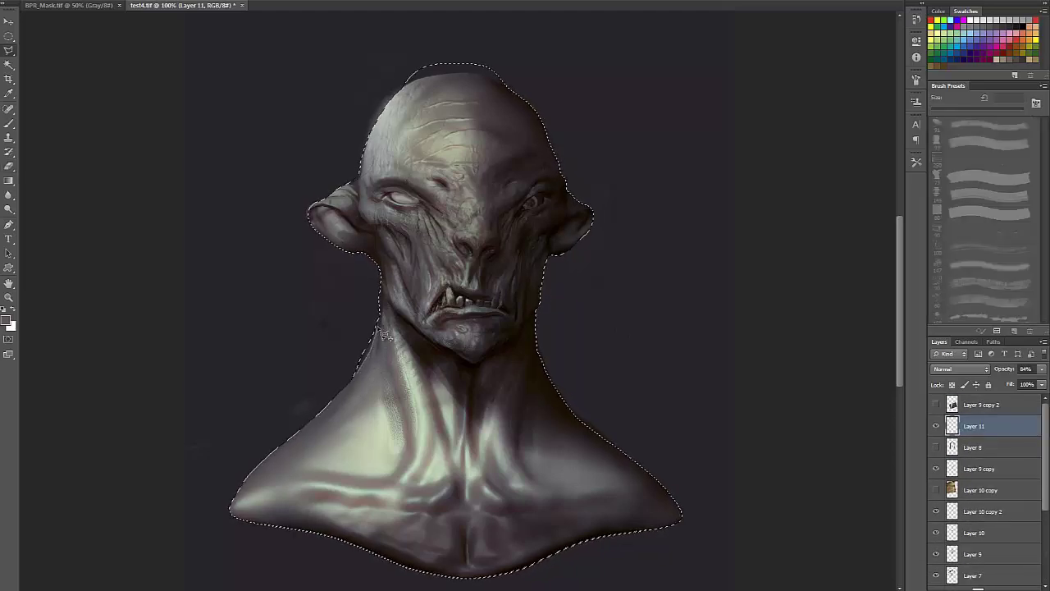
pyautogui.click(379, 282)
pyautogui.click(317, 351)
pyautogui.doubleClick(320, 401)
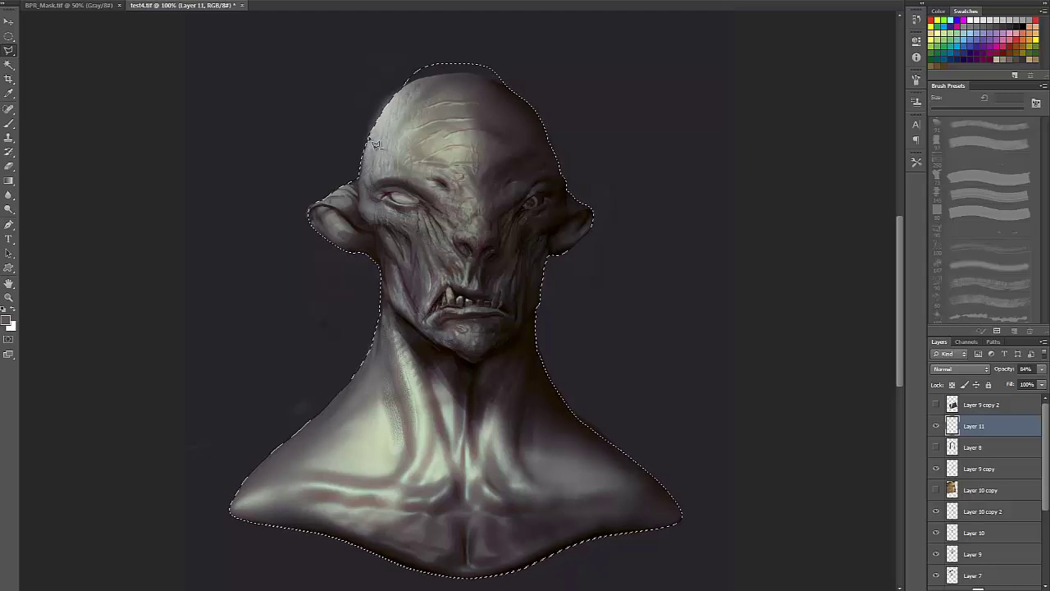
# - Subtract the strip above the head from the selection and cut the bust's lower edge into a straight-sided point
pyautogui.moveTo(473, 81); pyautogui.dragTo(506, 92)
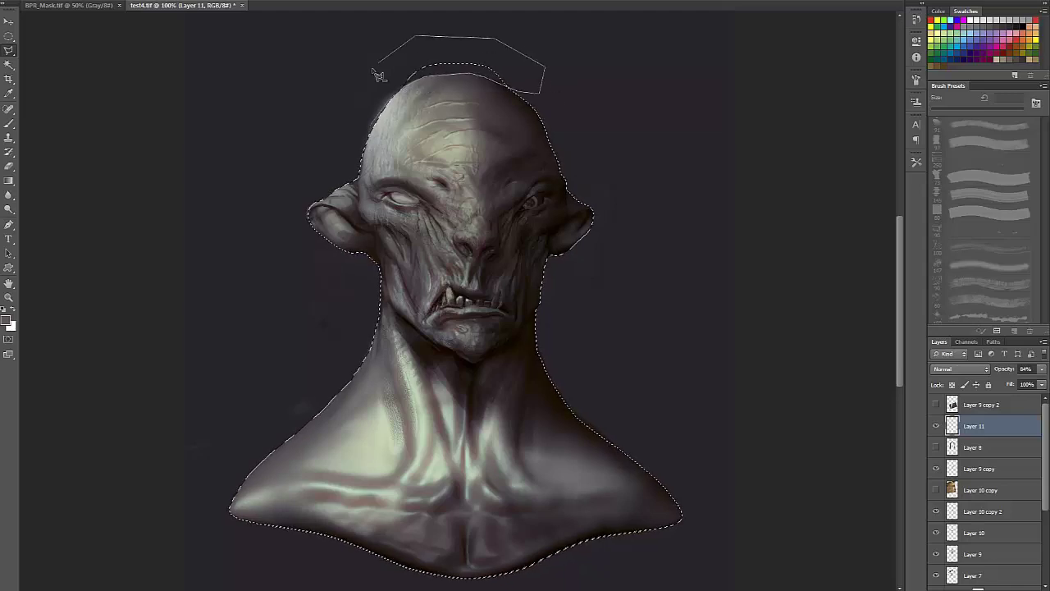
pyautogui.moveTo(379, 75); pyautogui.dragTo(376, 78)
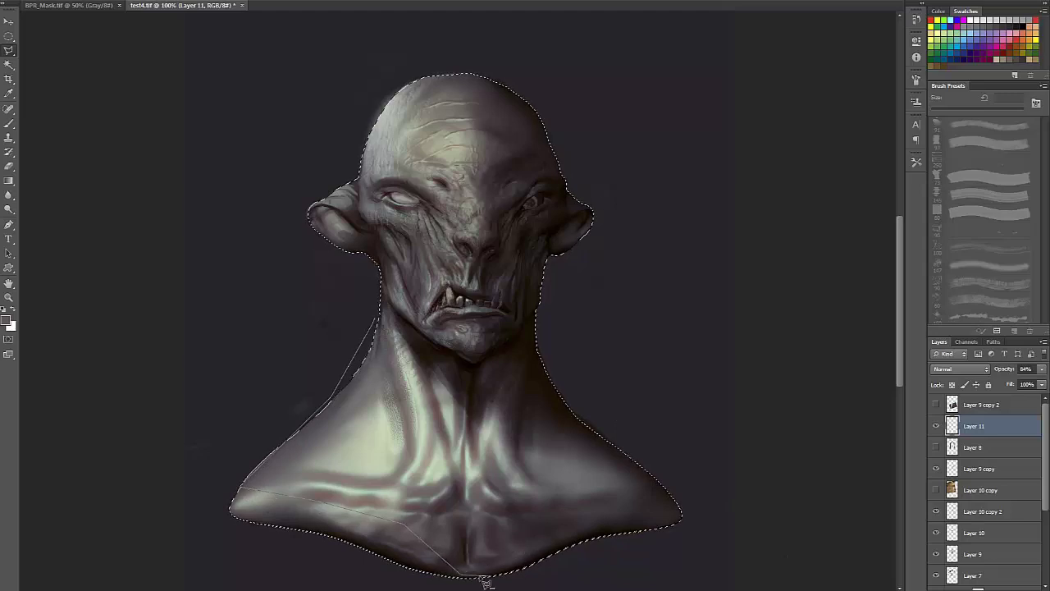
pyautogui.click(521, 585)
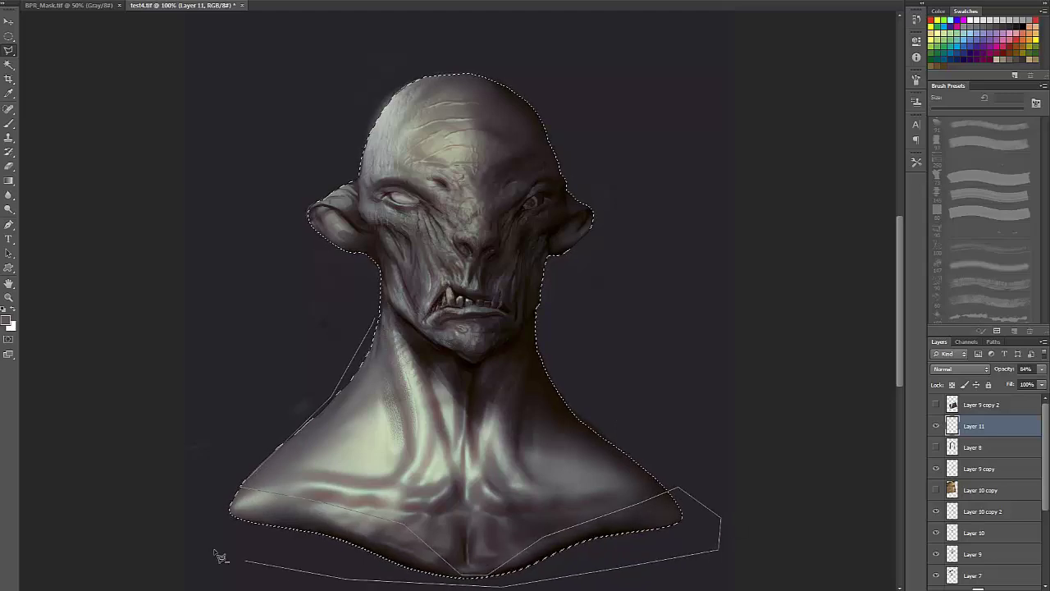
pyautogui.click(220, 559)
pyautogui.click(197, 503)
pyautogui.click(374, 320)
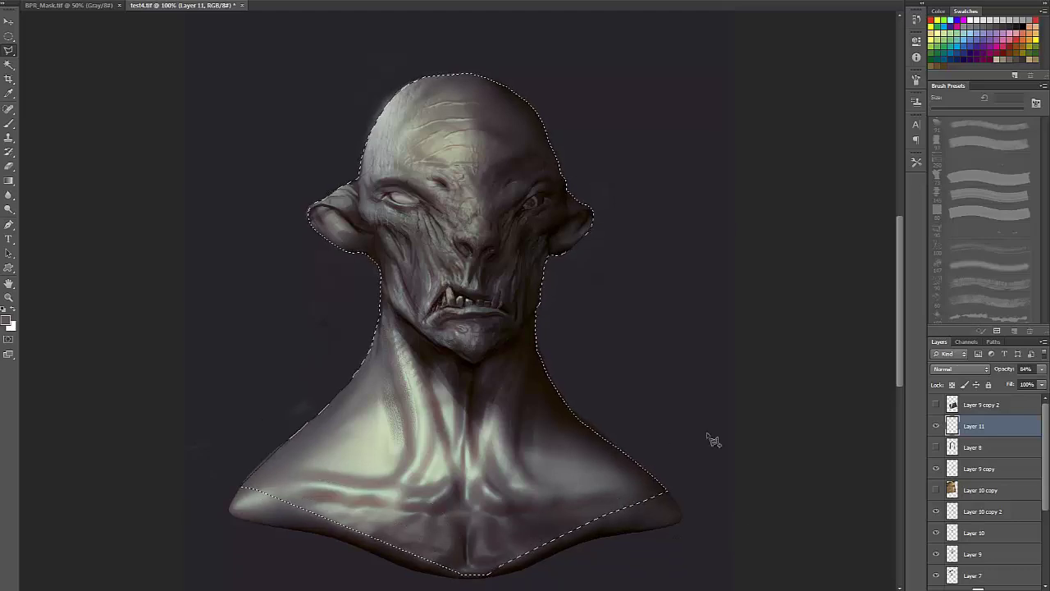
# - Save the trimmed bust selection as a new channel and return to the layer list
pyautogui.click(966, 342)
pyautogui.click(998, 589)
pyautogui.click(940, 342)
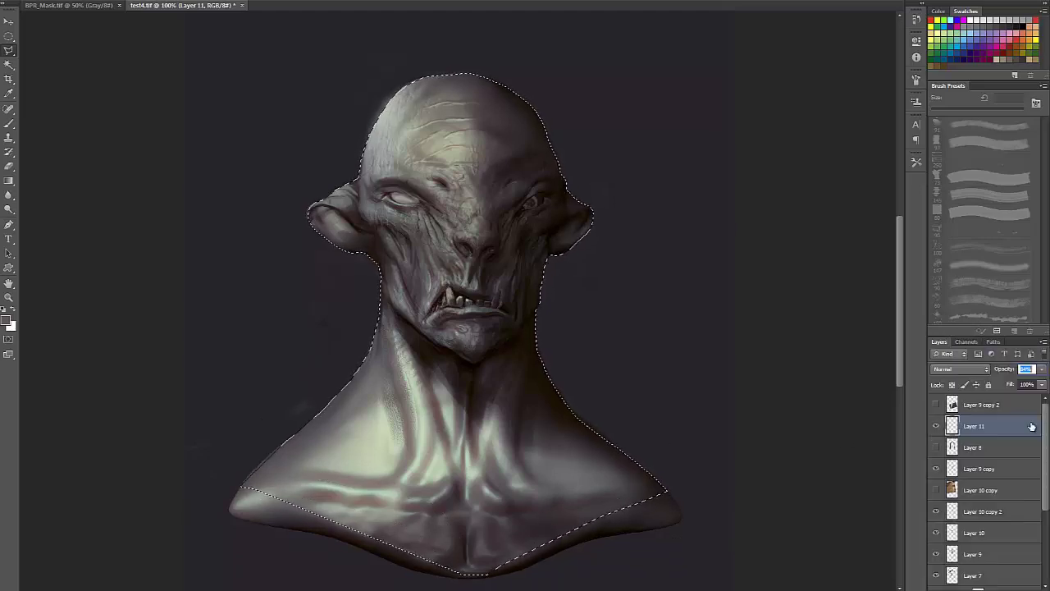
# - Create a new layer, invert the selection to the background and try a black gradient on it
pyautogui.hotkey('ctrl', 'shift', 'alt', 'n')
pyautogui.hotkey('ctrl', '-')
pyautogui.hotkey('ctrl', '-')
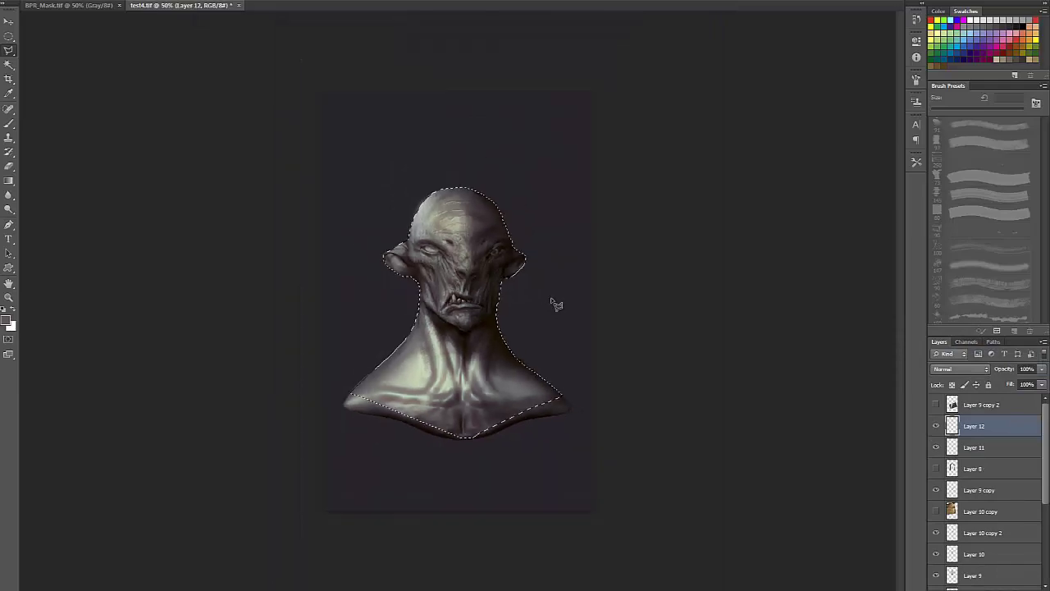
pyautogui.press('b')
pyautogui.click(8, 181)
pyautogui.moveTo(466, 415); pyautogui.dragTo(467, 316)
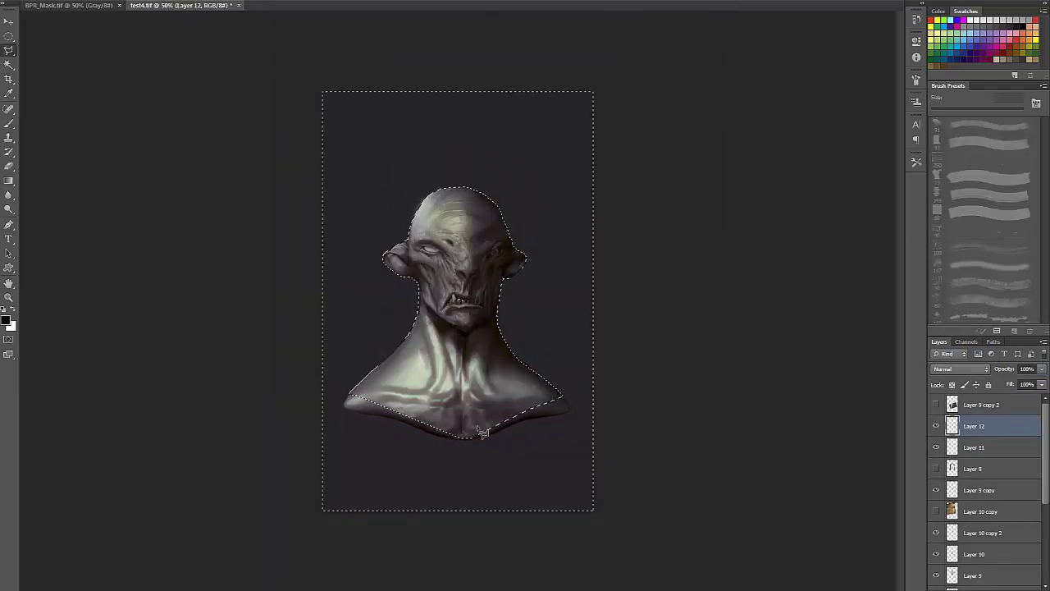
pyautogui.click(7, 187)
pyautogui.moveTo(474, 471); pyautogui.dragTo(446, 373)
pyautogui.hotkey('ctrl', 'z')
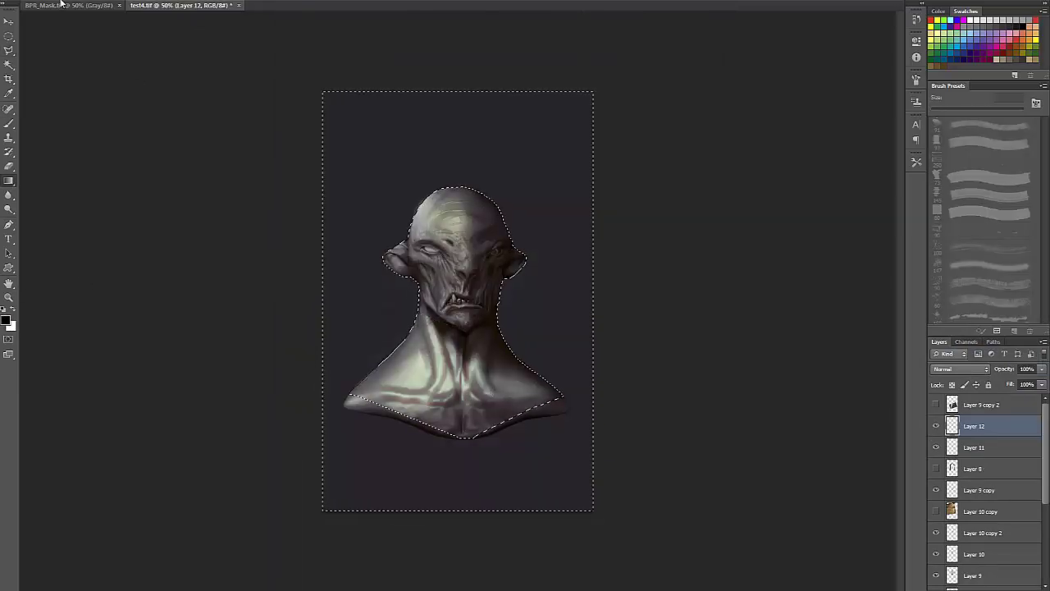
# - Set the background colour to grey and try a diagonal gradient across the backdrop, undoing it
pyautogui.click(12, 326)
pyautogui.moveTo(586, 361); pyautogui.dragTo(559, 388)
pyautogui.click(842, 295)
pyautogui.moveTo(322, 134); pyautogui.dragTo(500, 328)
pyautogui.hotkey('ctrl', 'z')
# - Set the foreground to near-black and fill the backdrop with a gradient running from dark below to grey above
pyautogui.click(6, 320)
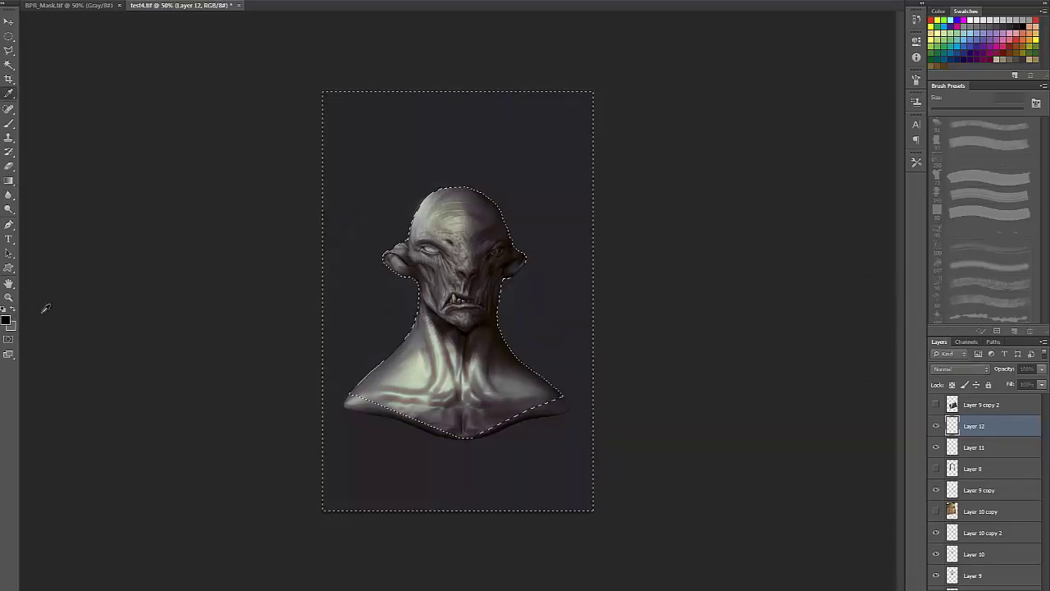
pyautogui.click(582, 425)
pyautogui.click(842, 295)
pyautogui.moveTo(548, 471); pyautogui.dragTo(324, 145)
pyautogui.hotkey('ctrl', 'z')
pyautogui.moveTo(517, 464); pyautogui.dragTo(316, 35)
pyautogui.moveTo(501, 480); pyautogui.dragTo(410, 140)
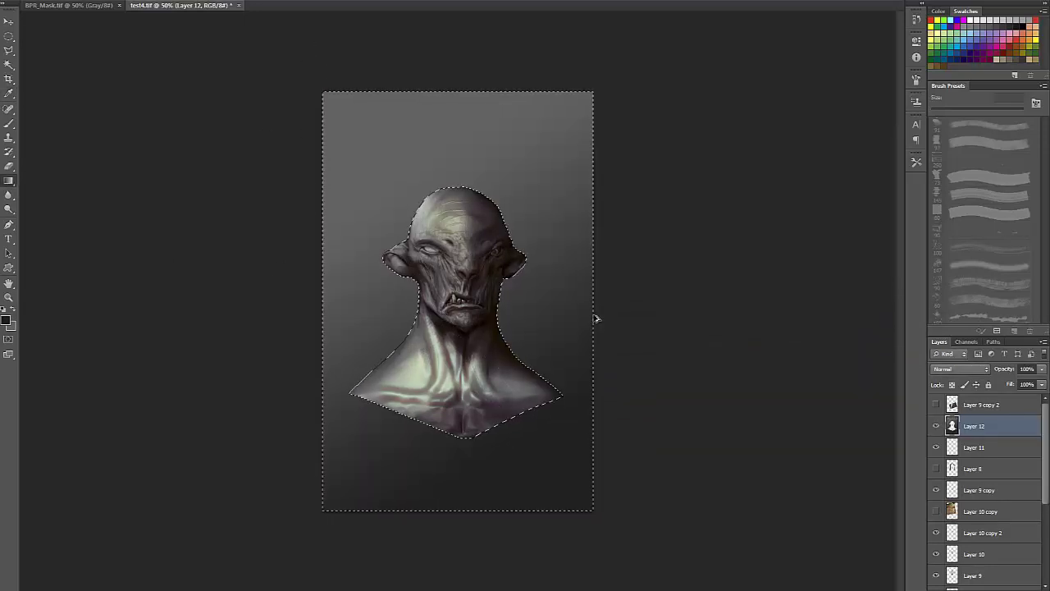
# - Darken the backdrop around the head and shoulders with a soft round brush enlarged to 300 px
pyautogui.press('b')
pyautogui.rightClick(548, 207)
pyautogui.click(678, 361)
pyautogui.press('Return')
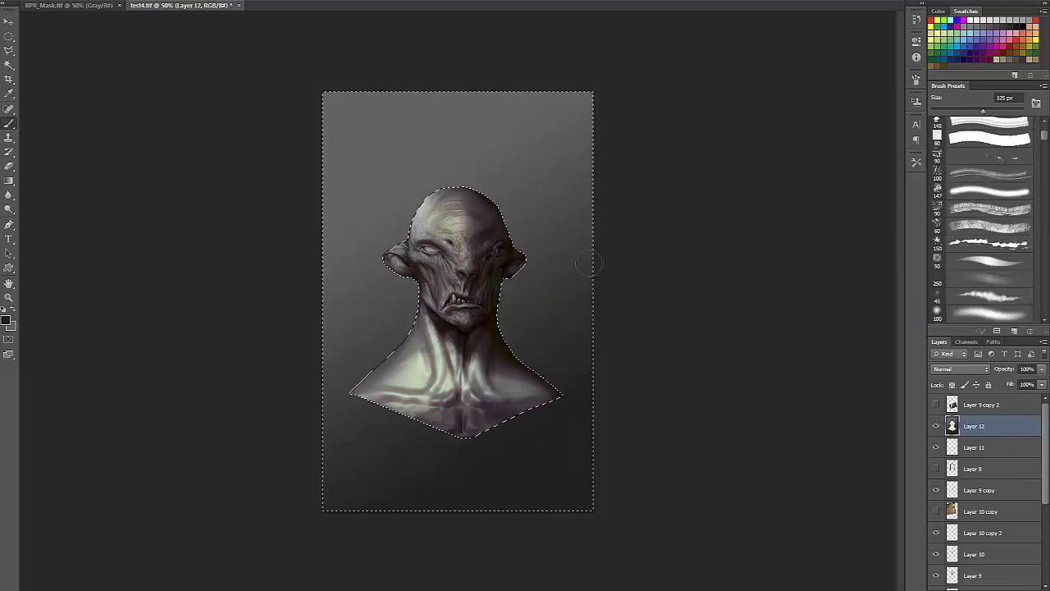
pyautogui.press(']')
pyautogui.press(']')
pyautogui.press(']')
pyautogui.press(']')
pyautogui.press(']')
pyautogui.moveTo(368, 461)
pyautogui.mouseDown()
pyautogui.moveTo(527, 140)
pyautogui.moveTo(580, 227)
pyautogui.moveTo(488, 141)
pyautogui.moveTo(343, 271)
pyautogui.mouseUp()
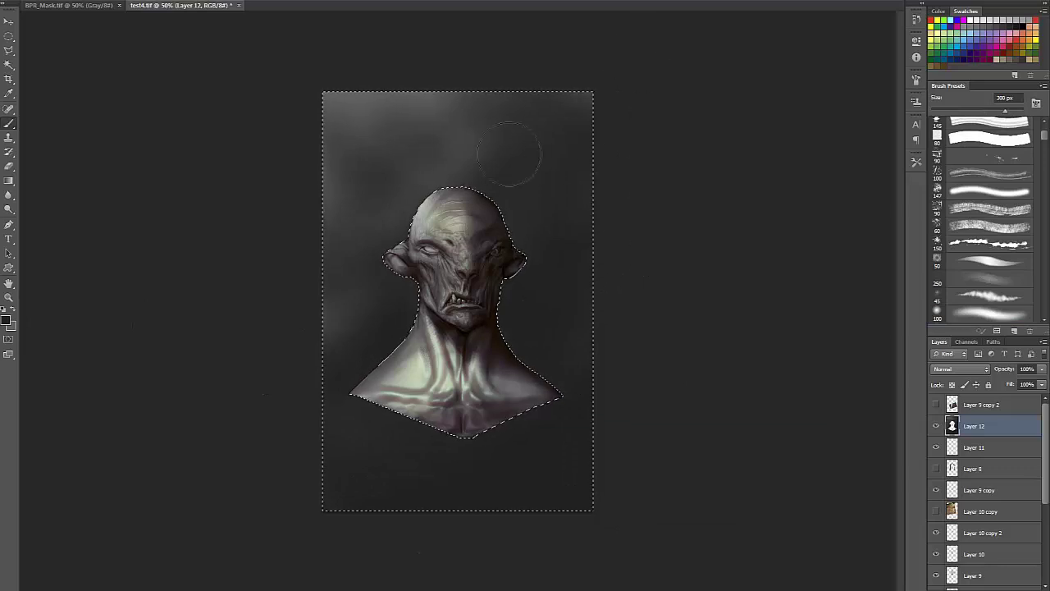
pyautogui.moveTo(504, 153)
pyautogui.mouseDown()
pyautogui.moveTo(459, 47)
pyautogui.moveTo(518, 113)
pyautogui.mouseUp()
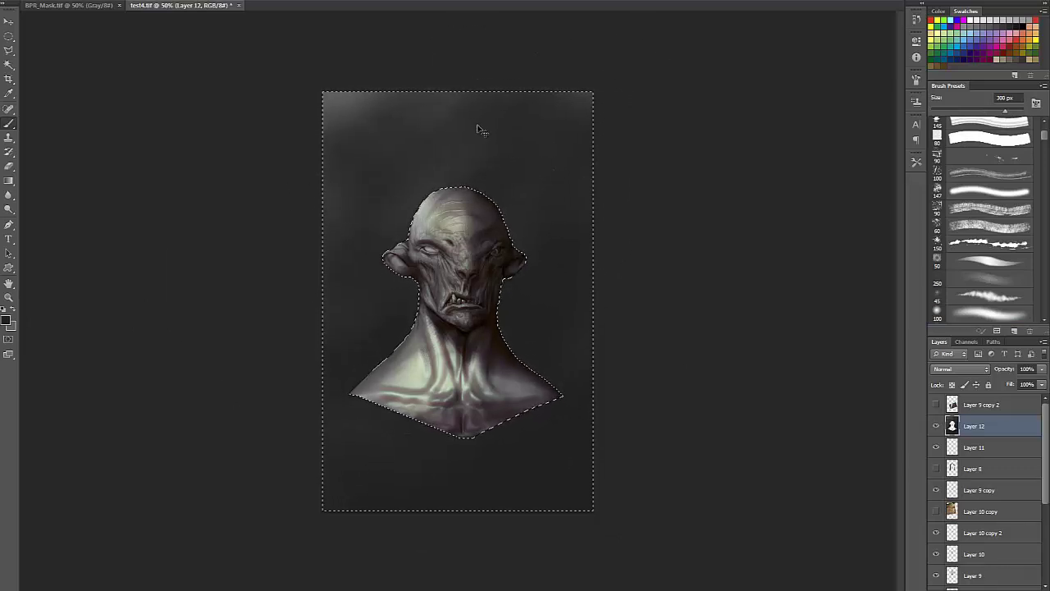
# - Invert the selection back to the bust, create a new layer and paint black shadow over the figure
pyautogui.hotkey('ctrl', 'shift', 'i')
pyautogui.hotkey('ctrl', 'shift', 'alt', 'n')
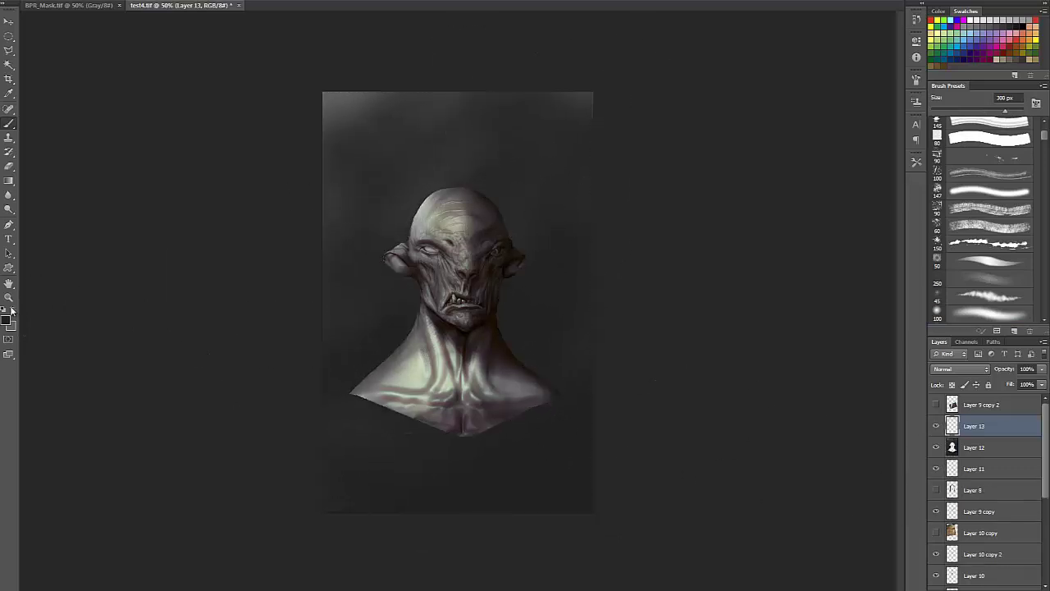
pyautogui.moveTo(558, 406)
pyautogui.mouseDown()
pyautogui.moveTo(586, 387)
pyautogui.moveTo(451, 422)
pyautogui.moveTo(537, 208)
pyautogui.moveTo(498, 280)
pyautogui.moveTo(411, 394)
pyautogui.moveTo(530, 446)
pyautogui.moveTo(422, 200)
pyautogui.moveTo(423, 167)
pyautogui.moveTo(398, 246)
pyautogui.moveTo(457, 335)
pyautogui.moveTo(452, 403)
pyautogui.moveTo(435, 185)
pyautogui.moveTo(436, 301)
pyautogui.moveTo(471, 311)
pyautogui.moveTo(415, 225)
pyautogui.mouseUp()
# - Try blend modes such as Subtract and Luminosity on the bust's shadow layer and return it to Normal
pyautogui.press('Down')
pyautogui.press('Down')
pyautogui.press('Down')
pyautogui.press('Down')
pyautogui.press('Down')
pyautogui.press('Down')
pyautogui.press('Down')
pyautogui.press('Down')
pyautogui.press('Down')
pyautogui.press('Down')
pyautogui.press('Down')
pyautogui.press('Down')
pyautogui.press('Down')
pyautogui.press('Down')
pyautogui.press('Down')
pyautogui.press('Down')
pyautogui.press('Down')
pyautogui.press('Down')
pyautogui.press('Down')
pyautogui.press('Down')
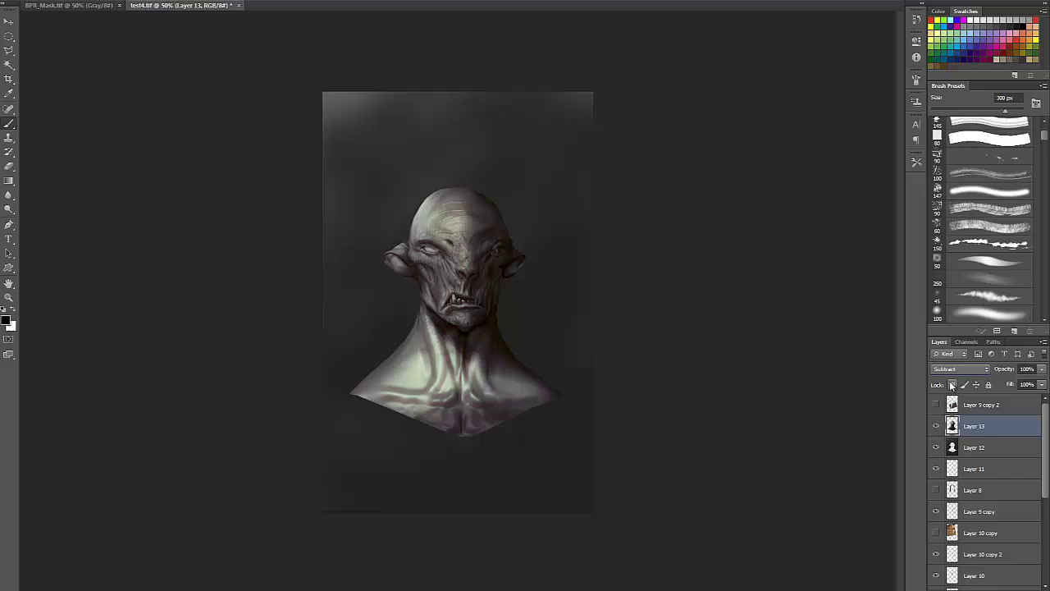
pyautogui.scroll(-5, 952, 385)
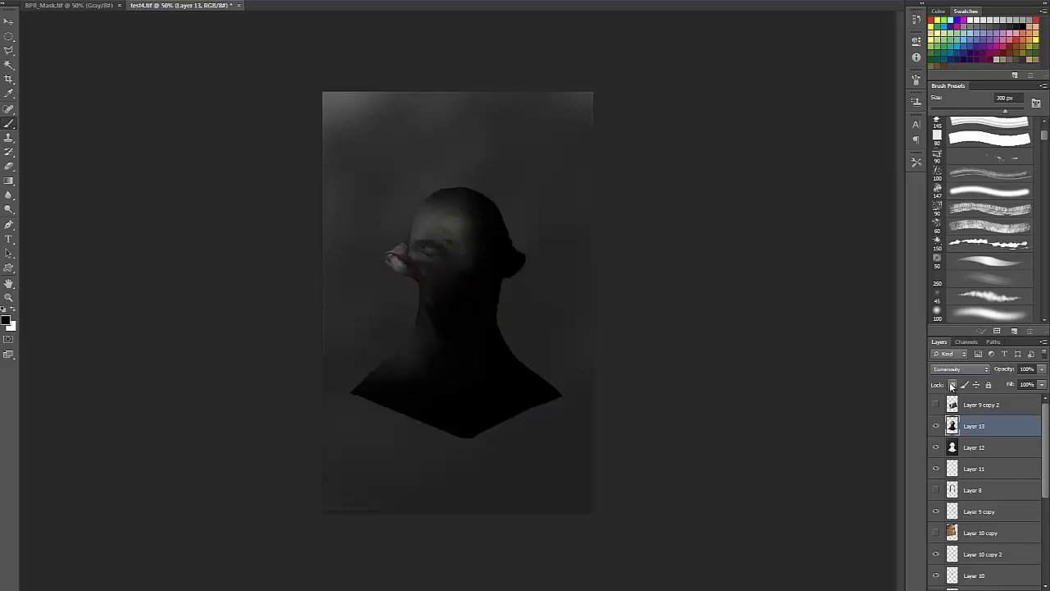
pyautogui.click(954, 370)
pyautogui.click(955, 87)
pyautogui.moveTo(1008, 373)
pyautogui.mouseDown()
pyautogui.moveTo(995, 375)
pyautogui.moveTo(1012, 376)
pyautogui.mouseUp()
# - Erase the black shadow from the face and neck with a soft 300 px eraser and mirror the canvas horizontally
pyautogui.press('e')
pyautogui.rightClick(373, 146)
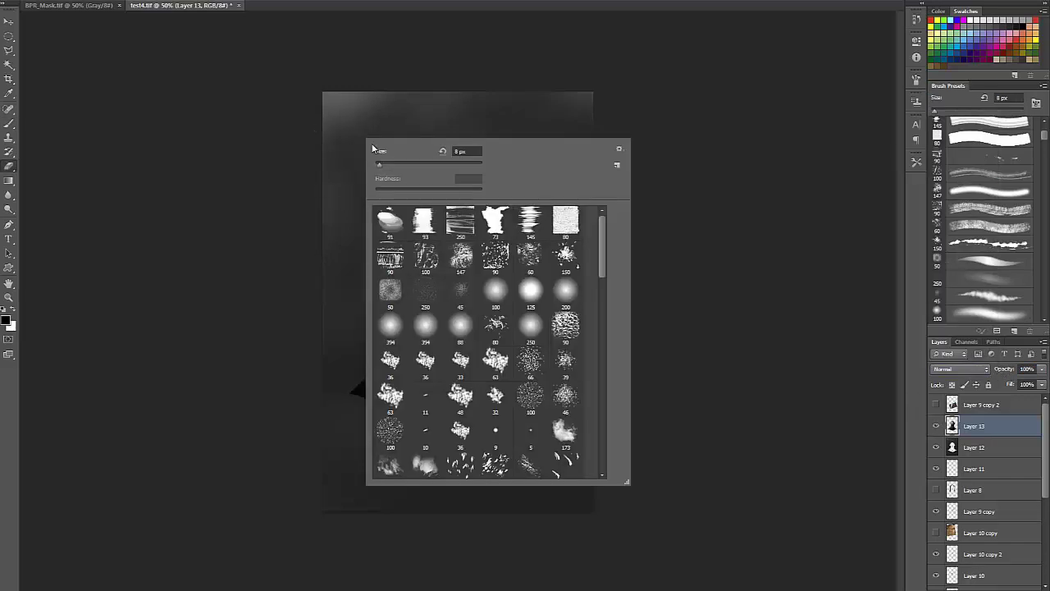
pyautogui.doubleClick(493, 292)
pyautogui.press(']')
pyautogui.press(']')
pyautogui.press(']')
pyautogui.press(']')
pyautogui.press(']')
pyautogui.press(']')
pyautogui.moveTo(435, 211)
pyautogui.mouseDown()
pyautogui.moveTo(477, 251)
pyautogui.moveTo(463, 292)
pyautogui.moveTo(491, 251)
pyautogui.moveTo(471, 205)
pyautogui.moveTo(498, 202)
pyautogui.moveTo(518, 256)
pyautogui.moveTo(450, 317)
pyautogui.moveTo(442, 362)
pyautogui.moveTo(502, 335)
pyautogui.moveTo(465, 365)
pyautogui.moveTo(491, 337)
pyautogui.moveTo(480, 363)
pyautogui.moveTo(397, 384)
pyautogui.moveTo(447, 346)
pyautogui.moveTo(462, 369)
pyautogui.mouseUp()
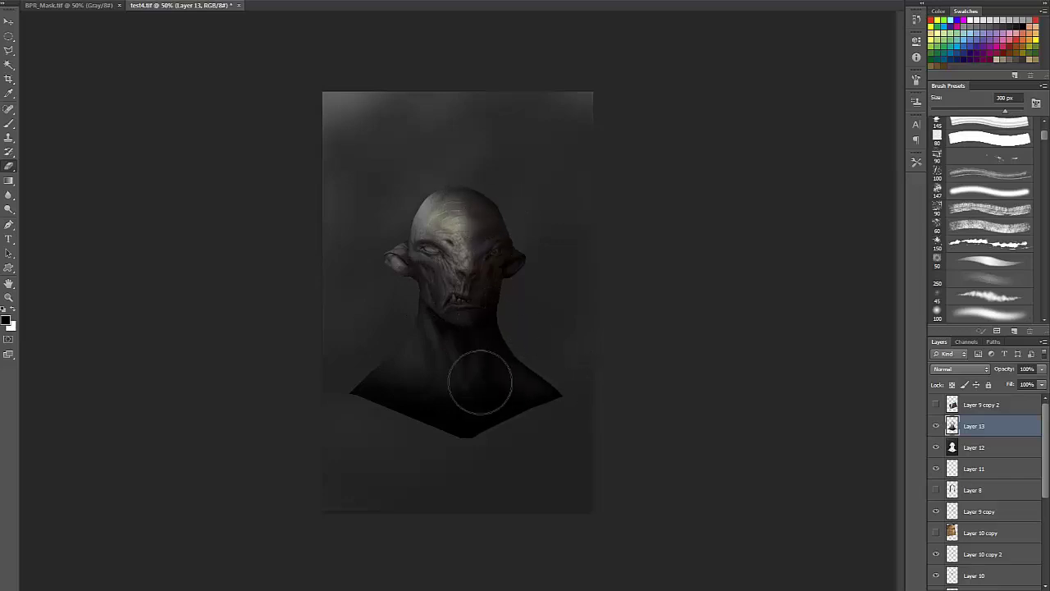
pyautogui.moveTo(440, 243)
pyautogui.mouseDown()
pyautogui.moveTo(429, 273)
pyautogui.moveTo(470, 213)
pyautogui.moveTo(469, 233)
pyautogui.moveTo(497, 206)
pyautogui.moveTo(501, 271)
pyautogui.moveTo(476, 317)
pyautogui.moveTo(441, 328)
pyautogui.moveTo(408, 310)
pyautogui.mouseUp()
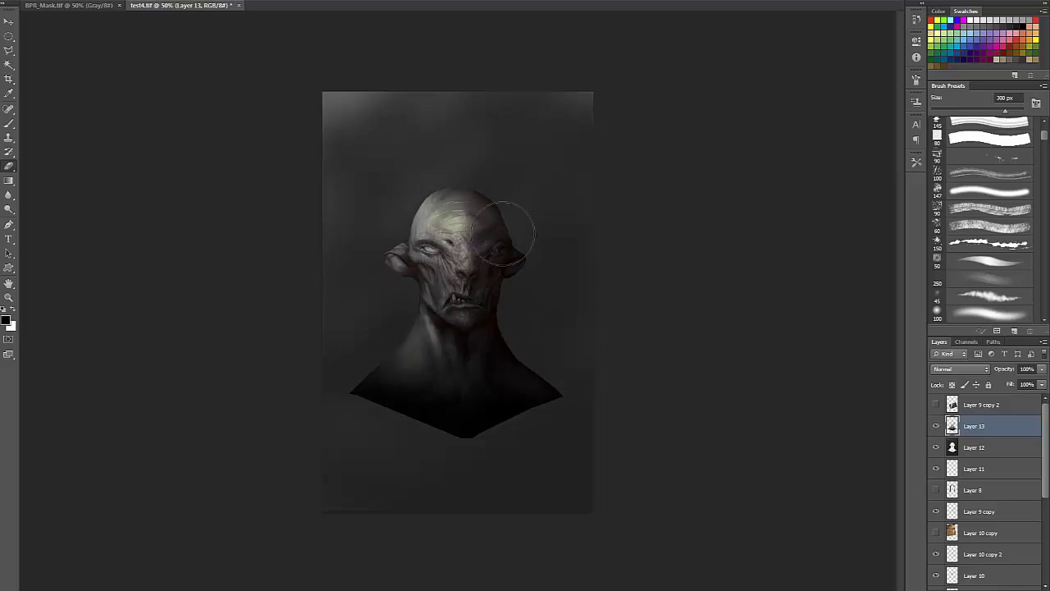
pyautogui.moveTo(503, 234)
pyautogui.mouseDown()
pyautogui.moveTo(503, 319)
pyautogui.moveTo(476, 348)
pyautogui.moveTo(554, 223)
pyautogui.moveTo(387, 324)
pyautogui.mouseUp()
pyautogui.press('F2')
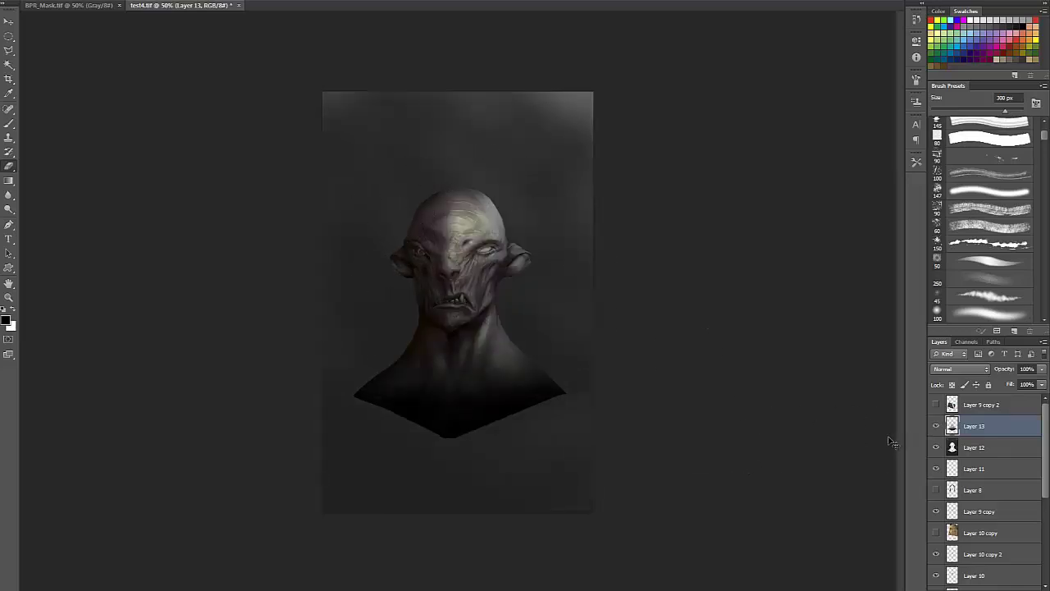
# - Outline the bust's silhouette on a new layer with a 4 px white stroke at the Center location, then deselect
pyautogui.keyDown('ctrl'); pyautogui.click(952, 450); pyautogui.keyUp('ctrl')
pyautogui.hotkey('ctrl', 'shift', 'alt', 'n')
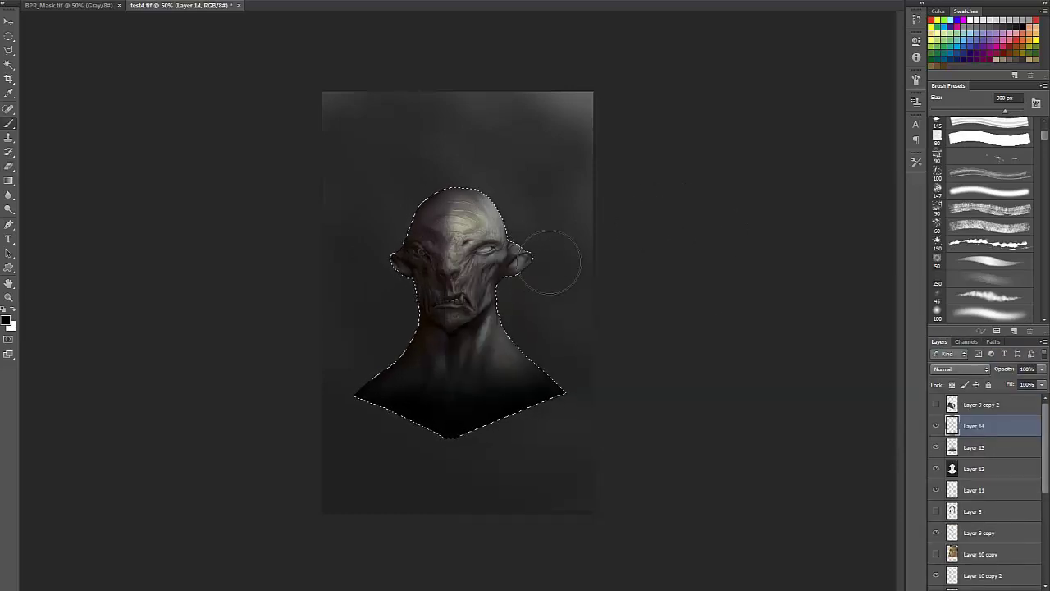
pyautogui.press('m')
pyautogui.rightClick(477, 342)
pyautogui.click(508, 511)
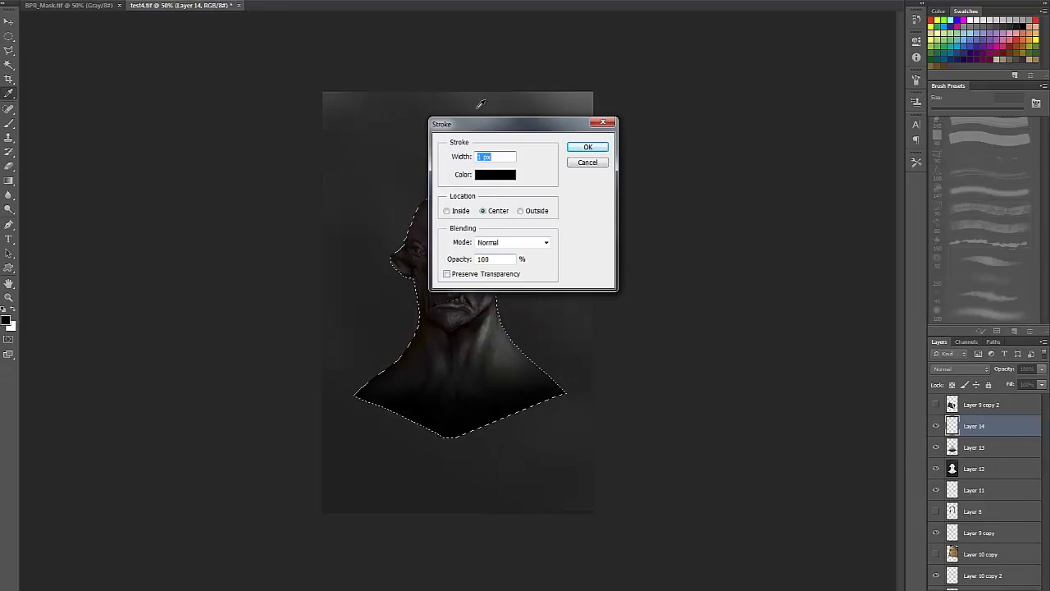
pyautogui.write('4')
pyautogui.click(499, 177)
pyautogui.click(584, 302)
pyautogui.click(842, 294)
pyautogui.click(588, 148)
pyautogui.hotkey('ctrl', 'd')
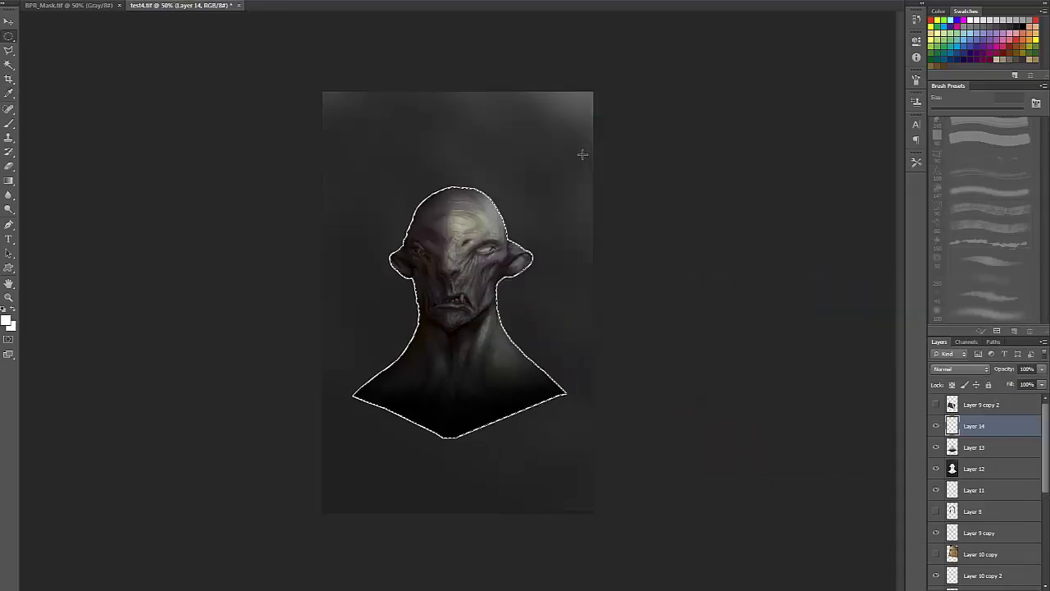
# - Erase the white outline from the bust's crown, lit ear and neck, and lower edge with a soft 300 px eraser
pyautogui.press('b')
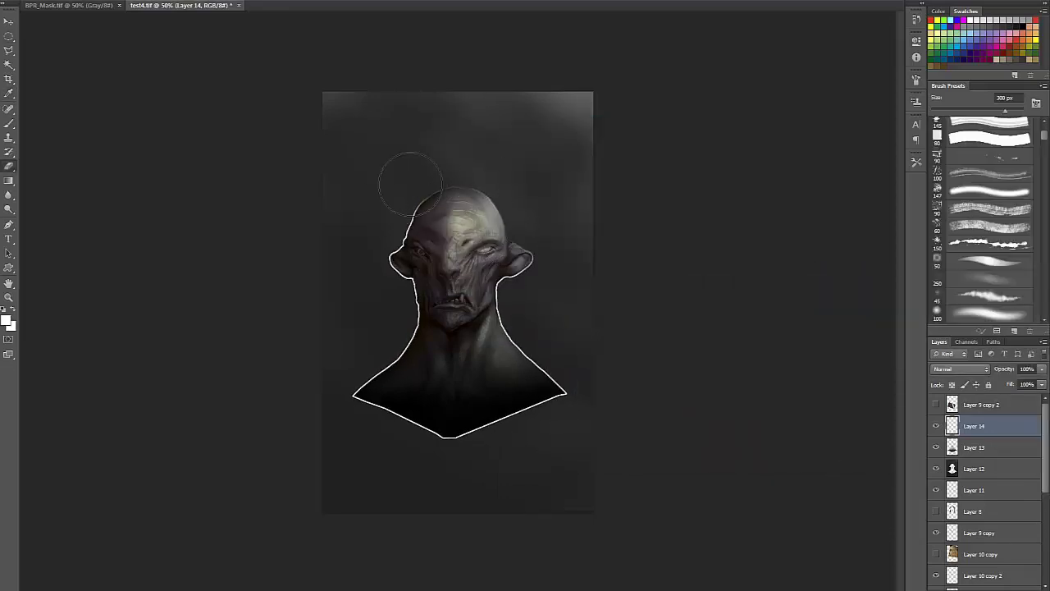
pyautogui.moveTo(410, 184); pyautogui.dragTo(378, 229)
pyautogui.moveTo(534, 245); pyautogui.dragTo(509, 368)
pyautogui.moveTo(577, 394); pyautogui.dragTo(416, 492)
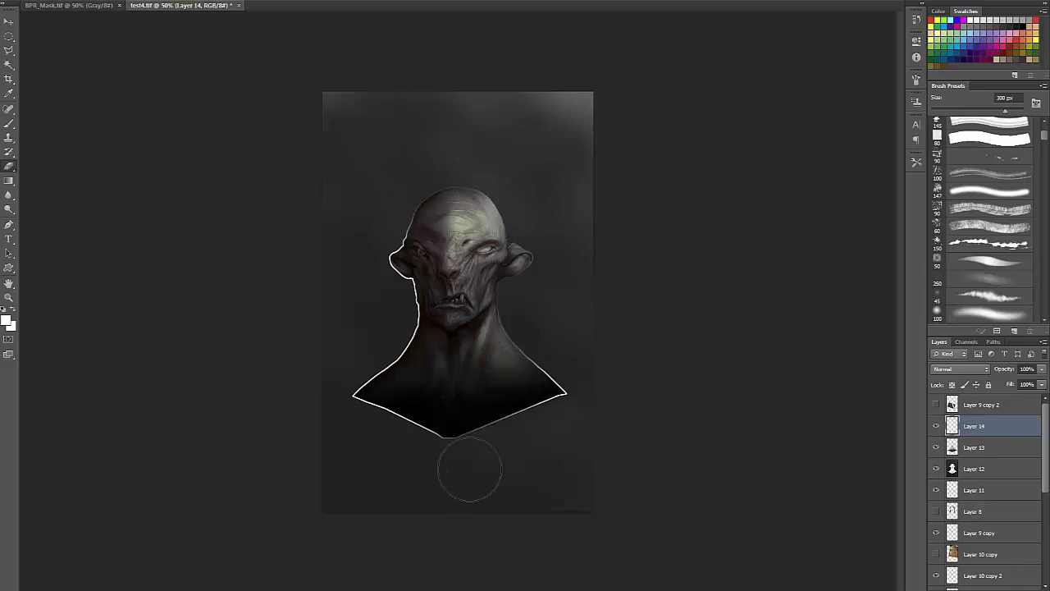
pyautogui.moveTo(469, 470)
pyautogui.mouseDown()
pyautogui.moveTo(370, 429)
pyautogui.moveTo(370, 415)
pyautogui.mouseUp()
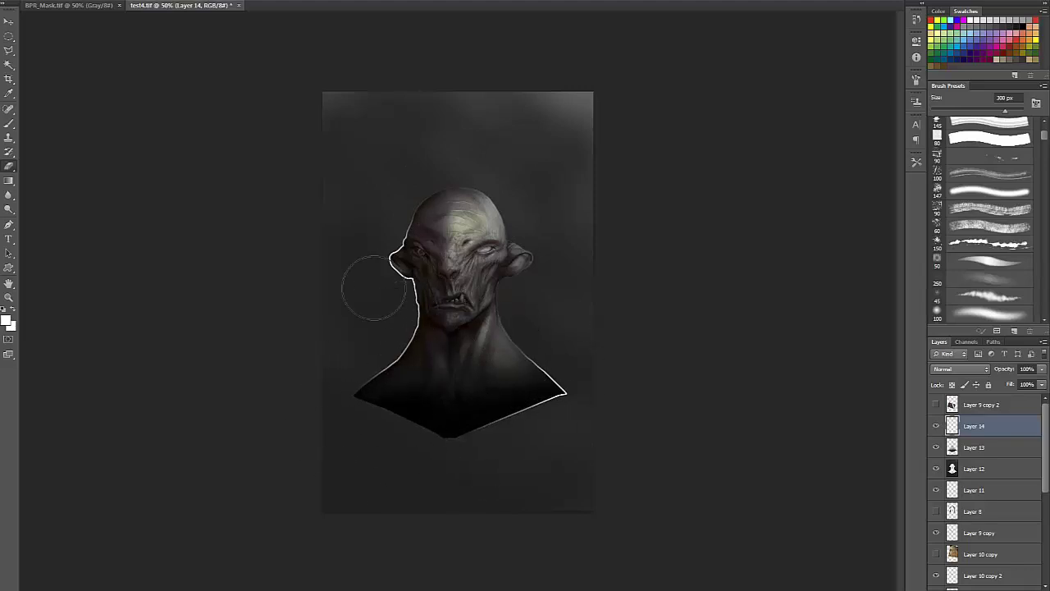
# - Paint 3 px rim-light strokes in a sampled light grey along the shadowed side's temple, ear, cheek and jaw
pyautogui.hotkey('ctrl', '+')
pyautogui.hotkey('ctrl', '+')
pyautogui.hotkey('ctrl', '+')
pyautogui.press('b')
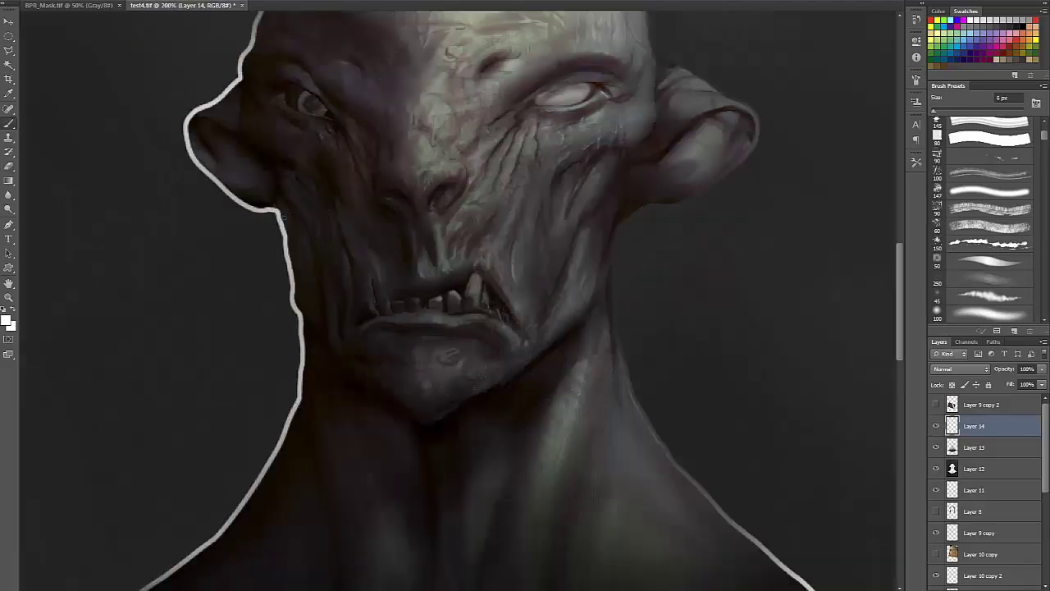
pyautogui.keyDown('alt'); pyautogui.click(280, 211); pyautogui.keyUp('alt')
pyautogui.moveTo(279, 211); pyautogui.dragTo(289, 223)
pyautogui.moveTo(245, 79); pyautogui.dragTo(254, 132)
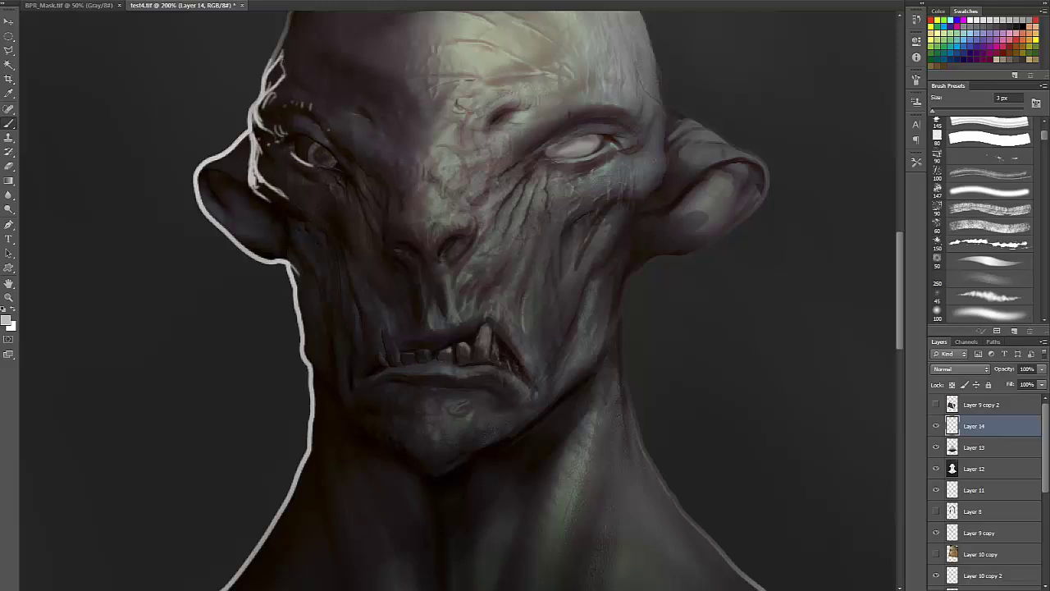
pyautogui.moveTo(289, 35); pyautogui.dragTo(281, 64)
pyautogui.moveTo(305, 67); pyautogui.dragTo(293, 139)
pyautogui.moveTo(277, 84)
pyautogui.mouseDown()
pyautogui.moveTo(263, 133)
pyautogui.moveTo(270, 58)
pyautogui.mouseUp()
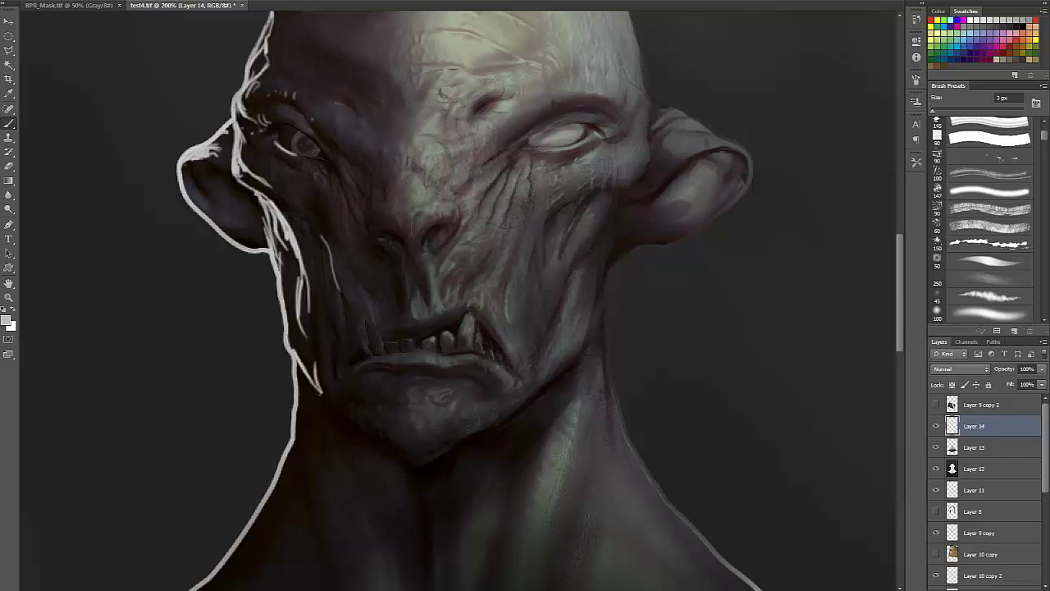
# - Fade the remaining outline along the shoulders and lower edge with an 80 px eraser and mirror the canvas horizontally
pyautogui.hotkey('ctrl', '0')
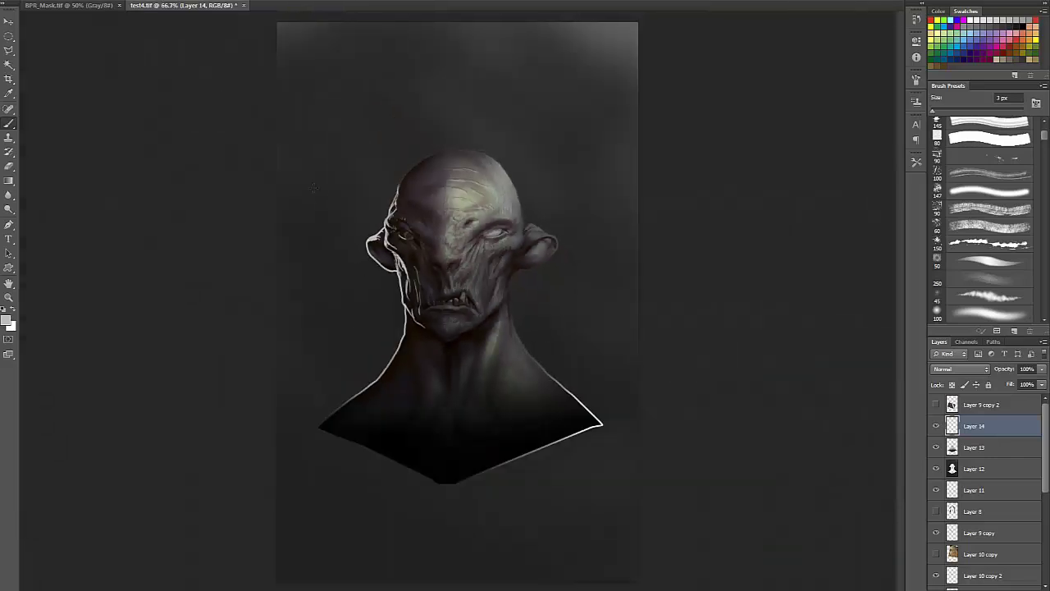
pyautogui.hotkey('ctrl', '+')
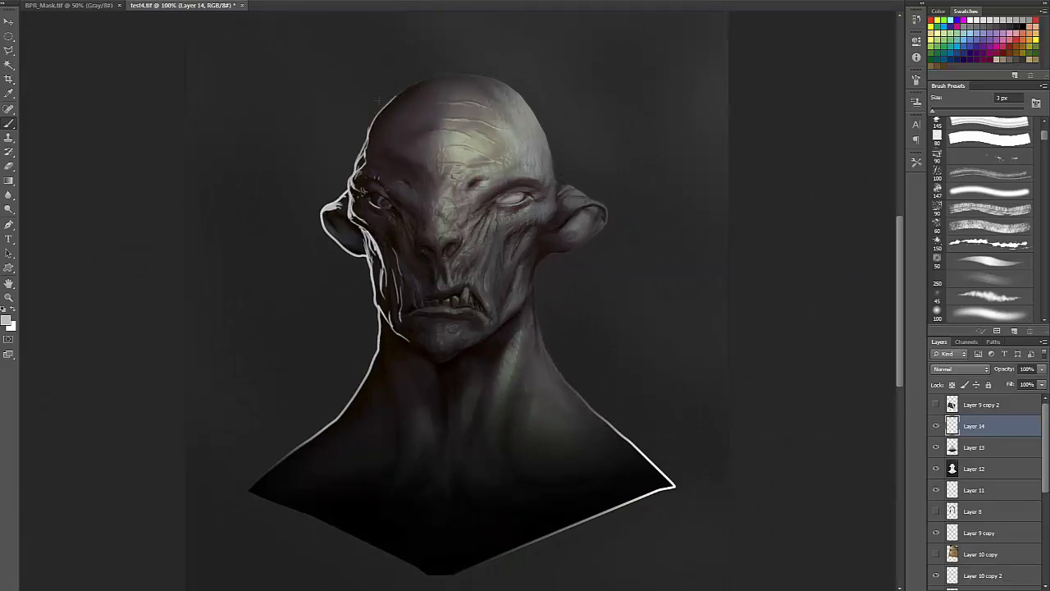
pyautogui.hotkey('ctrl', '-')
pyautogui.press('e')
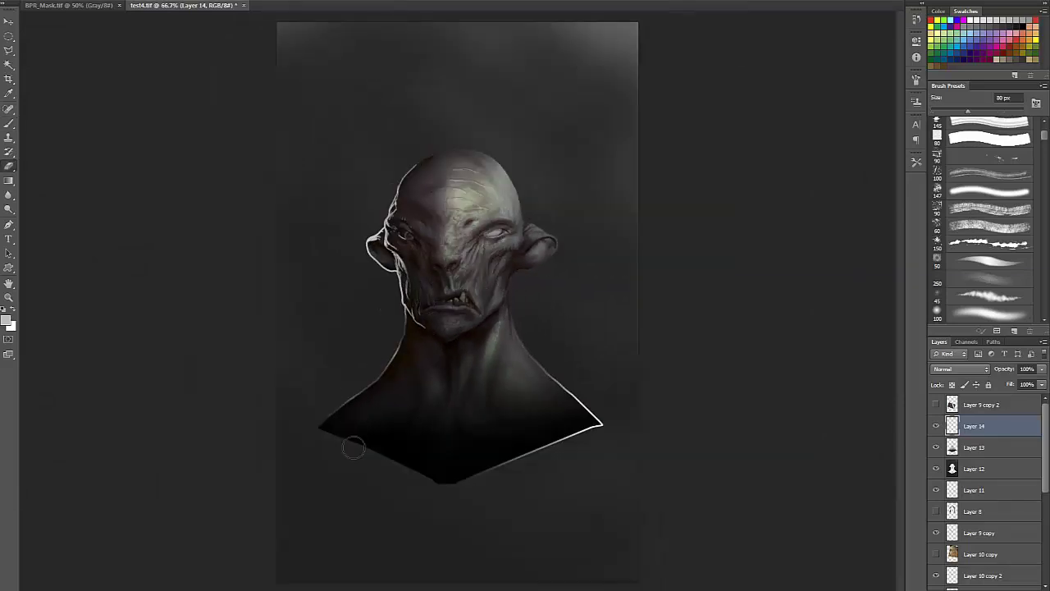
pyautogui.hotkey('ctrl', 'shift', 'h')
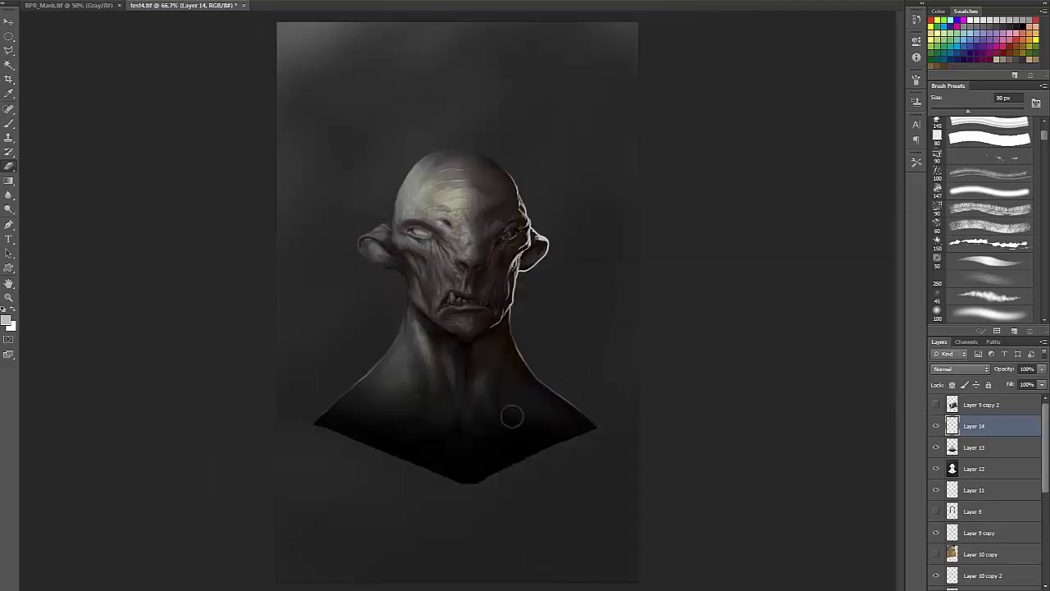
pyautogui.hotkey('ctrl', 'shift', 'h')
pyautogui.hotkey('ctrl', 'shift', 'h')
# - Create a new layer and smooth the forehead and neck shading with sampled tones and a soft 100 px brush
pyautogui.hotkey('ctrl', 'shift', 'alt', 'n')
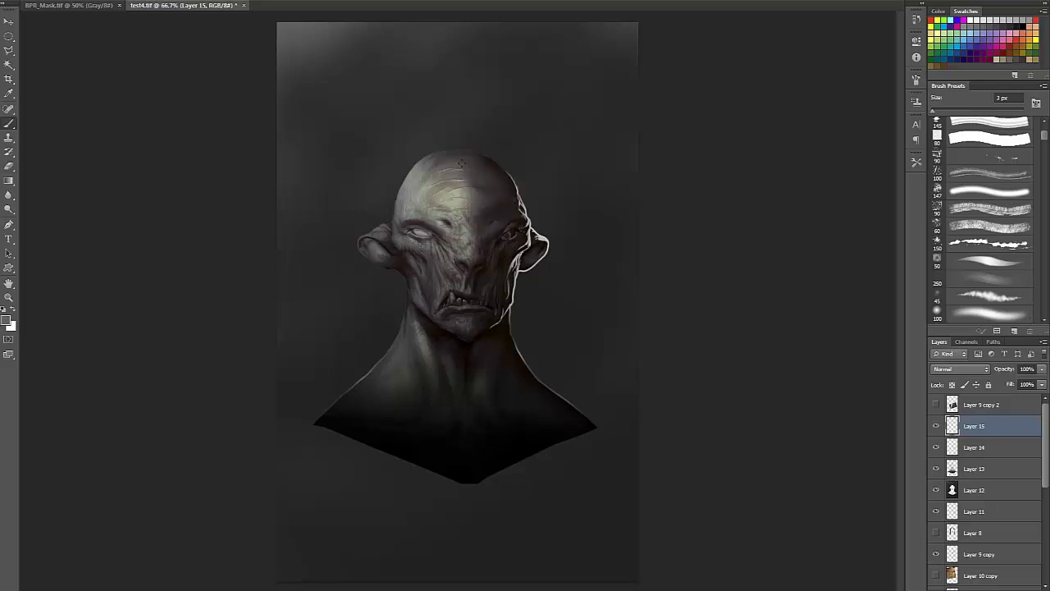
pyautogui.rightClick(462, 163)
pyautogui.click(526, 287)
pyautogui.click(532, 98)
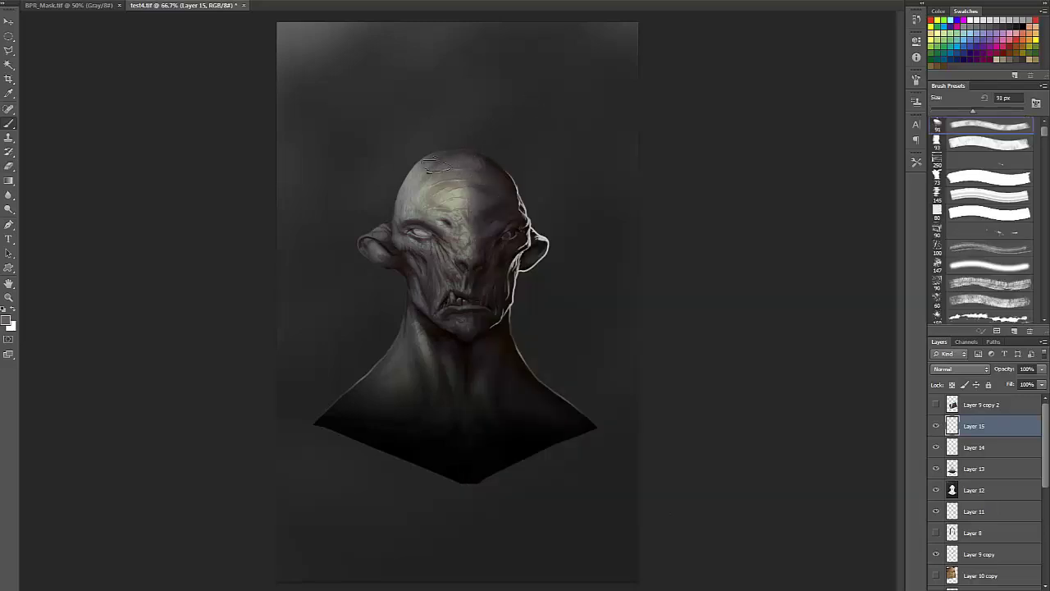
pyautogui.rightClick(489, 173)
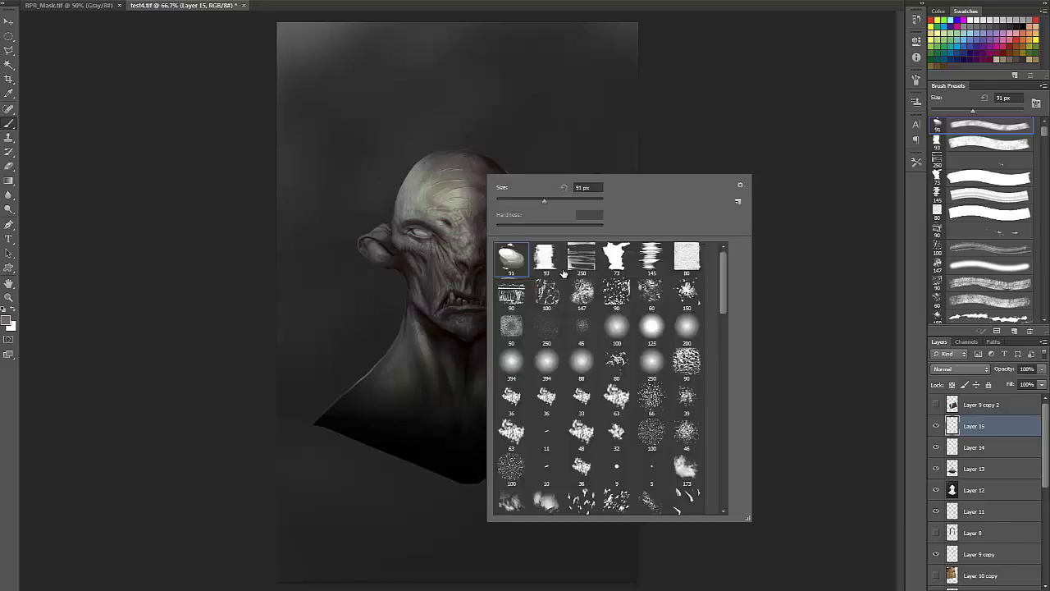
pyautogui.click(616, 325)
pyautogui.click(478, 189)
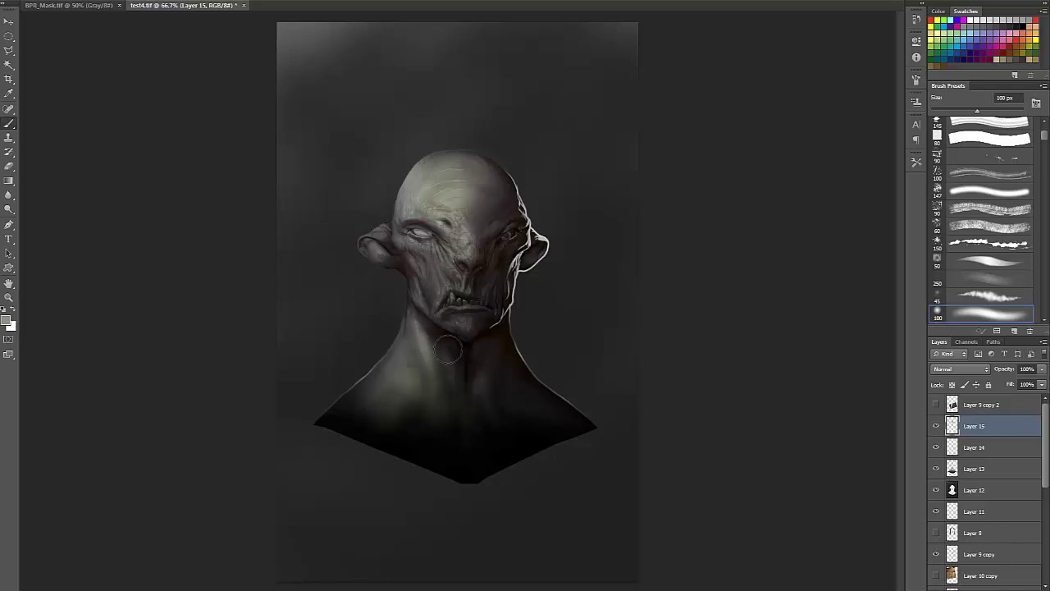
# - Refine the forehead and neck shading with a 50 px brush, mirroring the canvas to check the result
pyautogui.press('[')
pyautogui.press('[')
pyautogui.press('[')
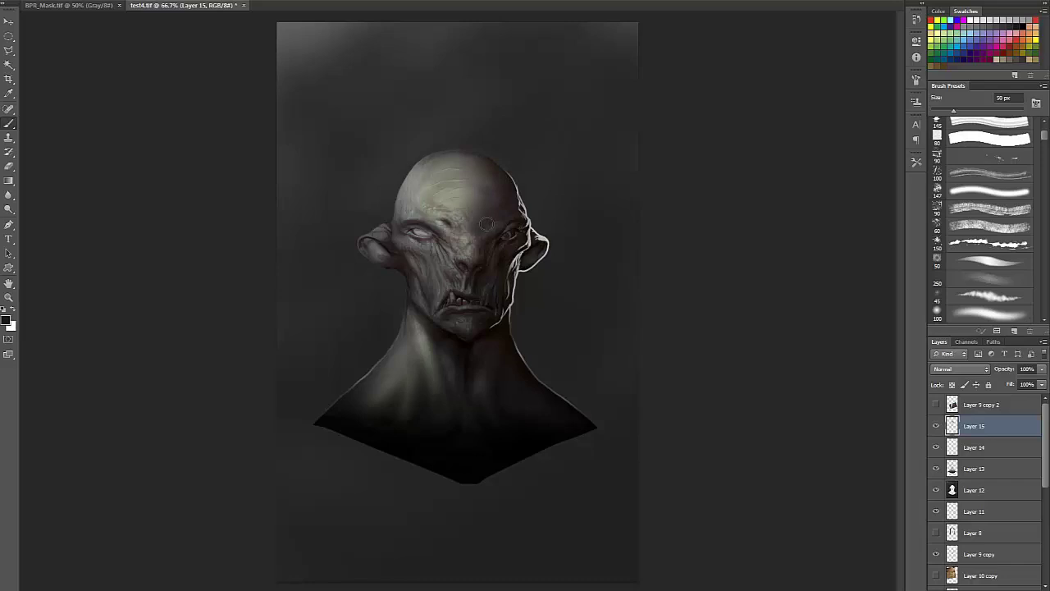
pyautogui.hotkey('ctrl', 'shift', 'h')
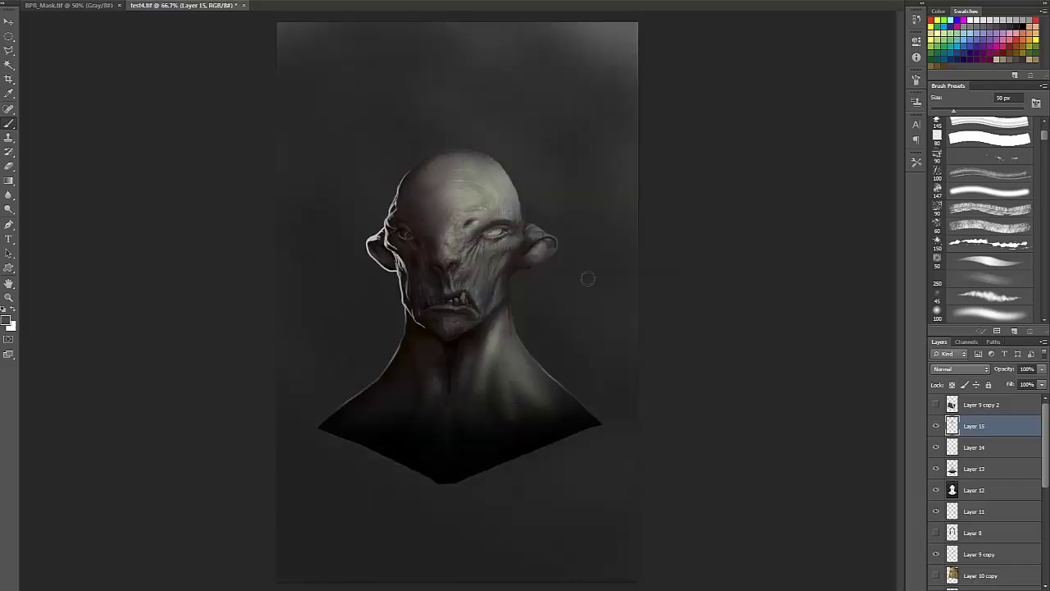
pyautogui.keyDown('alt'); pyautogui.click(454, 195); pyautogui.keyUp('alt')
pyautogui.press('h')
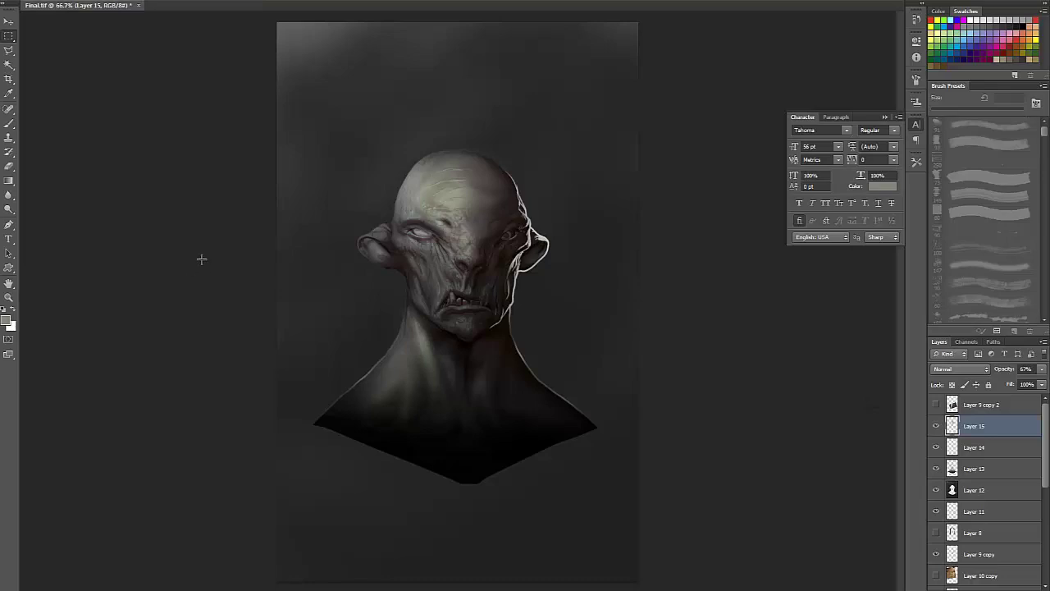
# - Create another new layer and choose the 394 px speckled brush preset
pyautogui.hotkey('ctrl', '+')
pyautogui.hotkey('ctrl', '+')
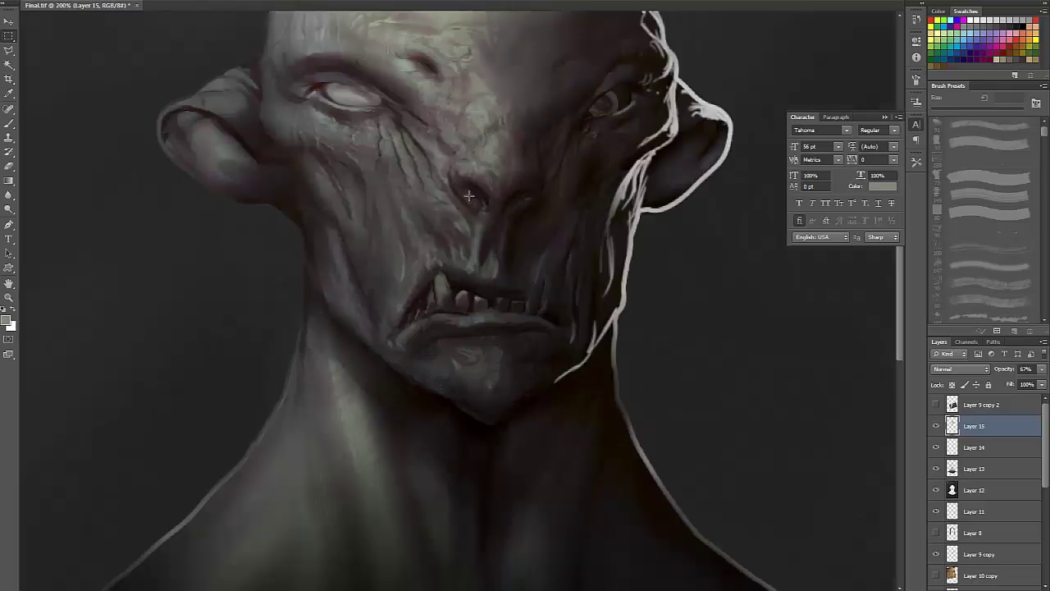
pyautogui.hotkey('ctrl', '-')
pyautogui.press('b')
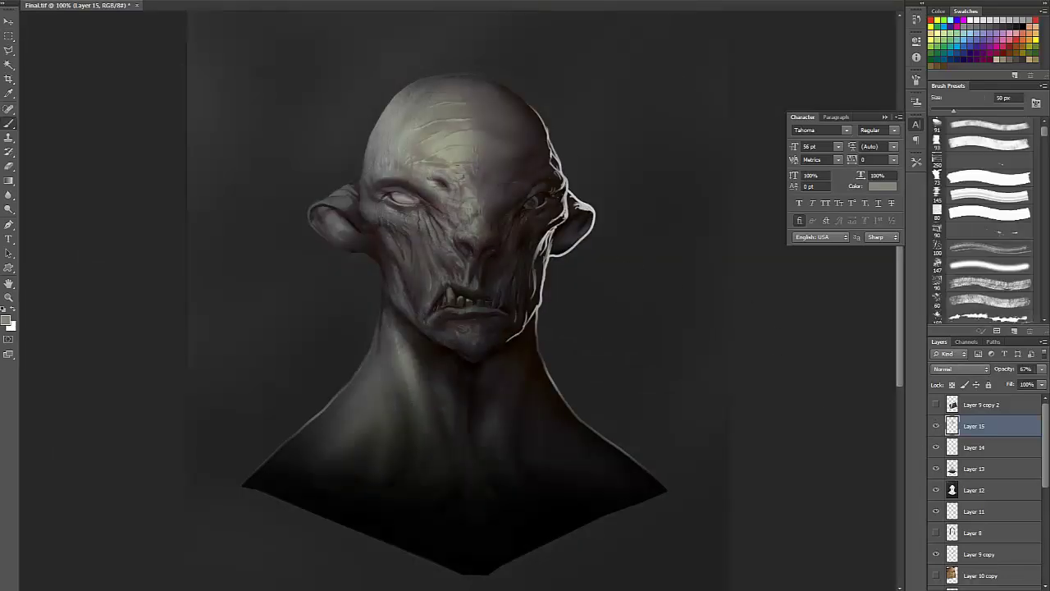
pyautogui.hotkey('ctrl', 'shift', 'alt', 'n')
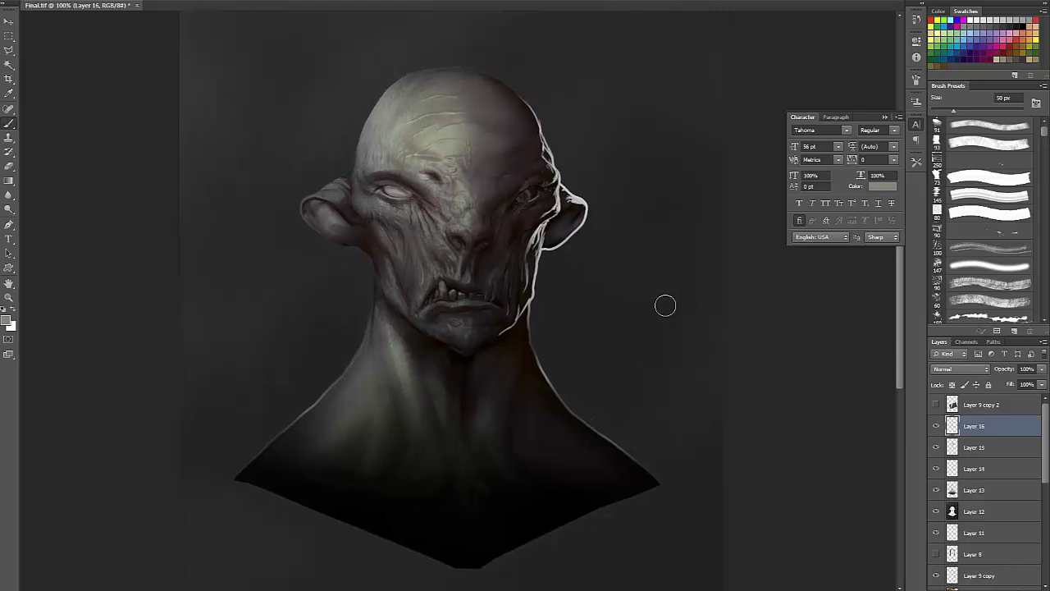
pyautogui.rightClick(517, 211)
pyautogui.moveTo(741, 303)
pyautogui.mouseDown()
pyautogui.moveTo(746, 465)
pyautogui.moveTo(744, 303)
pyautogui.mouseUp()
pyautogui.moveTo(1045, 133)
pyautogui.mouseDown()
pyautogui.moveTo(1046, 184)
pyautogui.moveTo(1045, 148)
pyautogui.mouseUp()
pyautogui.click(990, 223)
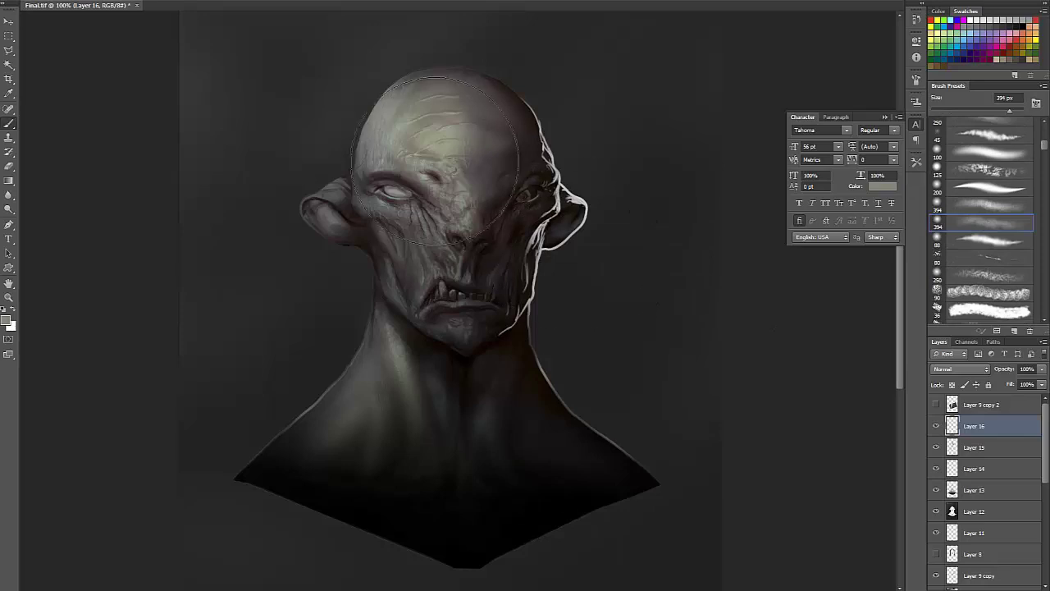
# - Paint white speckled skin texture over the lit side of the neck and shoulder, using brush sizes from 175 to 400 px
pyautogui.press('x')
pyautogui.press('[')
pyautogui.press('[')
pyautogui.press('[')
pyautogui.press('[')
pyautogui.moveTo(427, 136)
pyautogui.mouseDown()
pyautogui.moveTo(423, 108)
pyautogui.moveTo(443, 84)
pyautogui.moveTo(451, 149)
pyautogui.moveTo(472, 109)
pyautogui.moveTo(417, 134)
pyautogui.mouseUp()
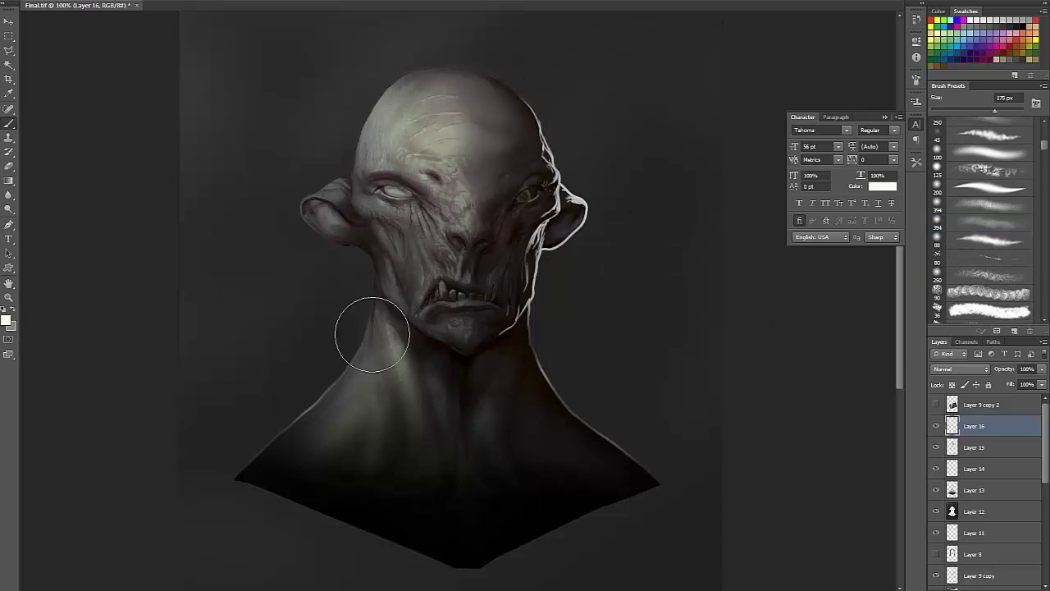
pyautogui.moveTo(373, 335)
pyautogui.mouseDown()
pyautogui.moveTo(362, 375)
pyautogui.moveTo(368, 333)
pyautogui.moveTo(382, 383)
pyautogui.moveTo(383, 357)
pyautogui.moveTo(364, 393)
pyautogui.moveTo(428, 402)
pyautogui.mouseUp()
pyautogui.press(']')
pyautogui.press(']')
pyautogui.press(']')
pyautogui.press(']')
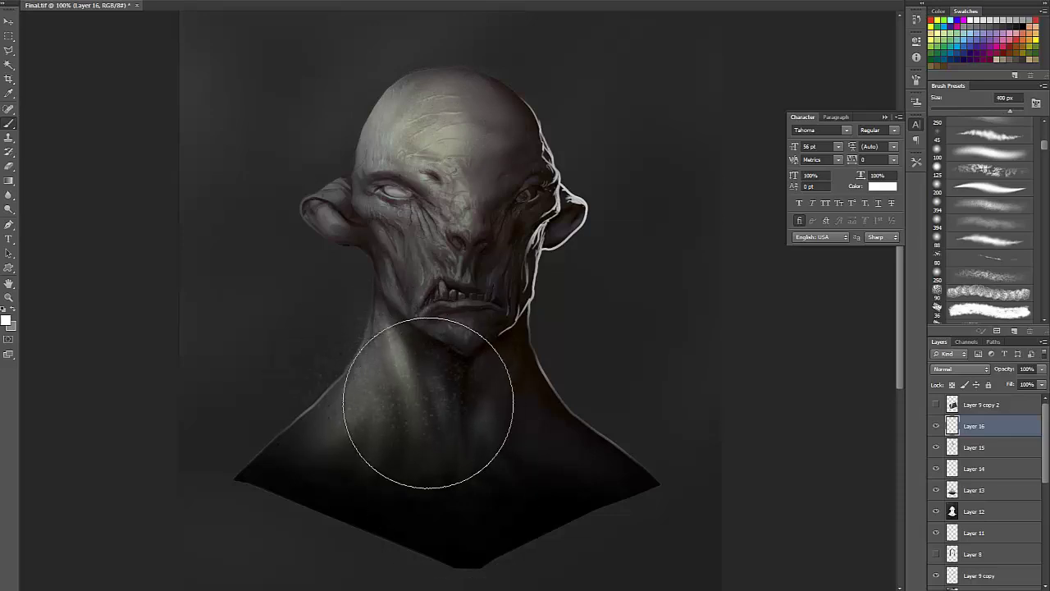
# - Add white speckles over the lit side of the face and ear, varying the brush size from 125 px upward
pyautogui.press('[')
pyautogui.press('[')
pyautogui.press('[')
pyautogui.press('[')
pyautogui.press('[')
pyautogui.press('[')
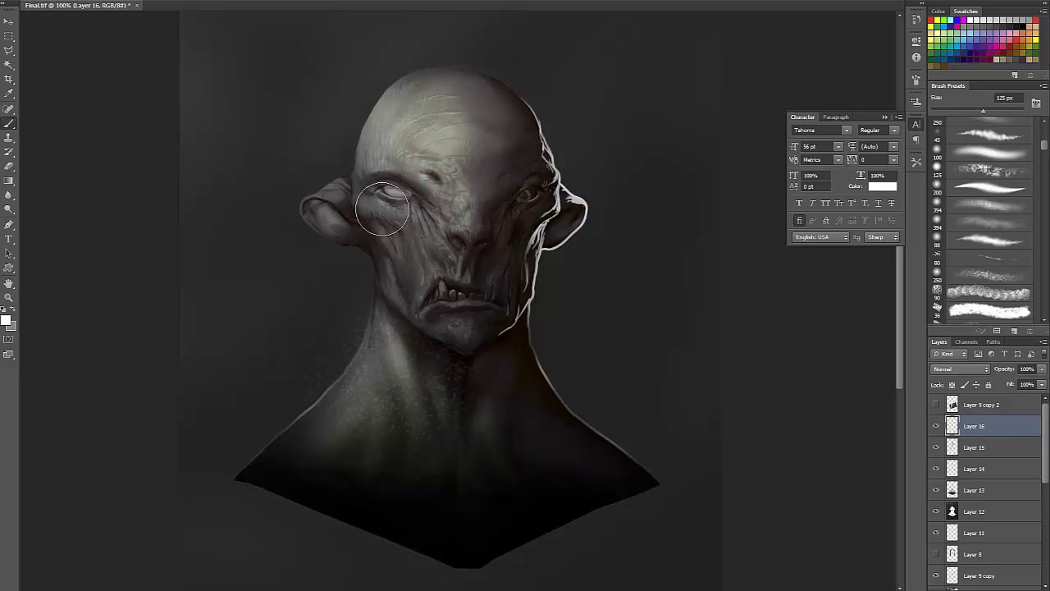
pyautogui.press(']')
pyautogui.press(']')
pyautogui.press(']')
pyautogui.press(']')
pyautogui.press(']')
pyautogui.press(']')
pyautogui.press(']')
pyautogui.press(']')
# - Switch the eraser to the 91 px preset, reduce it to 20 px and erase stray speckles around the lit ear
pyautogui.rightClick(585, 213)
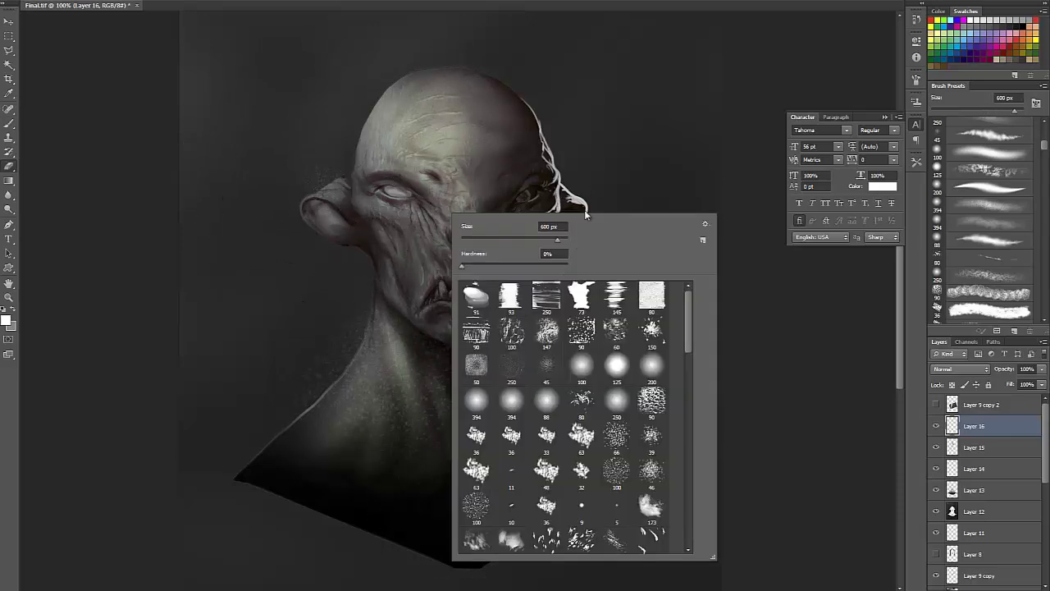
pyautogui.click(476, 297)
pyautogui.click(317, 110)
pyautogui.press('[')
pyautogui.press('[')
pyautogui.press('[')
pyautogui.press('[')
pyautogui.press('[')
pyautogui.press('[')
pyautogui.press('[')
pyautogui.press('[')
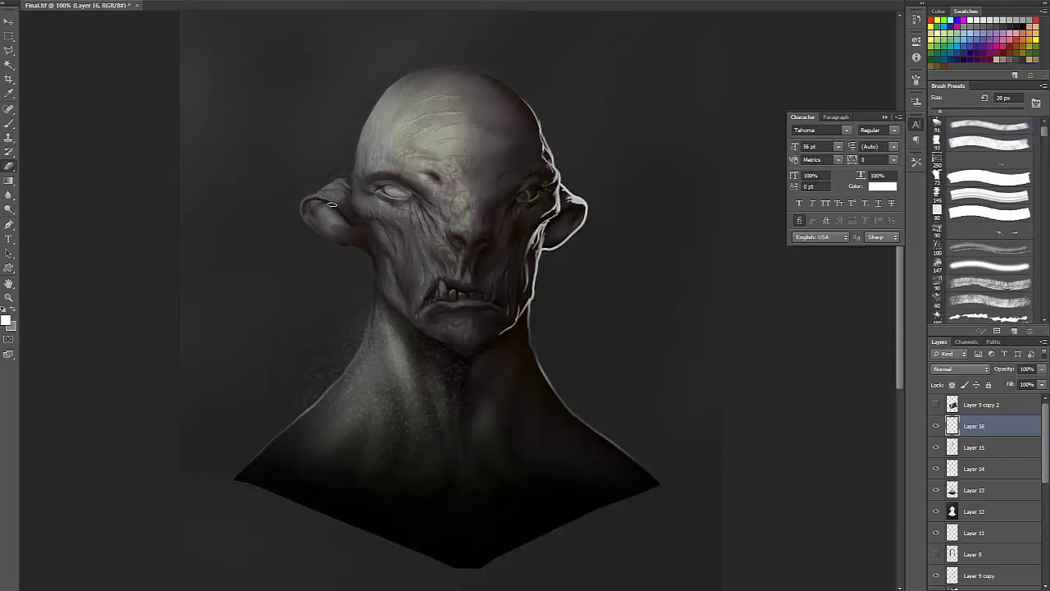
# - Erase stray speckles from the backdrop beside the neck with a 45 px eraser
pyautogui.press(']')
pyautogui.press(']')
pyautogui.press(']')
pyautogui.press(']')
pyautogui.press(']')
pyautogui.press(']')
pyautogui.press(']')
pyautogui.press(']')
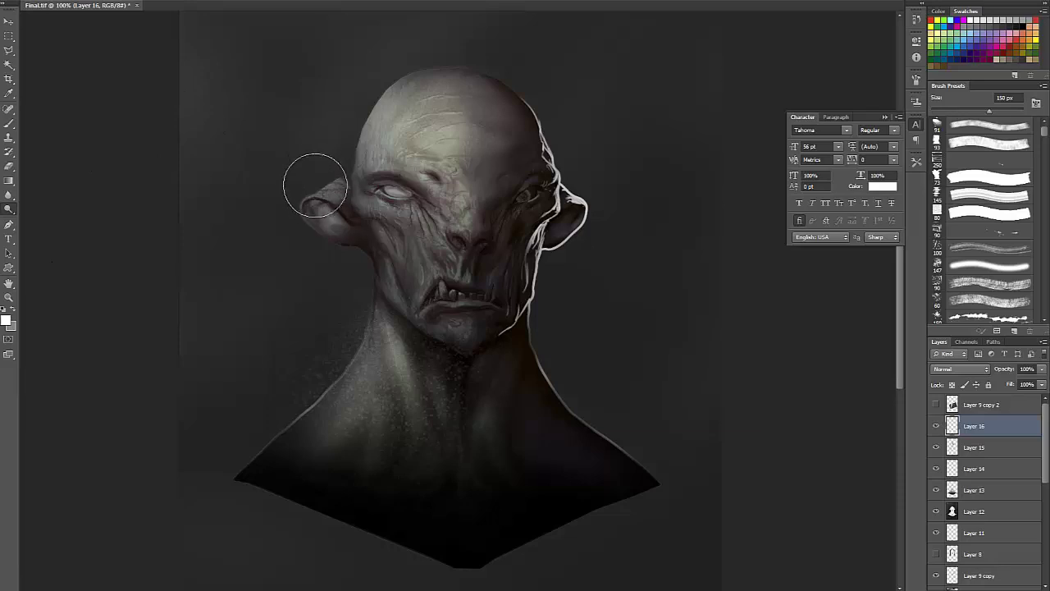
pyautogui.press('[')
pyautogui.press('[')
pyautogui.press('[')
pyautogui.press('[')
pyautogui.press('[')
pyautogui.press('[')
pyautogui.press('[')
pyautogui.press('[')
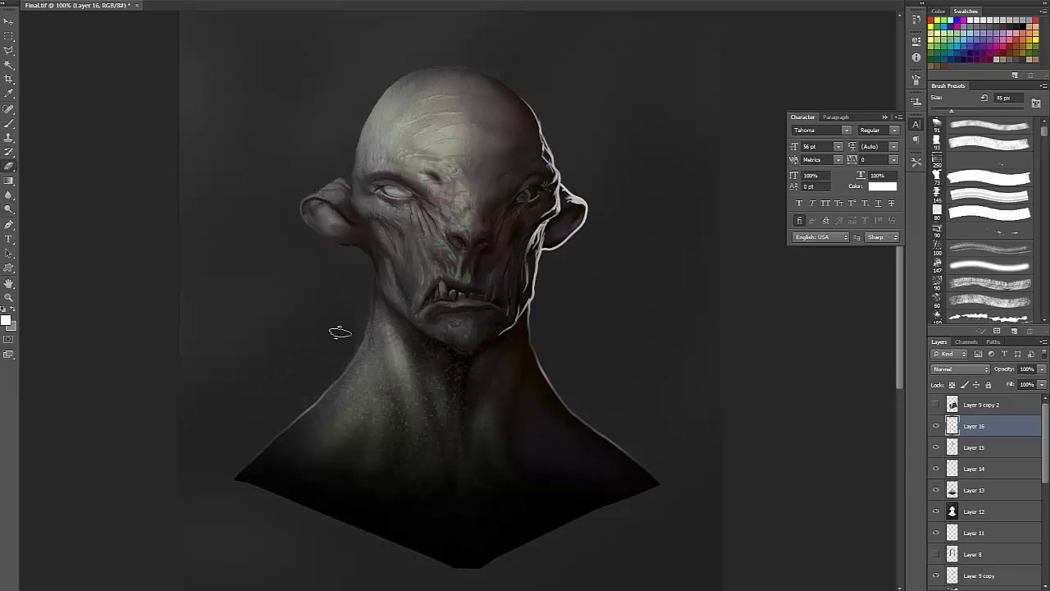
# - Lasso the neck and shoulder speckles and warp them to follow the curve of the lit shoulder
pyautogui.press('l')
pyautogui.moveTo(235, 474)
pyautogui.mouseDown()
pyautogui.moveTo(534, 499)
pyautogui.moveTo(410, 308)
pyautogui.moveTo(215, 447)
pyautogui.mouseUp()
pyautogui.hotkey('ctrl', 't')
pyautogui.rightClick(354, 399)
pyautogui.click(381, 482)
pyautogui.moveTo(365, 370); pyautogui.dragTo(312, 338)
pyautogui.moveTo(211, 458); pyautogui.dragTo(255, 533)
pyautogui.moveTo(322, 278); pyautogui.dragTo(406, 295)
pyautogui.moveTo(210, 278); pyautogui.dragTo(292, 321)
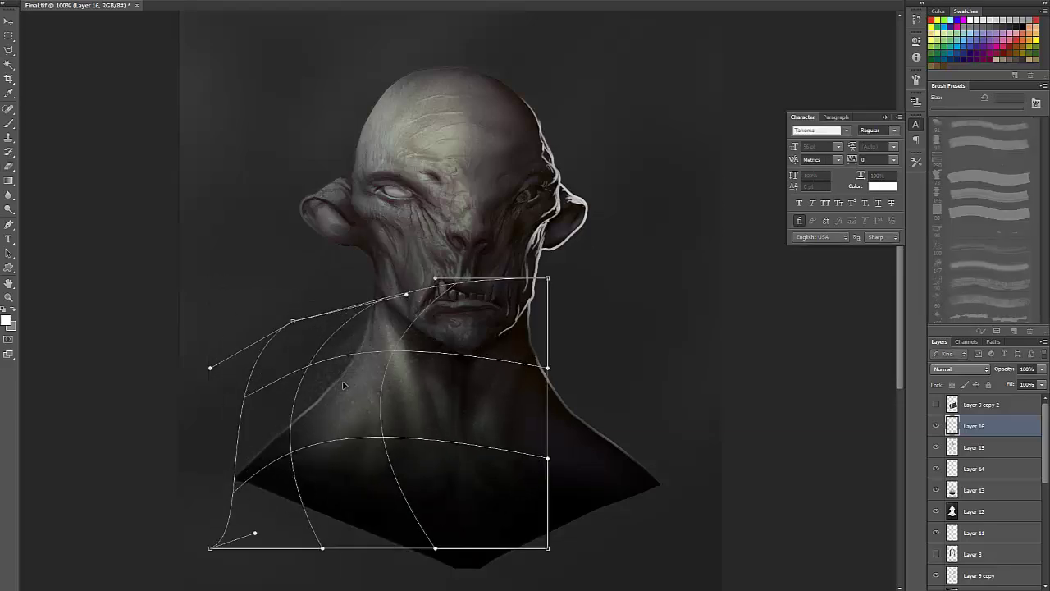
pyautogui.moveTo(344, 361); pyautogui.dragTo(367, 395)
pyautogui.moveTo(405, 295); pyautogui.dragTo(369, 242)
pyautogui.moveTo(211, 548); pyautogui.dragTo(78, 484)
pyautogui.press('Return')
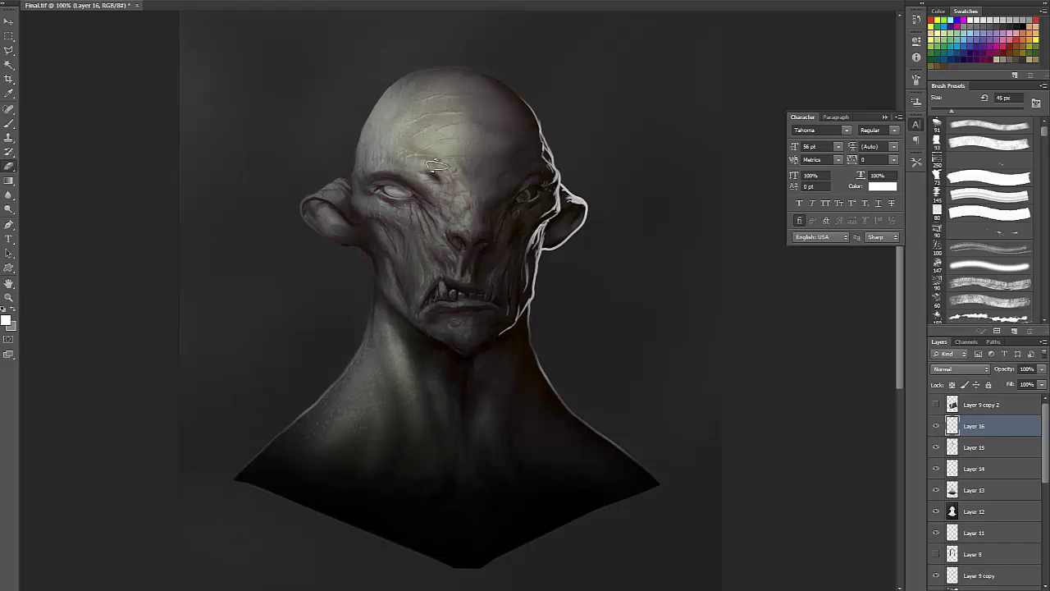
# - Try darkening the shadowed side of the head with a sampled dark tone, and undo the last stroke
pyautogui.press('b')
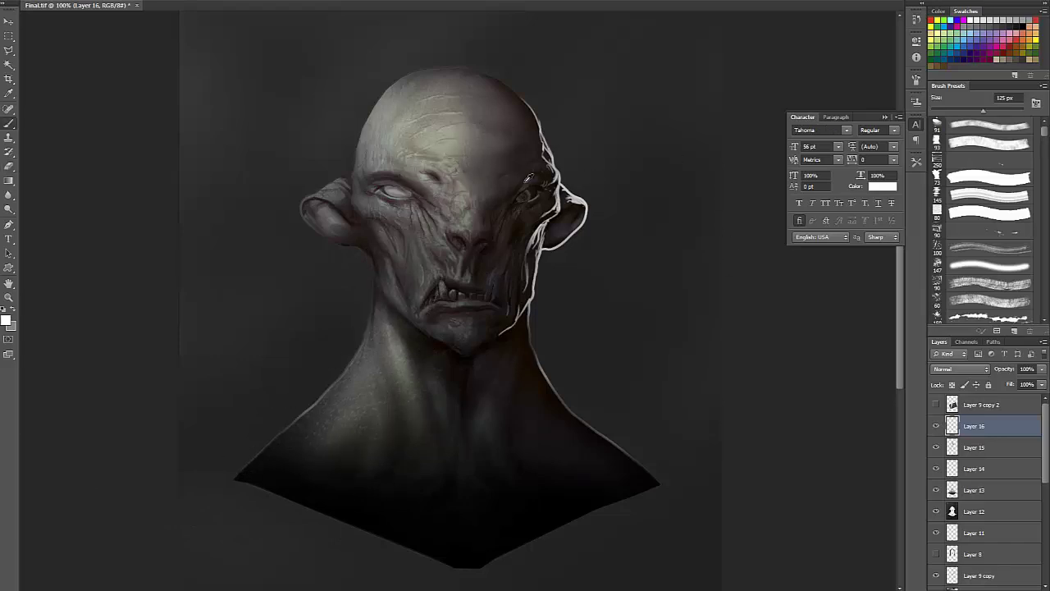
pyautogui.keyDown('alt'); pyautogui.click(509, 155); pyautogui.keyUp('alt')
pyautogui.press(']')
pyautogui.press(']')
pyautogui.press(']')
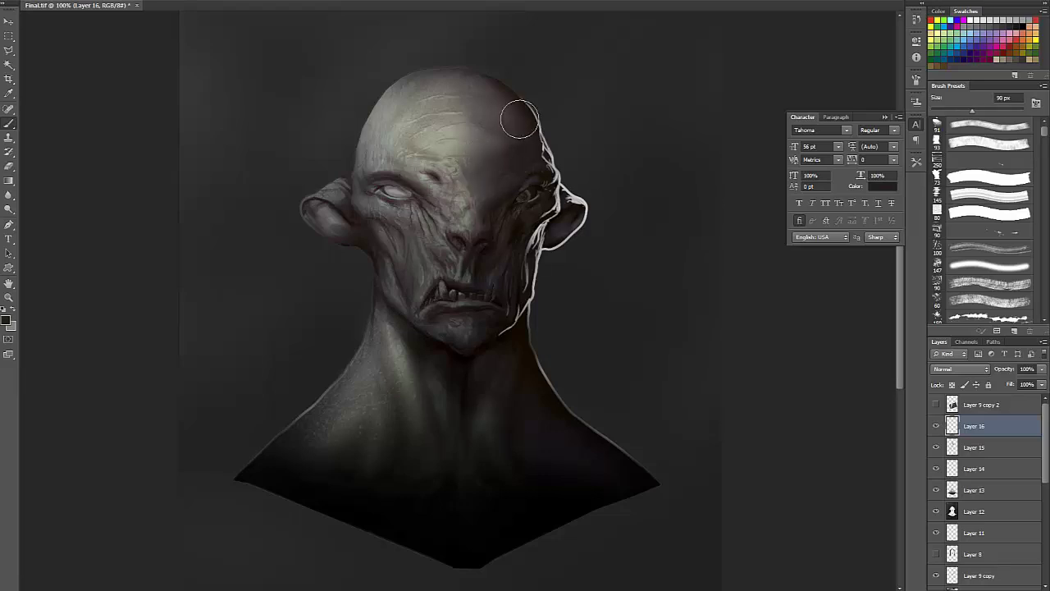
pyautogui.hotkey('ctrl', 'z')
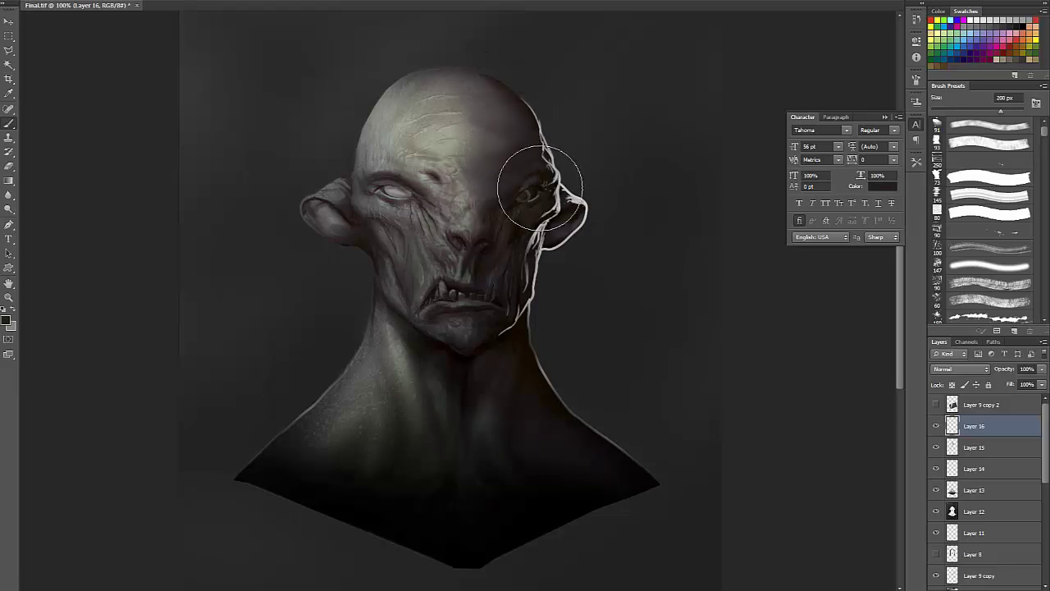
# - Sample black, deepen the shadow on the throat with a 200 px brush and refine it with a 45 px eraser
pyautogui.keyDown('alt'); pyautogui.click(548, 449); pyautogui.keyUp('alt')
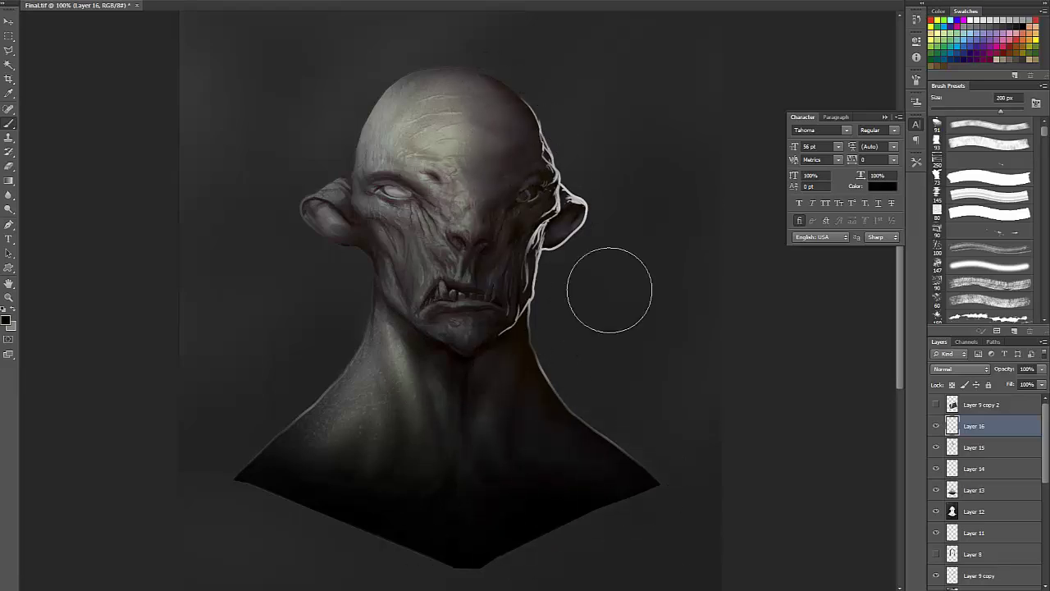
pyautogui.press('[')
pyautogui.press('[')
pyautogui.press('[')
pyautogui.press('[')
pyautogui.press('[')
pyautogui.press('[')
pyautogui.press('[')
pyautogui.press('[')
pyautogui.press('[')
pyautogui.press('[')
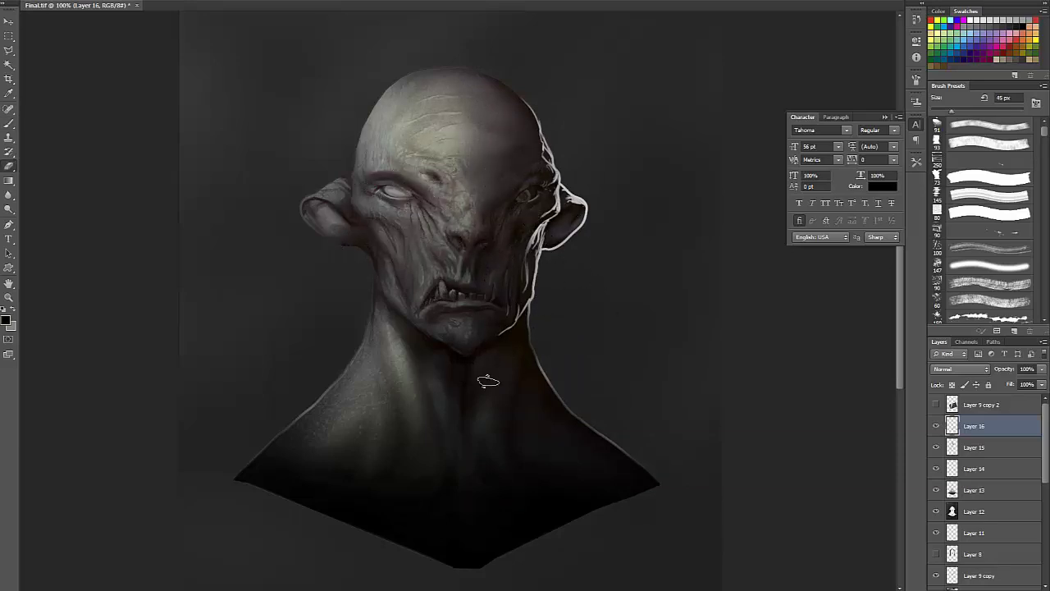
pyautogui.press(']')
pyautogui.press(']')
pyautogui.press(']')
pyautogui.press(']')
pyautogui.press(']')
pyautogui.press(']')
pyautogui.press(']')
pyautogui.press(']')
pyautogui.press(']')
pyautogui.press(']')
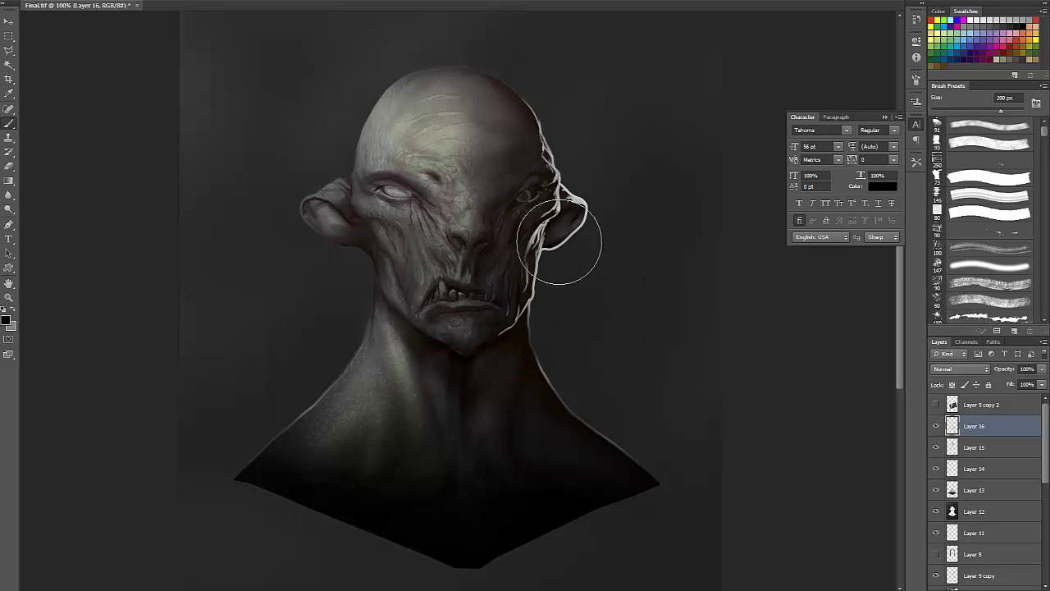
# - Add a Levels adjustment layer above the painting layers with midtones at 0.80 and the white input level at 211
pyautogui.click(985, 586)
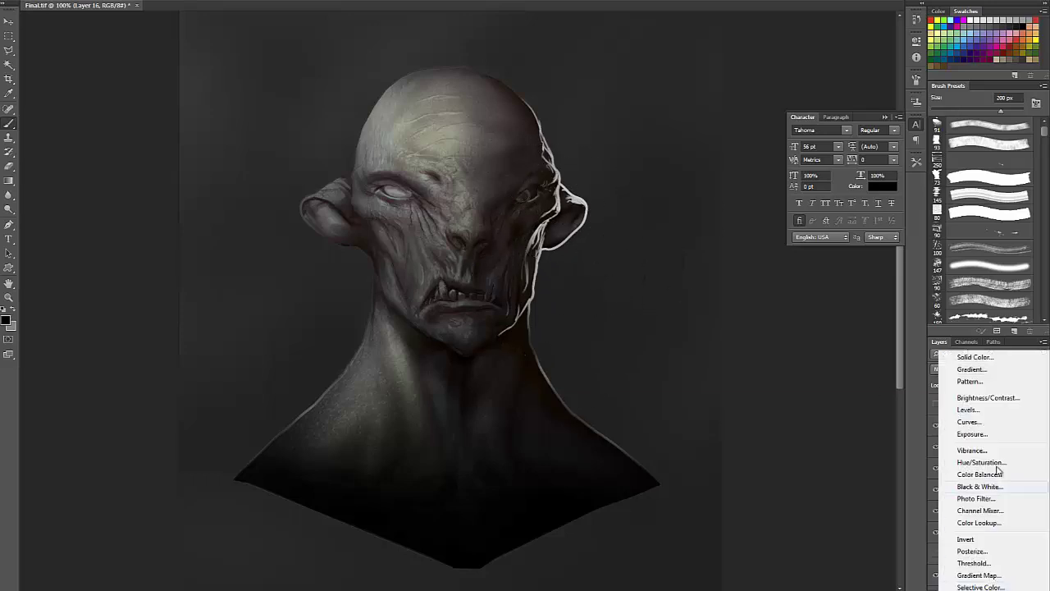
pyautogui.click(990, 415)
pyautogui.moveTo(811, 150); pyautogui.dragTo(804, 181)
pyautogui.moveTo(850, 149); pyautogui.dragTo(875, 147)
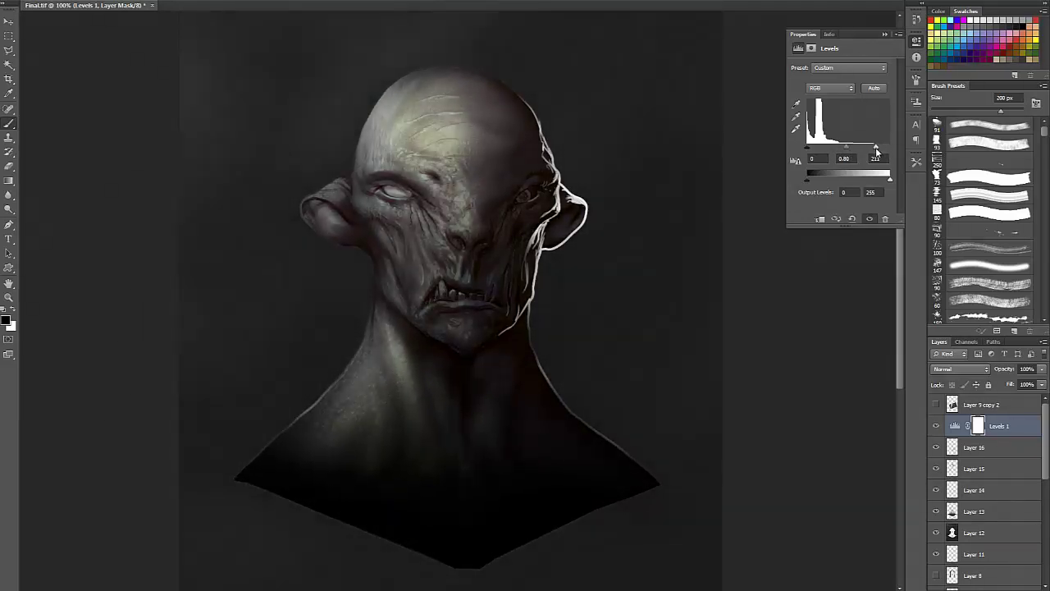
pyautogui.click(886, 35)
# - Stamp all visible layers into a new layer and try dodging the lit face with a brush of up to 800 px, undoing strokes
pyautogui.hotkey('ctrl', 'alt', 'shift', 'e')
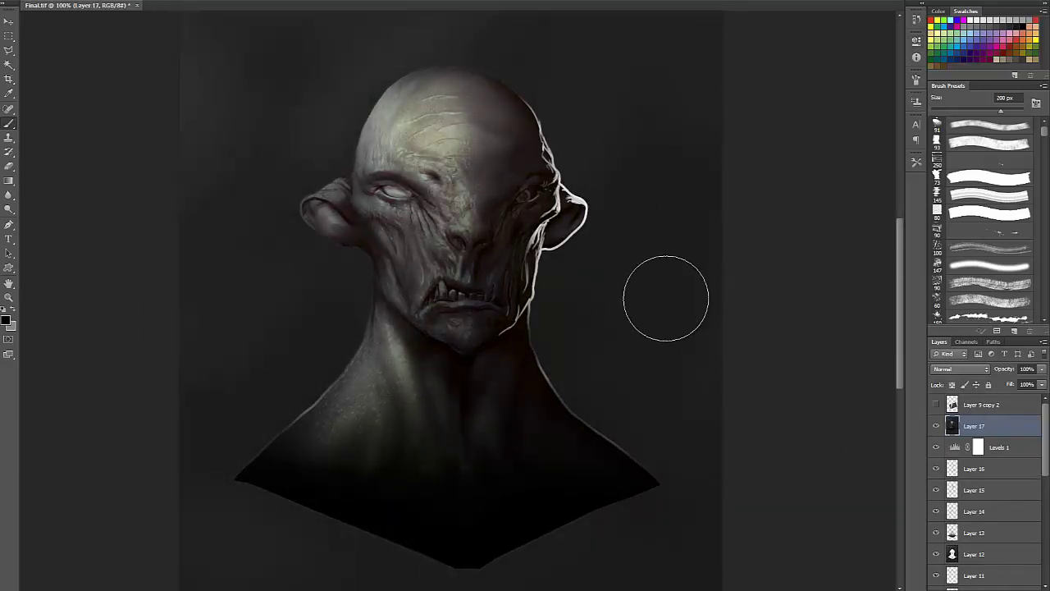
pyautogui.press('[')
pyautogui.press('[')
pyautogui.press('[')
pyautogui.press('[')
pyautogui.hotkey('ctrl', '-')
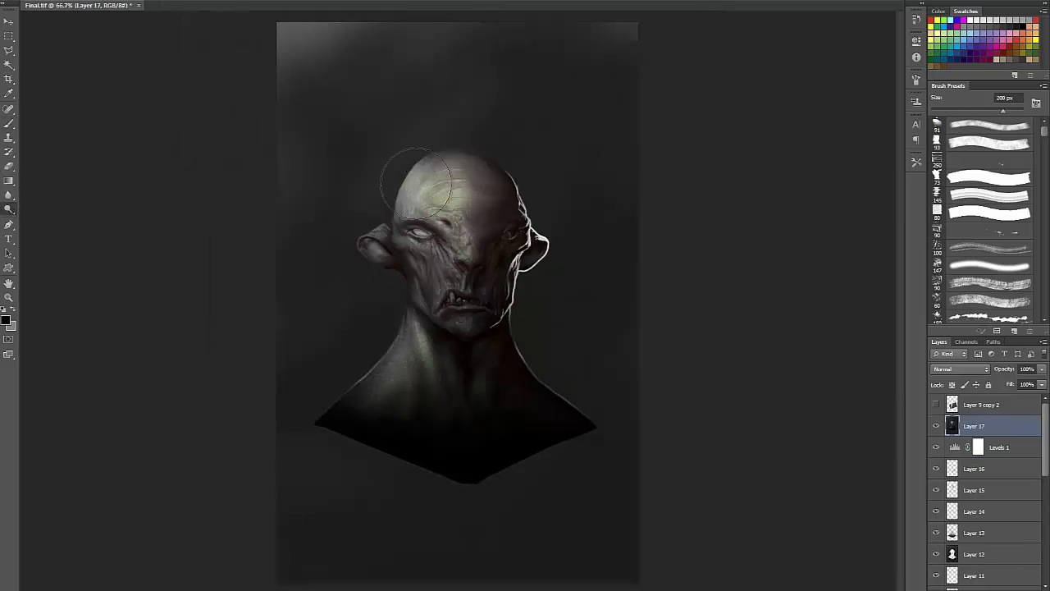
pyautogui.rightClick(458, 190)
pyautogui.hotkey('ctrl', 'z')
pyautogui.press(']')
pyautogui.press(']')
pyautogui.press(']')
pyautogui.press(']')
pyautogui.press(']')
pyautogui.press(']')
pyautogui.press(']')
pyautogui.press(']')
pyautogui.press(']')
pyautogui.press(']')
pyautogui.press(']')
pyautogui.moveTo(443, 205)
pyautogui.mouseDown()
pyautogui.moveTo(392, 146)
pyautogui.moveTo(398, 195)
pyautogui.moveTo(457, 275)
pyautogui.mouseUp()
pyautogui.hotkey('ctrl', 'z')
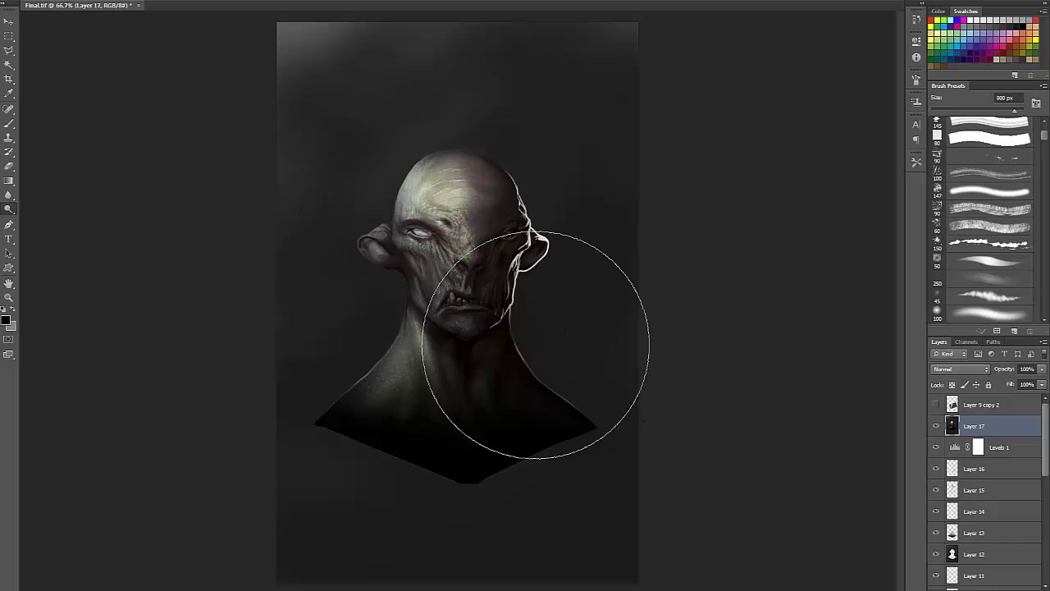
# - Reduce the Dodge brush to 250 px, then discard the stamped layer with its brightened highlights
pyautogui.press('[')
pyautogui.press('[')
pyautogui.press('[')
pyautogui.press('[')
pyautogui.press('[')
pyautogui.press('[')
pyautogui.press('[')
pyautogui.press('[')
pyautogui.press('[')
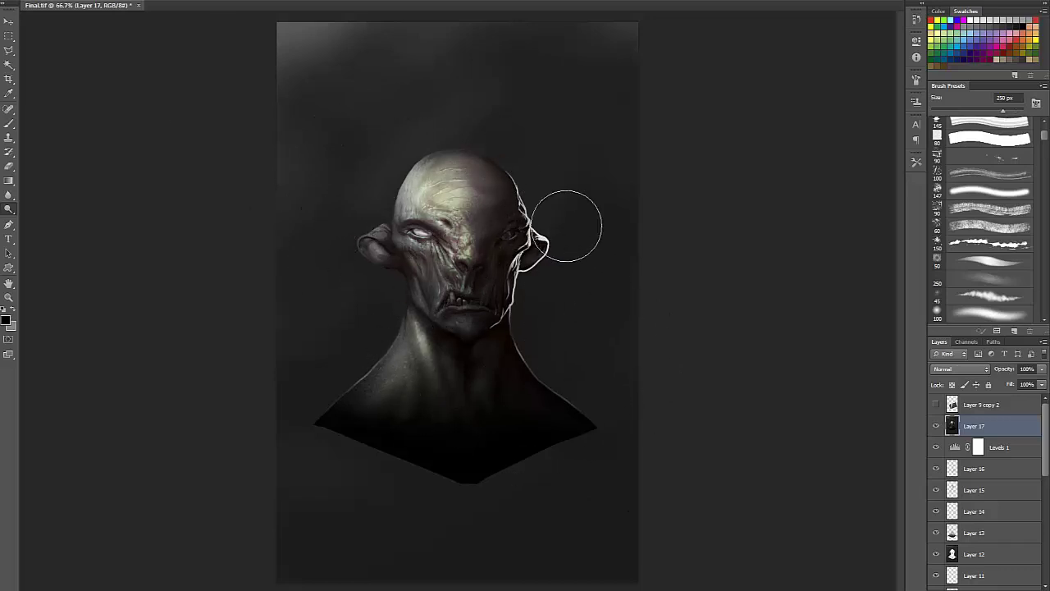
pyautogui.moveTo(976, 426); pyautogui.dragTo(1018, 585)
pyautogui.hotkey('ctrl', '+')
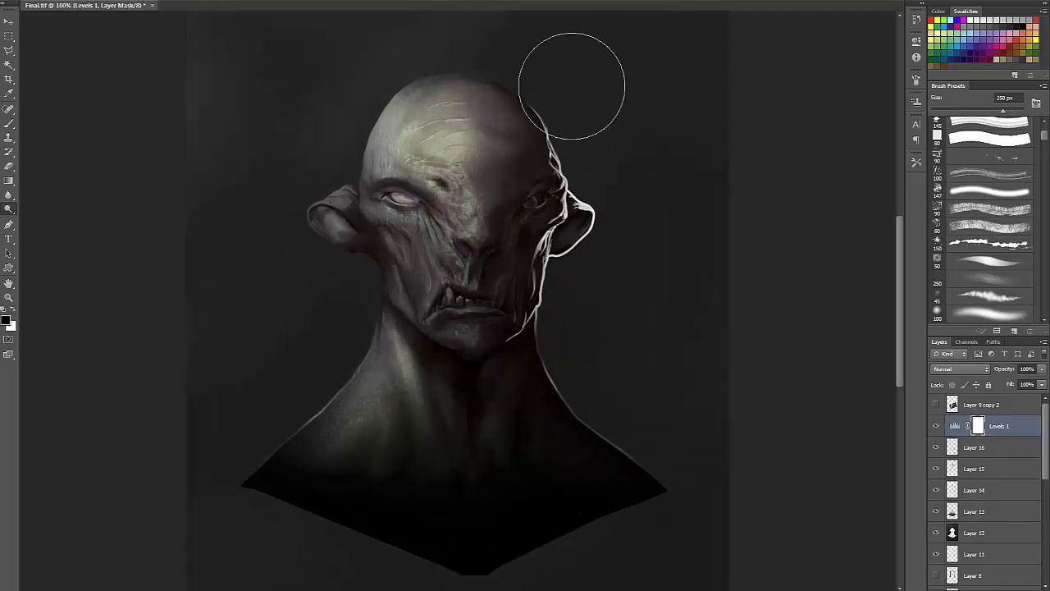
# - Select Layer 14, which holds the rim light on the ear, and choose the fine tapered 10 px brush preset
pyautogui.hotkey('ctrl', '-')
pyautogui.hotkey('ctrl', '+')
pyautogui.press('[')
pyautogui.press('[')
pyautogui.press('[')
pyautogui.press('[')
pyautogui.press('[')
pyautogui.press('[')
pyautogui.press('[')
pyautogui.press('[')
pyautogui.press('[')
pyautogui.press('[')
pyautogui.press('[')
pyautogui.press('[')
pyautogui.press('[')
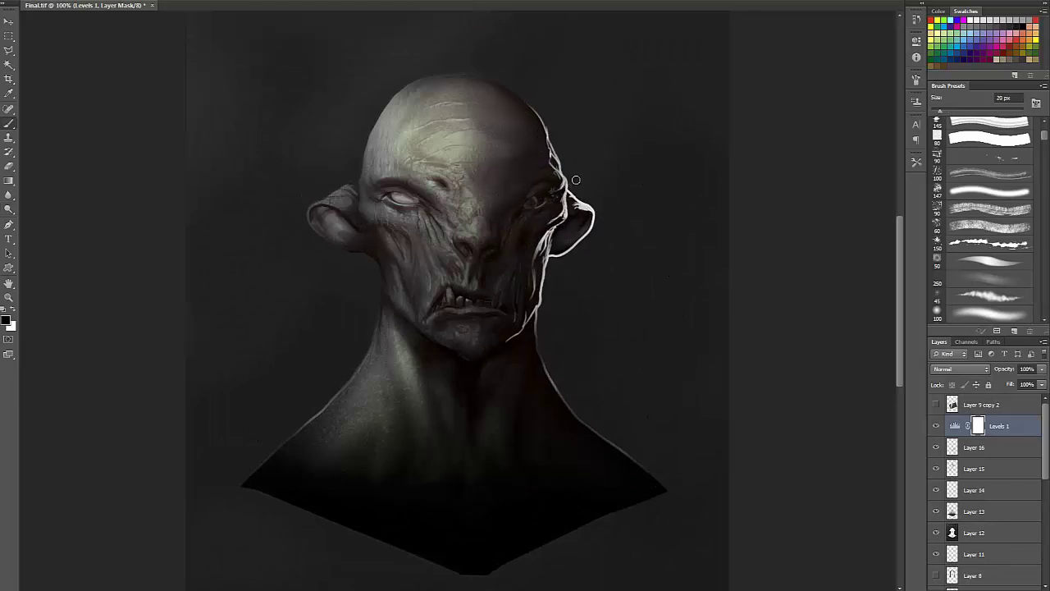
pyautogui.press('v')
pyautogui.keyDown('ctrl'); pyautogui.click(585, 238); pyautogui.keyUp('ctrl')
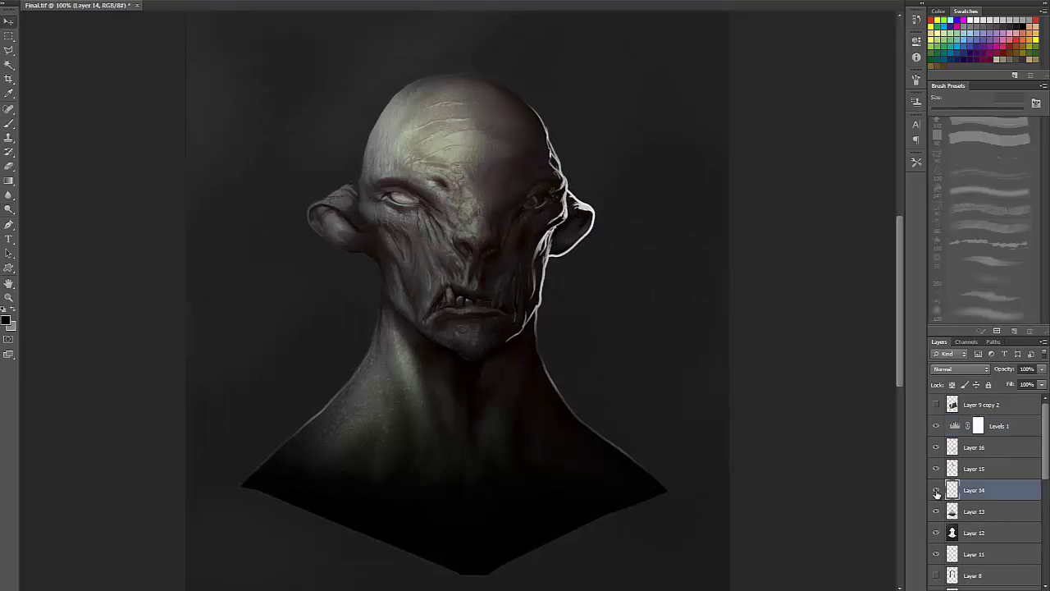
pyautogui.press('b')
pyautogui.press('[')
pyautogui.press('[')
pyautogui.press('[')
pyautogui.rightClick(546, 305)
pyautogui.doubleClick(606, 541)
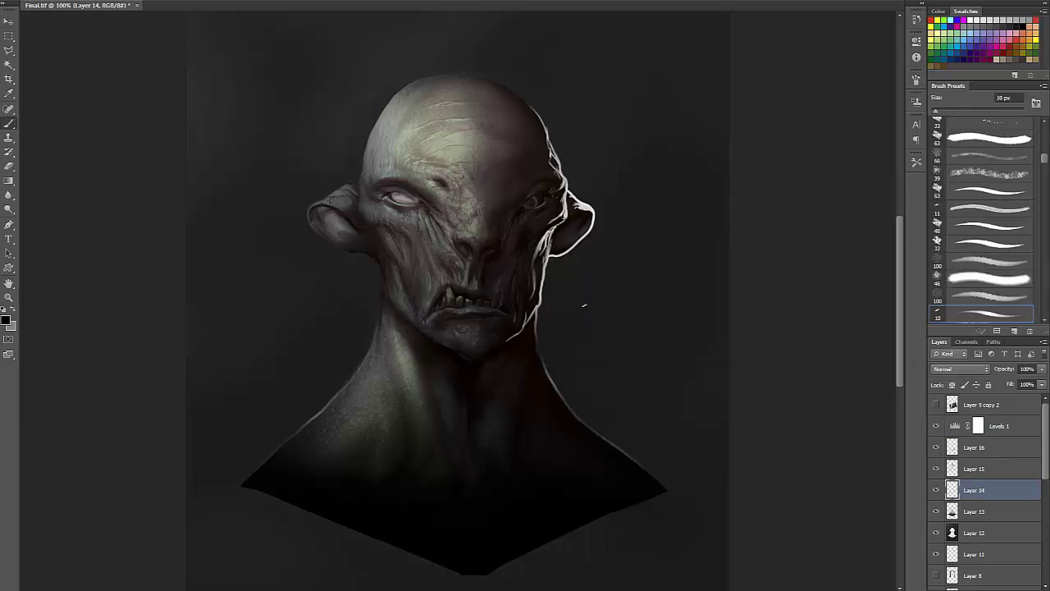
# - Sample the rim-light colour and paint fine wrinkle highlights around the shadowed eye and cheek on a new layer above the Levels adjustment
pyautogui.keyDown('alt'); pyautogui.click(544, 115); pyautogui.keyUp('alt')
pyautogui.hotkey('ctrl', '+')
pyautogui.moveTo(542, 107); pyautogui.dragTo(442, 218)
pyautogui.press('[')
pyautogui.press('[')
pyautogui.press('[')
pyautogui.press('[')
pyautogui.press('[')
pyautogui.press('[')
pyautogui.press('[')
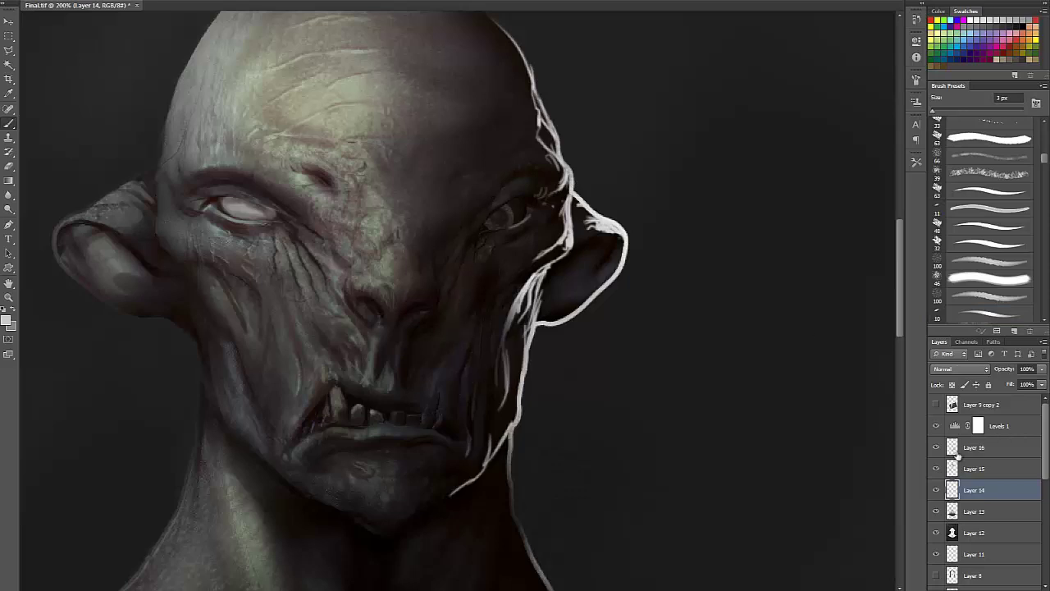
pyautogui.click(977, 428)
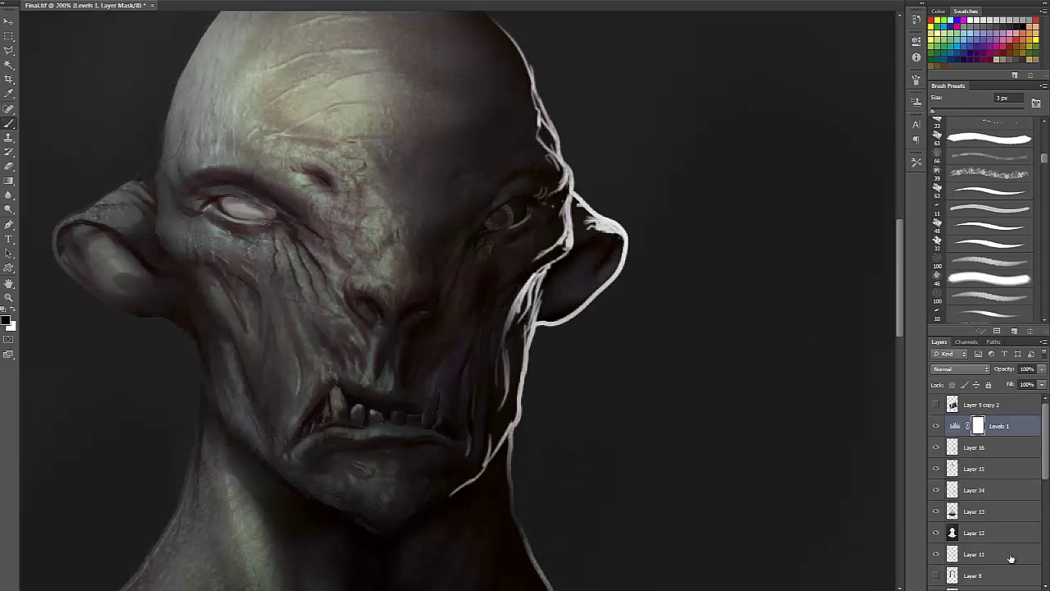
pyautogui.click(1013, 588)
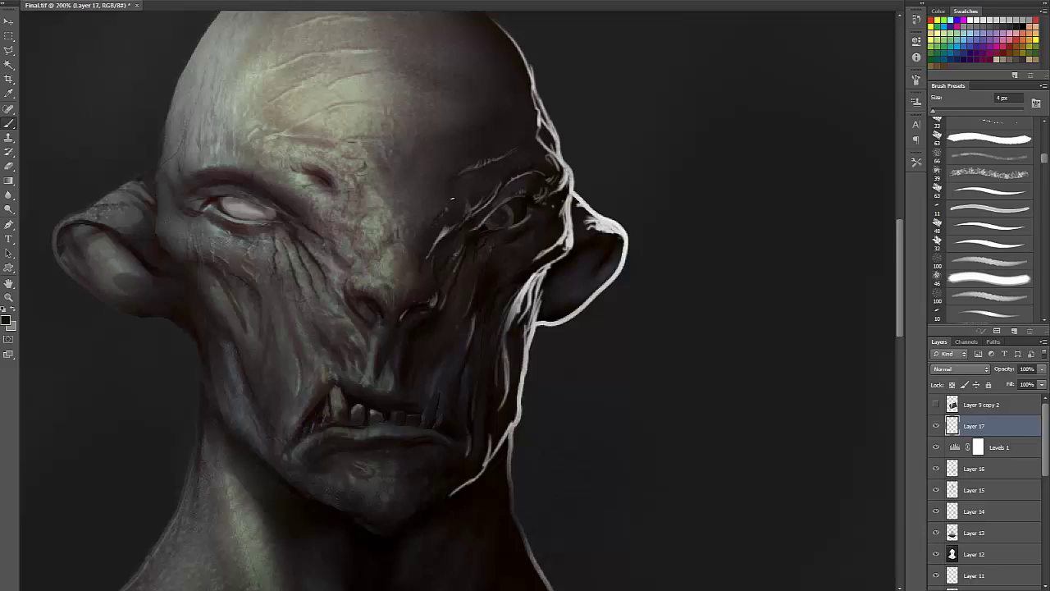
# - Sample a tone beside the shadowed eye and soften the new brow wrinkle highlights with a 20 px eraser
pyautogui.keyDown('alt'); pyautogui.click(461, 228); pyautogui.keyUp('alt')
pyautogui.press('e')
pyautogui.moveTo(537, 161); pyautogui.dragTo(496, 168)
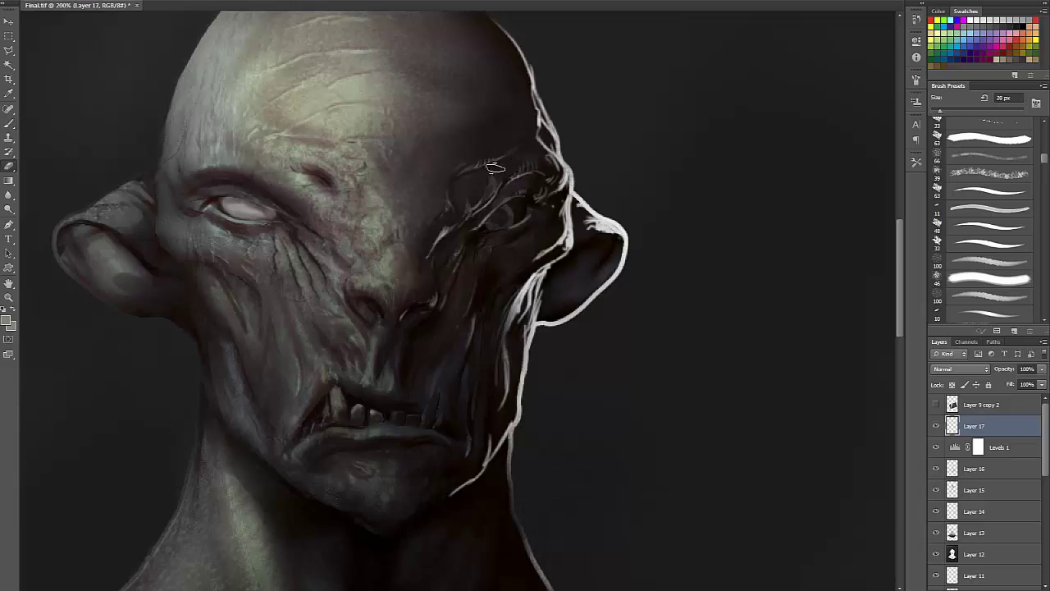
pyautogui.press('b')
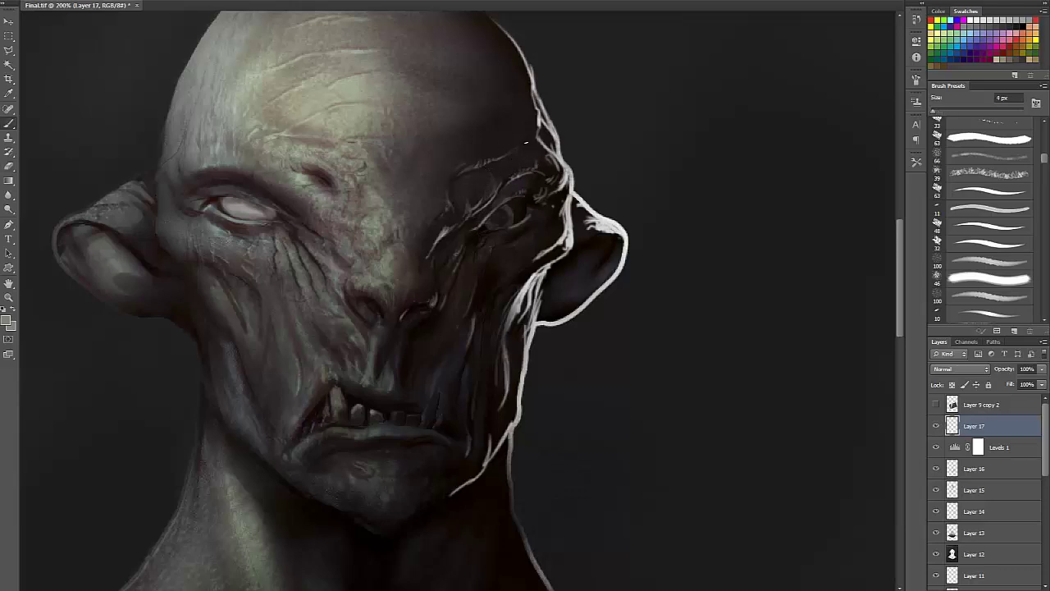
# - Extend the rim light along the jaw to the chin and run a sampled highlight down the shadowed side of the neck
pyautogui.scroll(-3, 418, 193)
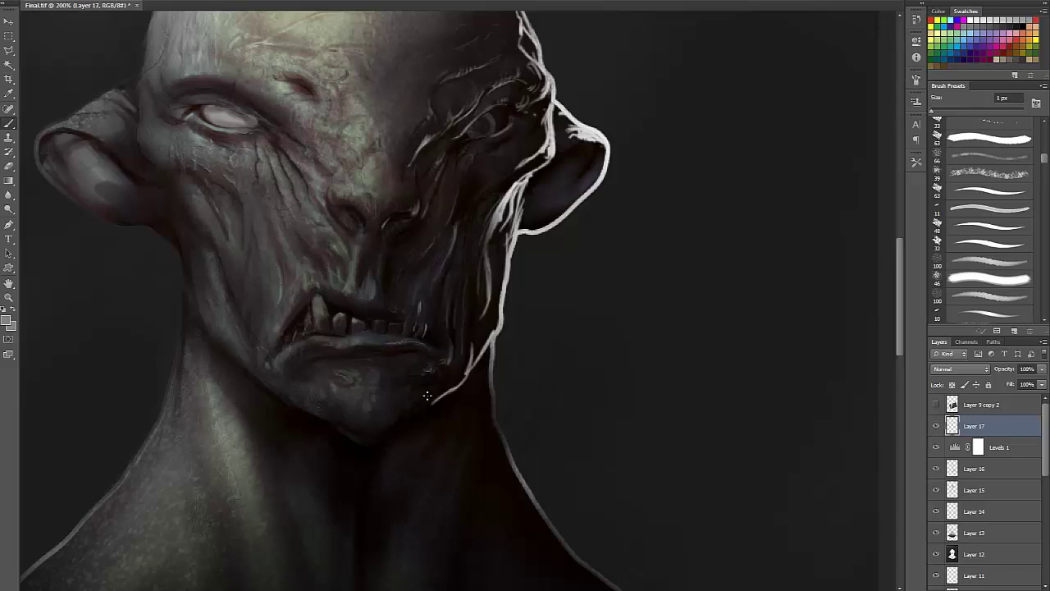
pyautogui.moveTo(443, 394); pyautogui.dragTo(425, 409)
pyautogui.keyDown('alt'); pyautogui.click(489, 345); pyautogui.keyUp('alt')
pyautogui.moveTo(493, 340); pyautogui.dragTo(488, 407)
pyautogui.keyDown('alt'); pyautogui.click(493, 342); pyautogui.keyUp('alt')
pyautogui.press(']')
pyautogui.press(']')
pyautogui.press(']')
pyautogui.press(']')
pyautogui.press(']')
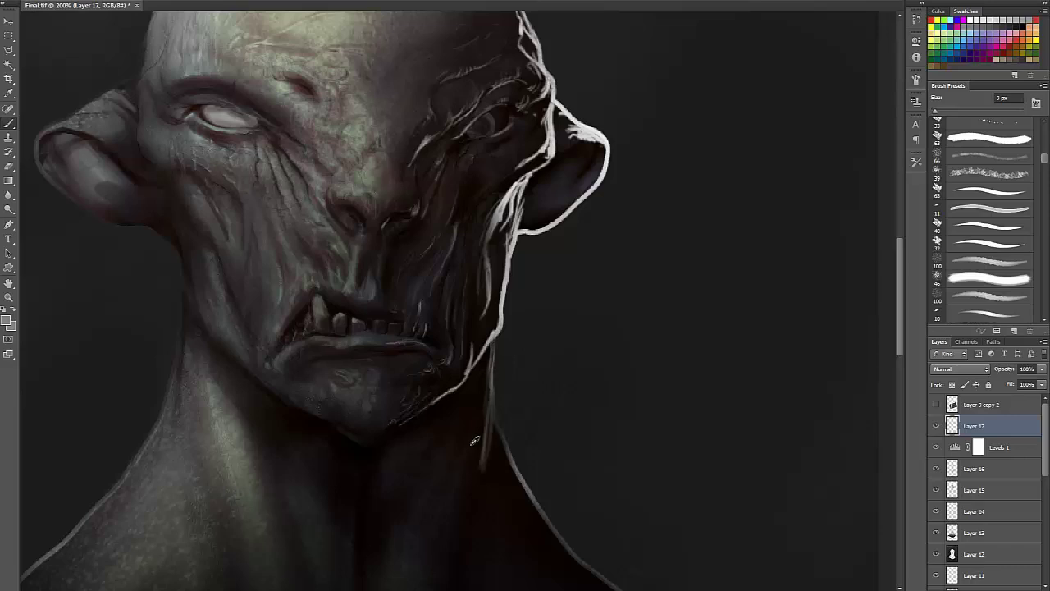
# - Rework the highlight strokes on the shadowed side of the neck, carrying them from below the jaw toward the shoulder
pyautogui.press('d')
pyautogui.press('e')
pyautogui.press('b')
pyautogui.press('x')
pyautogui.moveTo(492, 353)
pyautogui.mouseDown()
pyautogui.moveTo(482, 389)
pyautogui.moveTo(491, 415)
pyautogui.moveTo(485, 460)
pyautogui.mouseUp()
pyautogui.press('e')
pyautogui.press('b')
pyautogui.moveTo(480, 392); pyautogui.dragTo(505, 550)
pyautogui.moveTo(497, 451)
pyautogui.mouseDown()
pyautogui.moveTo(532, 515)
pyautogui.moveTo(515, 526)
pyautogui.mouseUp()
# - Trim the stray neck highlights with a 20 px eraser and refine the strokes sloping onto the shadowed shoulder
pyautogui.moveTo(582, 492); pyautogui.dragTo(553, 344)
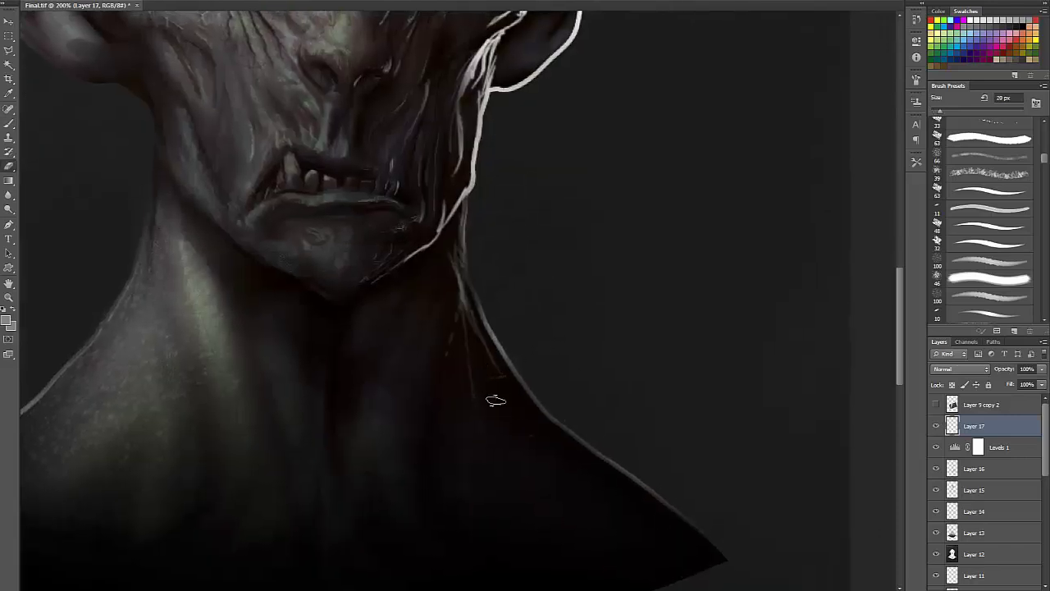
pyautogui.moveTo(477, 310); pyautogui.dragTo(514, 384)
pyautogui.moveTo(495, 343); pyautogui.dragTo(532, 407)
pyautogui.moveTo(477, 311)
pyautogui.mouseDown()
pyautogui.moveTo(490, 352)
pyautogui.moveTo(471, 341)
pyautogui.mouseUp()
pyautogui.moveTo(457, 277)
pyautogui.mouseDown()
pyautogui.moveTo(444, 371)
pyautogui.moveTo(612, 502)
pyautogui.mouseUp()
# - Paint soft light along the shadowed shoulder with an enlarged brush and blend it with a 20 px eraser
pyautogui.press(']')
pyautogui.press(']')
pyautogui.press(']')
pyautogui.press(']')
pyautogui.press(']')
pyautogui.press(']')
pyautogui.press(']')
pyautogui.press(']')
pyautogui.press(']')
pyautogui.press(']')
pyautogui.press('e')
pyautogui.press('b')
pyautogui.moveTo(593, 465); pyautogui.dragTo(640, 498)
pyautogui.press('e')
pyautogui.moveTo(551, 393); pyautogui.dragTo(583, 432)
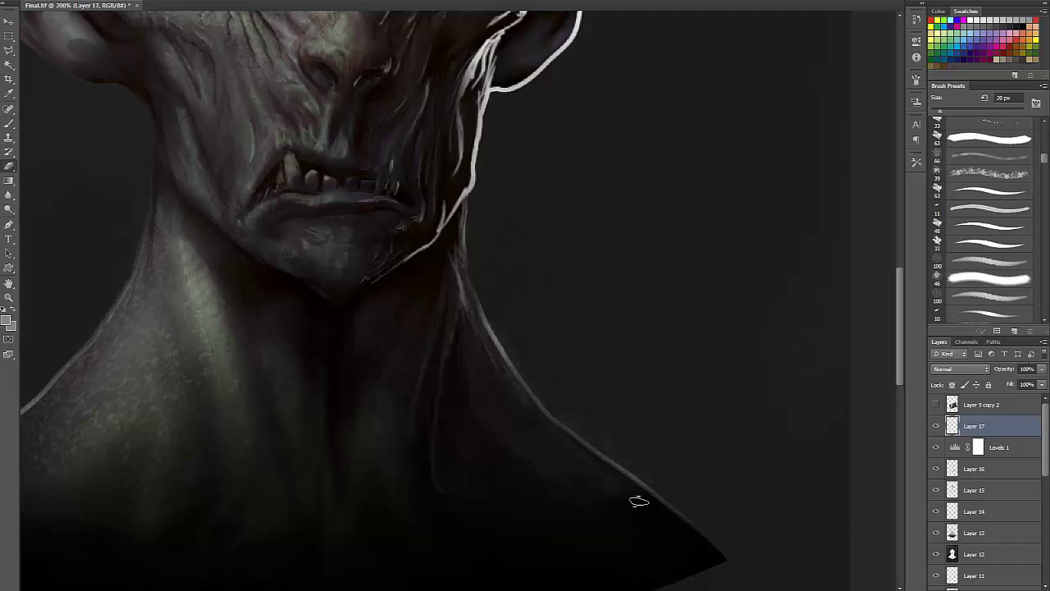
pyautogui.moveTo(639, 502); pyautogui.dragTo(602, 462)
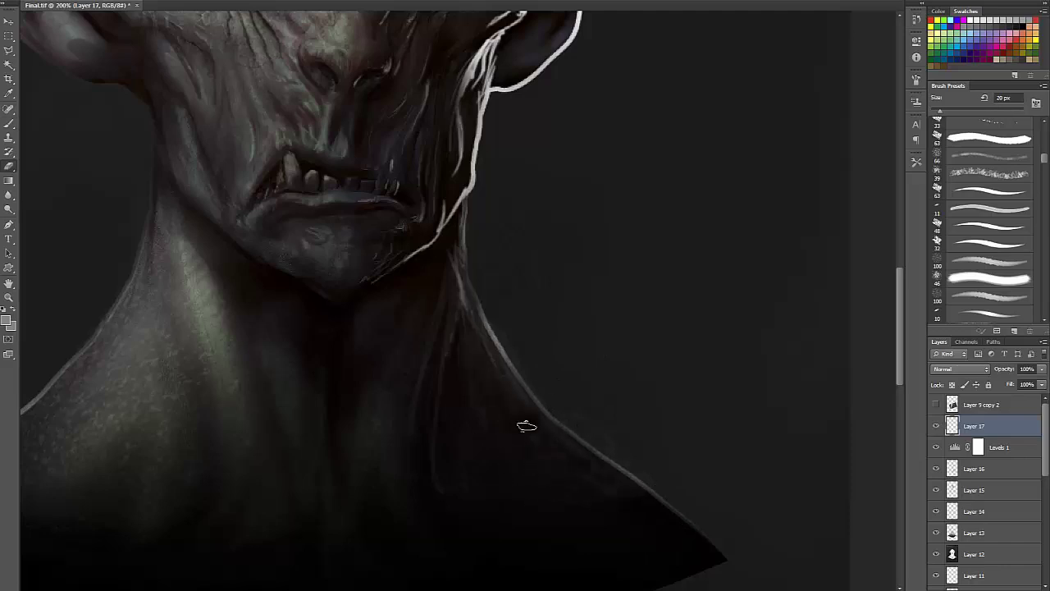
# - Tone down the light on the shadowed shoulder with a 30 px black brush
pyautogui.press(']')
pyautogui.press(']')
pyautogui.press(']')
pyautogui.press(']')
pyautogui.press(']')
pyautogui.press(']')
pyautogui.press(']')
pyautogui.press('[')
pyautogui.press('[')
pyautogui.press('[')
pyautogui.press('[')
pyautogui.press('[')
pyautogui.press('[')
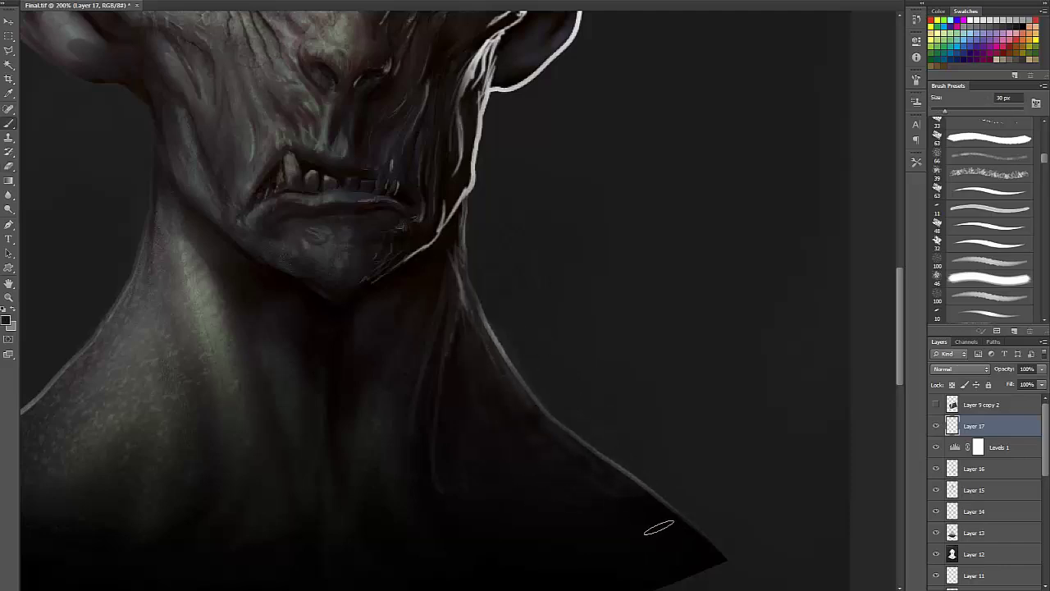
# - Try a 30 px stroke inside the rim-lit ear and undo it
pyautogui.scroll(5, 438, 115)
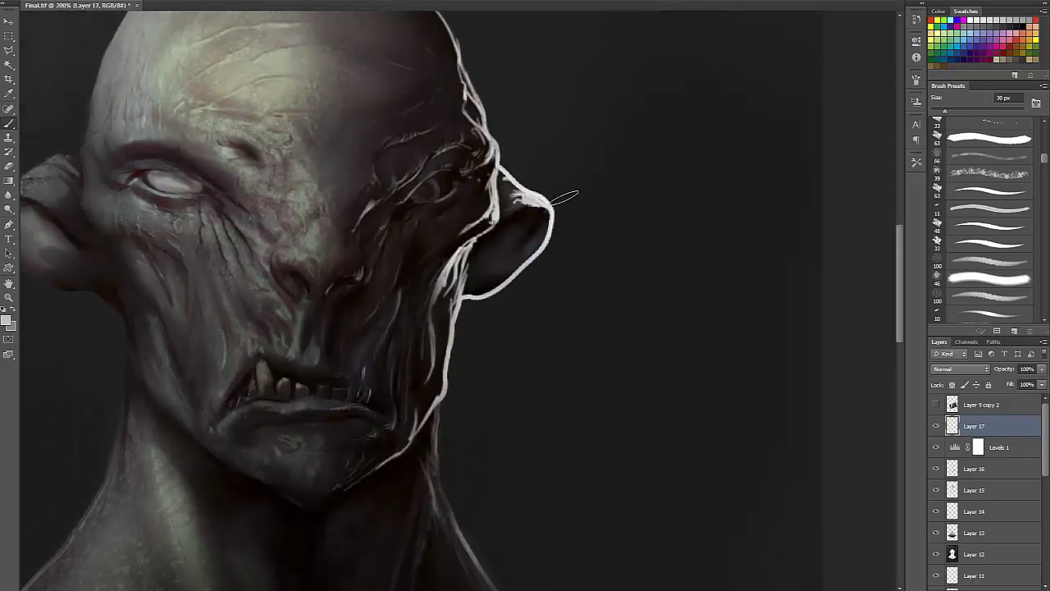
pyautogui.moveTo(530, 227); pyautogui.dragTo(502, 261)
pyautogui.hotkey('ctrl', 'z')
# - Refine the lids and folds around the shadowed eye with sampled skin tones and a smaller brush
pyautogui.keyDown('alt'); pyautogui.click(352, 219); pyautogui.keyUp('alt')
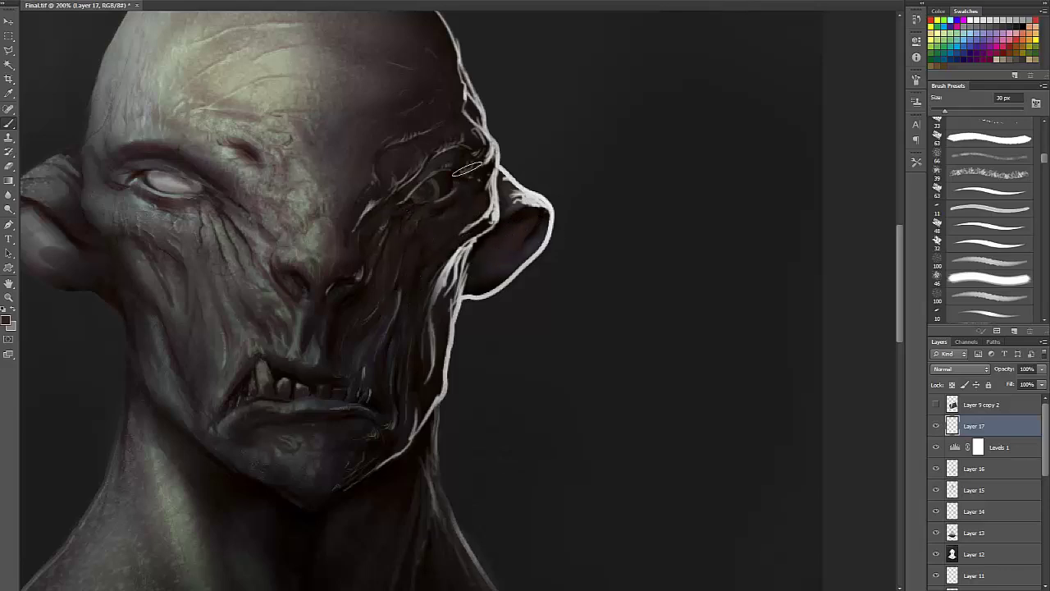
pyautogui.press('[')
pyautogui.press('[')
pyautogui.press('[')
pyautogui.press('[')
pyautogui.keyDown('alt'); pyautogui.click(465, 174); pyautogui.keyUp('alt')
pyautogui.keyDown('alt'); pyautogui.click(496, 178); pyautogui.keyUp('alt')
# - Paint a white catchlight in the shadowed eye with a 4 px brush and clean up its lower lid with a 20 px eraser
pyautogui.press('d')
pyautogui.press('x')
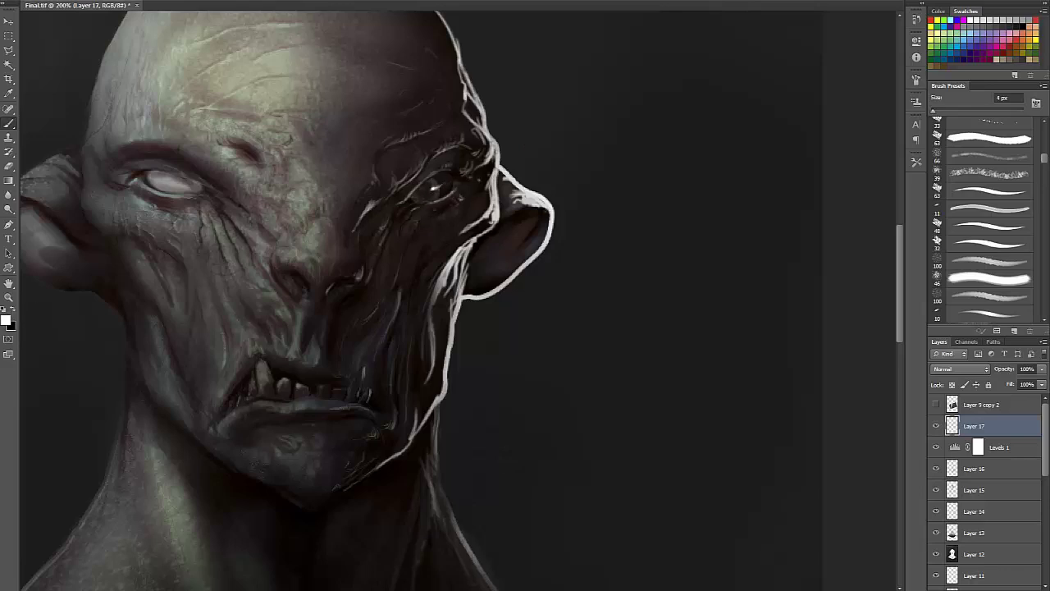
pyautogui.press('e')
pyautogui.moveTo(442, 198); pyautogui.dragTo(418, 211)
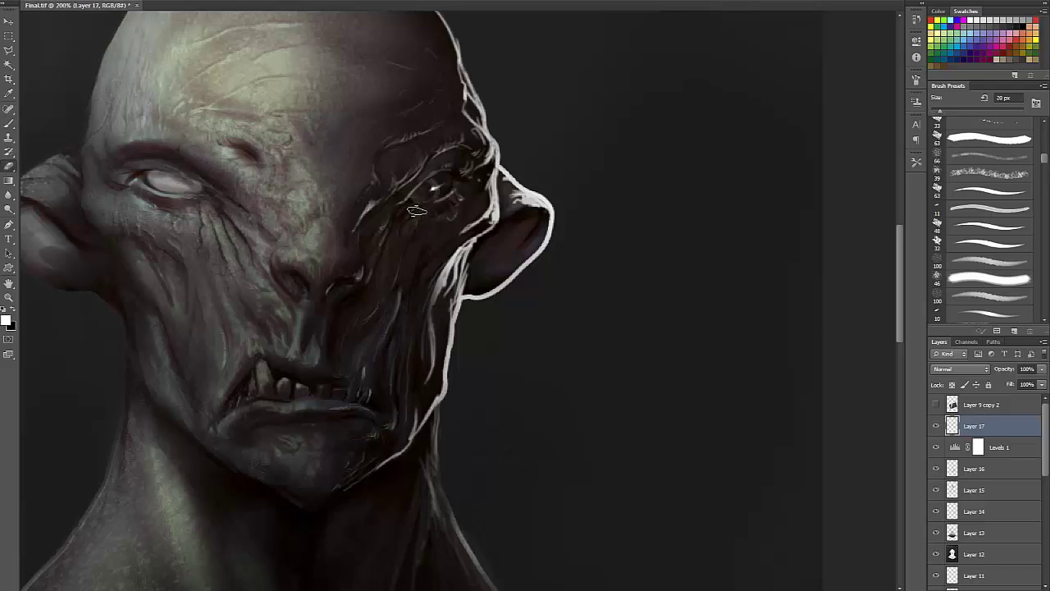
pyautogui.press('b')
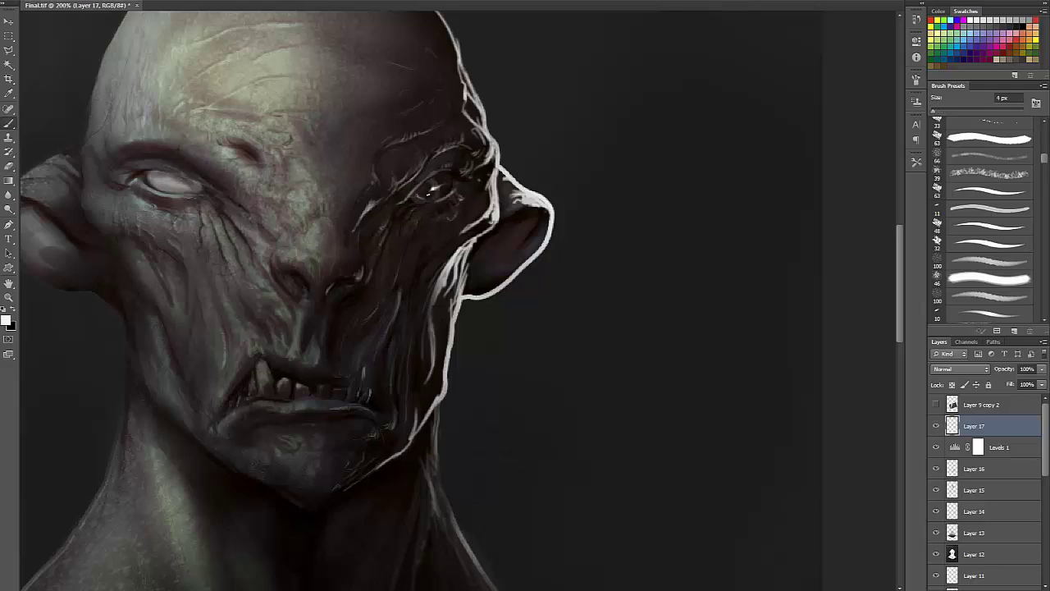
# - Add fine highlights to the folds between the shadowed eye and the rim-lit temple using white and a sampled grey
pyautogui.press('x')
pyautogui.press('x')
pyautogui.moveTo(479, 157); pyautogui.dragTo(491, 200)
pyautogui.keyDown('alt'); pyautogui.click(482, 146); pyautogui.keyUp('alt')
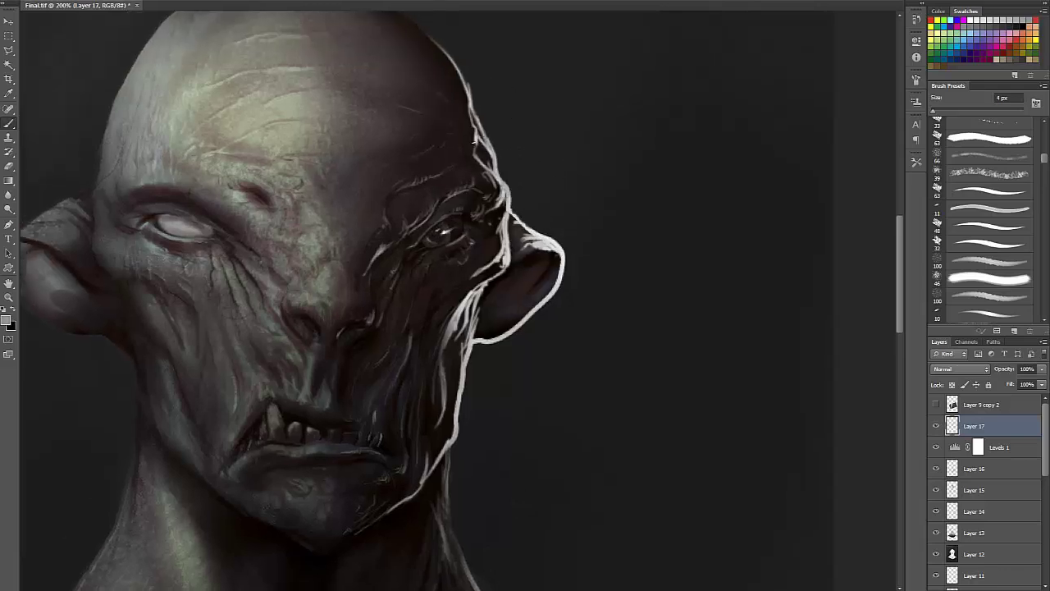
# - Touch up the white rim light at the temple with a 4 px brush and a sampled dark tone
pyautogui.moveTo(479, 138); pyautogui.dragTo(473, 157)
pyautogui.keyDown('alt'); pyautogui.click(469, 149); pyautogui.keyUp('alt')
pyautogui.hotkey('ctrl', '-')
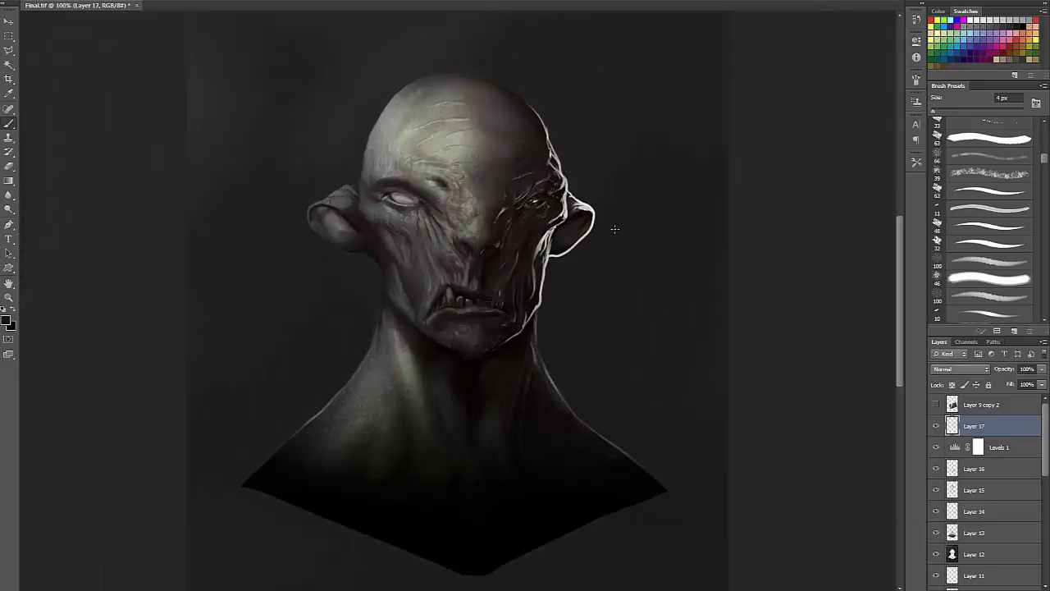
pyautogui.press('e')
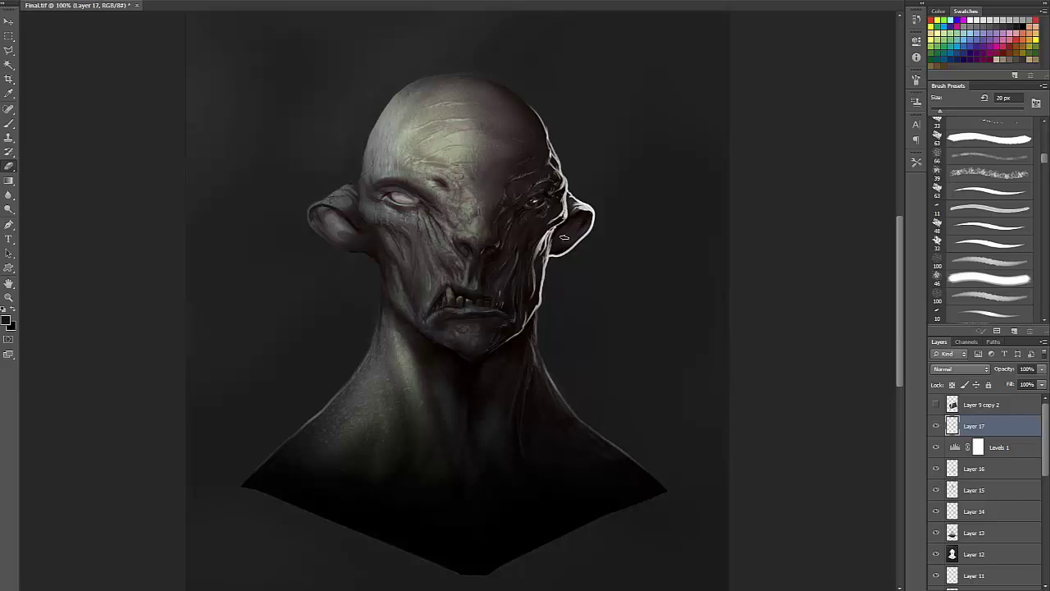
pyautogui.click(8, 210)
pyautogui.press('[')
pyautogui.press('[')
pyautogui.press('[')
pyautogui.press('[')
pyautogui.press('[')
pyautogui.press('[')
pyautogui.press('[')
pyautogui.press('[')
pyautogui.press('[')
pyautogui.press('[')
pyautogui.press('[')
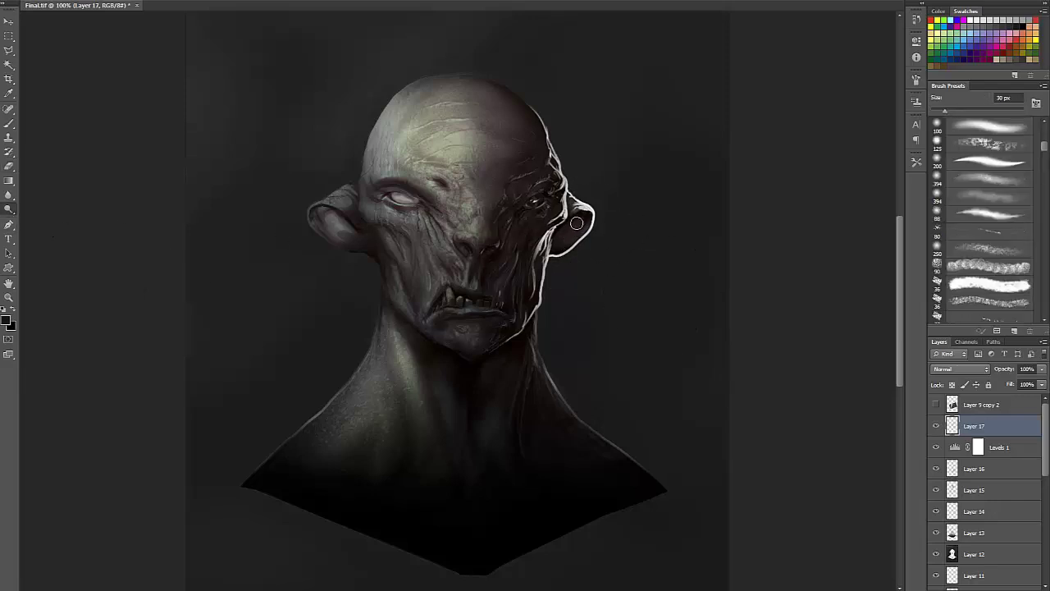
# - Paint a muted red (H 0, S 59, B 55) inside the rim-lit ear with a 25 px brush
pyautogui.press('b')
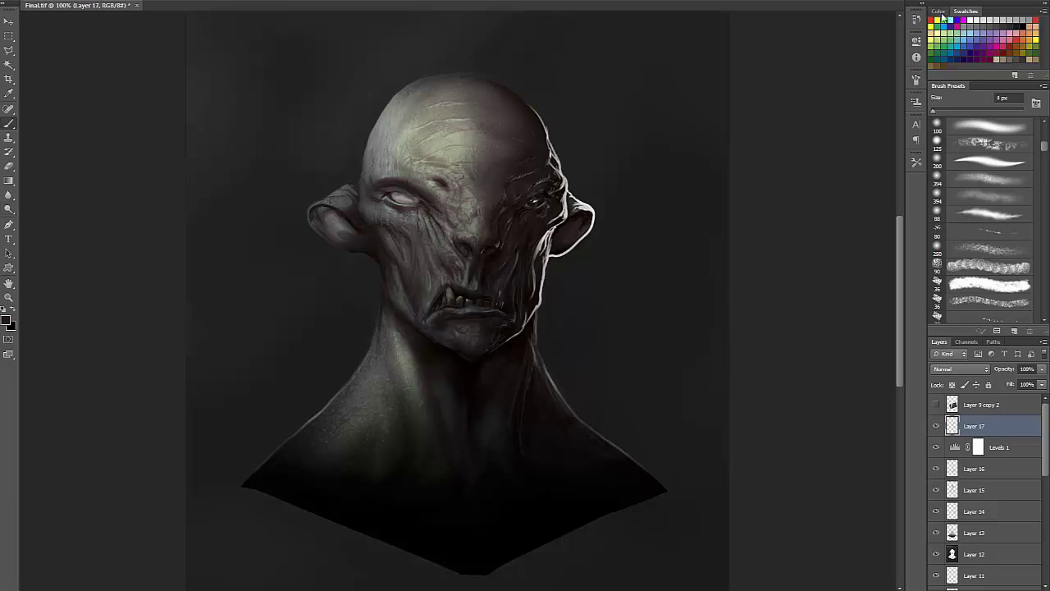
pyautogui.click(939, 12)
pyautogui.moveTo(974, 55); pyautogui.dragTo(987, 56)
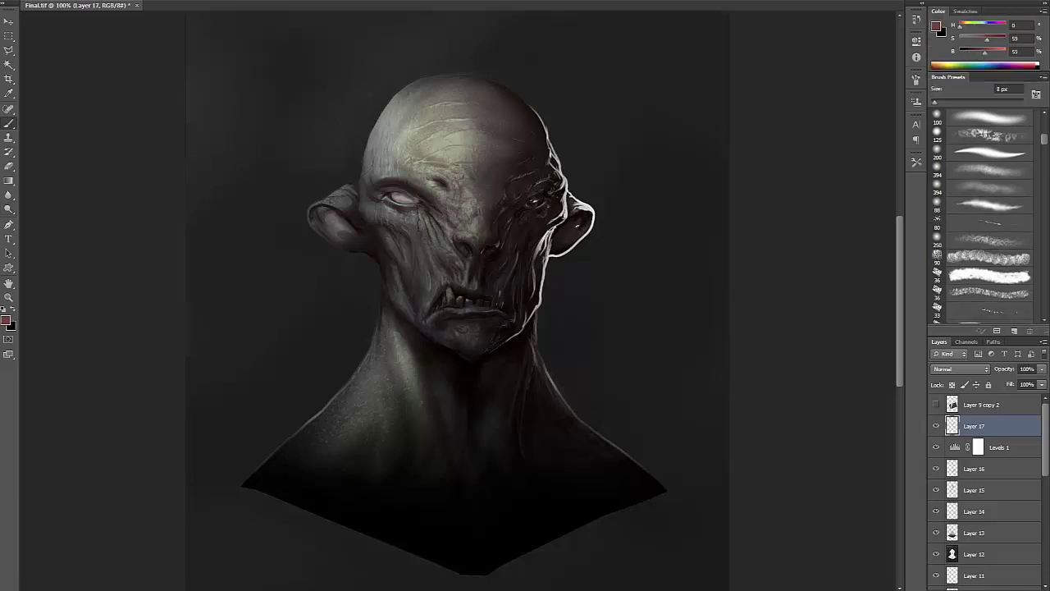
pyautogui.press('.')
pyautogui.press(']')
pyautogui.press(']')
pyautogui.press(']')
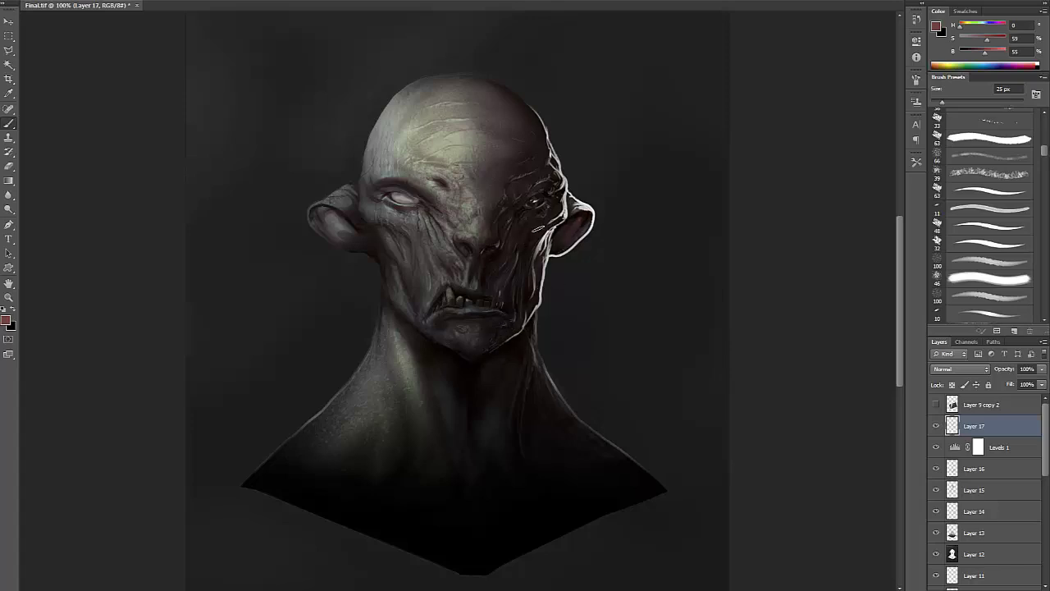
# - Deepen the neck shadow below the jaw with sampled dark tones and a 90 px brush
pyautogui.keyDown('alt'); pyautogui.click(401, 208); pyautogui.keyUp('alt')
pyautogui.press(']')
pyautogui.press(']')
pyautogui.press(']')
pyautogui.press(']')
pyautogui.press(']')
pyautogui.press(']')
pyautogui.press(']')
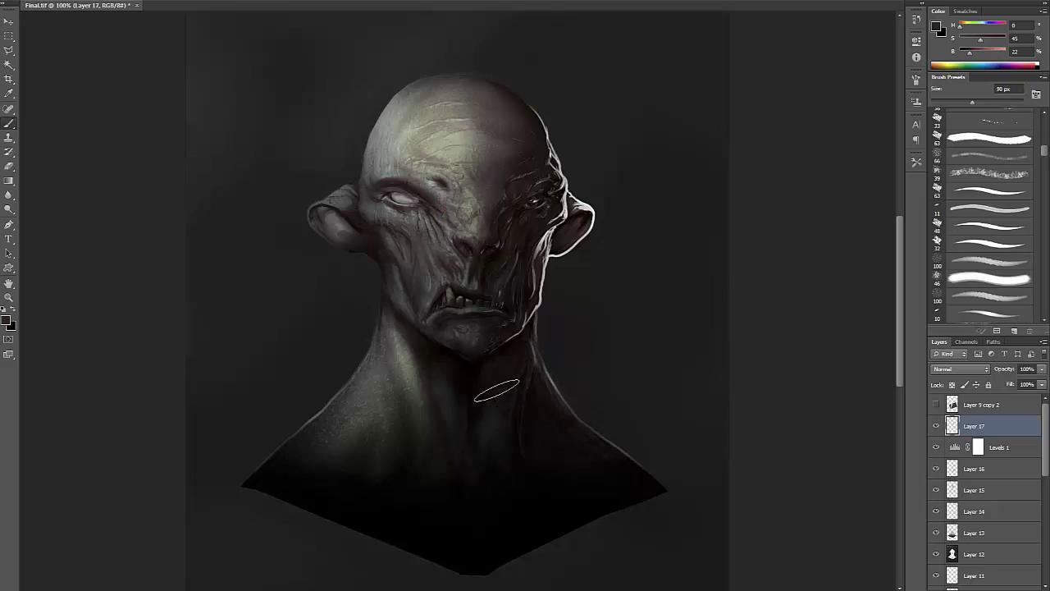
pyautogui.moveTo(496, 391)
pyautogui.mouseDown()
pyautogui.moveTo(501, 378)
pyautogui.moveTo(539, 398)
pyautogui.mouseUp()
pyautogui.keyDown('alt'); pyautogui.click(567, 414); pyautogui.keyUp('alt')
pyautogui.keyDown('alt'); pyautogui.click(548, 423); pyautogui.keyUp('alt')
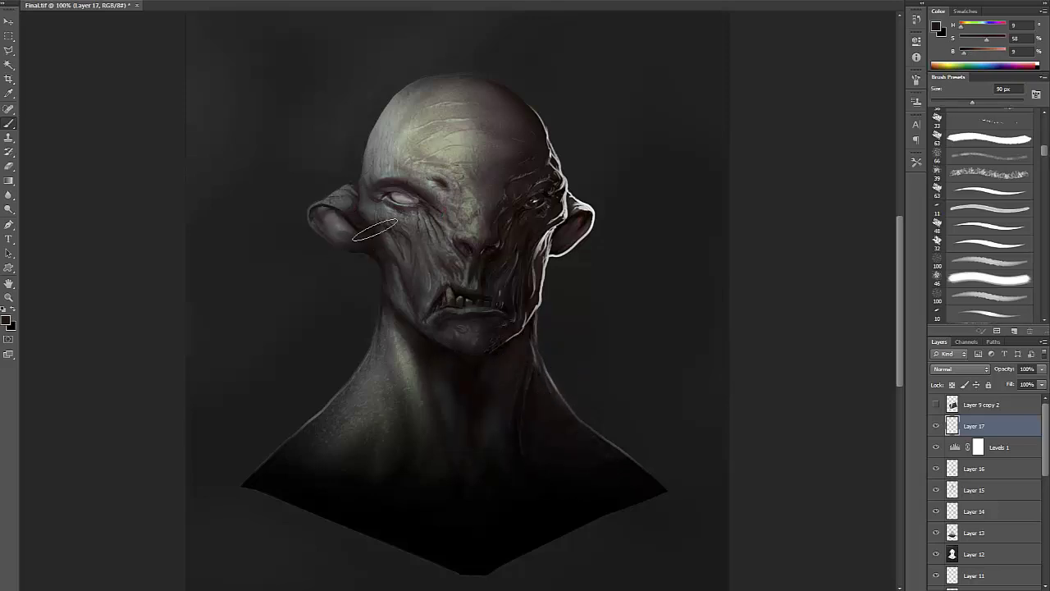
# - Shade the hollow of the ear on the lit side of the face with near-black and a 35 px brush
pyautogui.press('[')
pyautogui.press('[')
pyautogui.press('[')
pyautogui.press('[')
pyautogui.press('[')
pyautogui.press('[')
pyautogui.keyDown('alt'); pyautogui.click(345, 231); pyautogui.keyUp('alt')
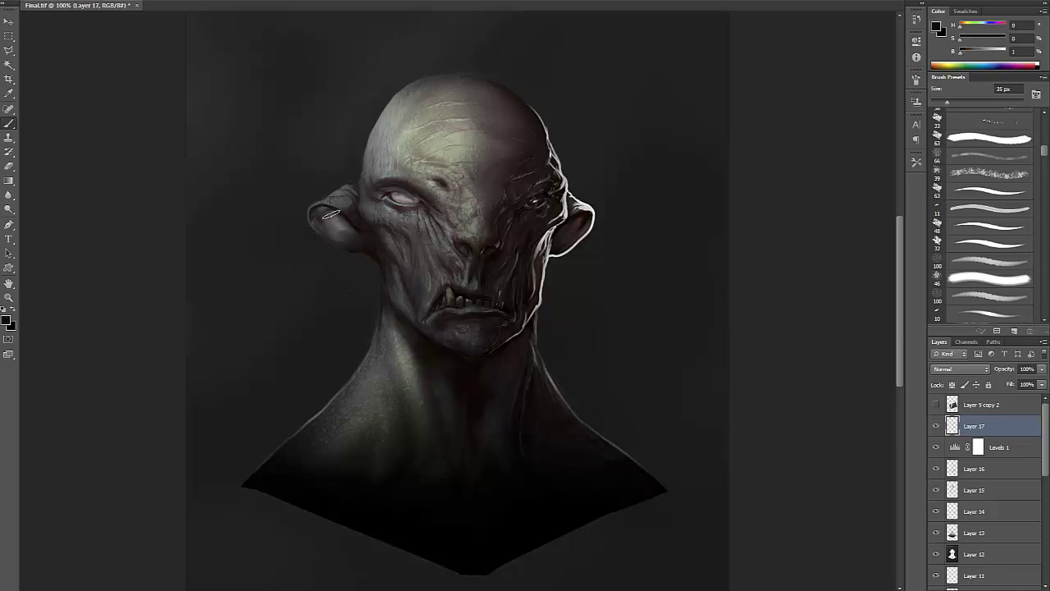
pyautogui.moveTo(331, 215); pyautogui.dragTo(346, 229)
pyautogui.press('e')
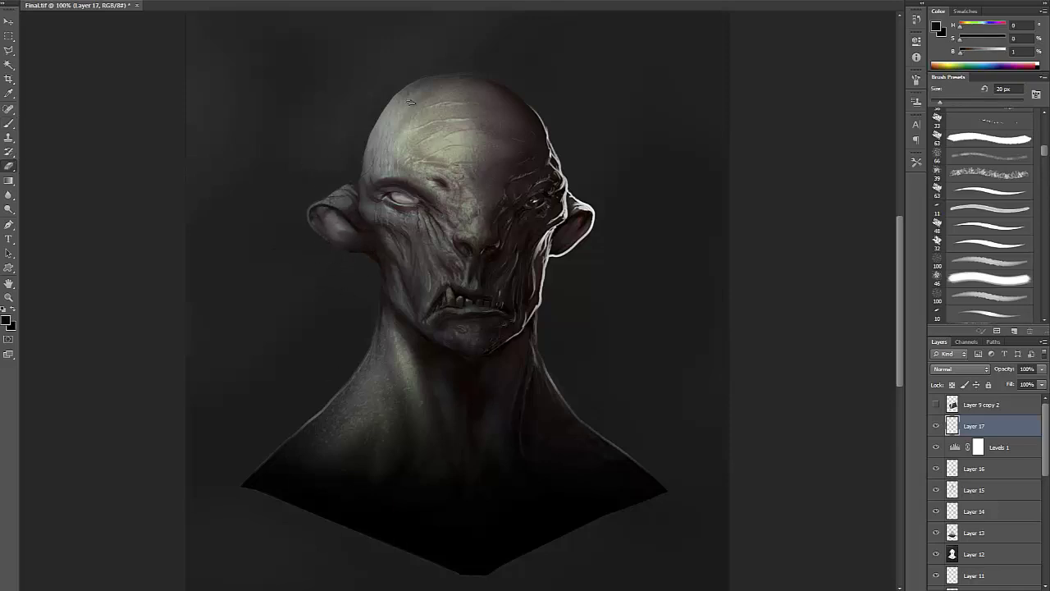
# - Flip the canvas horizontally and retouch the lit skull edge and ear shadow with sampled tones
pyautogui.press('b')
pyautogui.keyDown('alt'); pyautogui.click(417, 105); pyautogui.keyUp('alt')
pyautogui.hotkey('ctrl', 'shift', 'h')
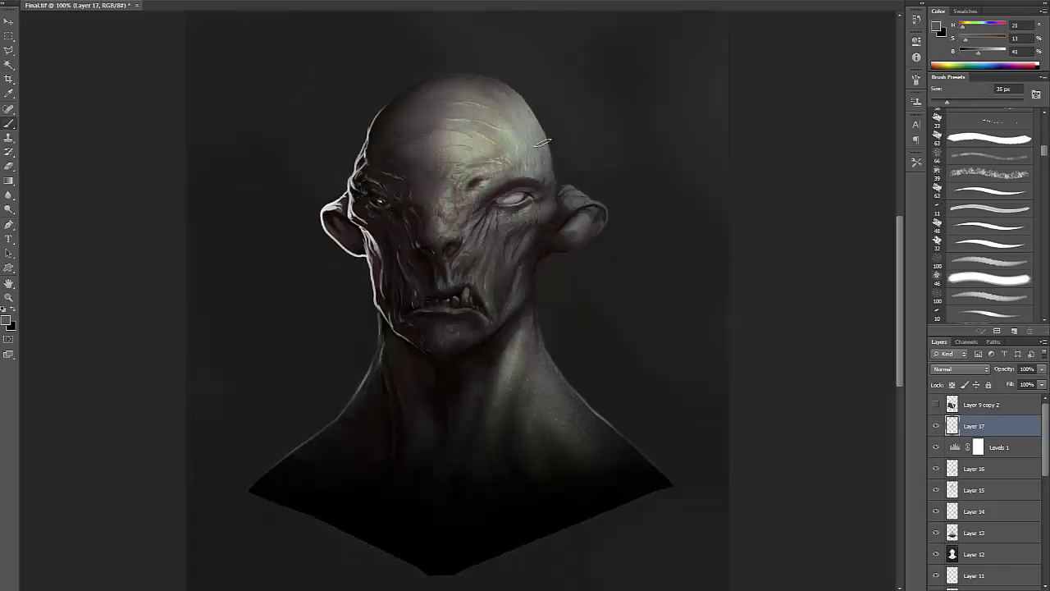
pyautogui.keyDown('alt'); pyautogui.click(545, 100); pyautogui.keyUp('alt')
pyautogui.keyDown('alt'); pyautogui.click(565, 231); pyautogui.keyUp('alt')
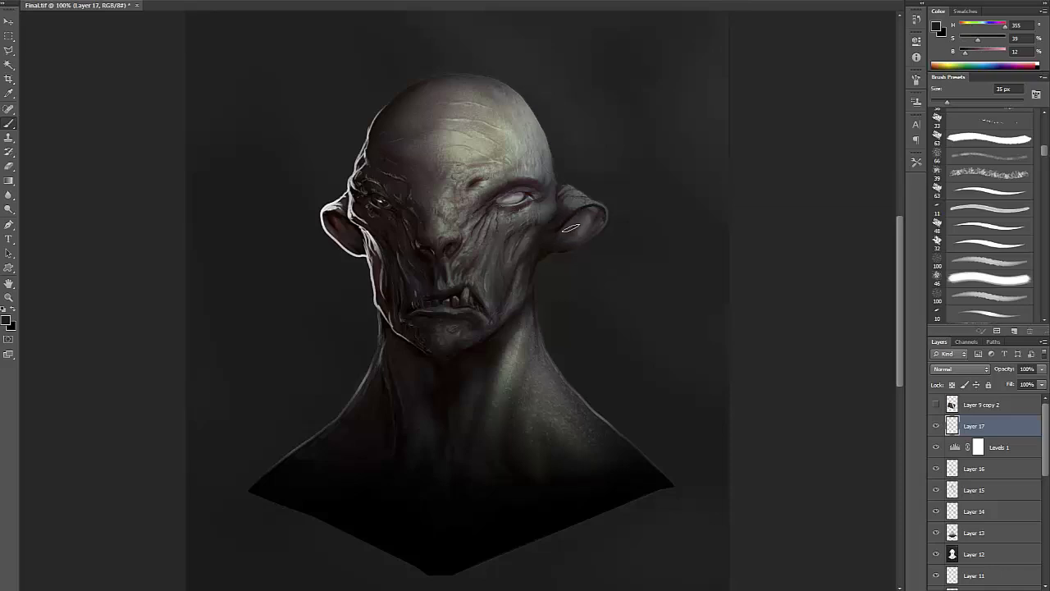
# - Tint the inside of the ear on the lit side with red (H 1, S 58, B 69) using a 35 px brush
pyautogui.keyDown('alt'); pyautogui.click(336, 220); pyautogui.keyUp('alt')
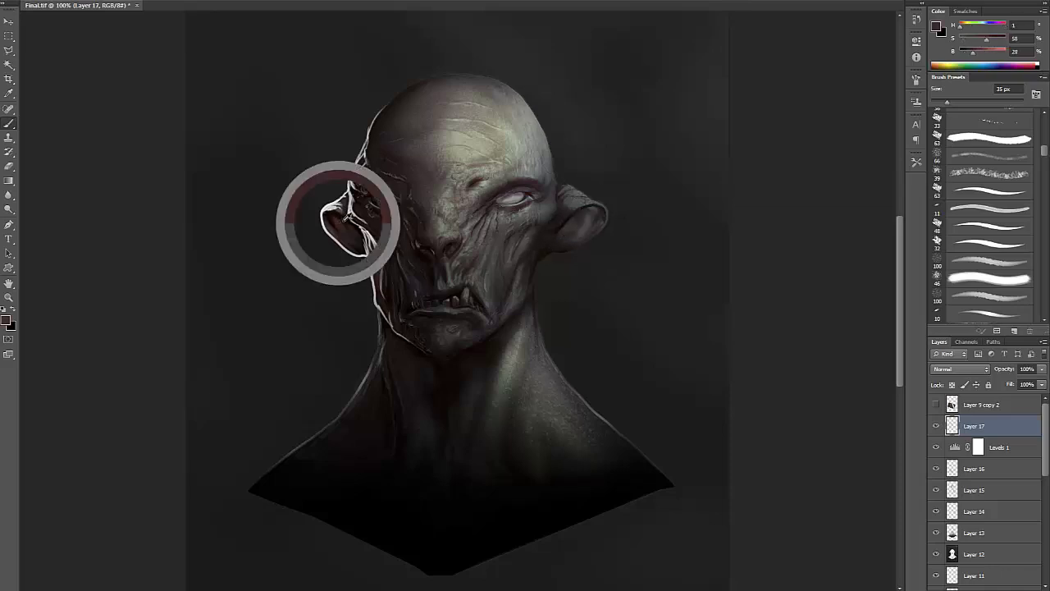
pyautogui.click(991, 55)
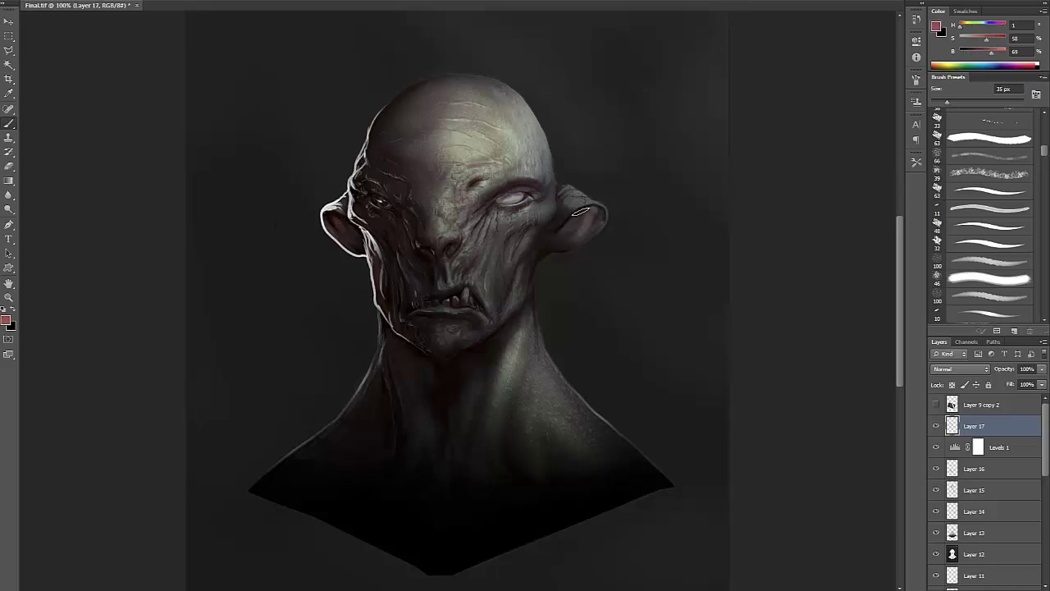
pyautogui.moveTo(574, 224); pyautogui.dragTo(593, 218)
# - Retouch the shadowed edge of the skull with sampled dark tones and a 6 px brush
pyautogui.press('[')
pyautogui.press('[')
pyautogui.press('[')
pyautogui.press('[')
pyautogui.press('[')
pyautogui.press('[')
pyautogui.press('[')
pyautogui.press('[')
pyautogui.press('[')
pyautogui.keyDown('alt'); pyautogui.click(409, 93); pyautogui.keyUp('alt')
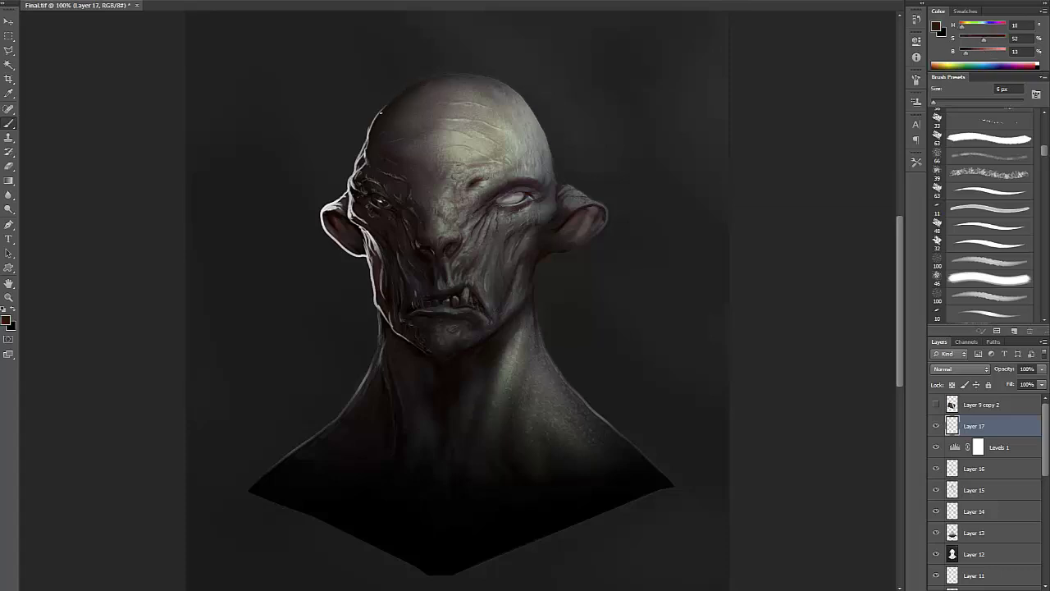
pyautogui.keyDown('alt'); pyautogui.click(379, 113); pyautogui.keyUp('alt')
# - Paint fine light highlights along the upper rim of the ear on the lit side with a 4 px brush
pyautogui.keyDown('alt'); pyautogui.click(512, 149); pyautogui.keyUp('alt')
pyautogui.hotkey('ctrl', '+')
pyautogui.moveTo(488, 298); pyautogui.dragTo(459, 379)
pyautogui.keyDown('alt'); pyautogui.click(545, 59); pyautogui.keyUp('alt')
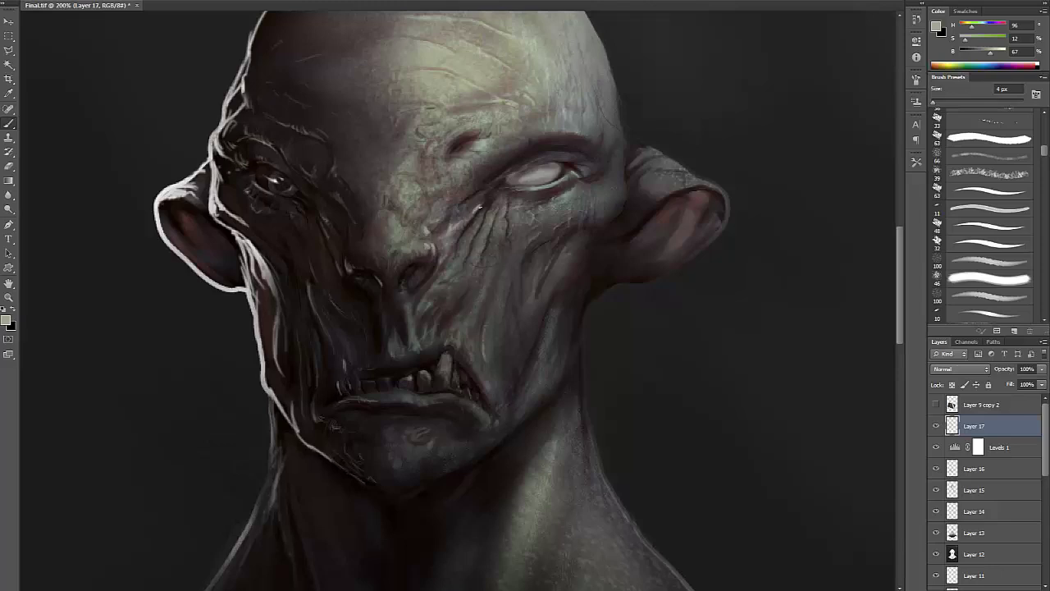
pyautogui.moveTo(717, 188); pyautogui.dragTo(651, 150)
pyautogui.keyDown('alt'); pyautogui.click(645, 150); pyautogui.keyUp('alt')
pyautogui.keyDown('alt'); pyautogui.click(539, 46); pyautogui.keyUp('alt')
# - Define the dent above the blank eye's brow with sampled dark reds and pale green-grey highlights
pyautogui.keyDown('alt'); pyautogui.click(470, 138); pyautogui.keyUp('alt')
pyautogui.keyDown('alt'); pyautogui.click(473, 132); pyautogui.keyUp('alt')
pyautogui.keyDown('alt'); pyautogui.click(469, 138); pyautogui.keyUp('alt')
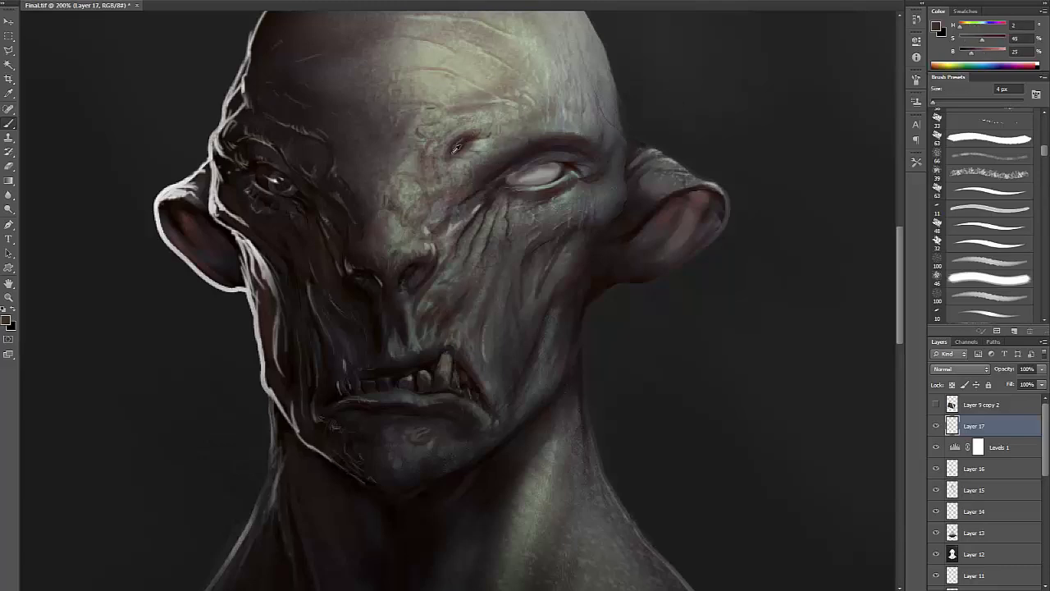
pyautogui.keyDown('alt'); pyautogui.click(454, 150); pyautogui.keyUp('alt')
pyautogui.moveTo(474, 141); pyautogui.dragTo(490, 134)
pyautogui.keyDown('alt'); pyautogui.click(479, 146); pyautogui.keyUp('alt')
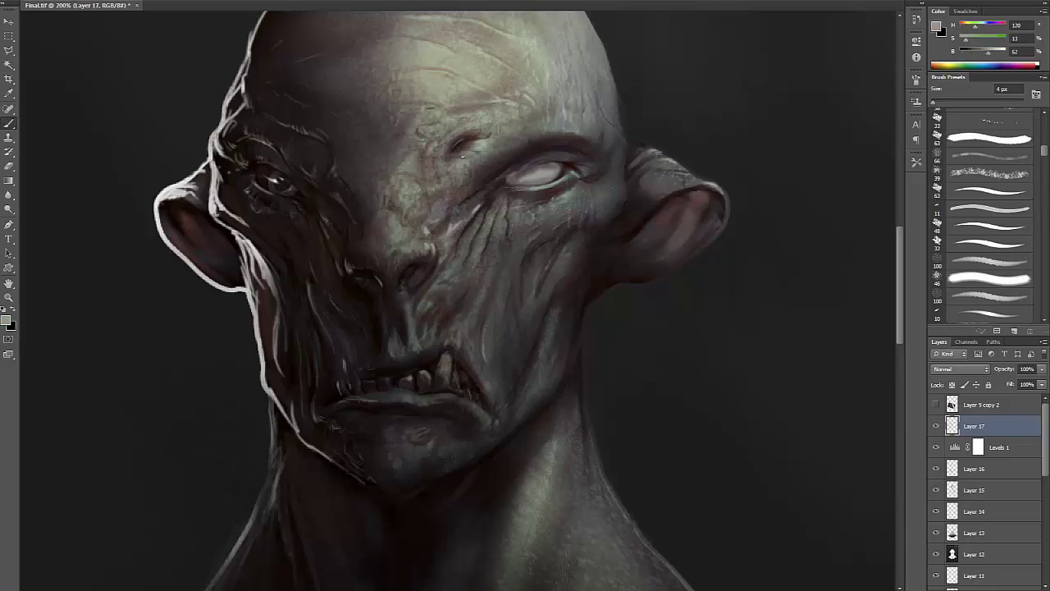
pyautogui.keyDown('alt'); pyautogui.click(465, 154); pyautogui.keyUp('alt')
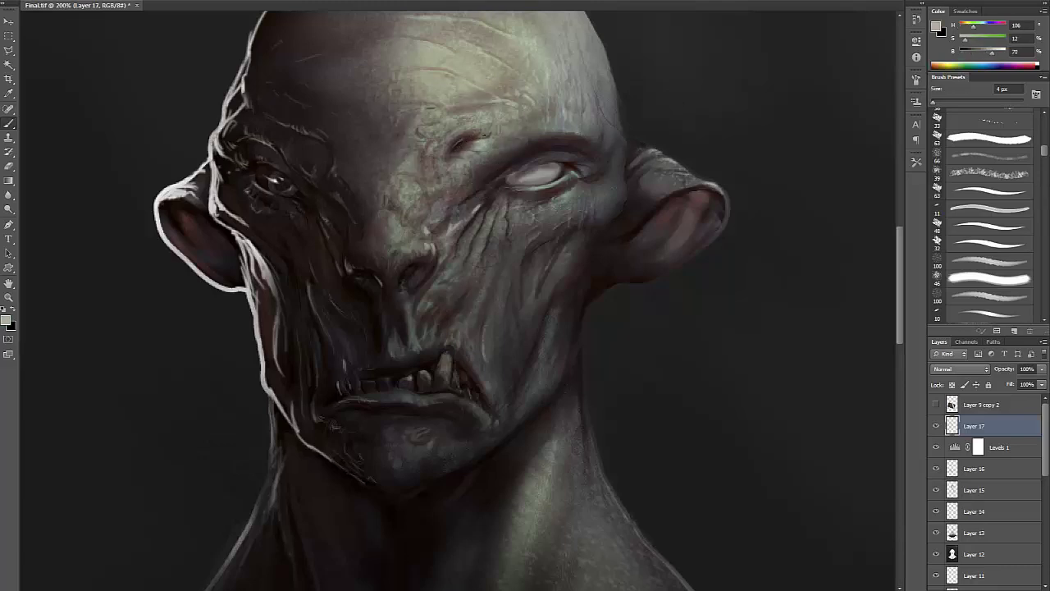
pyautogui.keyDown('alt'); pyautogui.click(432, 147); pyautogui.keyUp('alt')
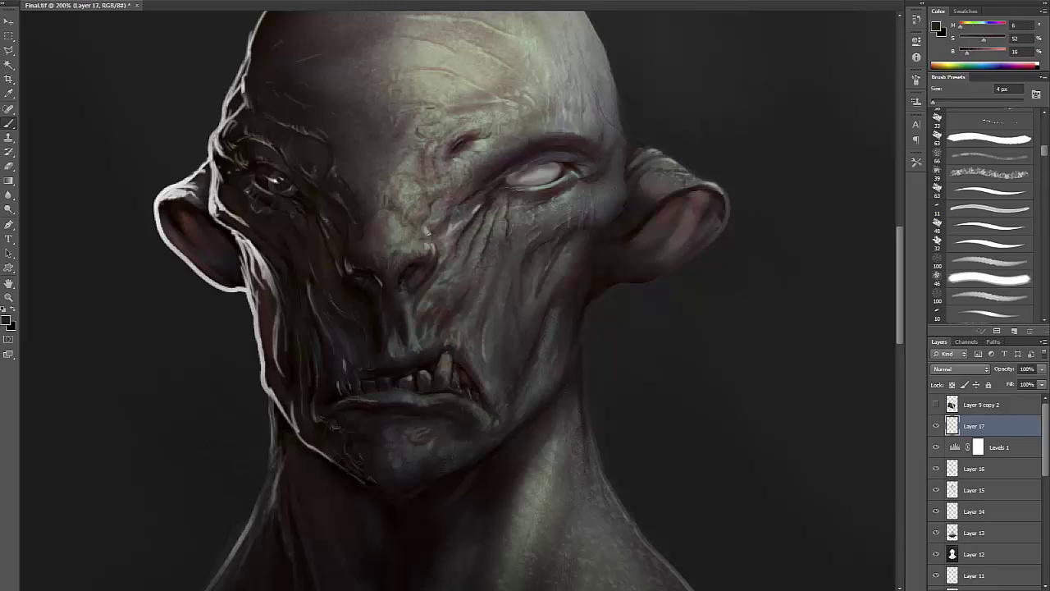
# - Sharpen the skin folds between the nostril and the lit cheek with sampled dark and mid tones
pyautogui.keyDown('alt'); pyautogui.click(463, 245); pyautogui.keyUp('alt')
pyautogui.keyDown('alt'); pyautogui.click(489, 207); pyautogui.keyUp('alt')
pyautogui.keyDown('alt'); pyautogui.click(299, 256); pyautogui.keyUp('alt')
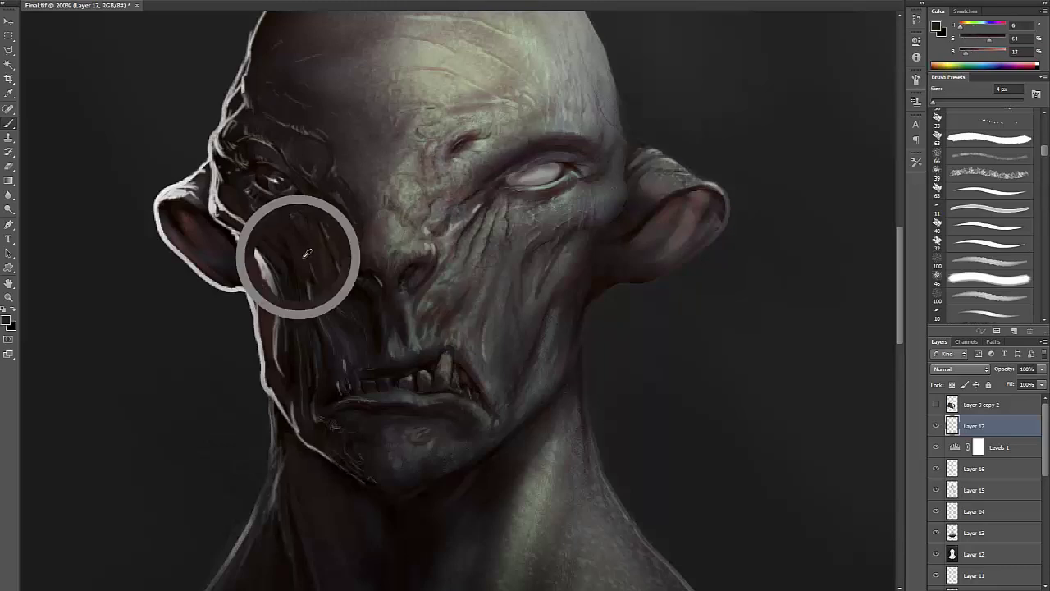
pyautogui.keyDown('alt'); pyautogui.click(457, 304); pyautogui.keyUp('alt')
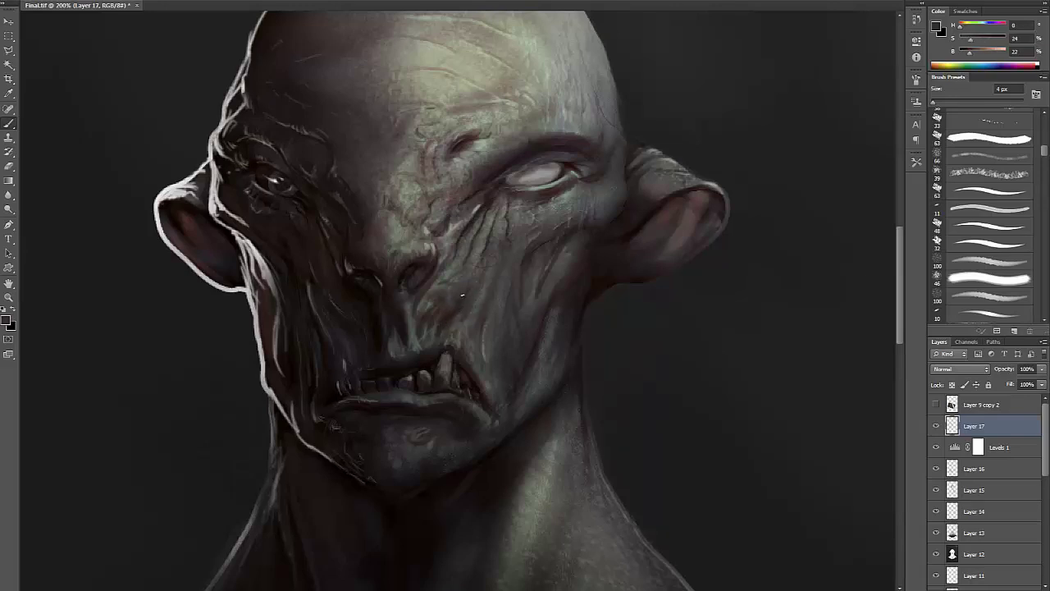
pyautogui.keyDown('alt'); pyautogui.click(438, 237); pyautogui.keyUp('alt')
pyautogui.keyDown('alt'); pyautogui.click(434, 264); pyautogui.keyUp('alt')
# - Refine the wrinkles across the outer lit cheek below the blank eye with sampled tones and a 4 px brush
pyautogui.keyDown('alt'); pyautogui.click(542, 260); pyautogui.keyUp('alt')
pyautogui.keyDown('alt'); pyautogui.click(537, 245); pyautogui.keyUp('alt')
pyautogui.keyDown('alt'); pyautogui.click(187, 216); pyautogui.keyUp('alt')
pyautogui.keyDown('alt'); pyautogui.click(593, 225); pyautogui.keyUp('alt')
pyautogui.keyDown('alt'); pyautogui.click(570, 194); pyautogui.keyUp('alt')
# - Add highlights and shadow accents to the large tusk and neighbouring teeth with sampled tones
pyautogui.keyDown('alt'); pyautogui.click(572, 59); pyautogui.keyUp('alt')
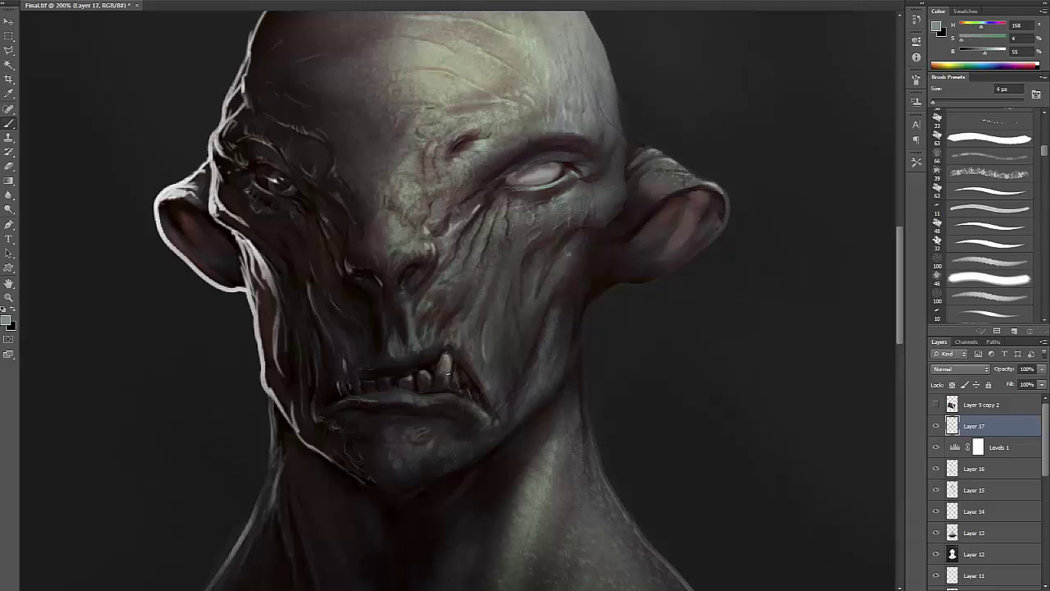
pyautogui.keyDown('alt'); pyautogui.click(454, 371); pyautogui.keyUp('alt')
pyautogui.keyDown('alt'); pyautogui.click(455, 382); pyautogui.keyUp('alt')
pyautogui.keyDown('alt'); pyautogui.click(440, 371); pyautogui.keyUp('alt')
pyautogui.keyDown('alt'); pyautogui.click(443, 360); pyautogui.keyUp('alt')
# - Detail the bumpy skin on the nose bridge and around the brow dent with sampled light and dark tones
pyautogui.keyDown('alt'); pyautogui.click(535, 47); pyautogui.keyUp('alt')
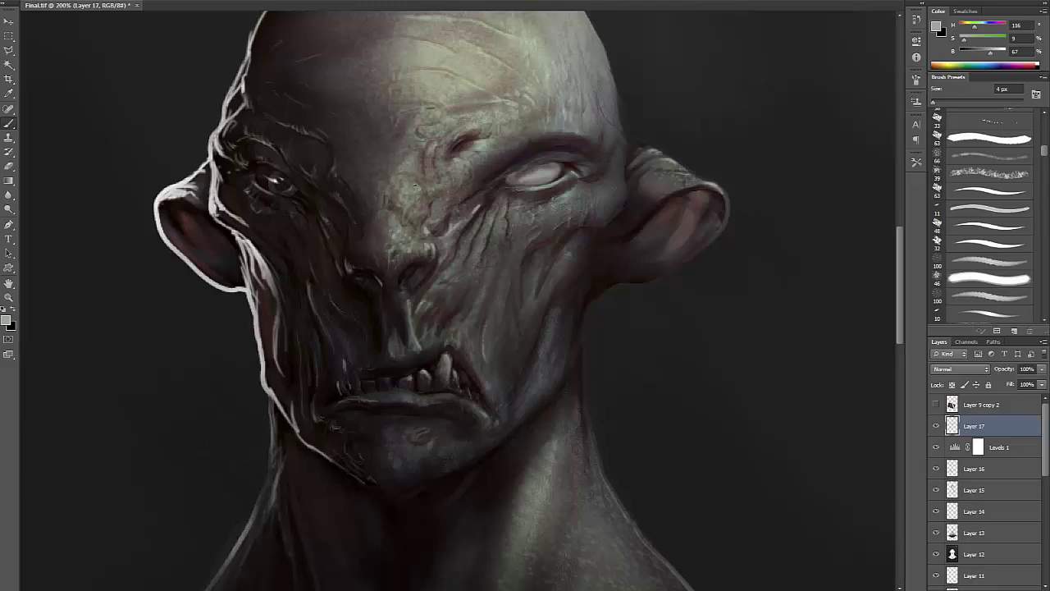
pyautogui.keyDown('alt'); pyautogui.click(493, 153); pyautogui.keyUp('alt')
pyautogui.moveTo(501, 138)
pyautogui.mouseDown()
pyautogui.moveTo(515, 133)
pyautogui.moveTo(466, 154)
pyautogui.mouseUp()
pyautogui.keyDown('alt'); pyautogui.click(463, 146); pyautogui.keyUp('alt')
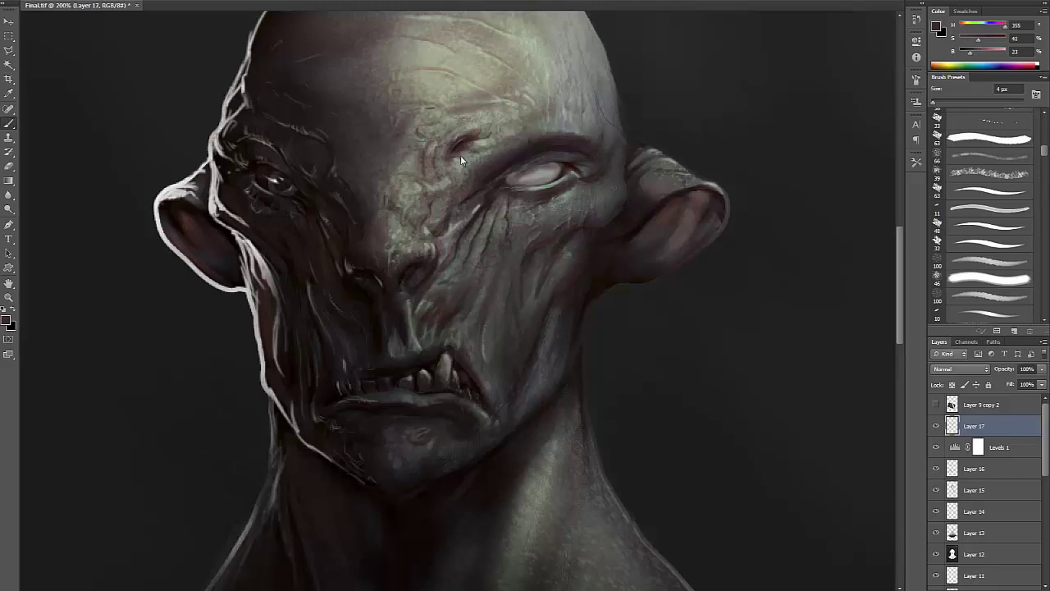
pyautogui.keyDown('alt'); pyautogui.click(448, 168); pyautogui.keyUp('alt')
pyautogui.keyDown('alt'); pyautogui.click(463, 239); pyautogui.keyUp('alt')
# - Define the fold at the lit corner of the mouth with a pale highlight and sampled dark tones
pyautogui.keyDown('alt'); pyautogui.click(541, 57); pyautogui.keyUp('alt')
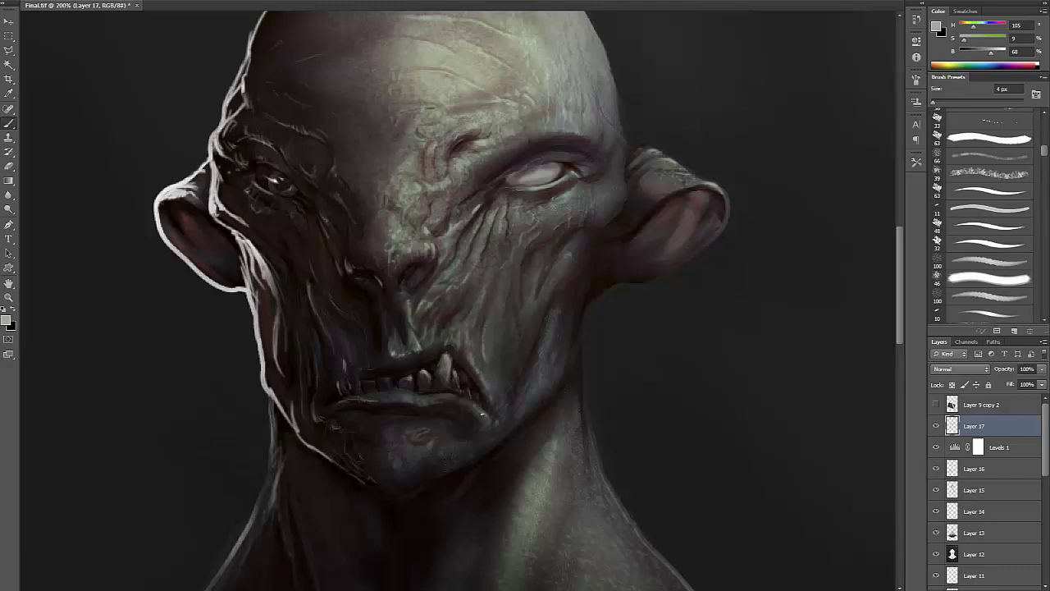
pyautogui.keyDown('alt'); pyautogui.click(483, 401); pyautogui.keyUp('alt')
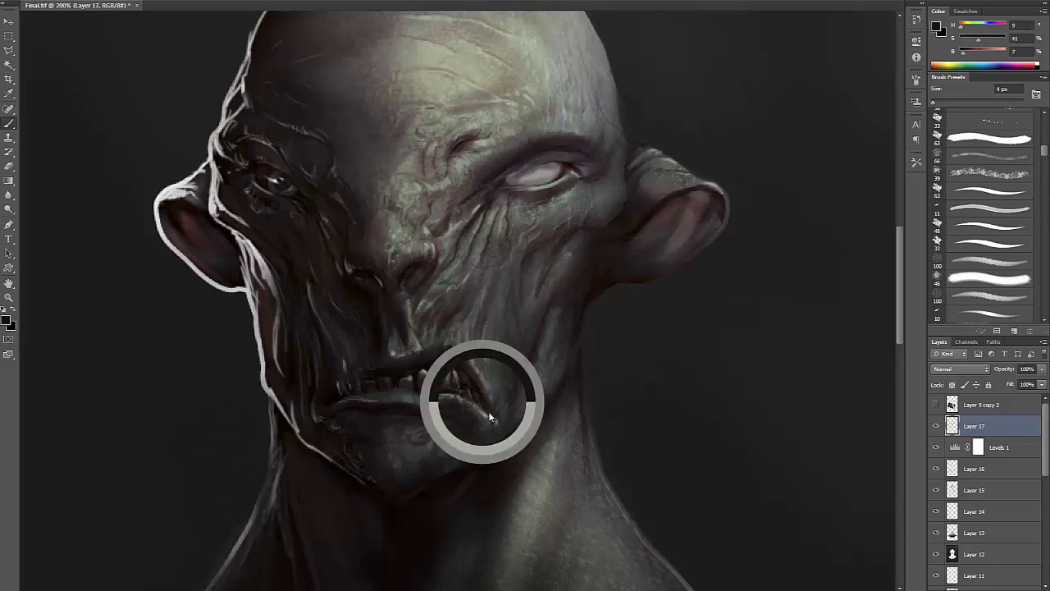
pyautogui.keyDown('alt'); pyautogui.click(488, 410); pyautogui.keyUp('alt')
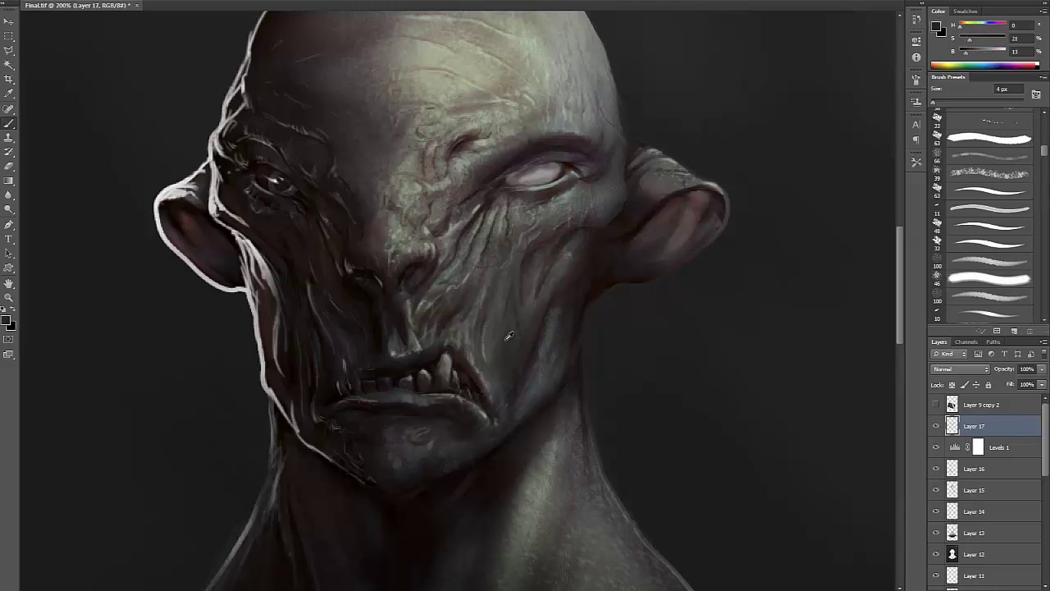
pyautogui.keyDown('alt'); pyautogui.click(462, 364); pyautogui.keyUp('alt')
# - Roughen the outer edge of the ear on the lit side with sampled tones and a 4 px brush
pyautogui.keyDown('alt'); pyautogui.click(616, 241); pyautogui.keyUp('alt')
pyautogui.keyDown('alt'); pyautogui.click(723, 217); pyautogui.keyUp('alt')
pyautogui.keyDown('alt'); pyautogui.click(720, 215); pyautogui.keyUp('alt')
pyautogui.keyDown('alt'); pyautogui.click(725, 207); pyautogui.keyUp('alt')
pyautogui.moveTo(725, 216); pyautogui.dragTo(722, 228)
pyautogui.keyDown('alt'); pyautogui.click(728, 223); pyautogui.keyUp('alt')
pyautogui.moveTo(712, 263)
pyautogui.mouseDown()
pyautogui.moveTo(659, 287)
pyautogui.moveTo(678, 332)
pyautogui.mouseUp()
pyautogui.keyDown('alt'); pyautogui.click(597, 255); pyautogui.keyUp('alt')
pyautogui.keyDown('alt'); pyautogui.click(595, 256); pyautogui.keyUp('alt')
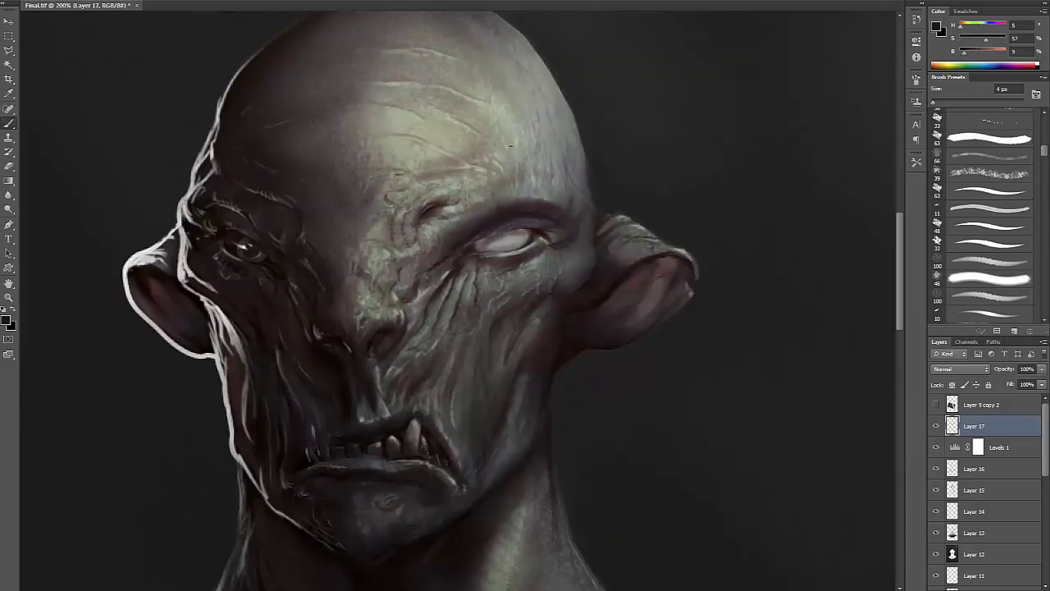
# - Draw thin dark crease lines across the lit side of the forehead with a 4 px brush
pyautogui.moveTo(513, 99); pyautogui.dragTo(497, 134)
pyautogui.moveTo(413, 173); pyautogui.dragTo(401, 202)
pyautogui.moveTo(376, 153); pyautogui.dragTo(363, 119)
pyautogui.moveTo(594, 103); pyautogui.dragTo(581, 200)
pyautogui.keyDown('alt'); pyautogui.click(505, 212); pyautogui.keyUp('alt')
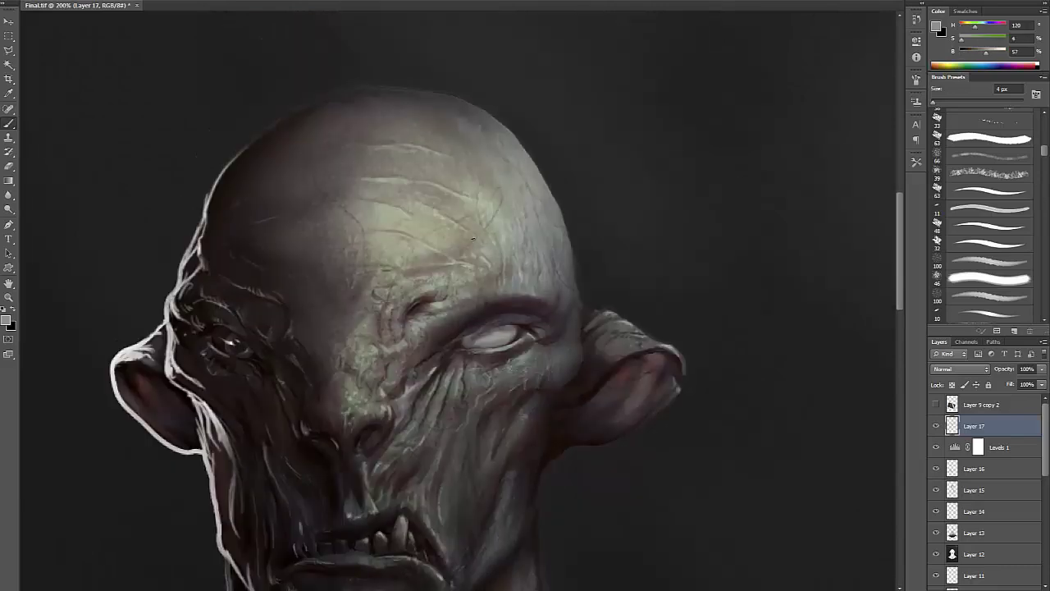
# - Refine the forehead wrinkles with a colour from the Color Picker and sampled skin tones
pyautogui.click(6, 320)
pyautogui.click(589, 332)
pyautogui.click(812, 299)
pyautogui.keyDown('alt'); pyautogui.click(375, 184); pyautogui.keyUp('alt')
pyautogui.keyDown('alt'); pyautogui.click(444, 255); pyautogui.keyUp('alt')
pyautogui.keyDown('alt'); pyautogui.click(424, 255); pyautogui.keyUp('alt')
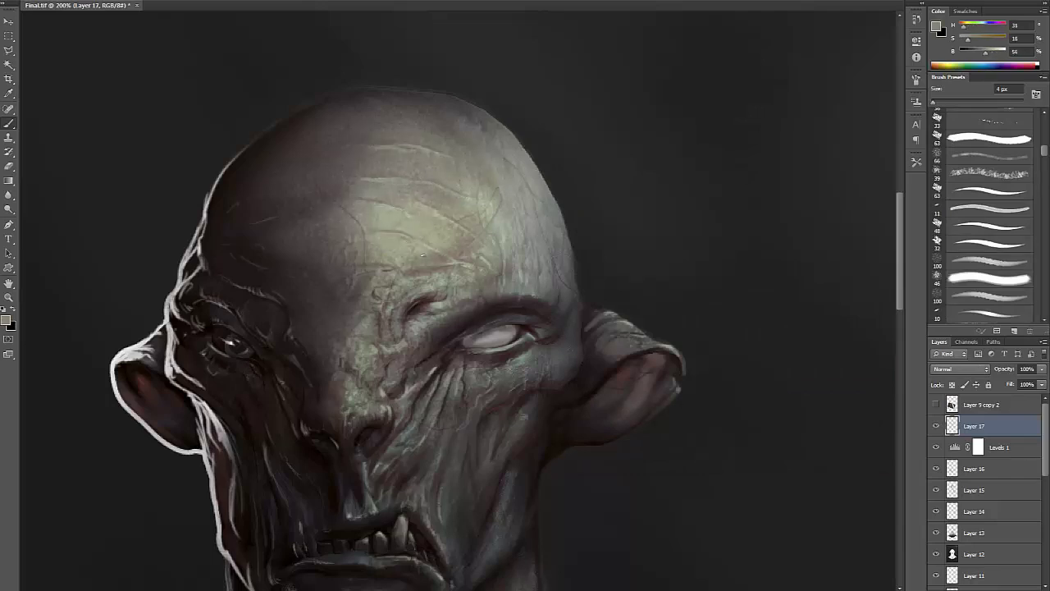
# - Brighten the large tusk and darken the lip line around it with sampled tones
pyautogui.scroll(-5, 376, 335)
pyautogui.keyDown('alt'); pyautogui.click(408, 315); pyautogui.keyUp('alt')
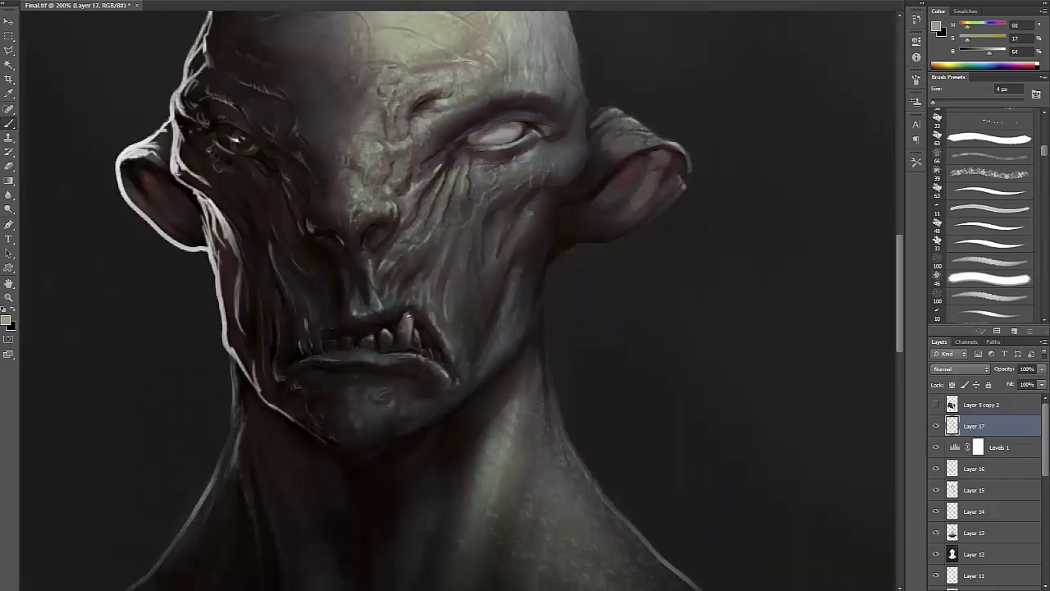
pyautogui.keyDown('alt'); pyautogui.click(402, 337); pyautogui.keyUp('alt')
pyautogui.keyDown('alt'); pyautogui.click(389, 317); pyautogui.keyUp('alt')
pyautogui.keyDown('alt'); pyautogui.click(382, 325); pyautogui.keyUp('alt')
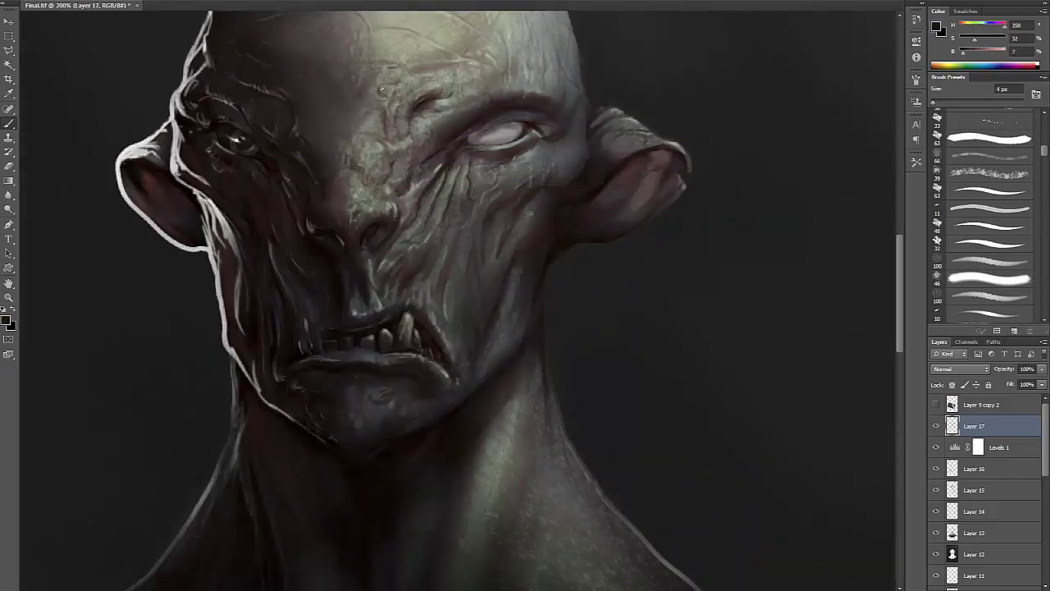
# - Add fine pale highlights along the edge and skin of the lit side of the neck with a 4 px brush
pyautogui.keyDown('alt'); pyautogui.click(531, 39); pyautogui.keyUp('alt')
pyautogui.moveTo(545, 316)
pyautogui.mouseDown()
pyautogui.moveTo(547, 370)
pyautogui.moveTo(526, 399)
pyautogui.mouseUp()
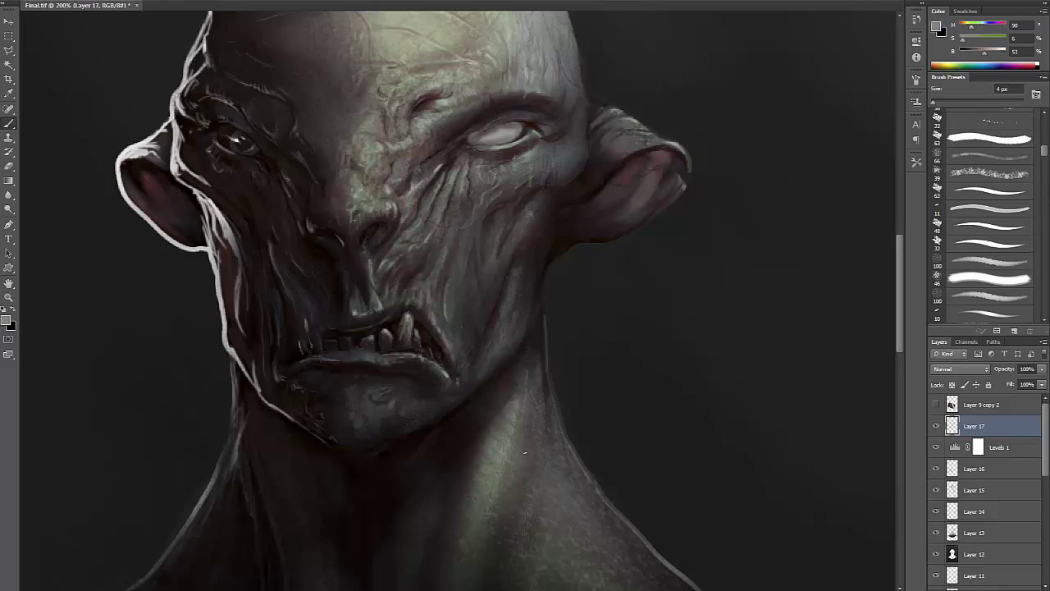
pyautogui.moveTo(474, 421); pyautogui.dragTo(450, 450)
pyautogui.keyDown('alt'); pyautogui.click(450, 164); pyautogui.keyUp('alt')
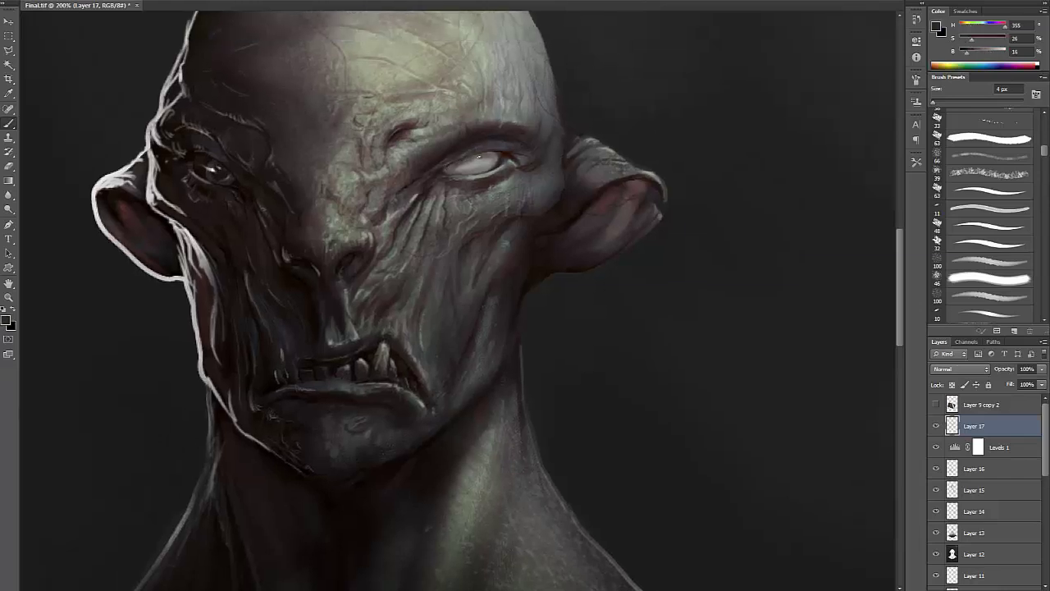
# - Darken the inner corner and lids of the lit eye with sampled reddish-brown tones, erasing part of the strokes
pyautogui.keyDown('alt'); pyautogui.click(492, 144); pyautogui.keyUp('alt')
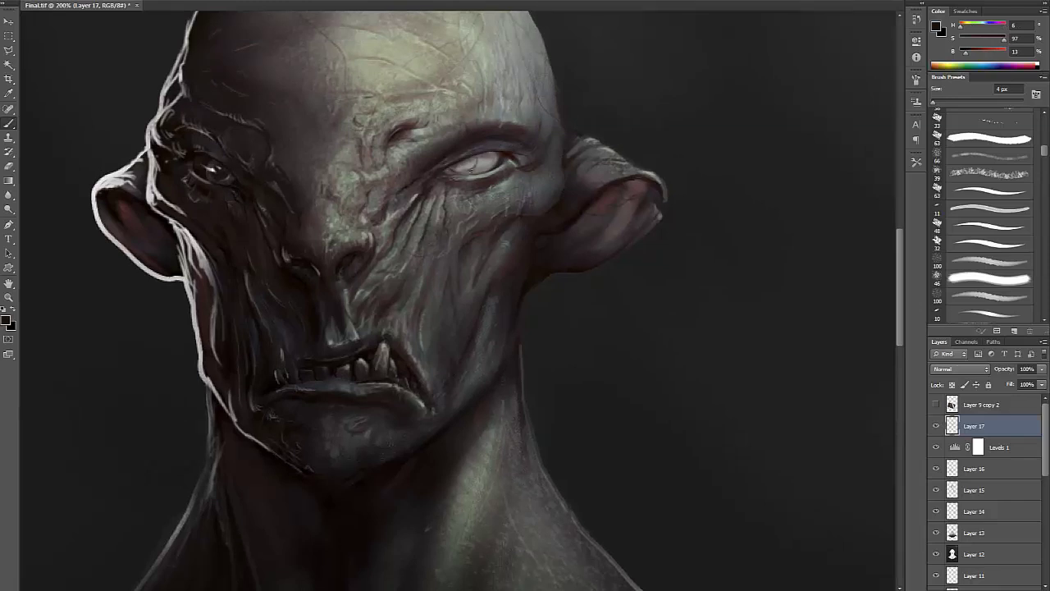
pyautogui.moveTo(474, 164); pyautogui.dragTo(466, 166)
pyautogui.keyDown('alt'); pyautogui.click(464, 164); pyautogui.keyUp('alt')
pyautogui.keyDown('alt'); pyautogui.click(465, 162); pyautogui.keyUp('alt')
pyautogui.hotkey('ctrl', '-')
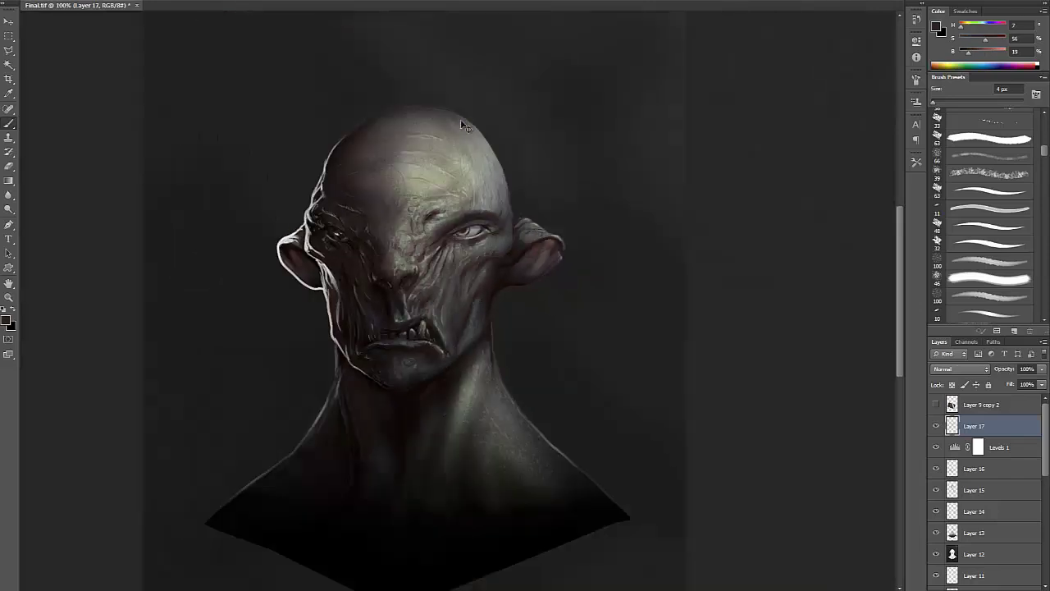
pyautogui.press('e')
pyautogui.moveTo(474, 229); pyautogui.dragTo(460, 235)
pyautogui.press('b')
pyautogui.hotkey('ctrl', '+')
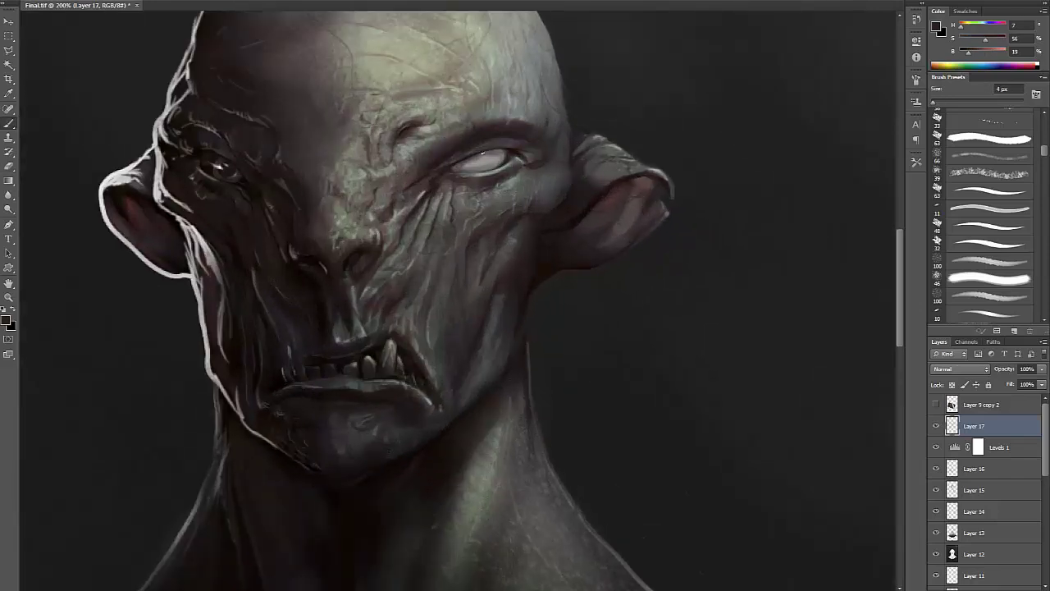
# - Refine the eyelid edges and folds around the lit eye with sampled tones using a 4 px brush
pyautogui.keyDown('alt'); pyautogui.click(452, 167); pyautogui.keyUp('alt')
pyautogui.keyDown('alt'); pyautogui.click(462, 173); pyautogui.keyUp('alt')
pyautogui.keyDown('alt'); pyautogui.click(465, 171); pyautogui.keyUp('alt')
pyautogui.keyDown('alt'); pyautogui.click(463, 169); pyautogui.keyUp('alt')
pyautogui.keyDown('alt'); pyautogui.click(456, 170); pyautogui.keyUp('alt')
pyautogui.keyDown('alt'); pyautogui.click(484, 158); pyautogui.keyUp('alt')
pyautogui.keyDown('alt'); pyautogui.click(463, 162); pyautogui.keyUp('alt')
pyautogui.keyDown('alt'); pyautogui.click(489, 151); pyautogui.keyUp('alt')
pyautogui.keyDown('alt'); pyautogui.click(461, 169); pyautogui.keyUp('alt')
pyautogui.keyDown('alt'); pyautogui.click(461, 169); pyautogui.keyUp('alt')
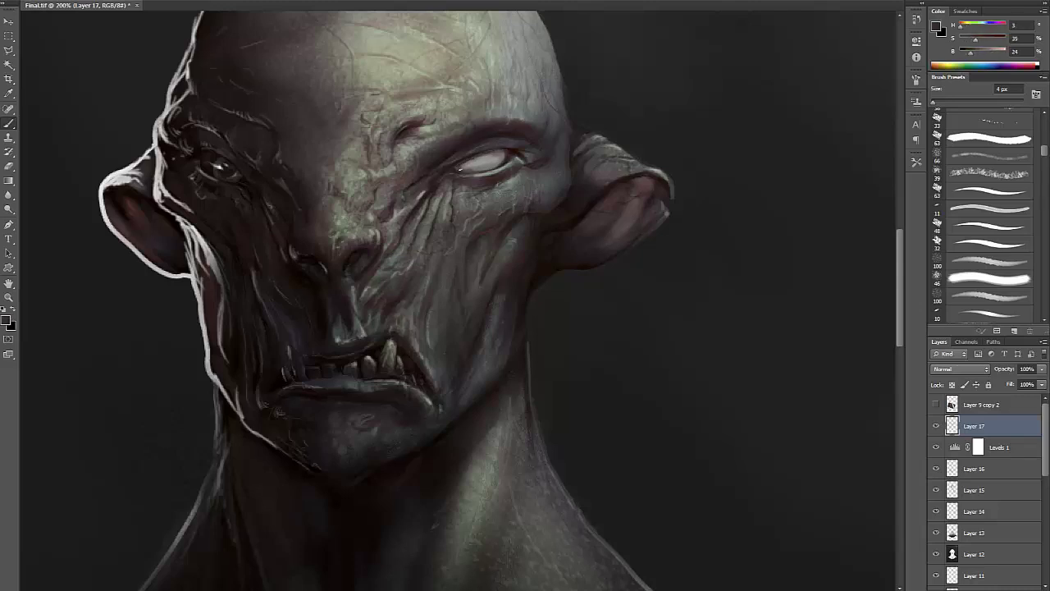
pyautogui.keyDown('alt'); pyautogui.click(479, 163); pyautogui.keyUp('alt')
pyautogui.keyDown('alt'); pyautogui.click(464, 166); pyautogui.keyUp('alt')
# - Blend the shading across the lit eye and its lids with sampled tones at a brush size of 8 px
pyautogui.press(']')
pyautogui.press(']')
pyautogui.press(']')
pyautogui.press(']')
pyautogui.keyDown('alt'); pyautogui.click(472, 161); pyautogui.keyUp('alt')
pyautogui.keyDown('alt'); pyautogui.click(469, 161); pyautogui.keyUp('alt')
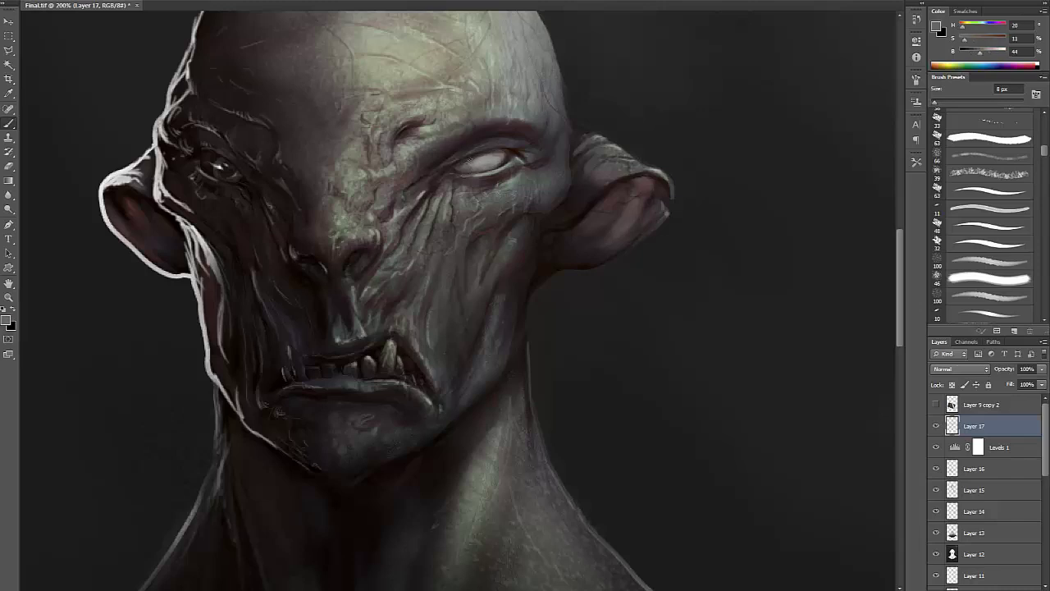
pyautogui.keyDown('alt'); pyautogui.click(498, 157); pyautogui.keyUp('alt')
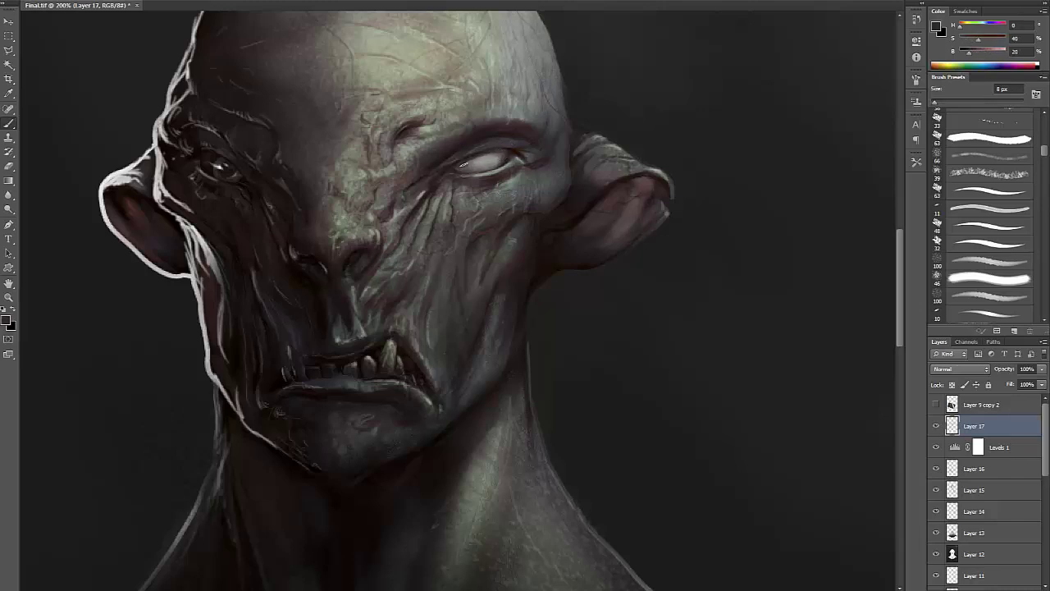
pyautogui.keyDown('alt'); pyautogui.click(488, 157); pyautogui.keyUp('alt')
pyautogui.keyDown('alt'); pyautogui.click(480, 169); pyautogui.keyUp('alt')
pyautogui.hotkey('ctrl', '-')
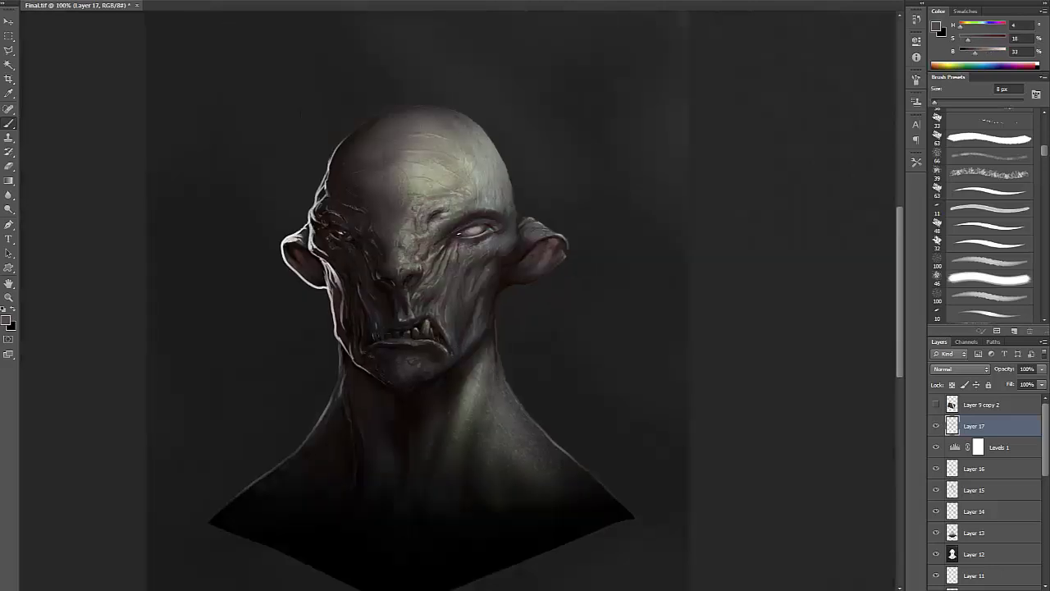
# - Flip the canvas horizontally to view the bust mirrored
pyautogui.keyDown('alt'); pyautogui.click(286, 242); pyautogui.keyUp('alt')
pyautogui.keyDown('alt'); pyautogui.click(473, 242); pyautogui.keyUp('alt')
pyautogui.hotkey('ctrl', 'shift', 'h')
pyautogui.moveTo(502, 250); pyautogui.dragTo(505, 225)
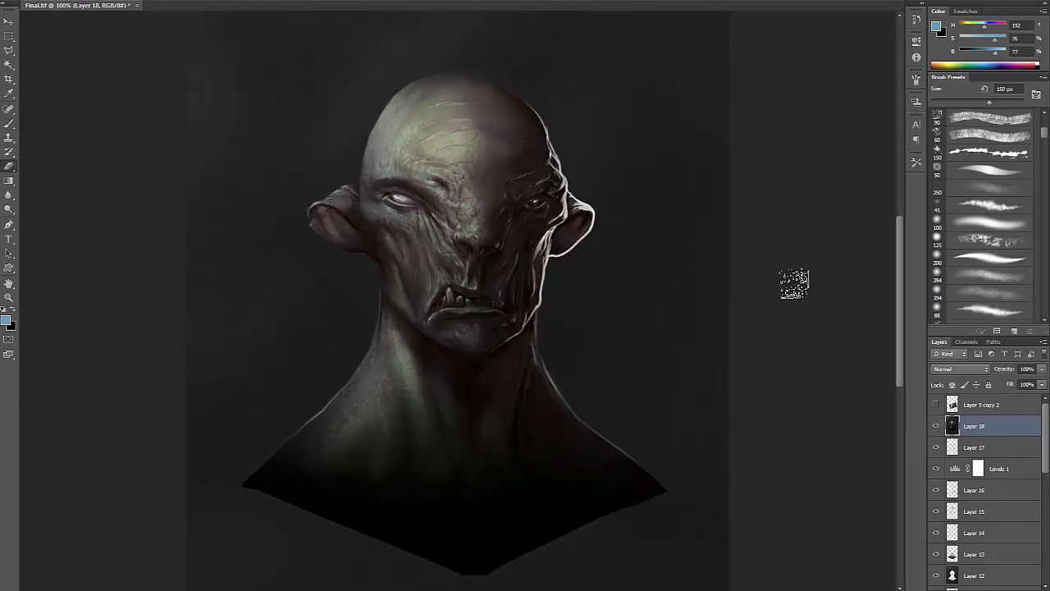
# - Load the silhouette selection from Alpha 1, then delete Layer 18 and clear the selection
pyautogui.click(965, 342)
pyautogui.keyDown('ctrl'); pyautogui.click(947, 439); pyautogui.keyUp('ctrl')
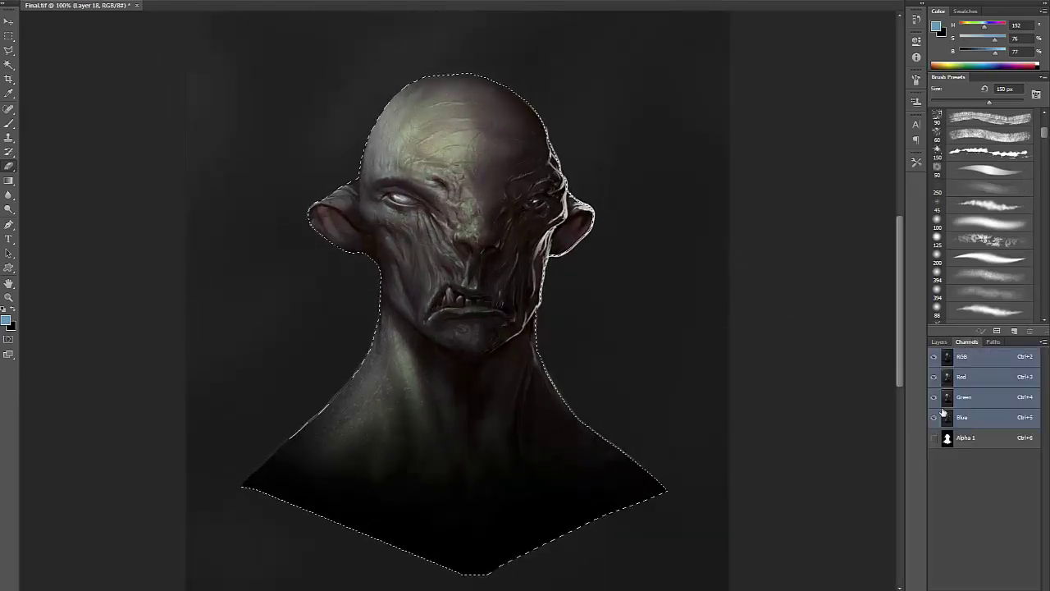
pyautogui.click(939, 342)
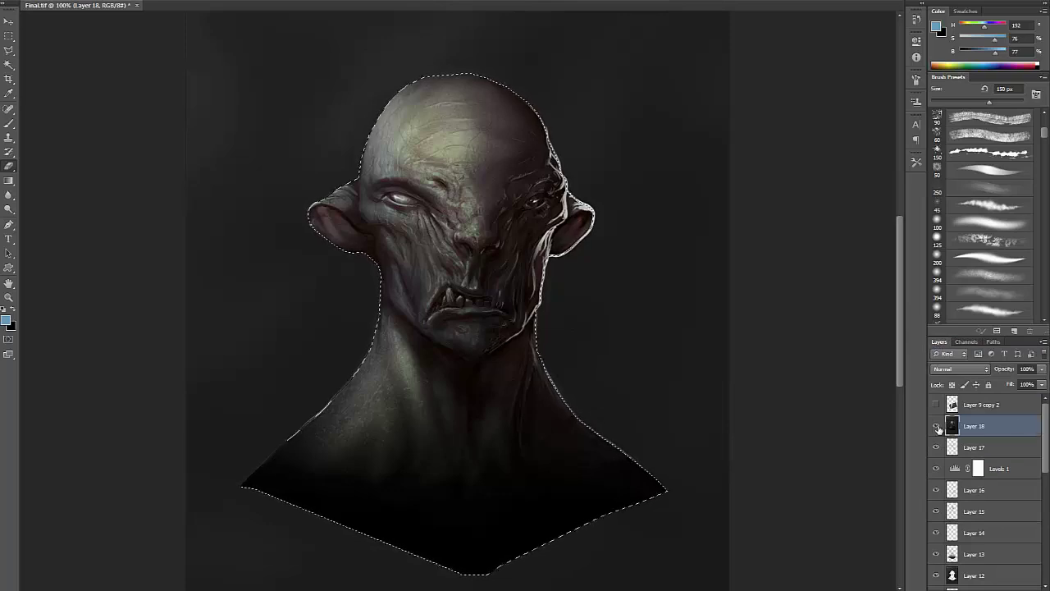
pyautogui.scroll(-2, 1043, 437)
pyautogui.click(936, 423)
pyautogui.moveTo(1044, 438); pyautogui.dragTo(1044, 467)
pyautogui.press('Delete')
pyautogui.hotkey('ctrl', 'd')
# - Darken the backdrop on Layer 12 with Hue/Saturation at Lightness -60 and compare before and after
pyautogui.keyDown('ctrl'); pyautogui.click(953, 499); pyautogui.keyUp('ctrl')
pyautogui.click(956, 499)
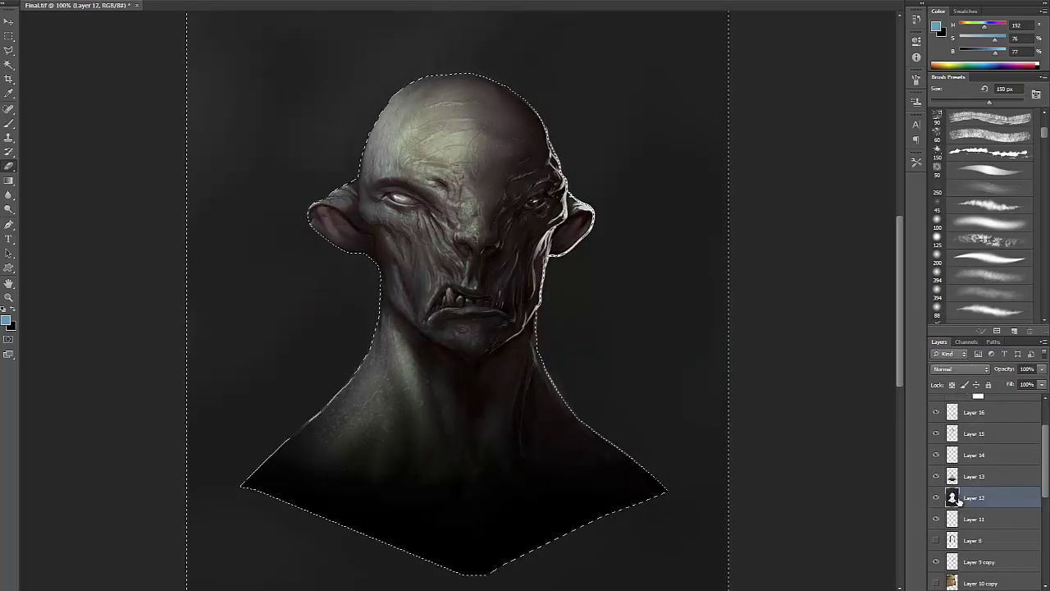
pyautogui.hotkey('ctrl', 'd')
pyautogui.hotkey('ctrl', 'u')
pyautogui.moveTo(683, 204); pyautogui.dragTo(649, 201)
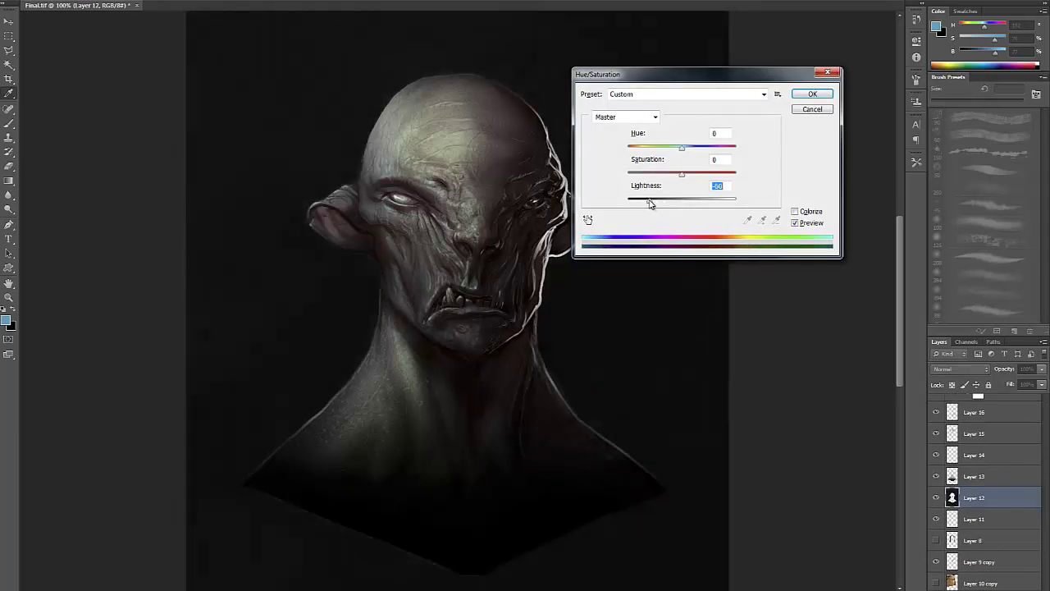
pyautogui.click(812, 93)
pyautogui.hotkey('ctrl', '-')
pyautogui.hotkey('ctrl', 'z')
pyautogui.hotkey('ctrl', 'z')
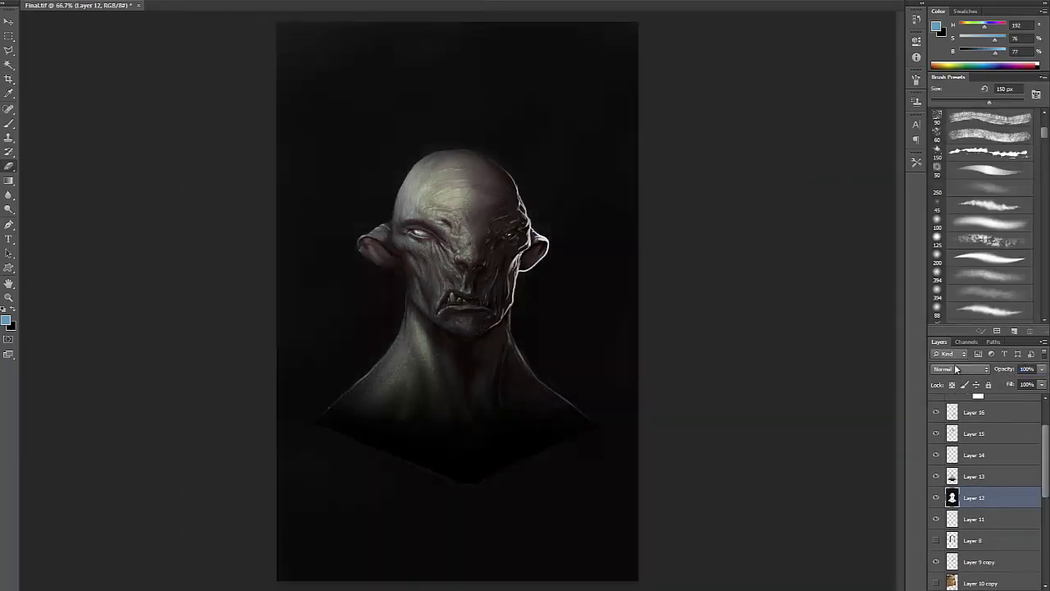
# - Colorize the Layer 12 backdrop with Hue/Saturation at Hue 0, Saturation 30 and Lightness -92, comparing before and after
pyautogui.hotkey('ctrl', 'u')
pyautogui.click(794, 210)
pyautogui.moveTo(685, 146); pyautogui.dragTo(632, 201)
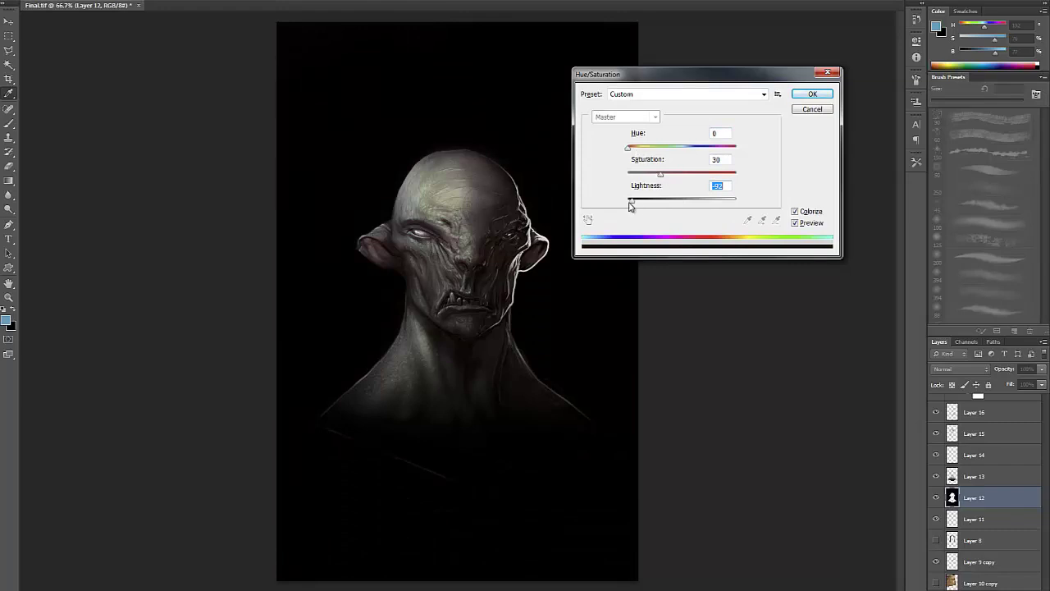
pyautogui.press('Return')
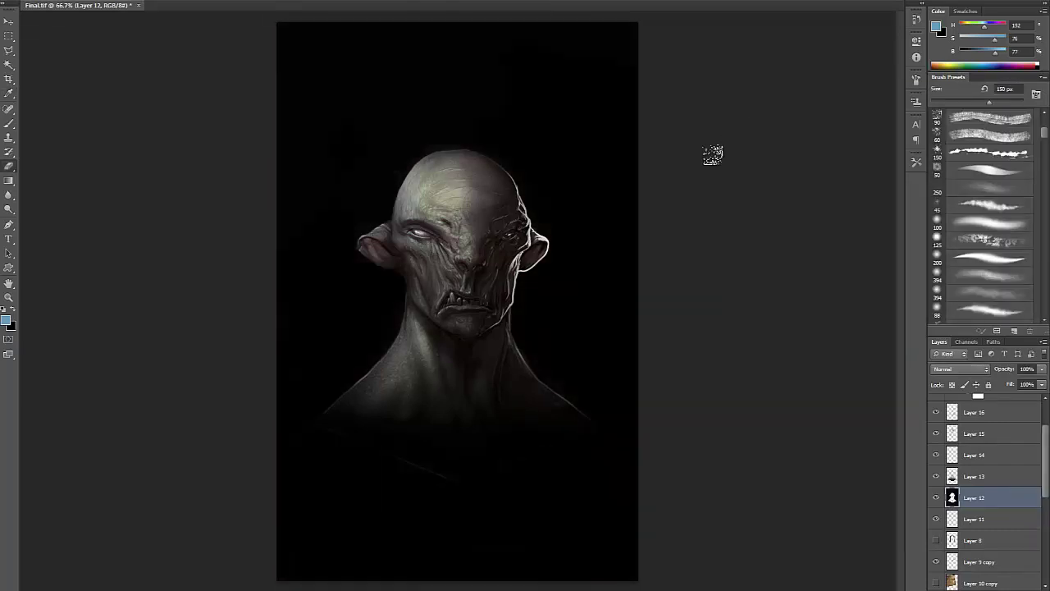
pyautogui.hotkey('ctrl', 'z')
pyautogui.hotkey('ctrl', 'z')
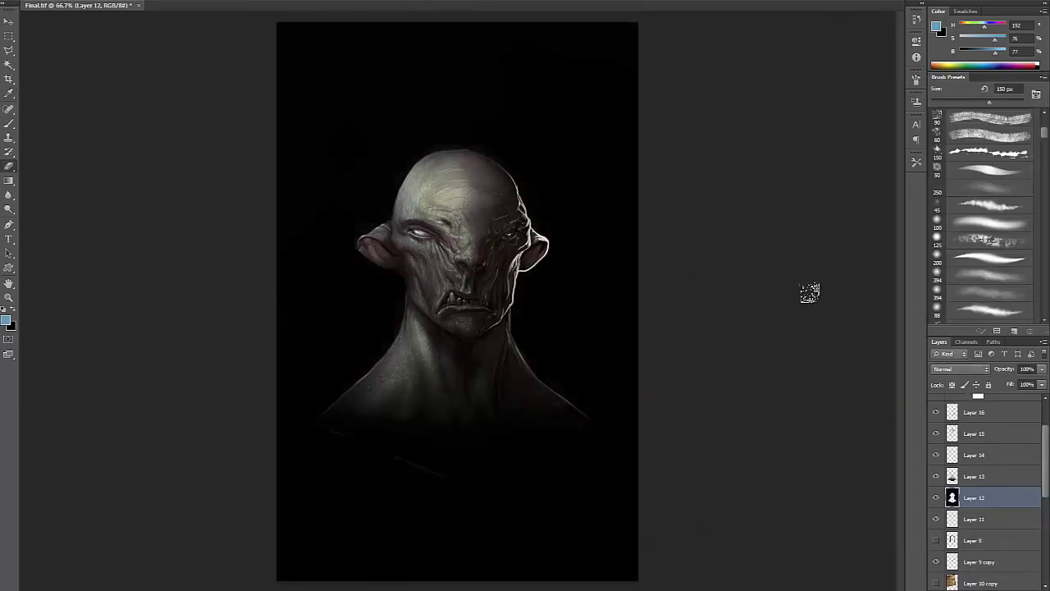
# - Crop the canvas closer around the bust on all sides
pyautogui.hotkey('ctrl', '-')
pyautogui.press('c')
pyautogui.moveTo(324, 92); pyautogui.dragTo(334, 116)
pyautogui.moveTo(582, 486); pyautogui.dragTo(565, 452)
pyautogui.moveTo(351, 153); pyautogui.dragTo(350, 146)
pyautogui.press('Return')
pyautogui.press('b')
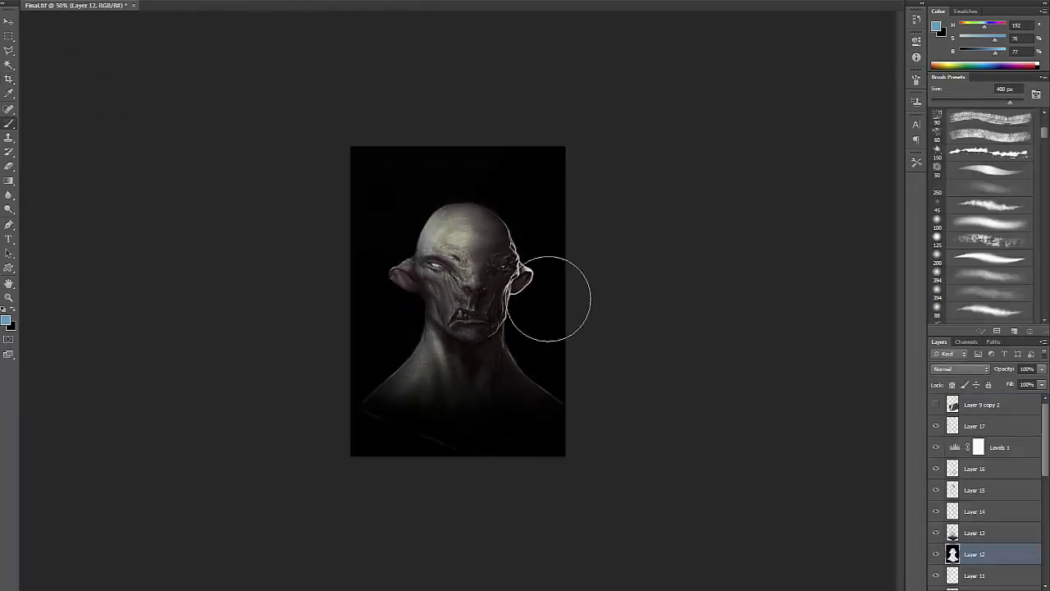
# - Paint sampled black over the bottom edge of the bust on a new layer above Layer 17 with a 300 px brush
pyautogui.keyDown('alt'); pyautogui.click(548, 299); pyautogui.keyUp('alt')
pyautogui.press('[')
pyautogui.press('[')
pyautogui.press('[')
pyautogui.press('[')
pyautogui.click(987, 428)
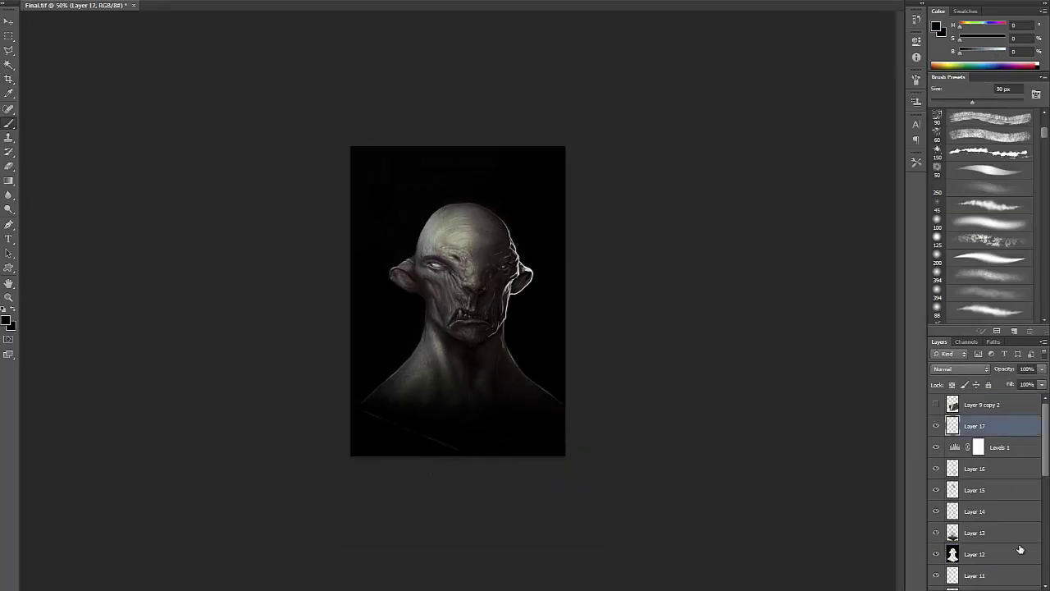
pyautogui.hotkey('ctrl', 'shift', 'alt', 'n')
pyautogui.press(']')
pyautogui.press(']')
pyautogui.press(']')
pyautogui.press(']')
pyautogui.press(']')
pyautogui.press(']')
pyautogui.press(']')
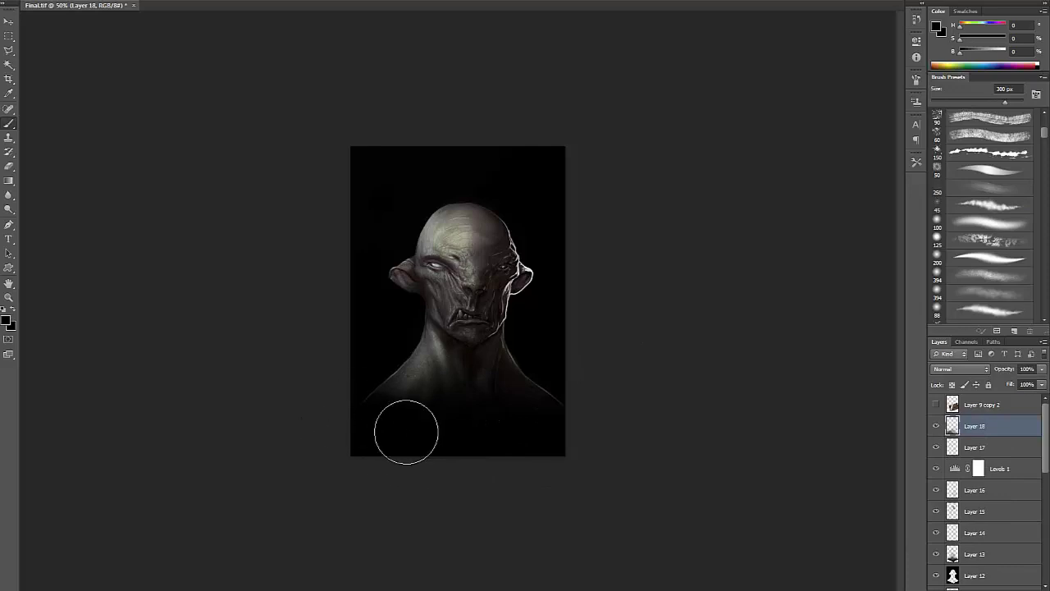
# - Paint a soft haze of sampled grey-brown over the backdrop on Layer 18, enlarging the brush up to 1300 px
pyautogui.keyDown('alt'); pyautogui.click(450, 189); pyautogui.keyUp('alt')
pyautogui.moveTo(432, 183); pyautogui.dragTo(263, 121)
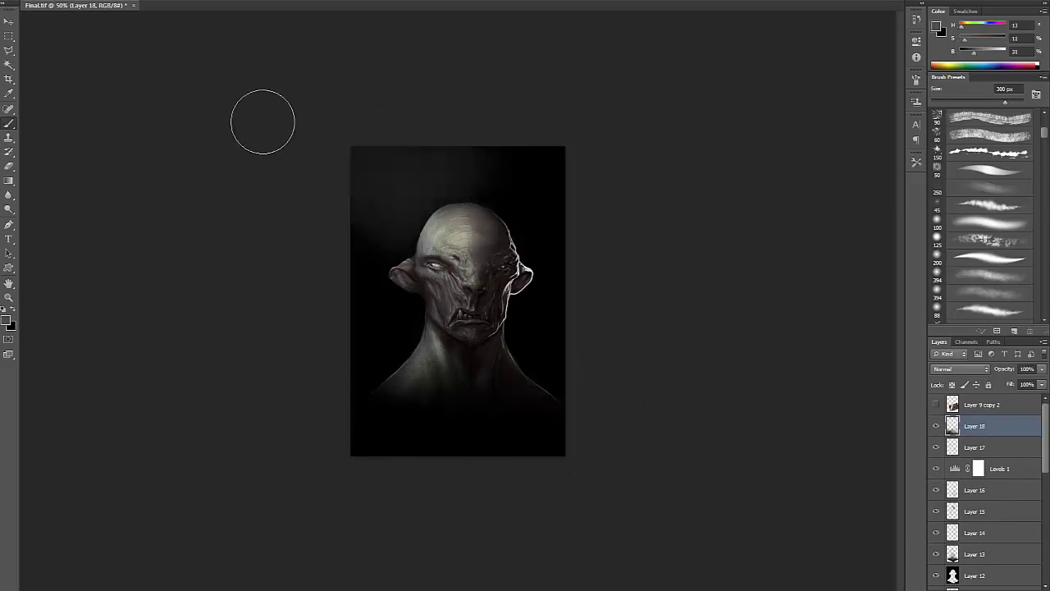
pyautogui.press(']')
pyautogui.press(']')
pyautogui.press(']')
pyautogui.press(']')
pyautogui.press(']')
pyautogui.press(']')
pyautogui.press(']')
pyautogui.press(']')
pyautogui.press(']')
pyautogui.press(']')
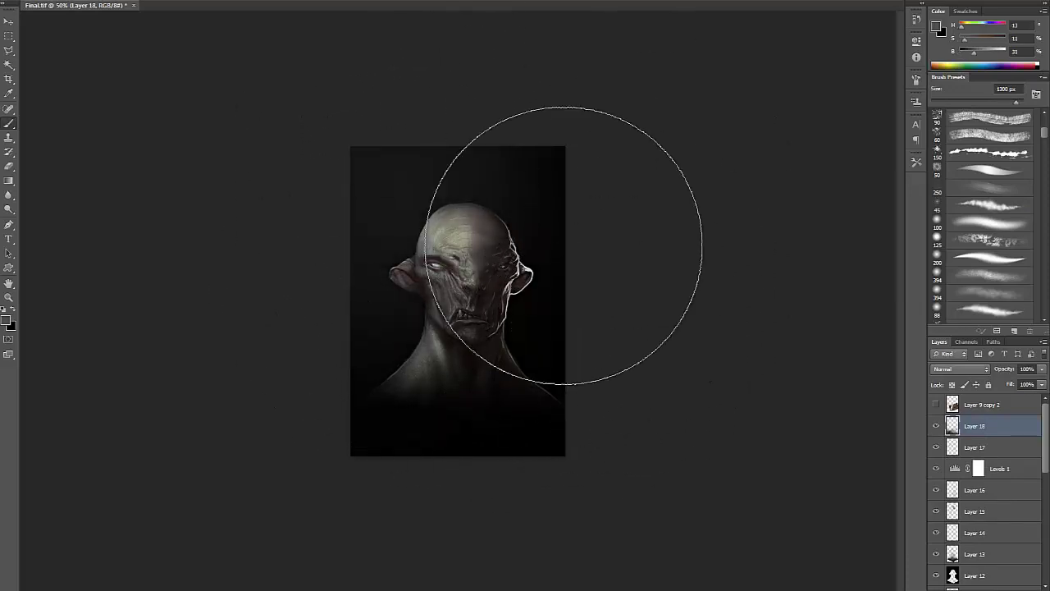
pyautogui.press('[')
pyautogui.press('[')
pyautogui.press('[')
pyautogui.press('[')
pyautogui.press('[')
pyautogui.press('[')
pyautogui.press('x')
# - Compare the image with and without Layer 18, and set that layer's opacity to 45%
pyautogui.click(937, 426)
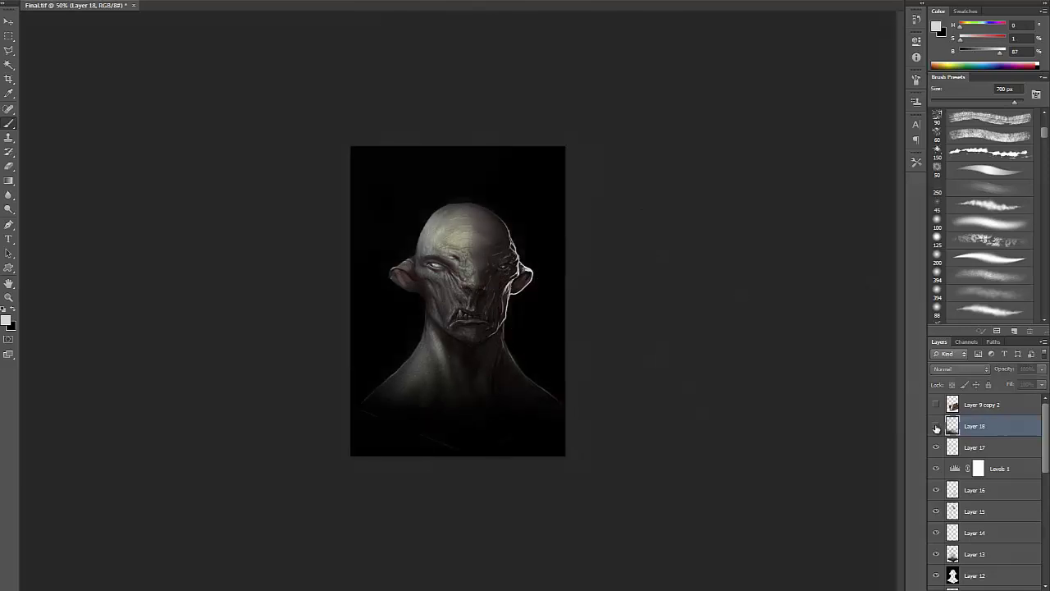
pyautogui.click(937, 426)
pyautogui.moveTo(1002, 369); pyautogui.dragTo(971, 375)
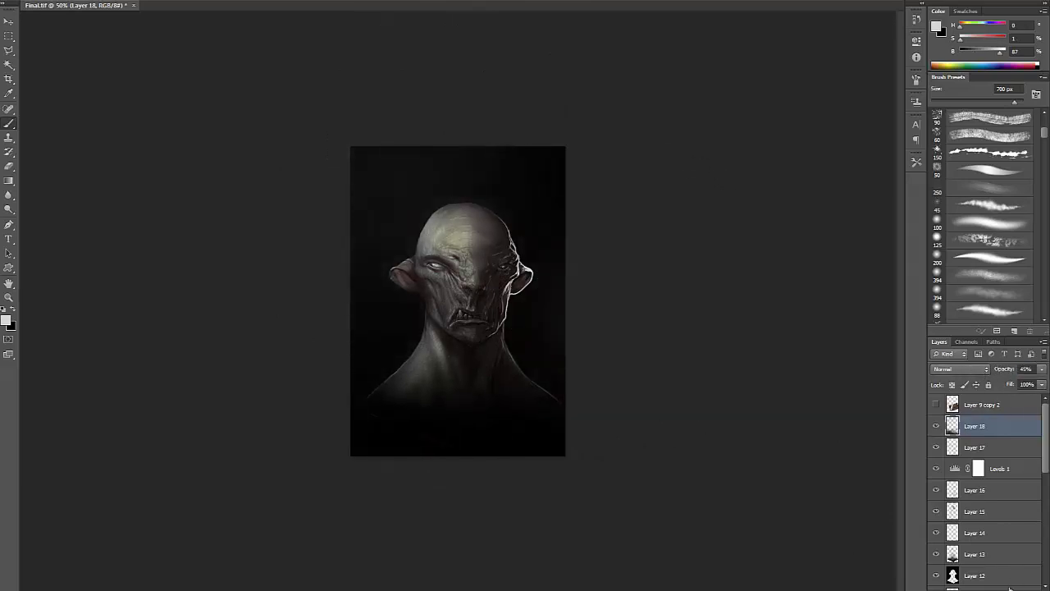
# - Fade the lower shoulder edges into the backdrop with sampled dark tones on a new layer, using a 125 px brush
pyautogui.click(1011, 589)
pyautogui.press('[')
pyautogui.press('[')
pyautogui.press('[')
pyautogui.press('[')
pyautogui.press('[')
pyautogui.press('[')
pyautogui.press('[')
pyautogui.press('[')
pyautogui.press('[')
pyautogui.moveTo(527, 445)
pyautogui.mouseDown()
pyautogui.moveTo(549, 450)
pyautogui.moveTo(481, 459)
pyautogui.mouseUp()
pyautogui.hotkey('ctrl', 'z')
pyautogui.keyDown('alt'); pyautogui.click(549, 447); pyautogui.keyUp('alt')
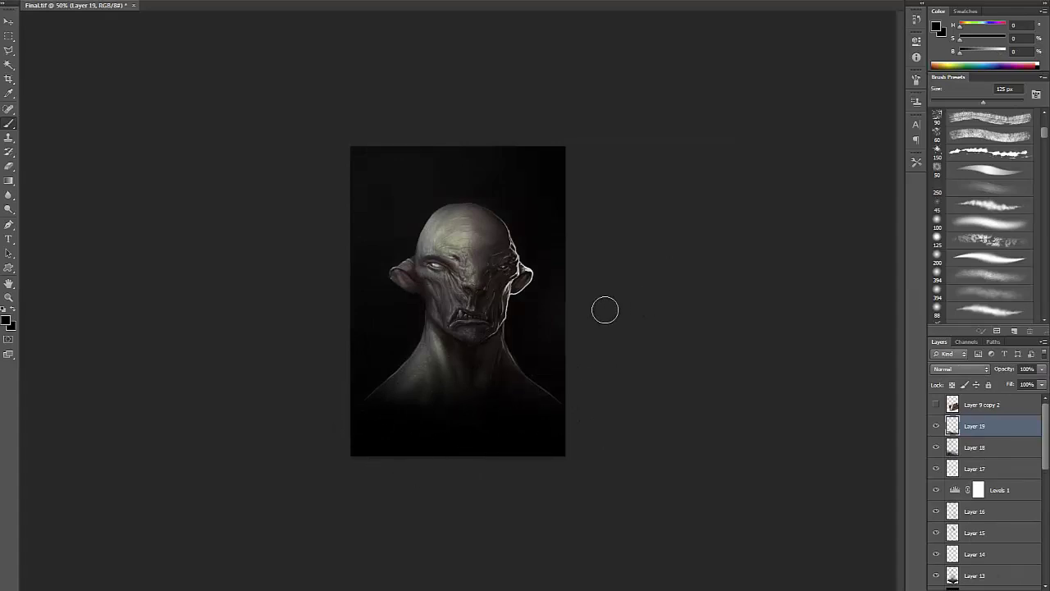
pyautogui.keyDown('alt'); pyautogui.click(375, 417); pyautogui.keyUp('alt')
# - Stamp all visible layers into a new layer and soften the bust's outer edges with the Smudge tool at 200 px
pyautogui.hotkey('ctrl', 'shift', 'alt', 'e')
pyautogui.moveTo(9, 194); pyautogui.dragTo(49, 214)
pyautogui.press(']')
pyautogui.press(']')
pyautogui.press(']')
pyautogui.press(']')
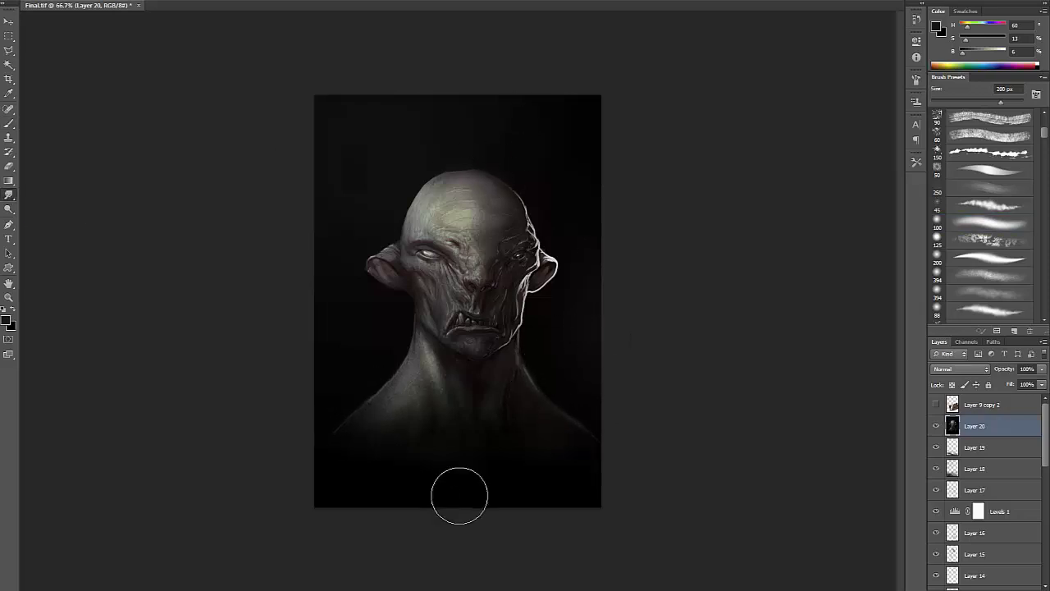
pyautogui.moveTo(398, 303); pyautogui.dragTo(393, 293)
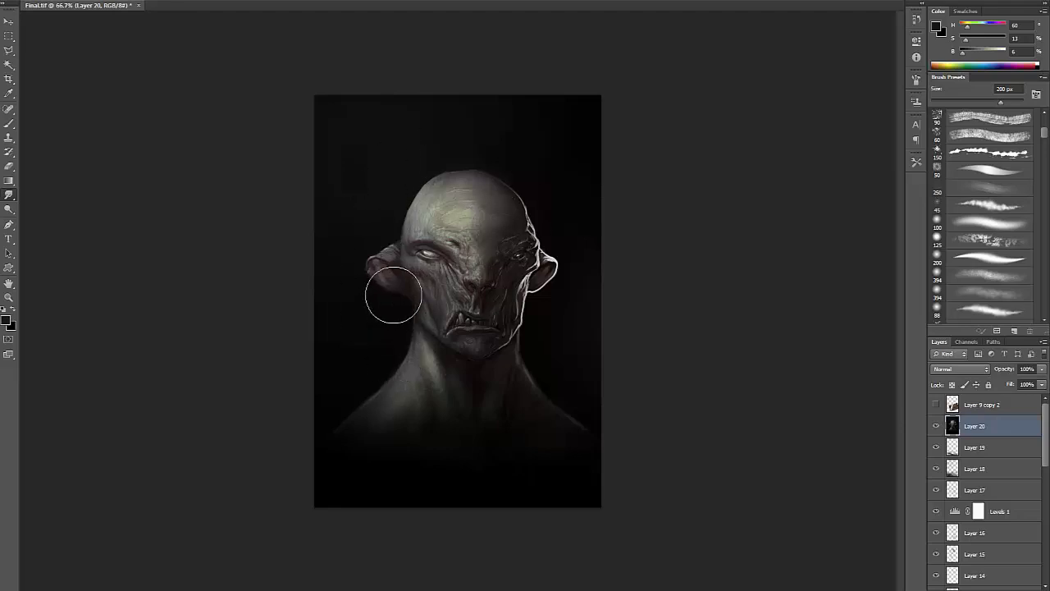
pyautogui.press('e')
pyautogui.press('[')
pyautogui.press('[')
pyautogui.press('[')
pyautogui.press('[')
pyautogui.press('b')
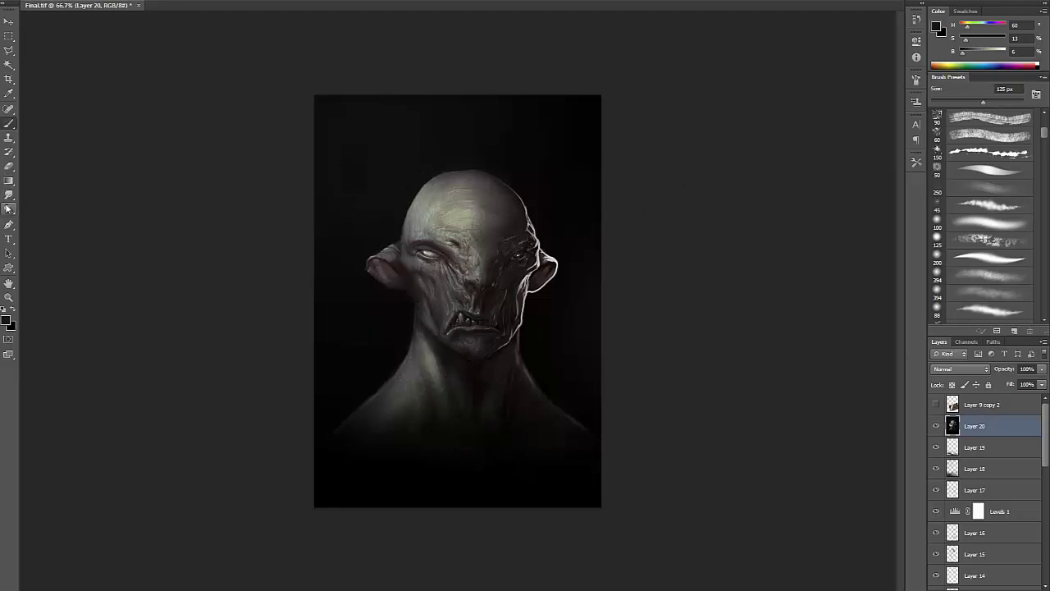
# - Roughen the lit edge of the skull with the Smudge tool, using the textured 175 px tip reduced to 60 px
pyautogui.click(10, 196)
pyautogui.rightClick(406, 181)
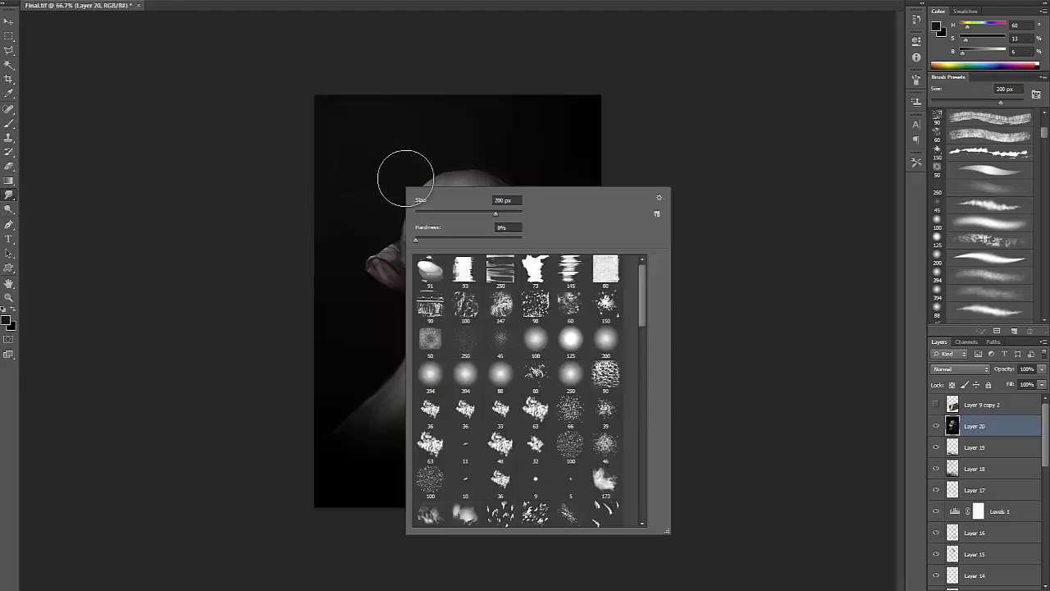
pyautogui.moveTo(643, 293); pyautogui.dragTo(643, 381)
pyautogui.click(536, 321)
pyautogui.click(394, 182)
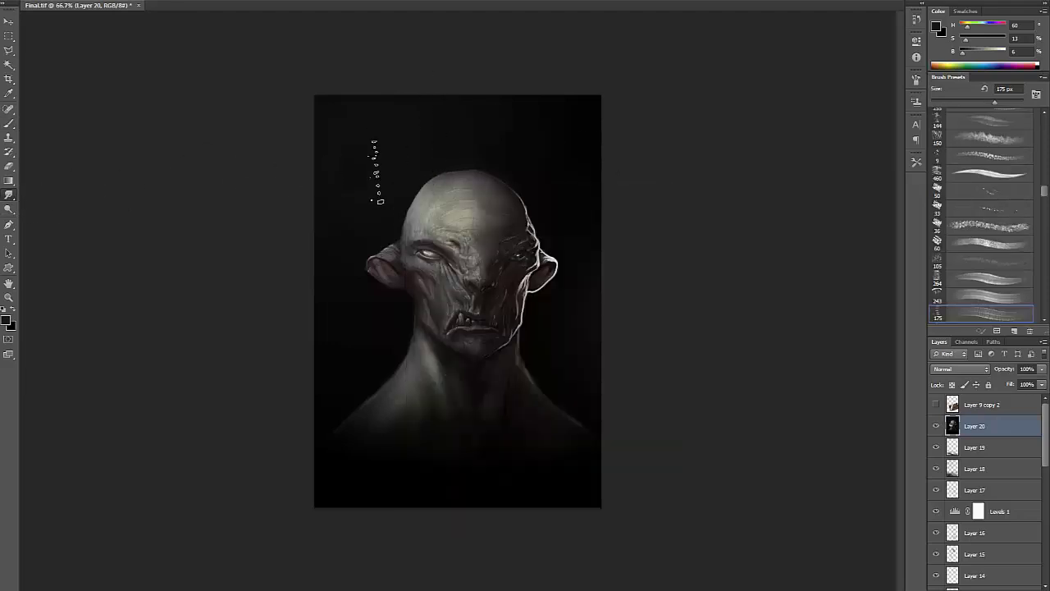
pyautogui.press('[')
pyautogui.press('[')
pyautogui.press('[')
pyautogui.press('[')
pyautogui.press('[')
pyautogui.press('[')
pyautogui.press('[')
pyautogui.hotkey('ctrl', '+')
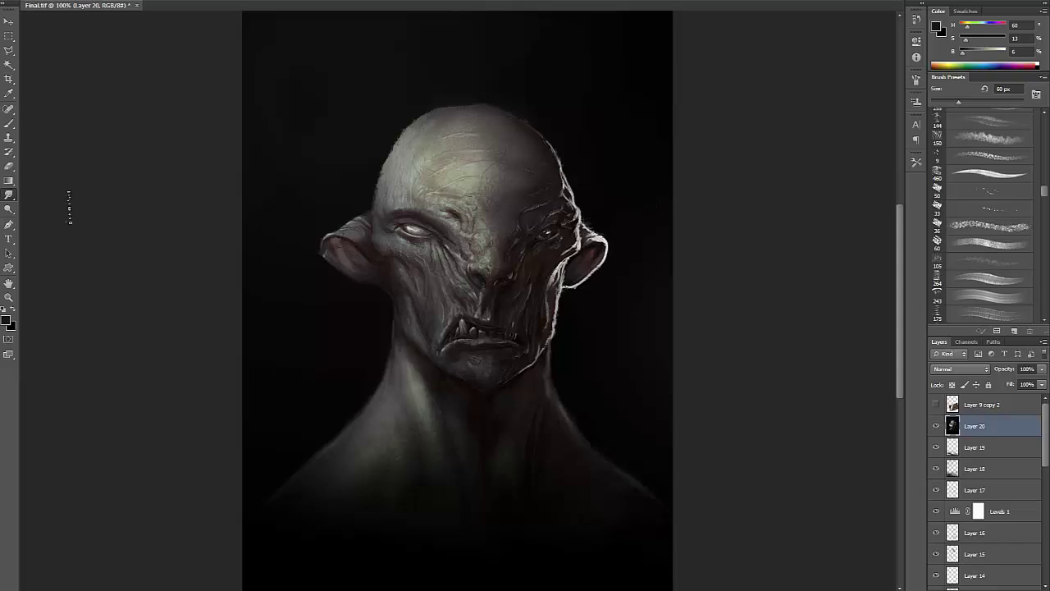
# - Soften the top of the skull with a soft round 100 px Smudge tip, and erase parts of Layer 20 at 150 px
pyautogui.rightClick(408, 168)
pyautogui.scroll(5, 463, 242)
pyautogui.click(463, 241)
pyautogui.press('Return')
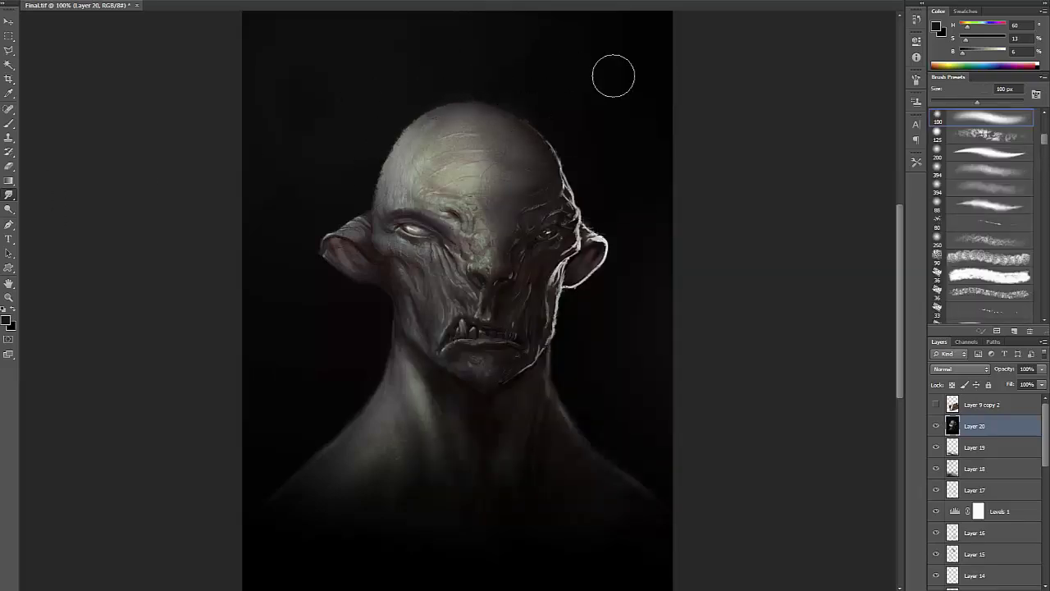
pyautogui.press('e')
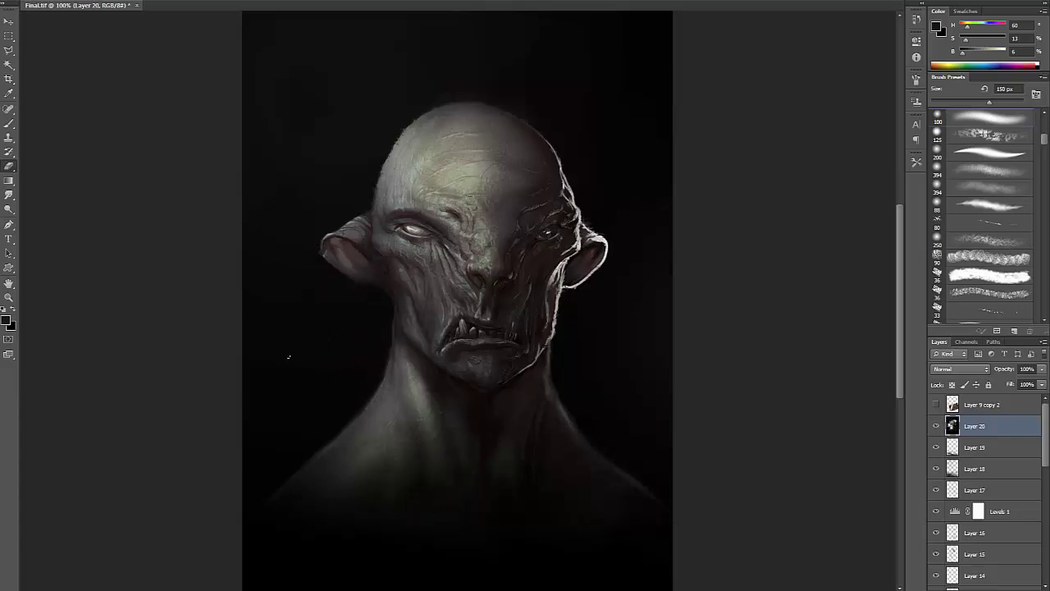
# - Clean up the outer edge of the lit ear with sampled black, using the 10 px brush tip reduced to 7 px
pyautogui.hotkey('ctrl', '+')
pyautogui.press('b')
pyautogui.rightClick(285, 242)
pyautogui.scroll(-1, 453, 395)
pyautogui.doubleClick(348, 518)
pyautogui.keyDown('alt'); pyautogui.click(179, 229); pyautogui.keyUp('alt')
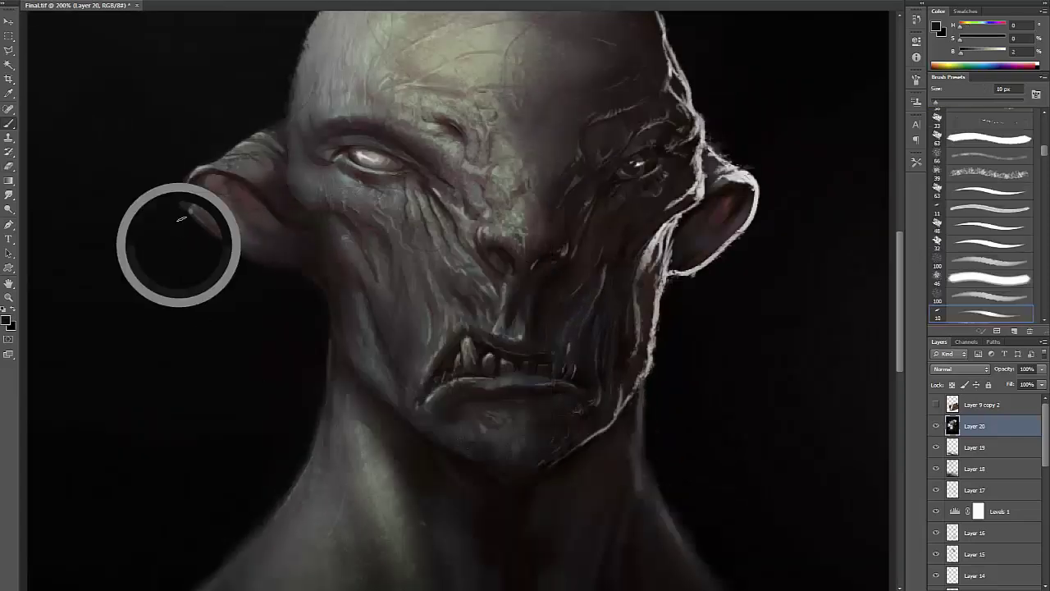
pyautogui.press('[')
pyautogui.press('[')
pyautogui.press('[')
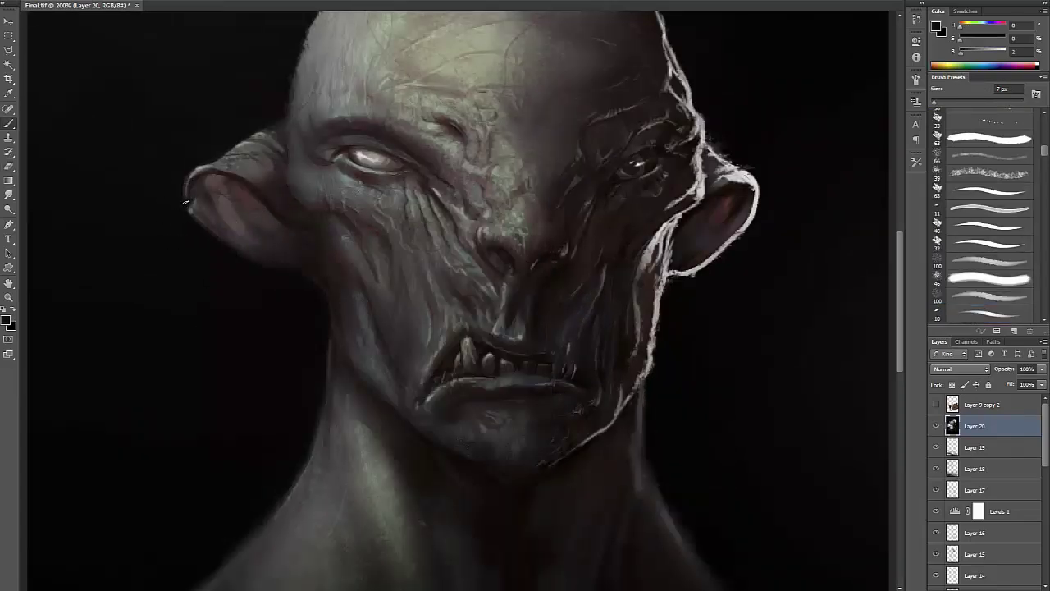
# - Paint a soft grey glow over the upper edge of the lit ear, using sampled ear grey and a reduced soft round 100 px brush
pyautogui.keyDown('alt'); pyautogui.click(197, 169); pyautogui.keyUp('alt')
pyautogui.rightClick(198, 162)
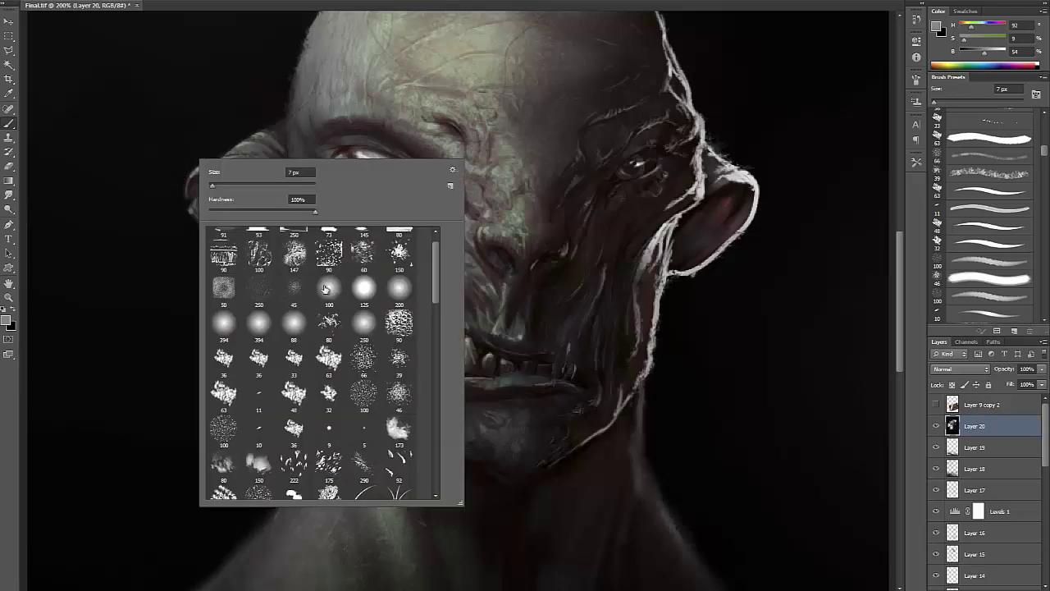
pyautogui.doubleClick(325, 287)
pyautogui.press('[')
pyautogui.press('[')
pyautogui.press('[')
pyautogui.press('[')
pyautogui.press('[')
pyautogui.press('[')
pyautogui.keyDown('alt'); pyautogui.click(197, 169); pyautogui.keyUp('alt')
pyautogui.moveTo(200, 167)
pyautogui.mouseDown()
pyautogui.moveTo(307, 106)
pyautogui.moveTo(267, 129)
pyautogui.mouseUp()
# - Soften the lit side of the skull's outline with the sampled grey, using the soft round brush at 100 px
pyautogui.moveTo(359, 143); pyautogui.dragTo(332, 306)
pyautogui.press(']')
pyautogui.press(']')
pyautogui.press(']')
pyautogui.press(']')
pyautogui.press(']')
pyautogui.press(']')
pyautogui.press(']')
pyautogui.press(']')
pyautogui.press(']')
pyautogui.press(']')
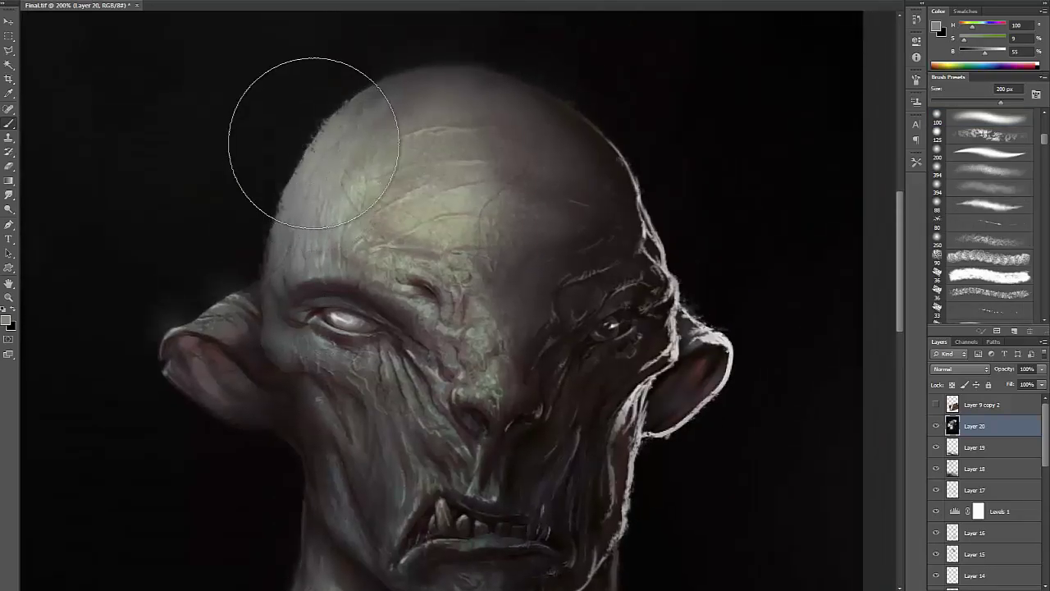
pyautogui.press('[')
pyautogui.press('[')
pyautogui.press('[')
pyautogui.press('[')
pyautogui.moveTo(349, 245); pyautogui.dragTo(357, 157)
pyautogui.hotkey('ctrl', '-')
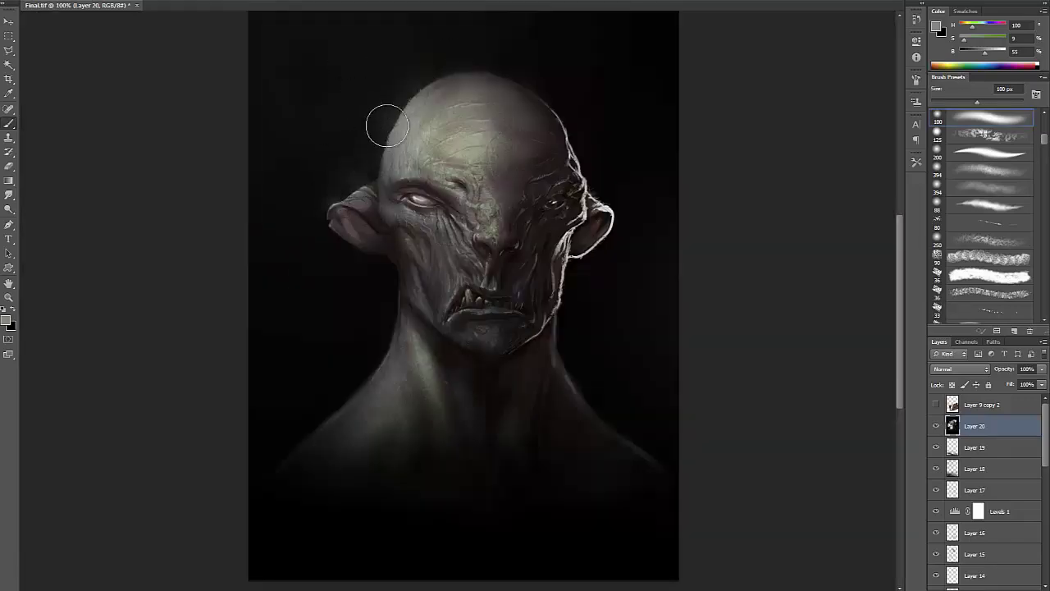
# - Brush a faint grey haze into the dark backdrop beside the lit side of the head at 300 px
pyautogui.press(']')
pyautogui.press(']')
pyautogui.press(']')
pyautogui.press(']')
pyautogui.press(']')
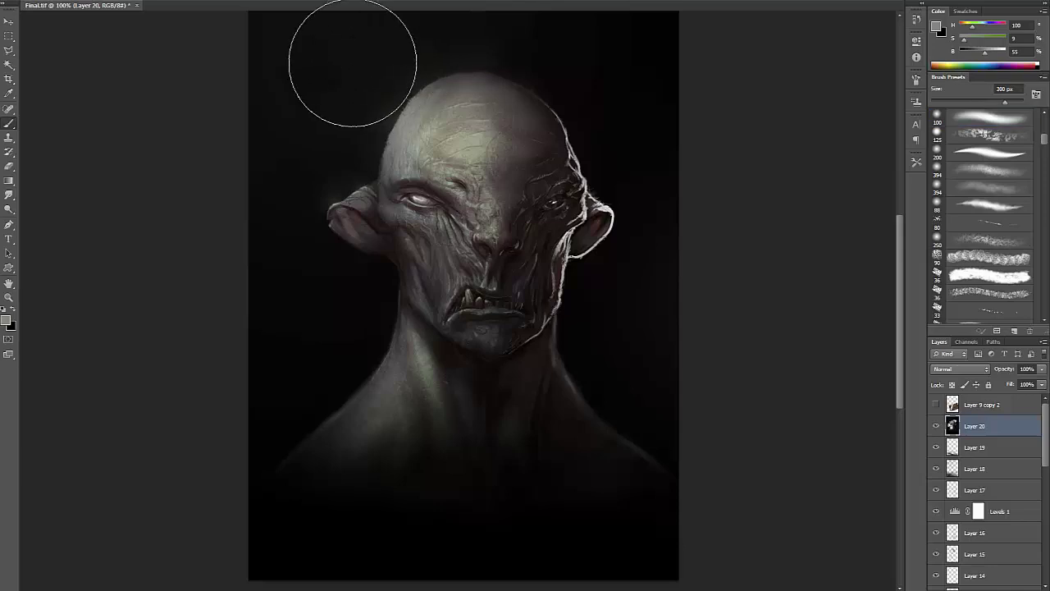
pyautogui.press(']')
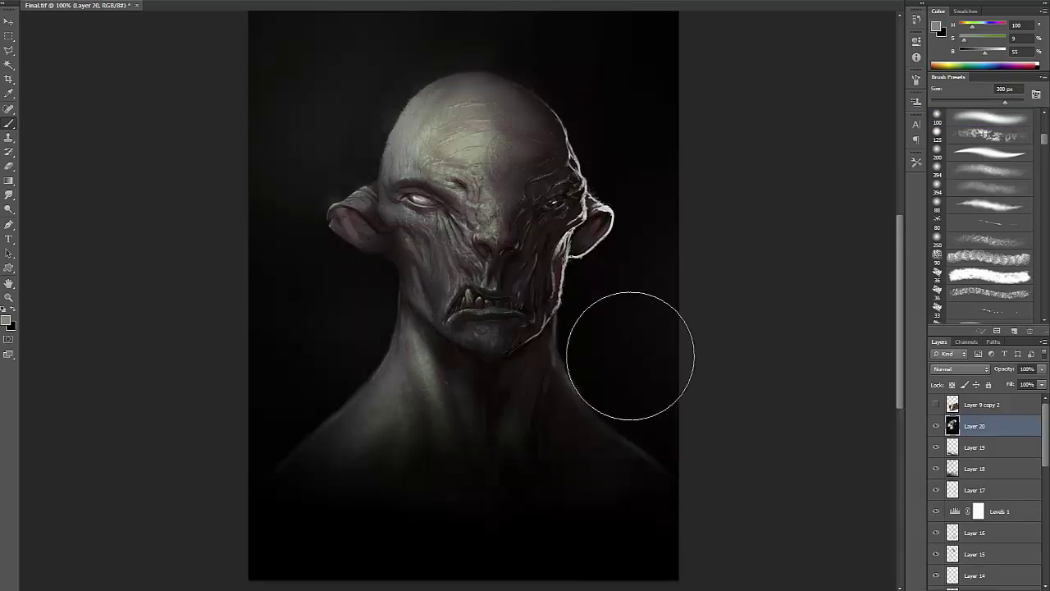
# - Sample the backdrop black and the rim-lit ear's grey, and brush softly over the backdrop beside that ear at 300 px
pyautogui.hotkey('ctrl', '-')
pyautogui.keyDown('alt'); pyautogui.click(542, 123); pyautogui.keyUp('alt')
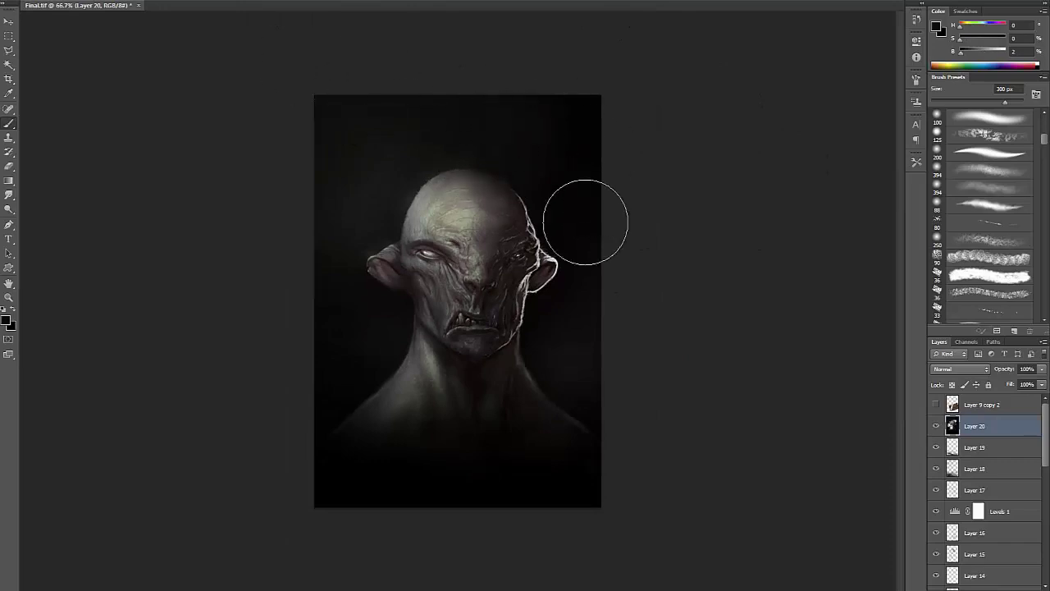
pyautogui.keyDown('alt'); pyautogui.click(544, 251); pyautogui.keyUp('alt')
pyautogui.moveTo(547, 236); pyautogui.dragTo(548, 225)
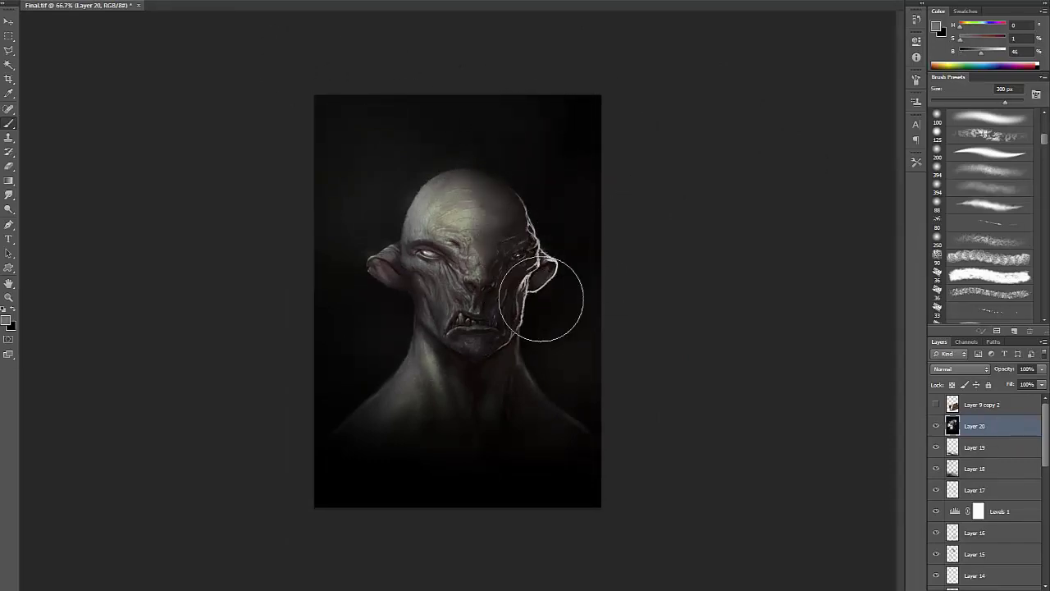
# - Mirror the canvas horizontally to check the composition
pyautogui.hotkey('ctrl', 'shift', 'h')
pyautogui.press('h')
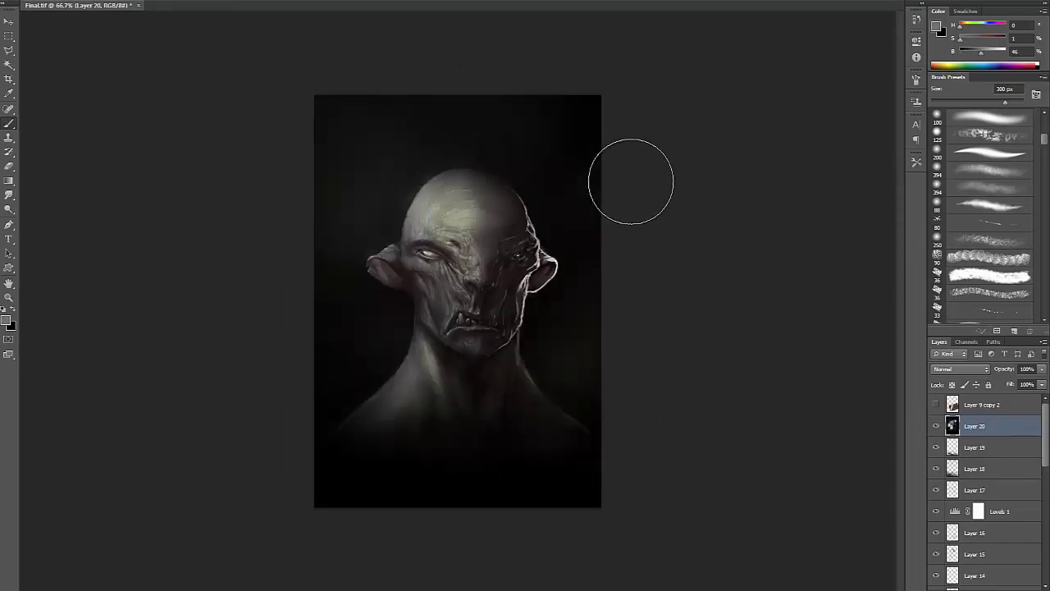
pyautogui.press('h')
# - Crop narrow strips off the mirrored canvas's right side and bottom, and flip the canvas back to its original orientation
pyautogui.click(8, 80)
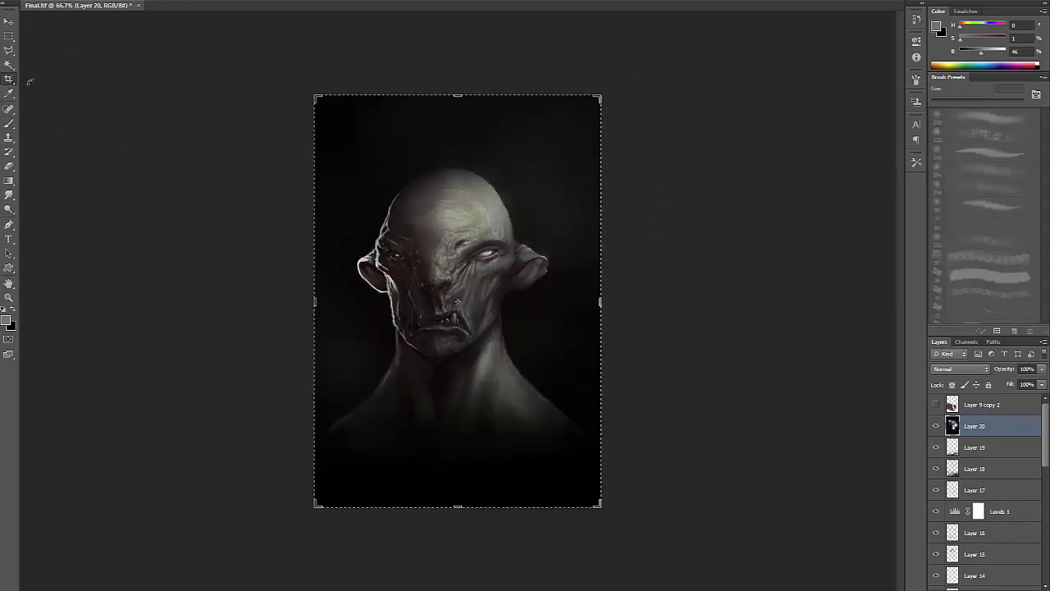
pyautogui.moveTo(314, 302); pyautogui.dragTo(309, 300)
pyautogui.press('Escape')
pyautogui.moveTo(599, 302); pyautogui.dragTo(585, 460)
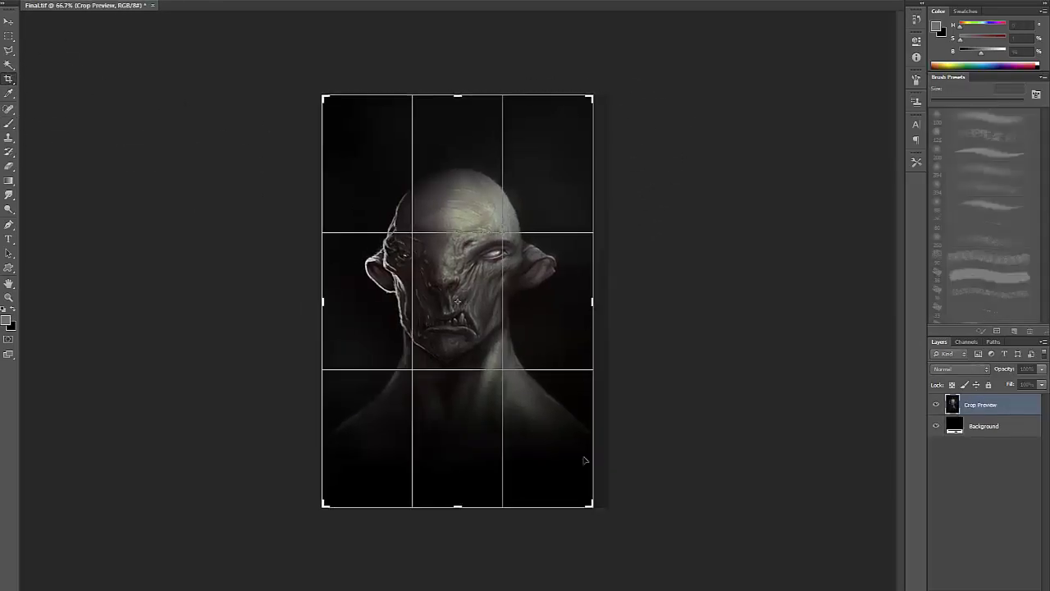
pyautogui.moveTo(461, 500); pyautogui.dragTo(461, 487)
pyautogui.press('Return')
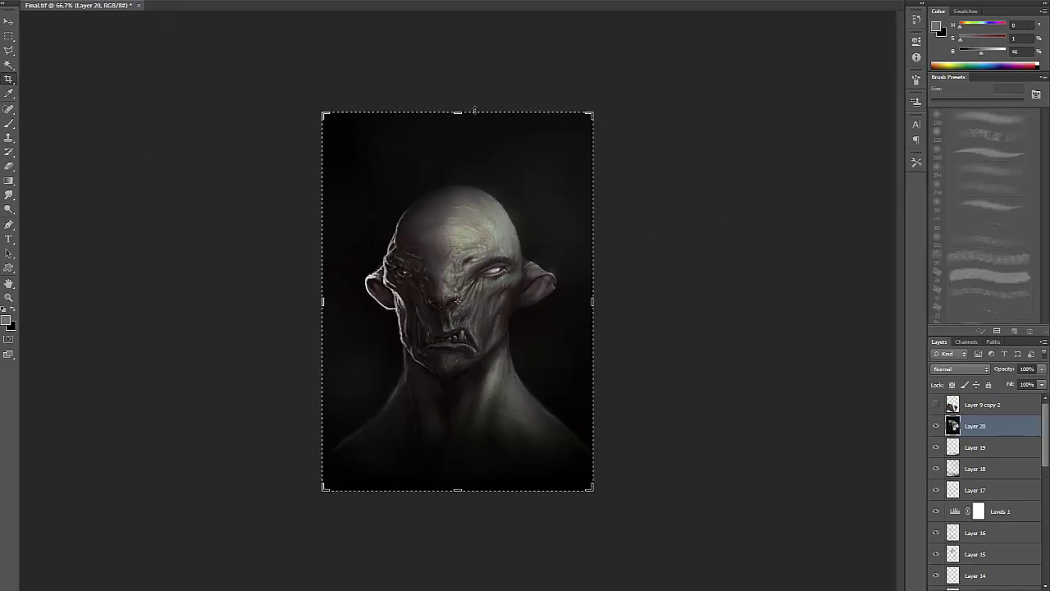
pyautogui.press('b')
pyautogui.hotkey('ctrl', 'shift', 'h')
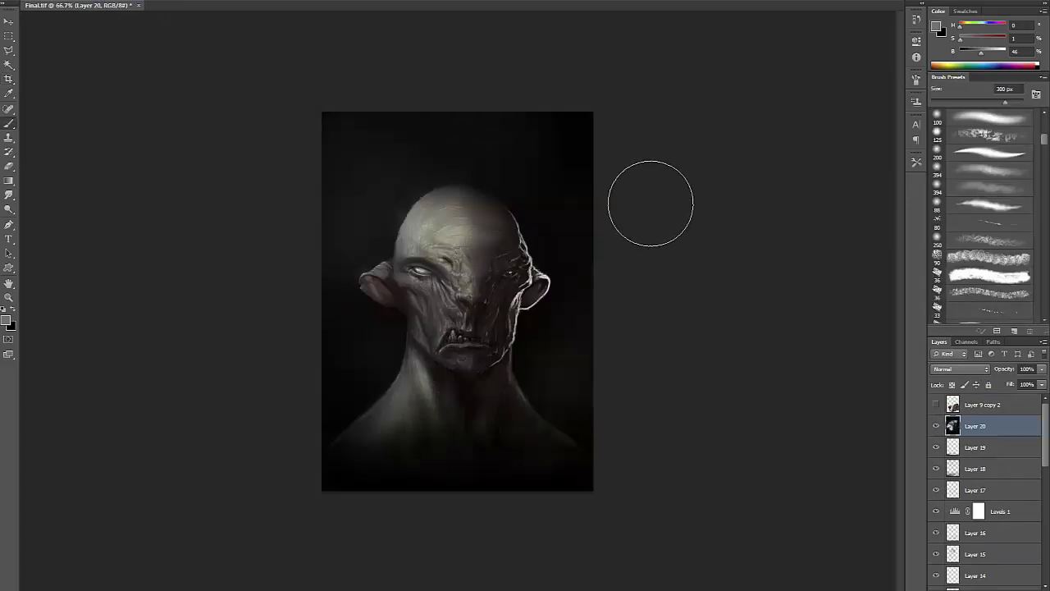